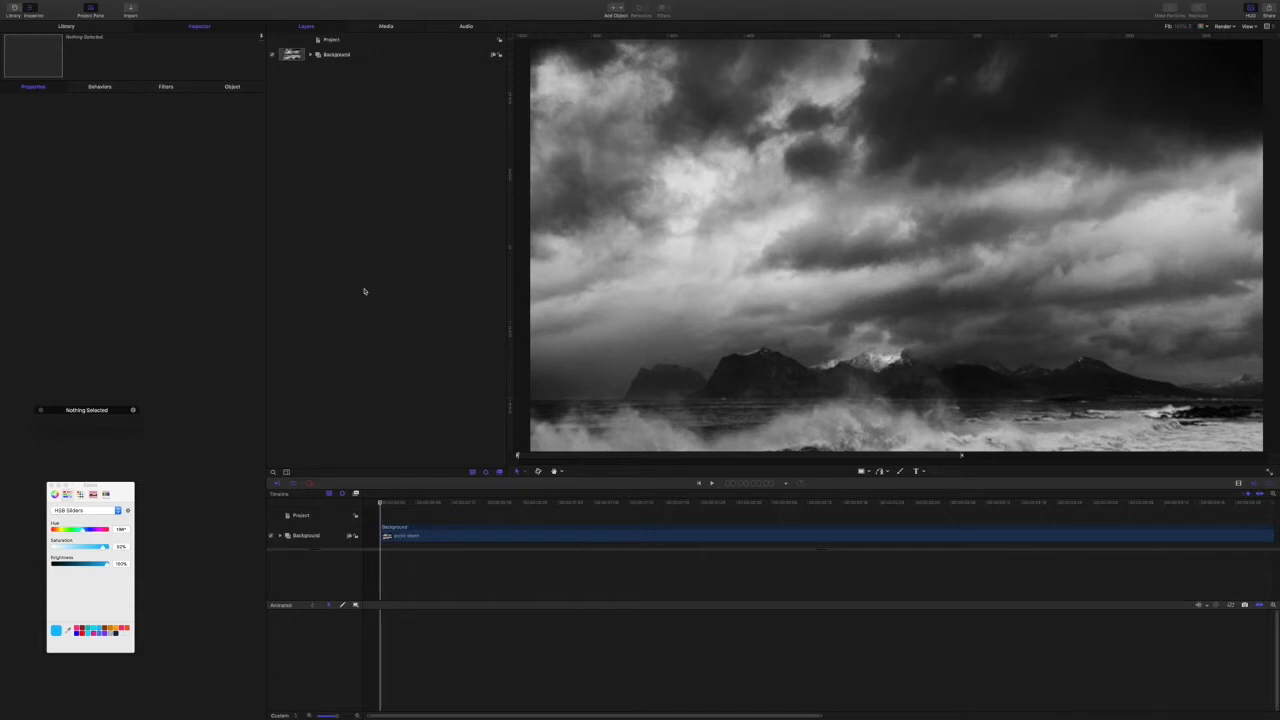
Expand the Background group to examine the arctic storm image it contains, and collapse the group again.
left_click(326, 55)
left_click(311, 55)
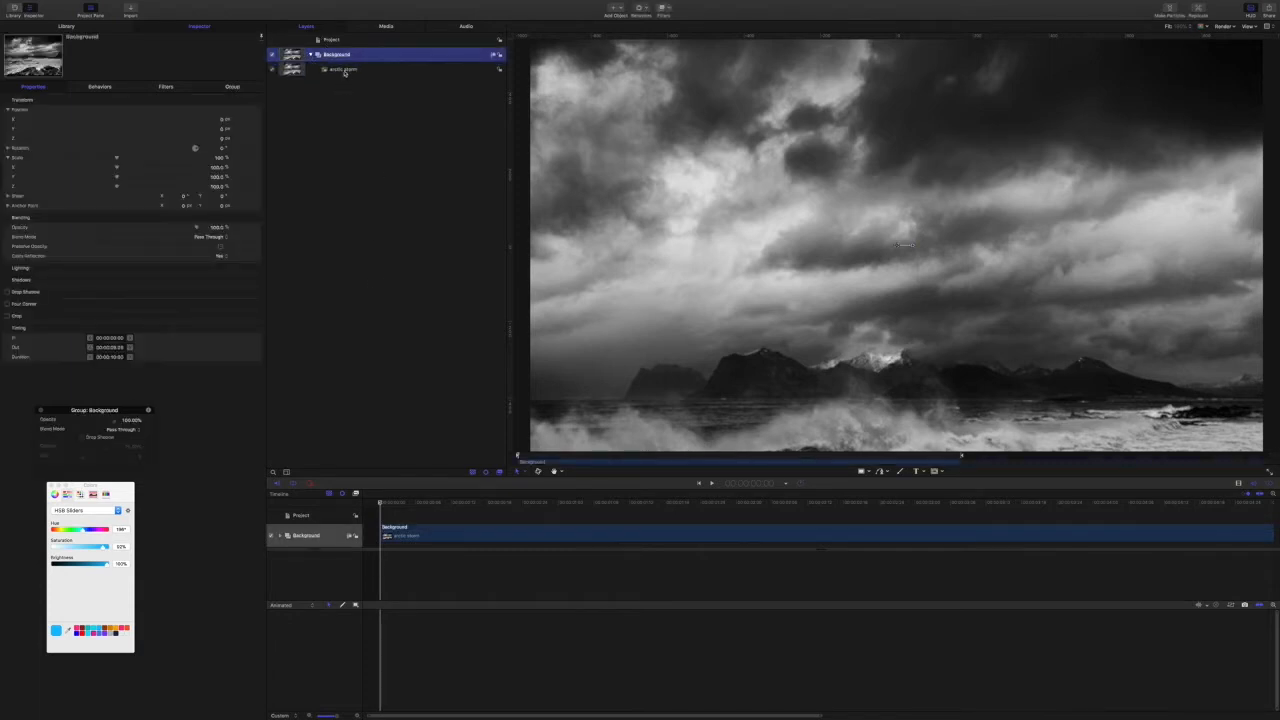
left_click(344, 70)
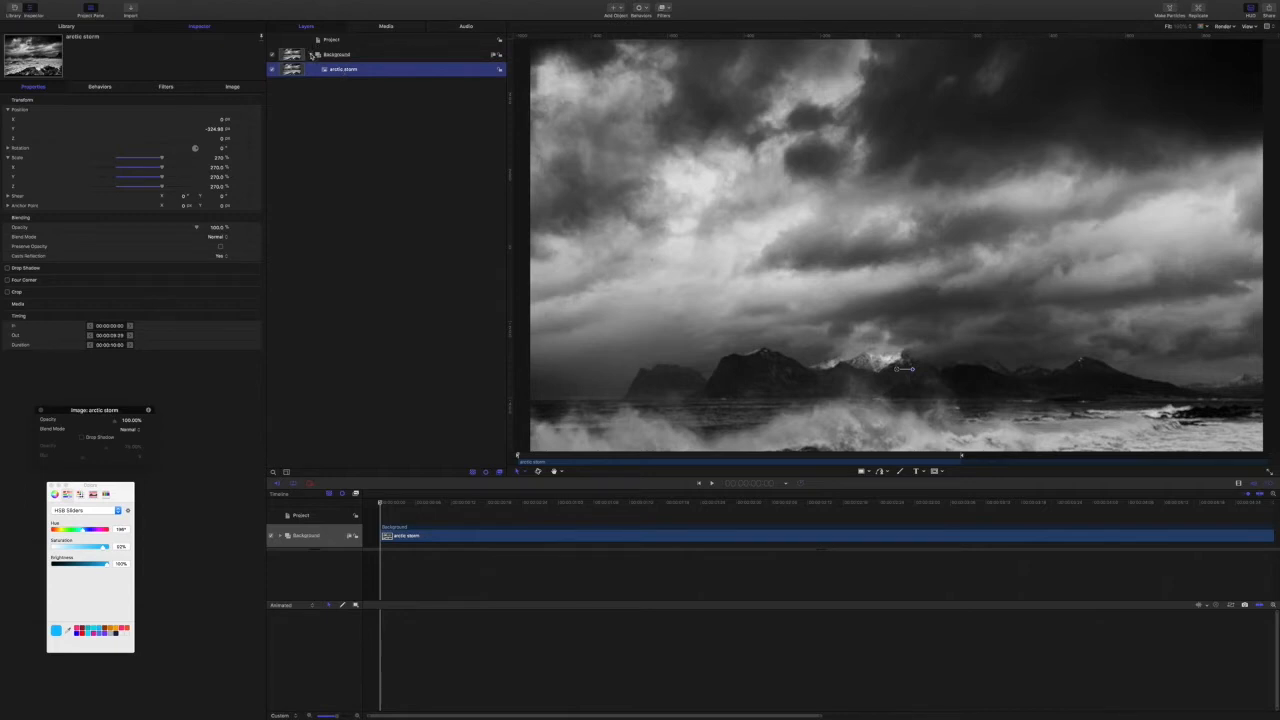
left_click(312, 54)
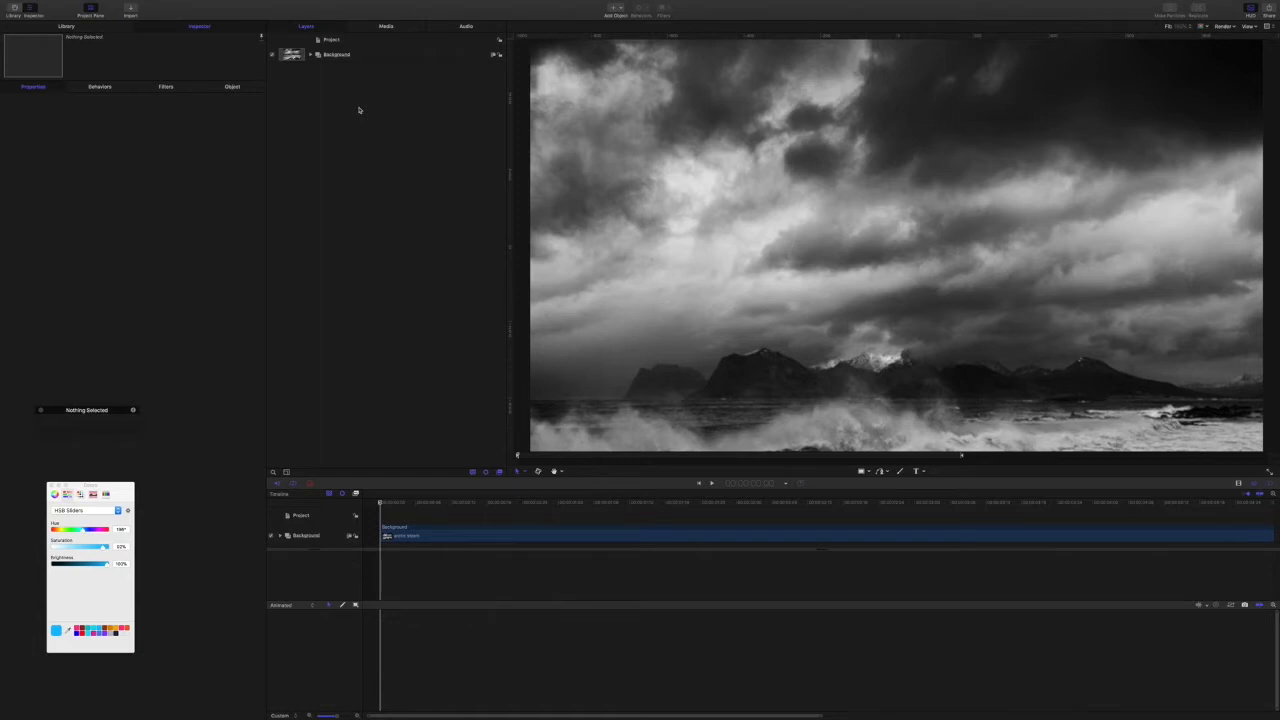
Create a new group named Border and draw a rectangle about 785 by 315 px in it.
key("super+shift+n")
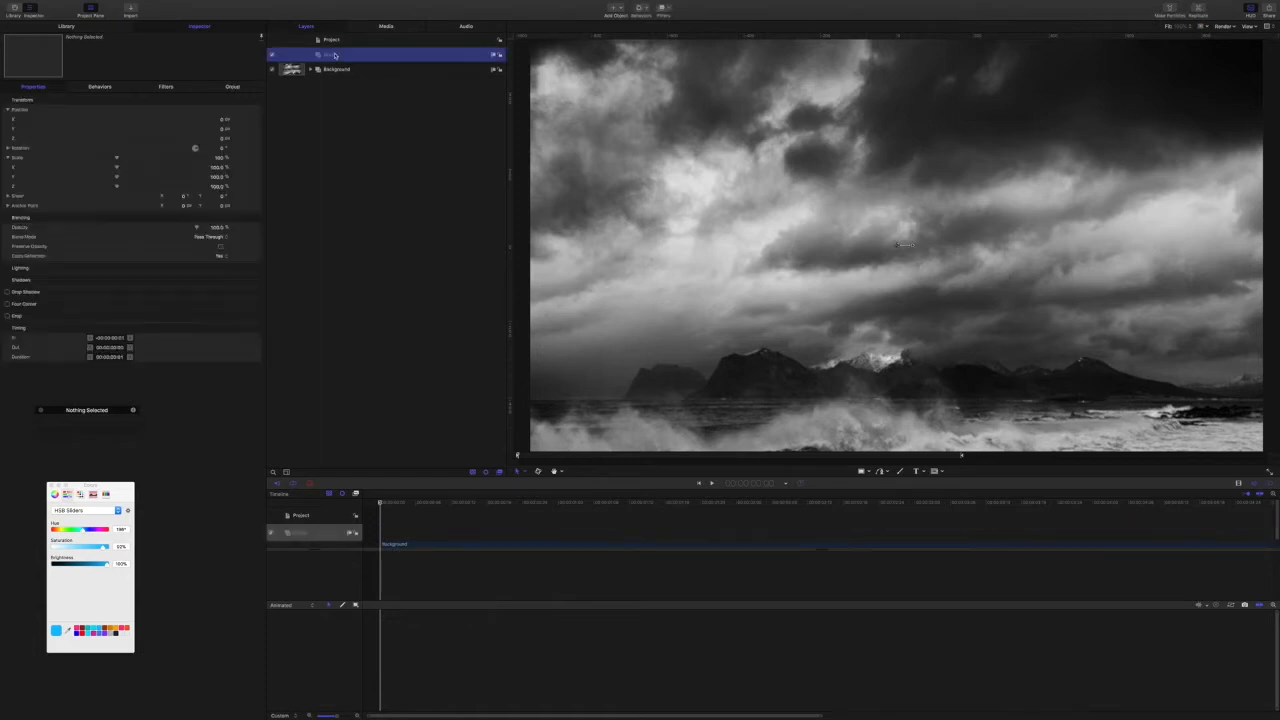
type("Blu")
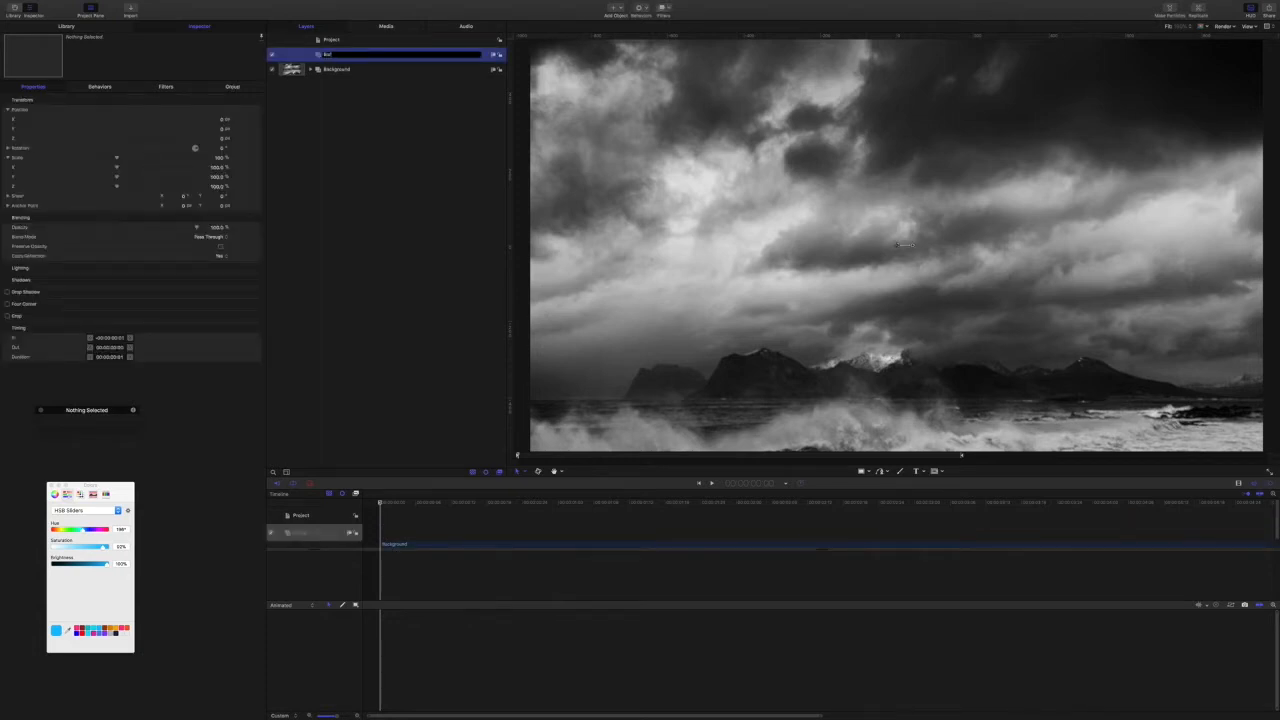
key("Return")
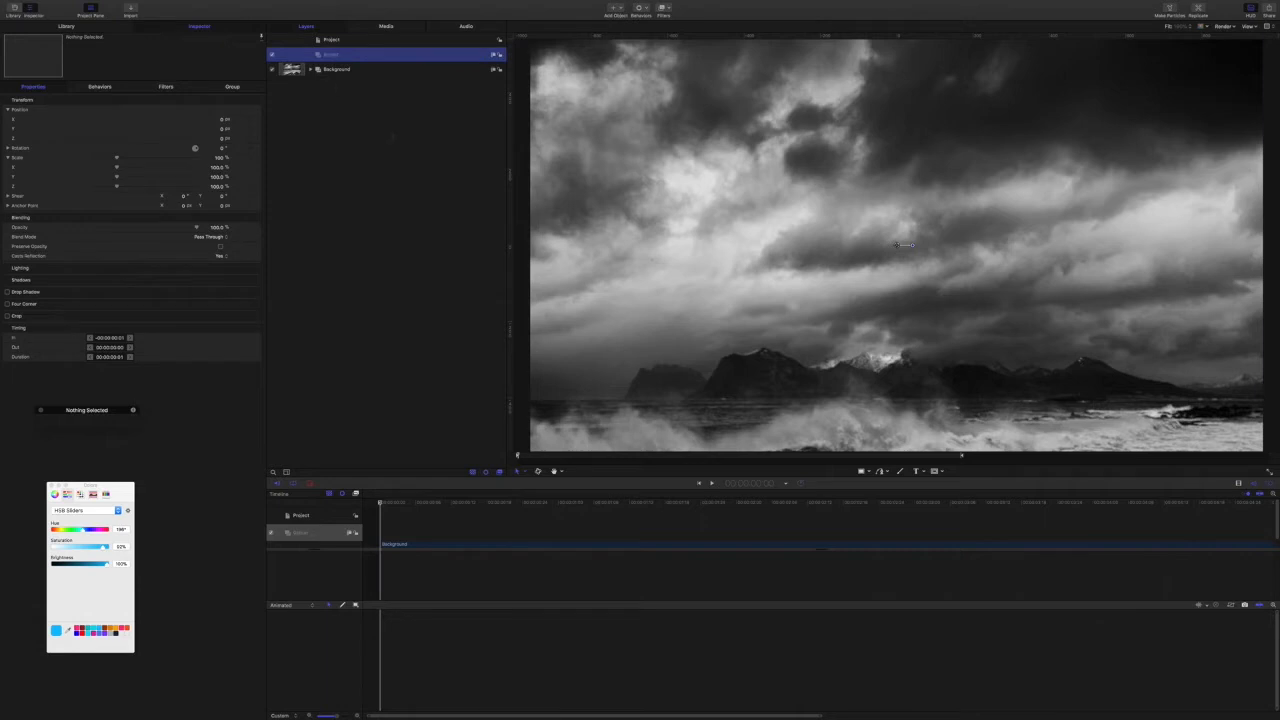
left_click(861, 471)
mouse_move(757, 163)
left_mouse_down()
mouse_move(1051, 271)
mouse_move(1055, 284)
left_mouse_up()
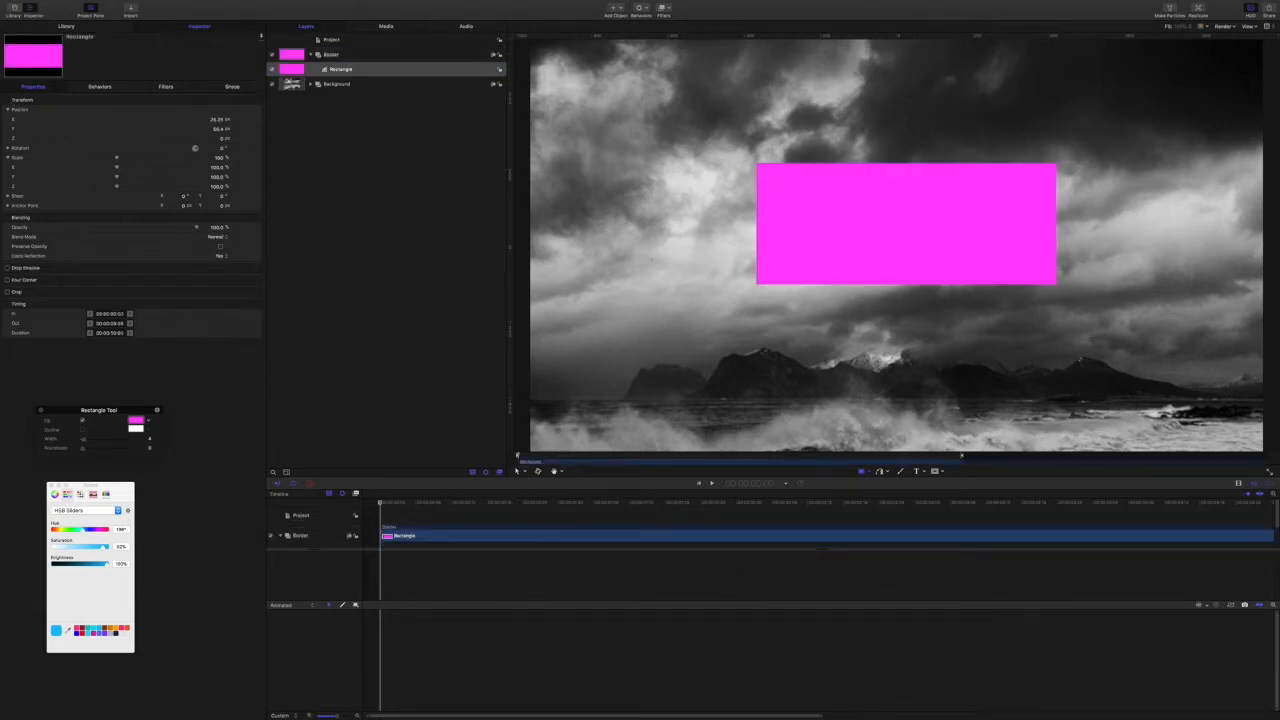
Turn off the rectangle's fill, turn on its white outline and set the outline width to 20.
left_click(231, 87)
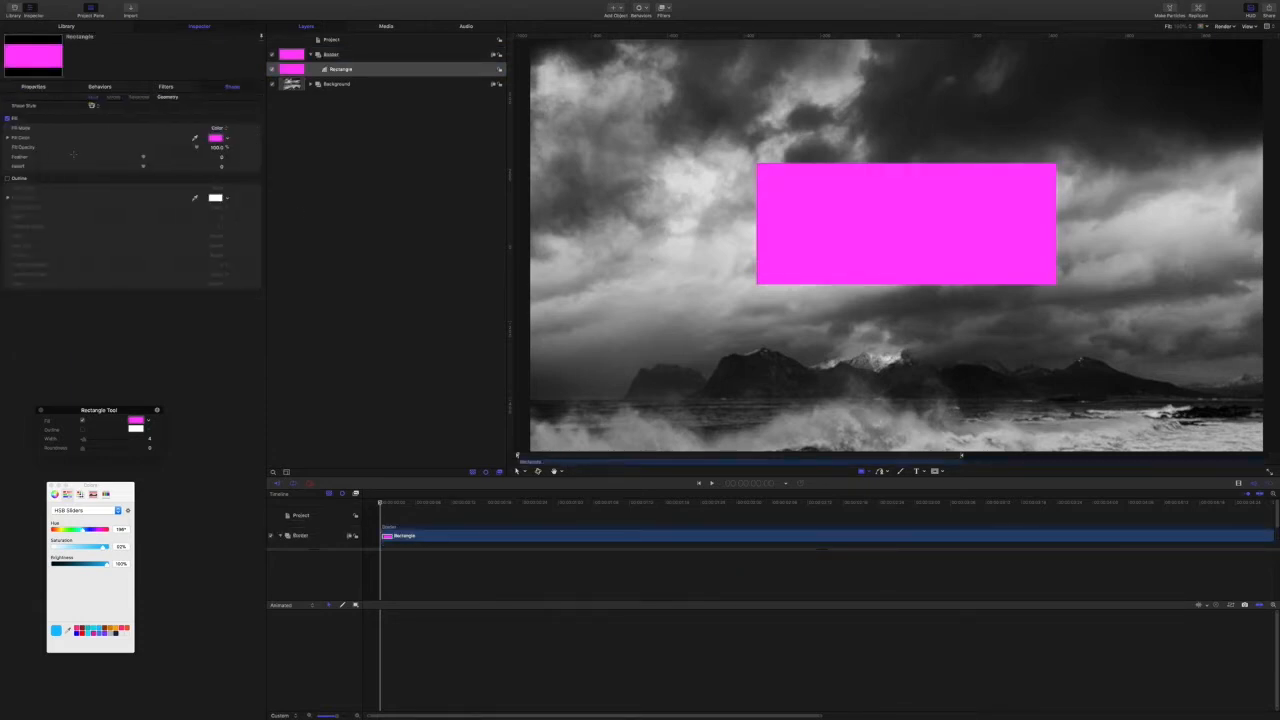
left_click(906, 222)
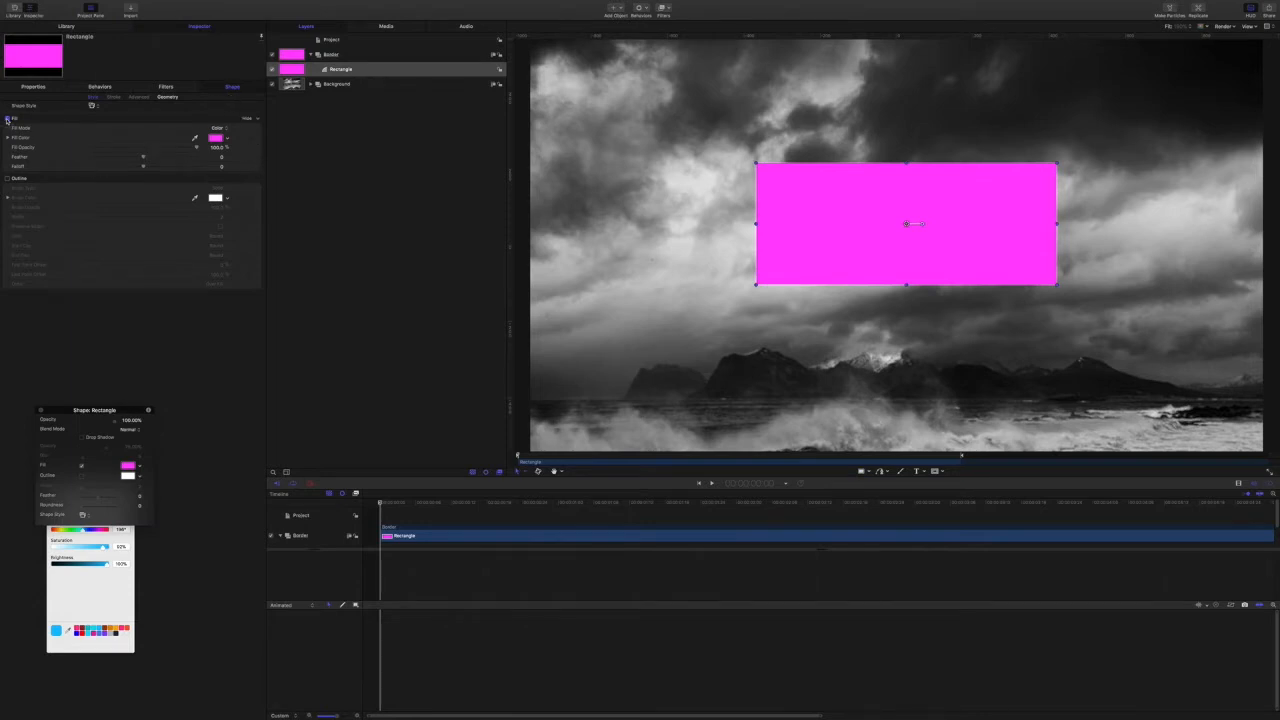
left_click(7, 118)
left_click(7, 178)
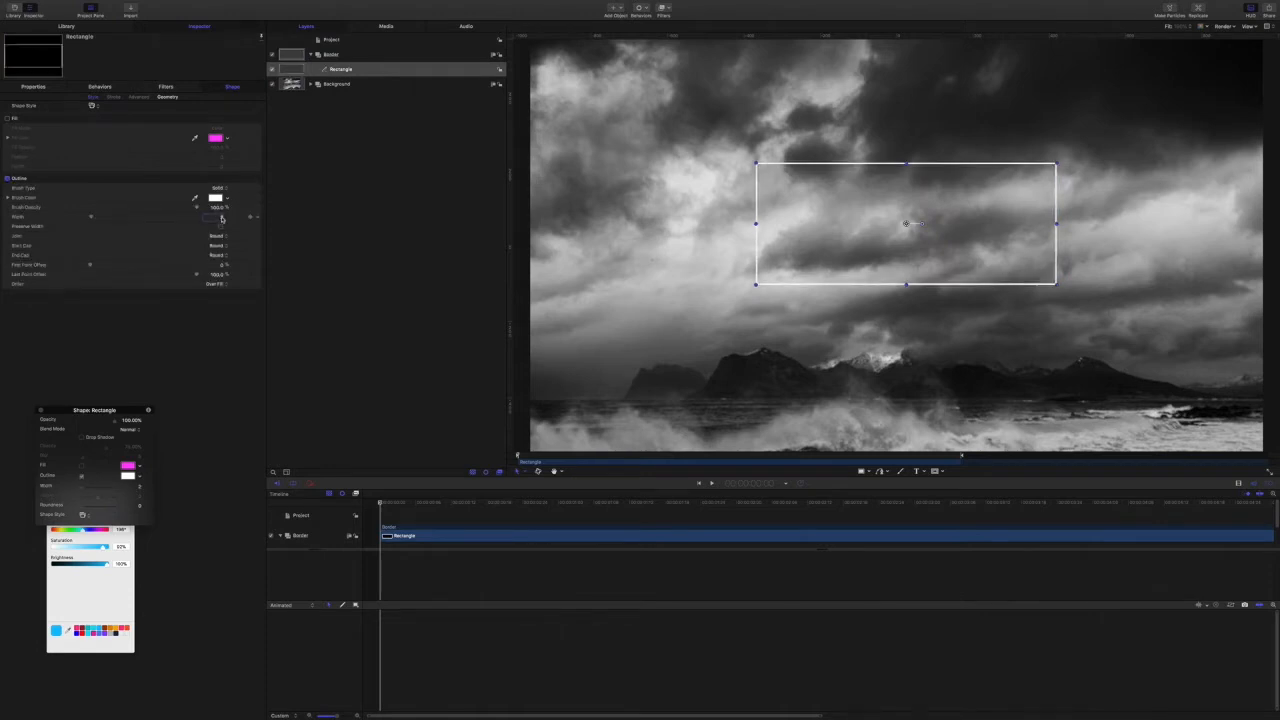
left_click_drag(91, 216, 110, 216)
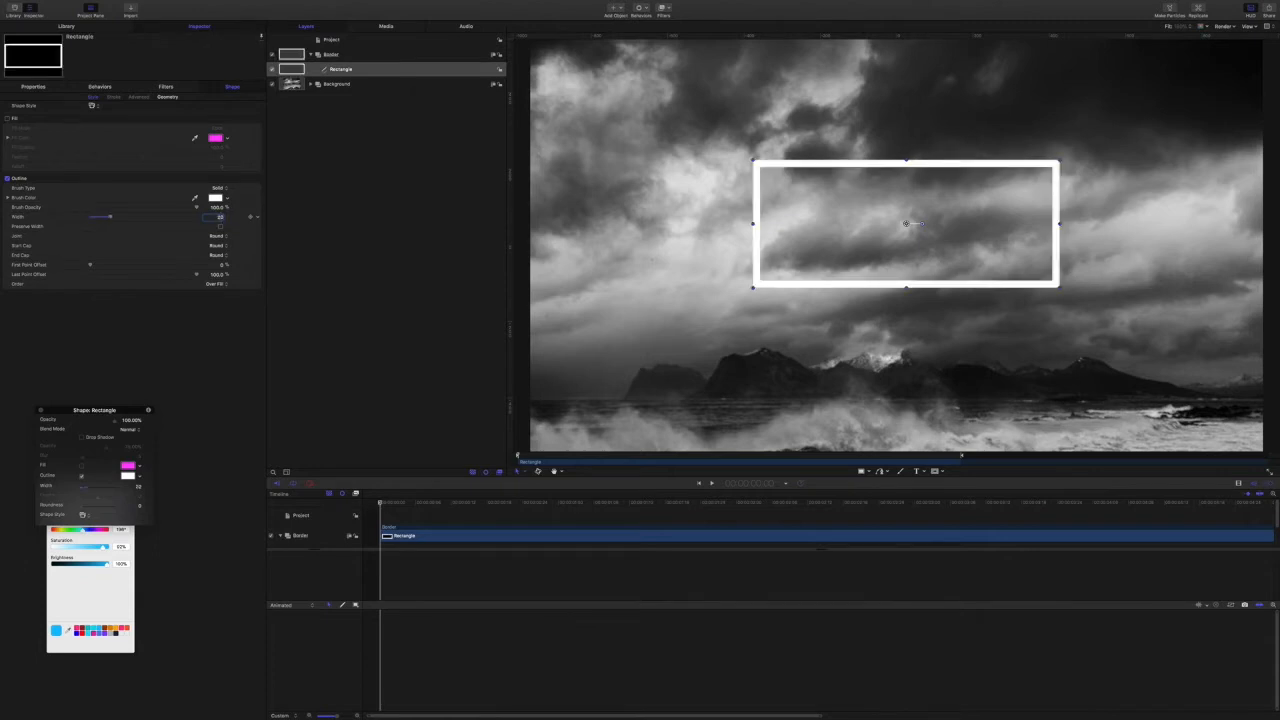
Adjust the rectangle outline's corner and cap styles, using a Square joint and None for the end cap.
left_click(227, 245)
left_click(227, 230)
left_click(224, 256)
left_click(224, 236)
Set the rectangle's geometry size to a width of 800 and a height of 350.
left_click(170, 97)
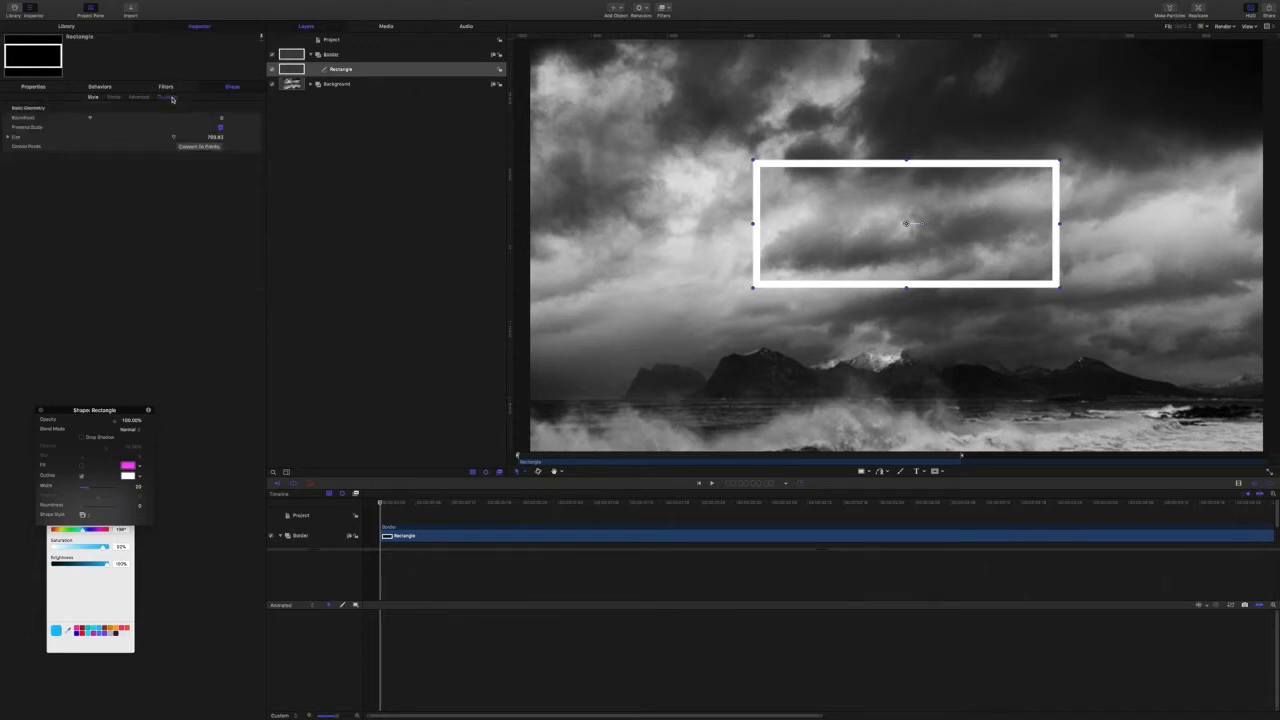
left_click(8, 136)
left_click(215, 147)
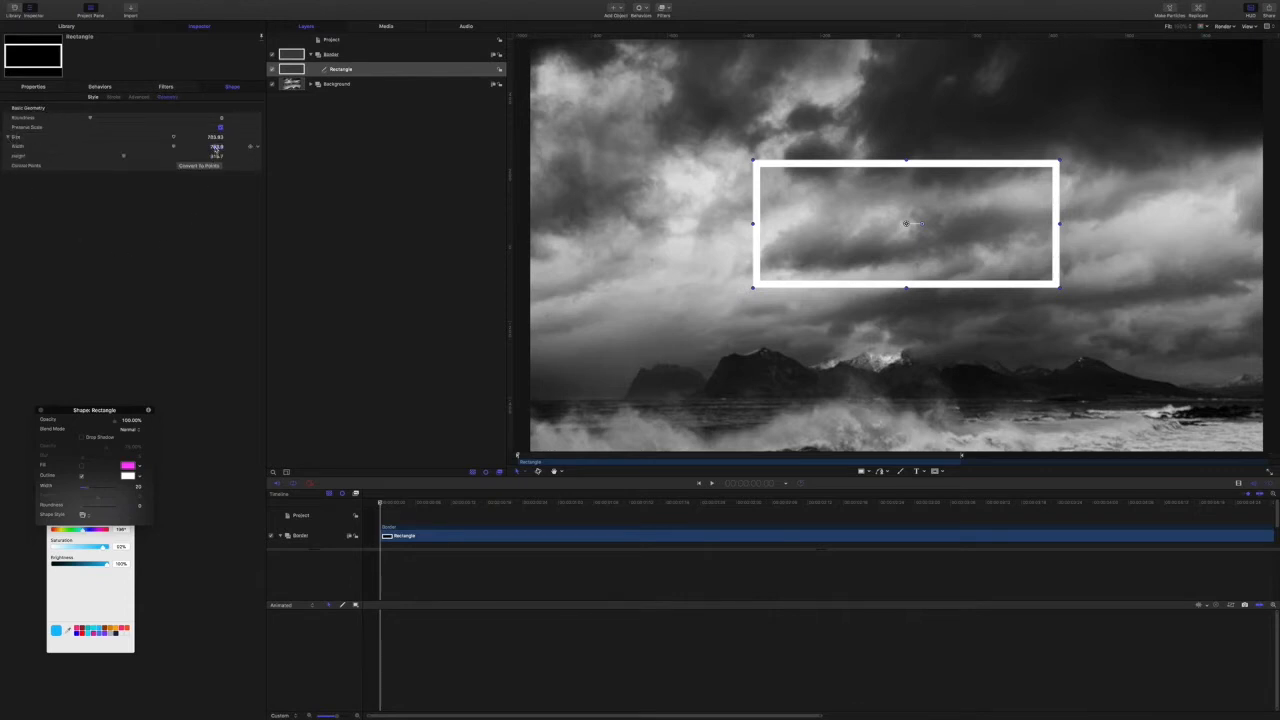
type("800")
key("Return")
left_click(218, 158)
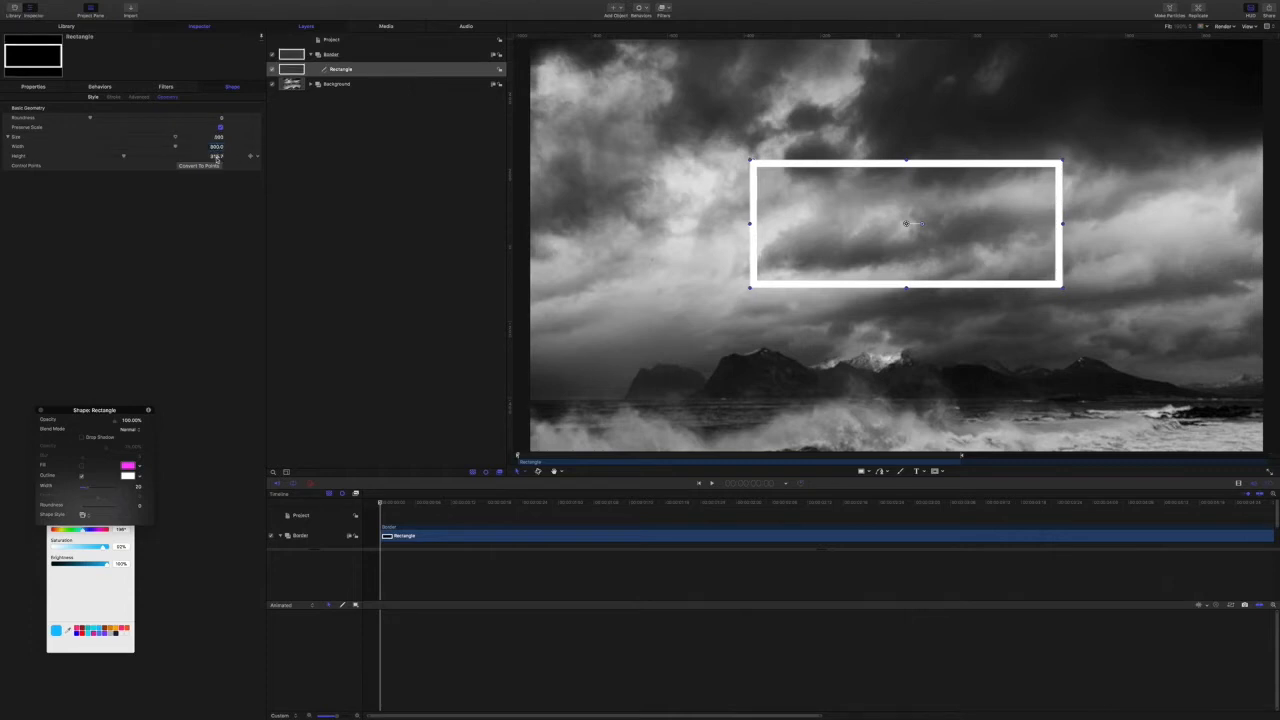
type("350")
key("Return")
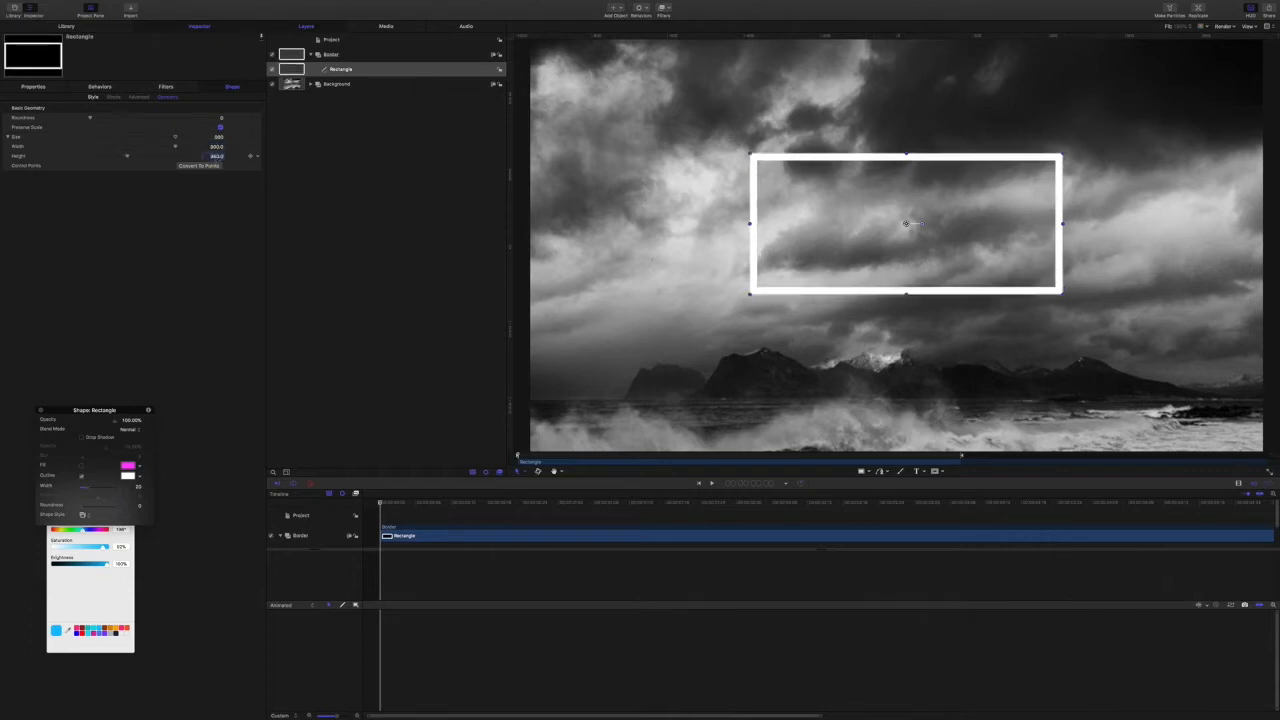
Reset the rectangle's position so that it is centered in the frame at 0, 0, 0.
left_click(36, 87)
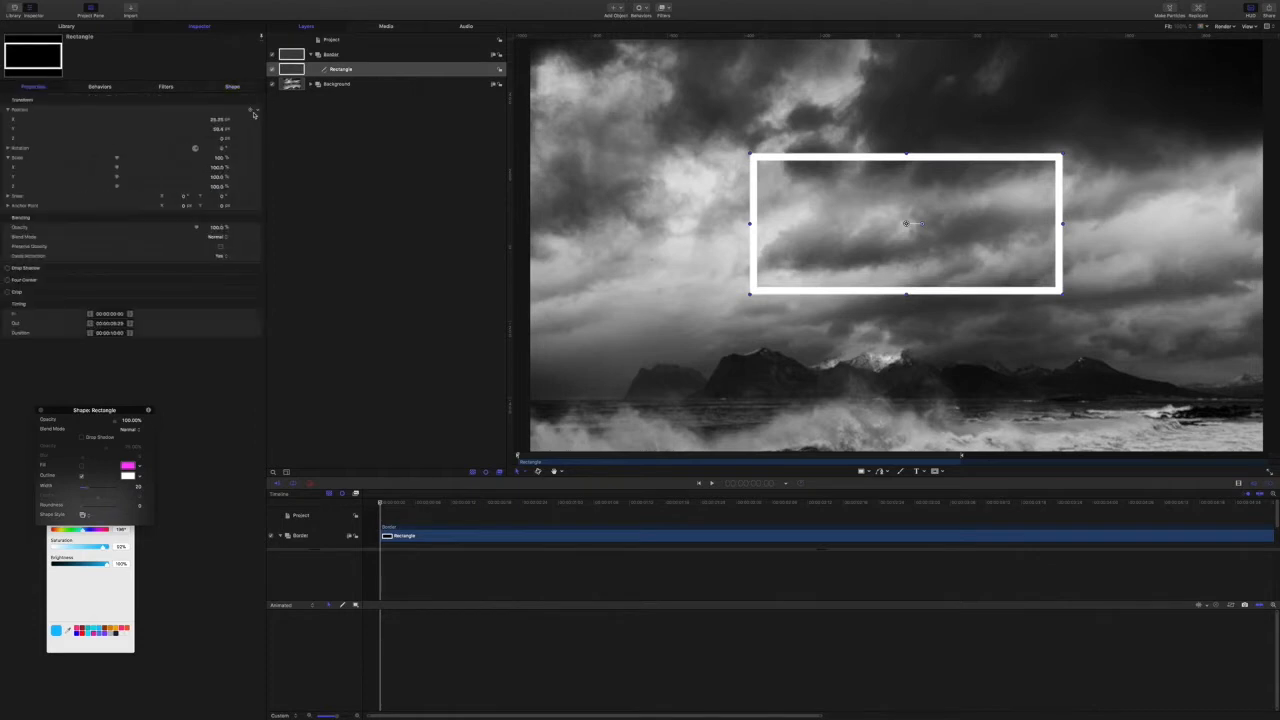
left_click(257, 112)
left_click(350, 116)
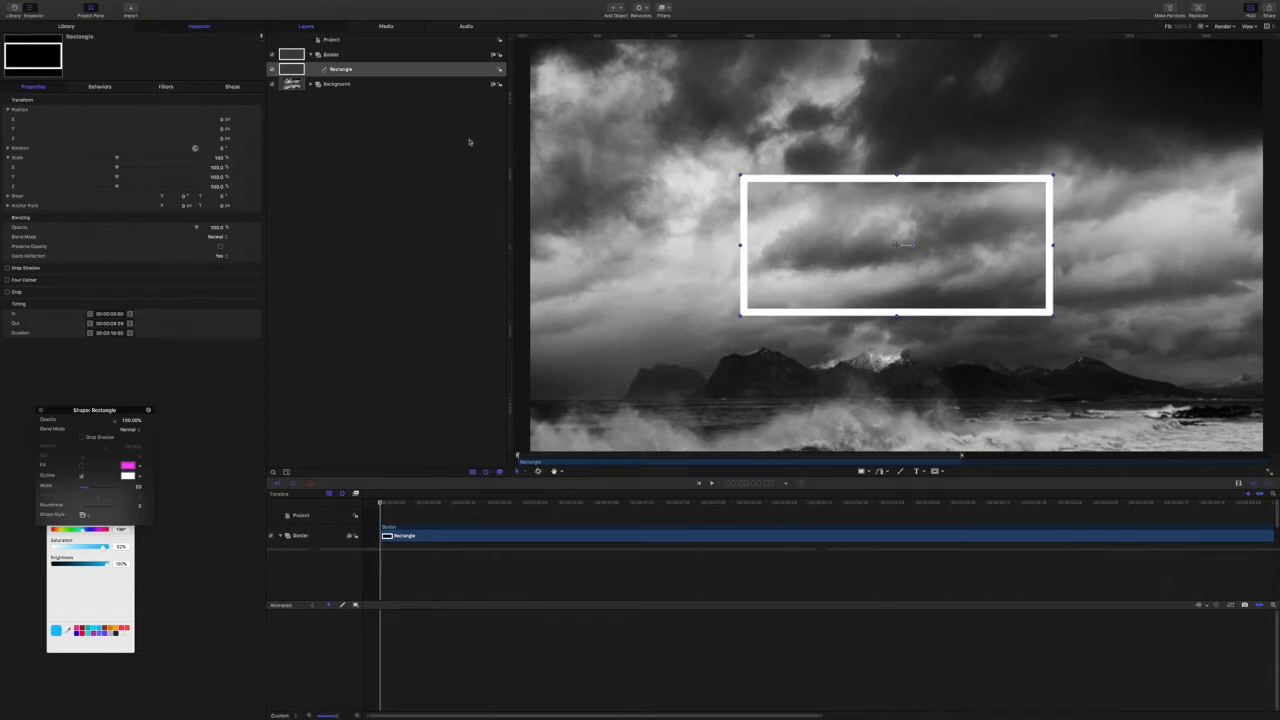
Rename the rectangle layer in the Border group as Animated.
double_click(345, 68)
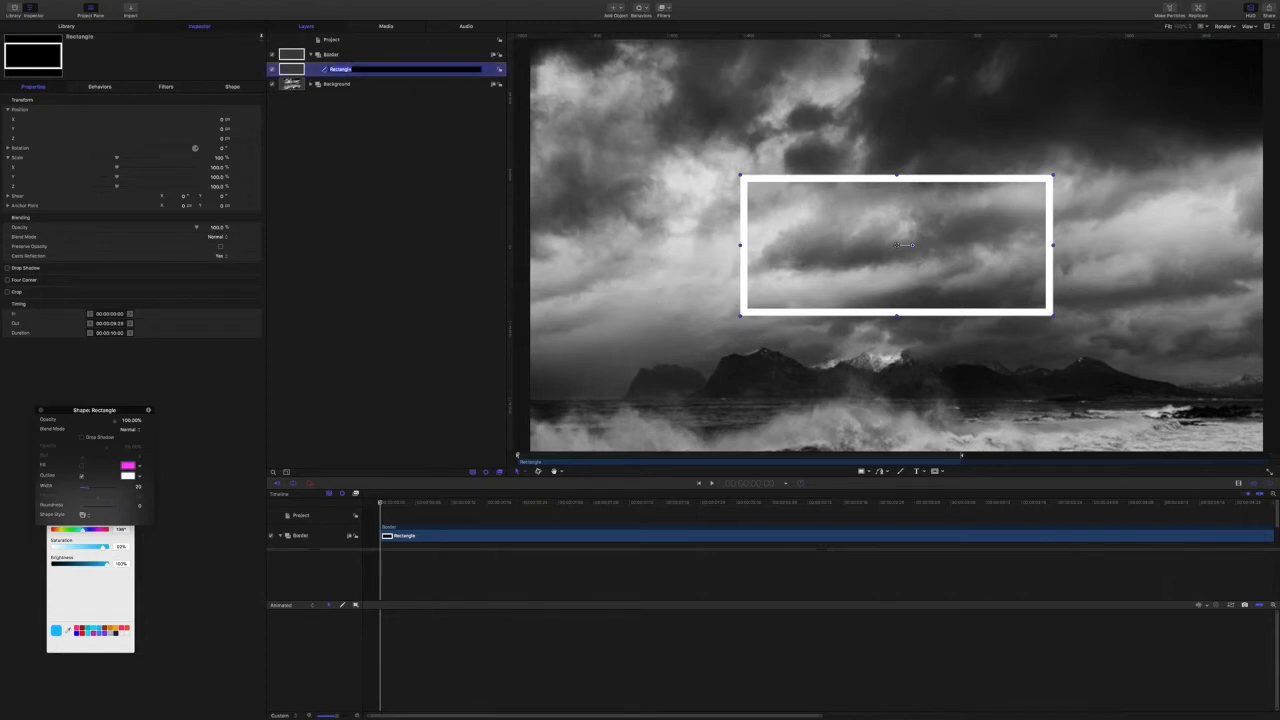
type("Animated")
key("Return")
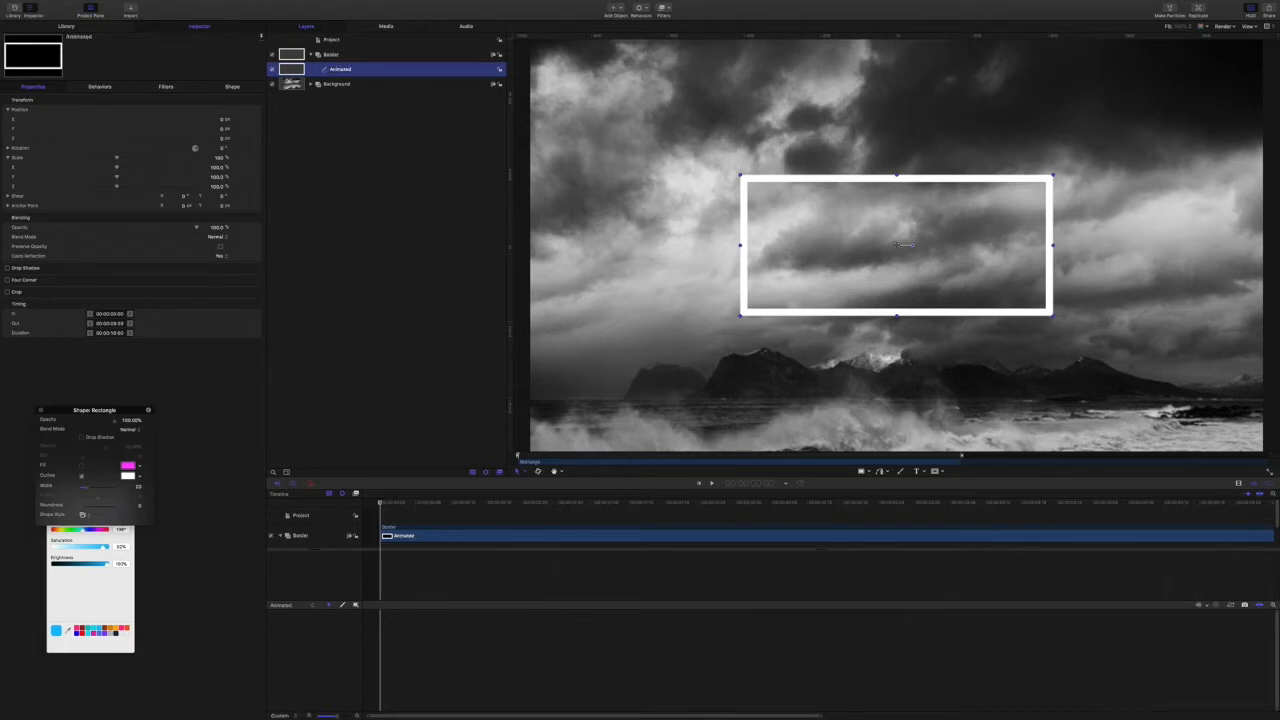
Duplicate the Animated rectangle and name the copy Gradient.
key("super+d")
key("Return")
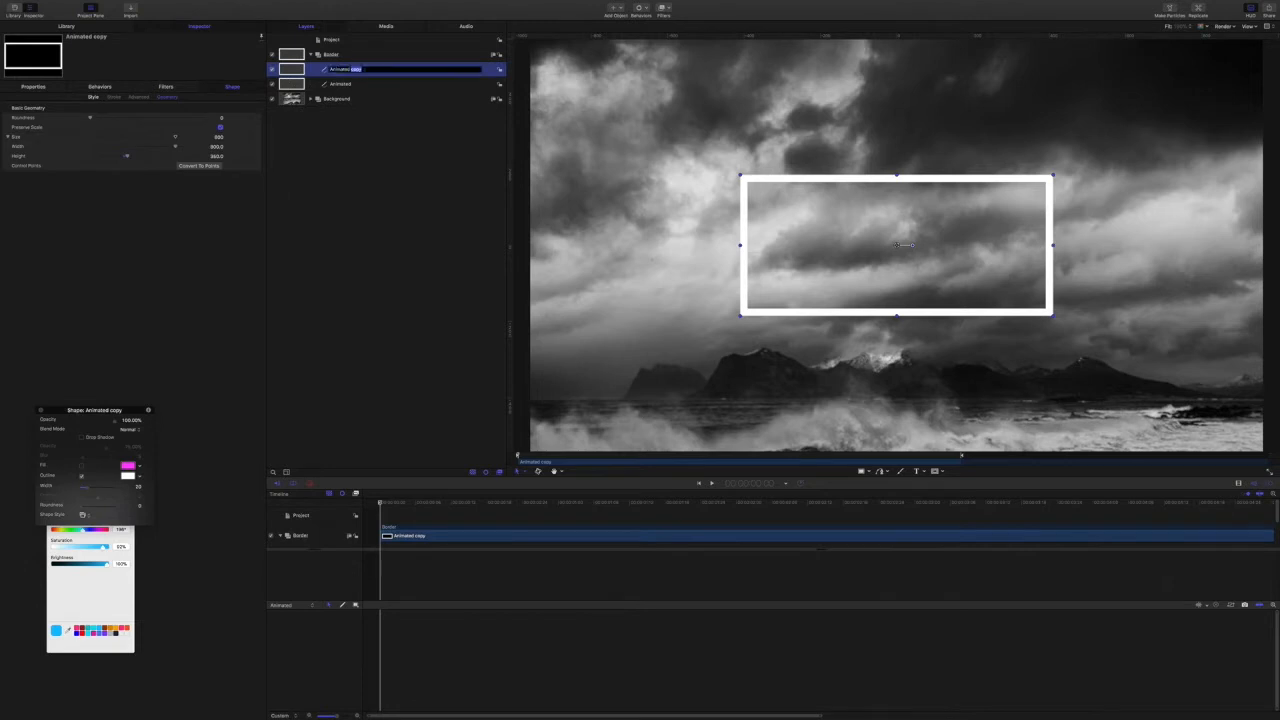
type("Gradient")
key("Return")
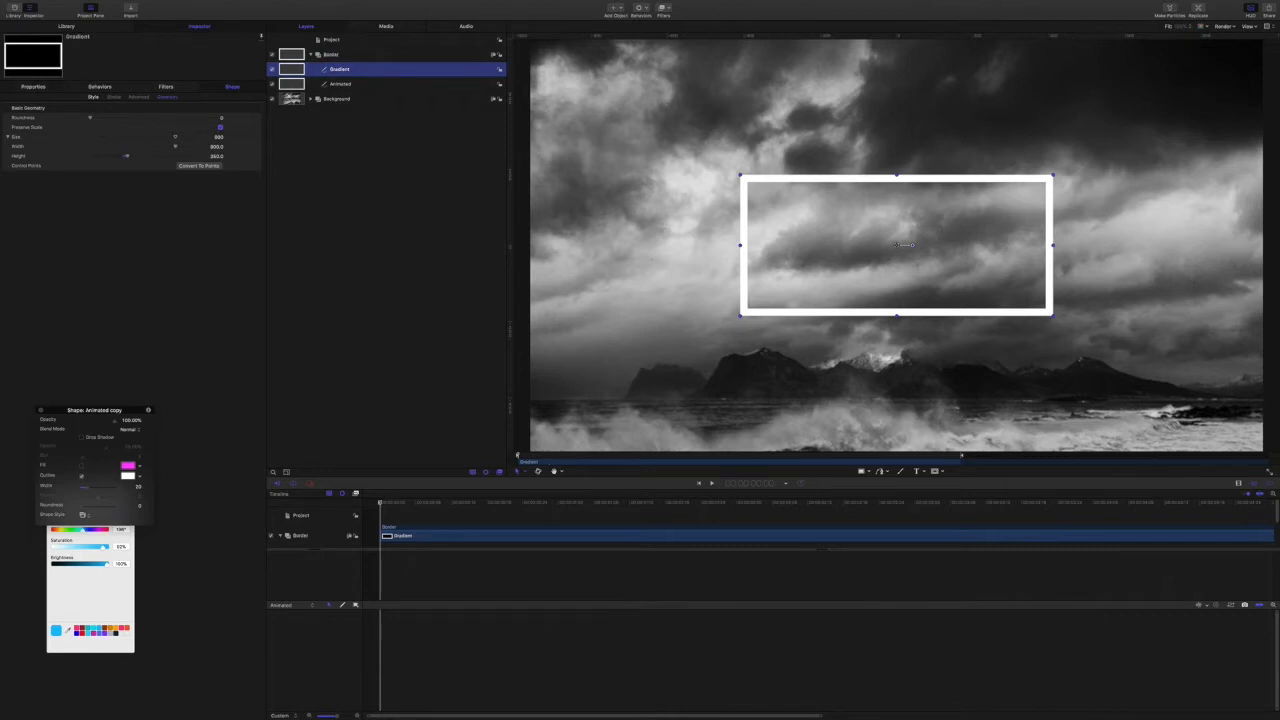
Give the Gradient rectangle a fill instead of an outline and hide its layer.
key("F1")
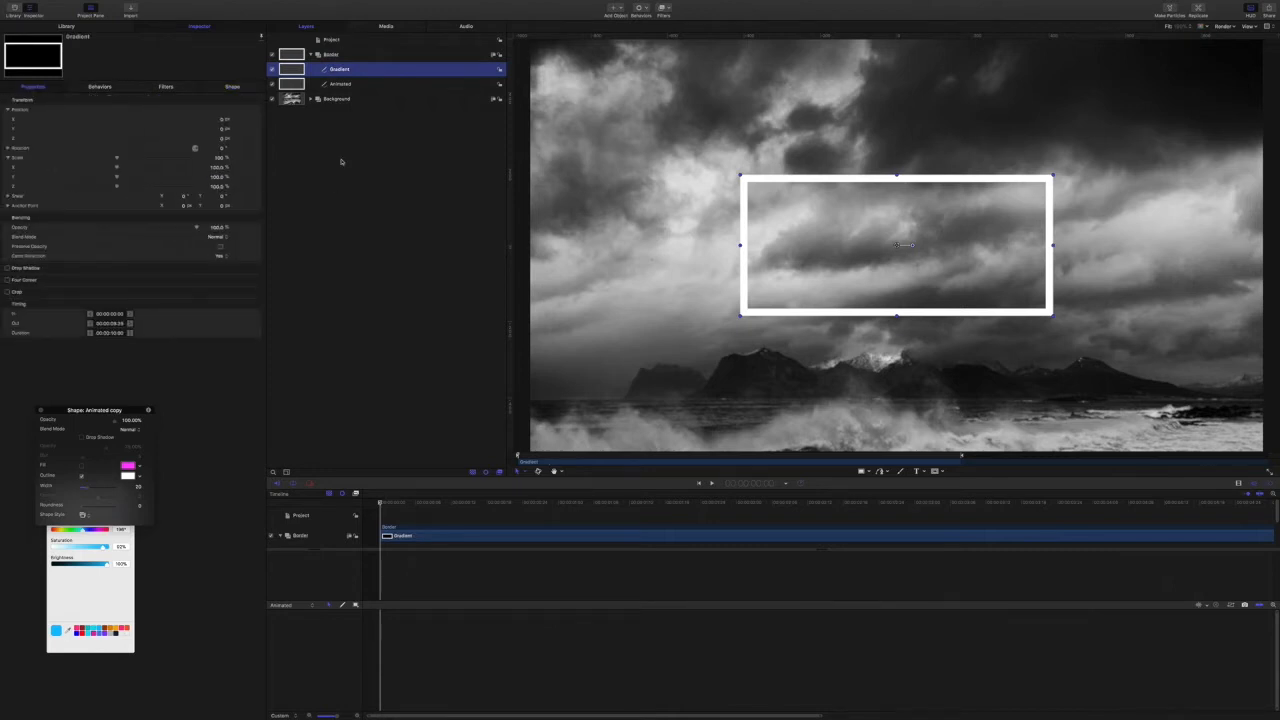
left_click(236, 87)
left_click(91, 98)
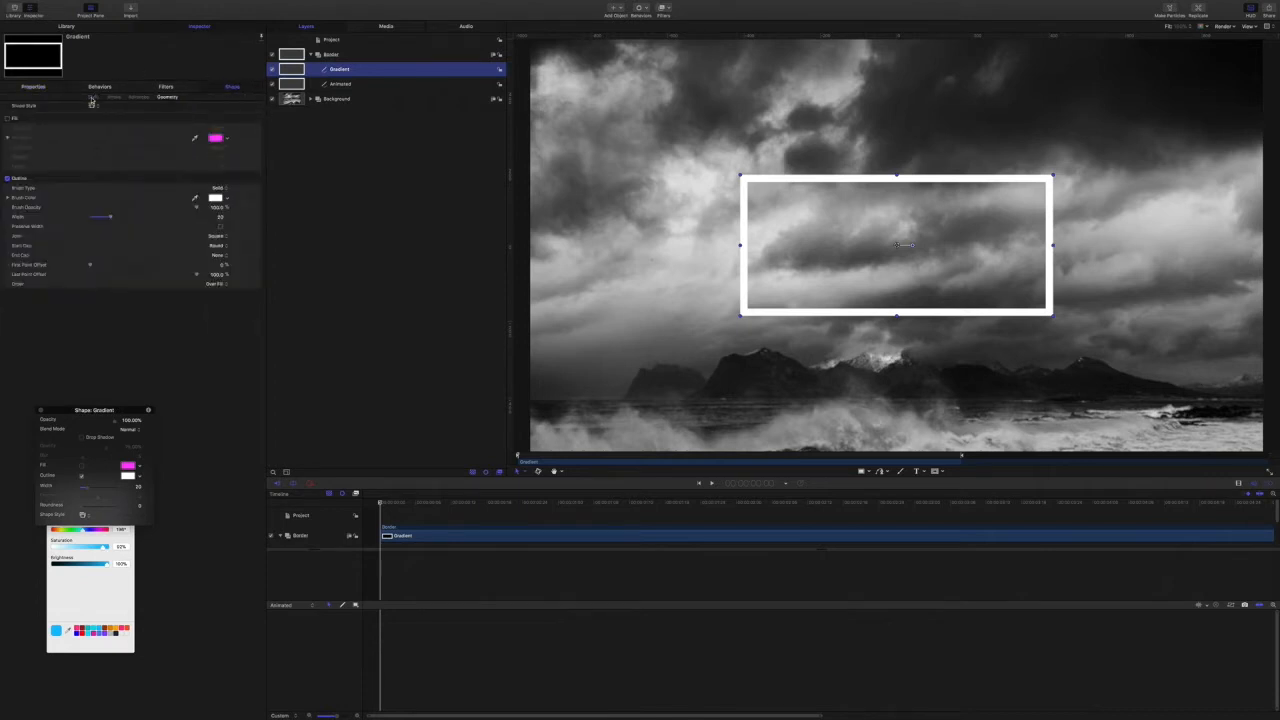
left_click(7, 119)
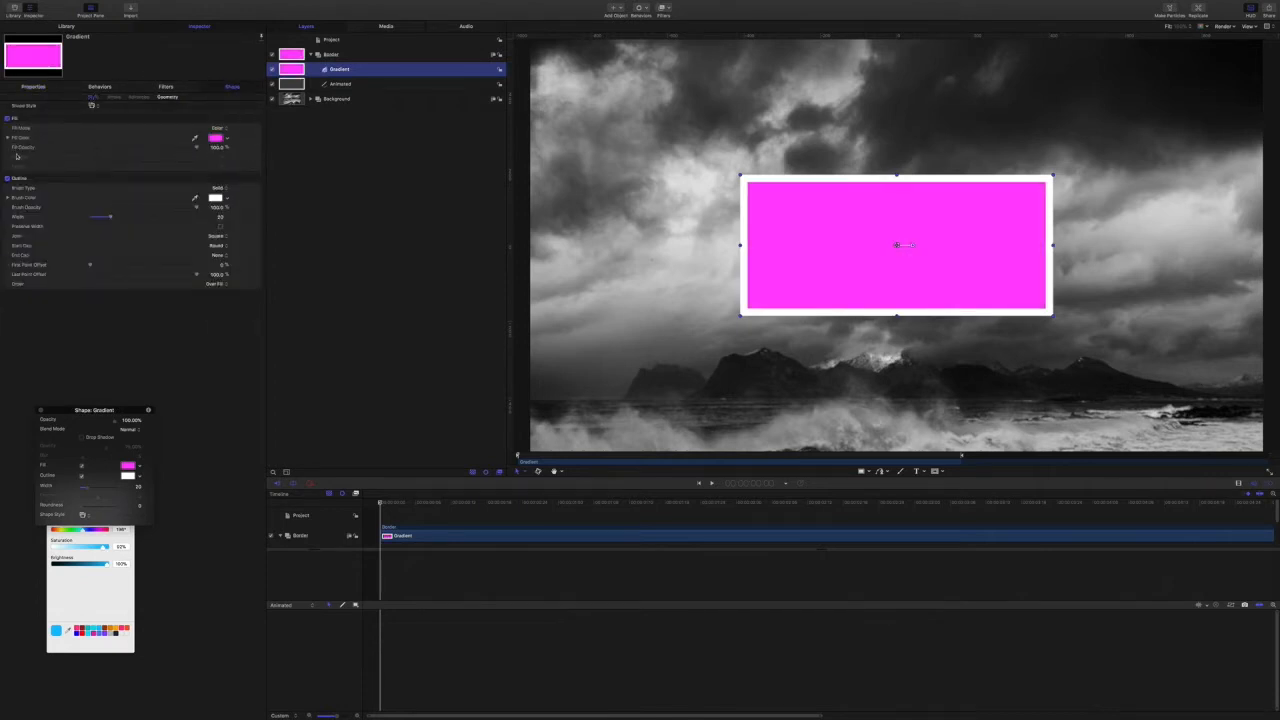
left_click(7, 178)
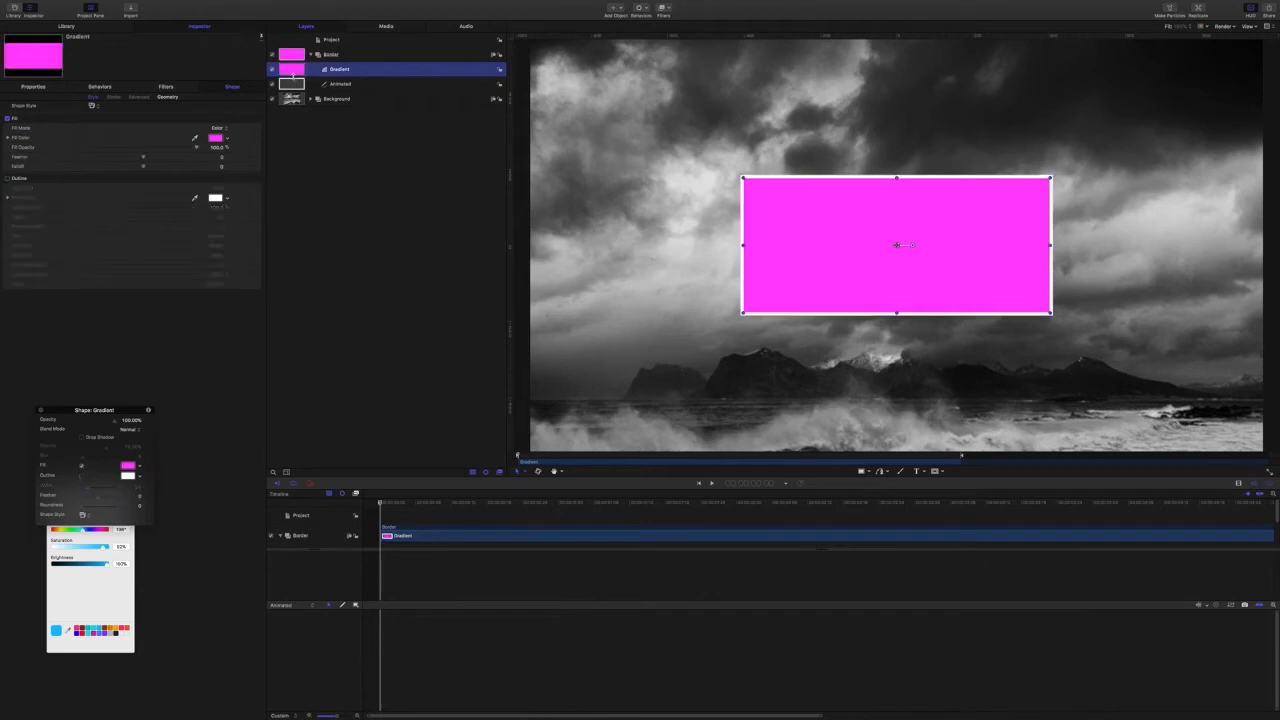
left_click(272, 69)
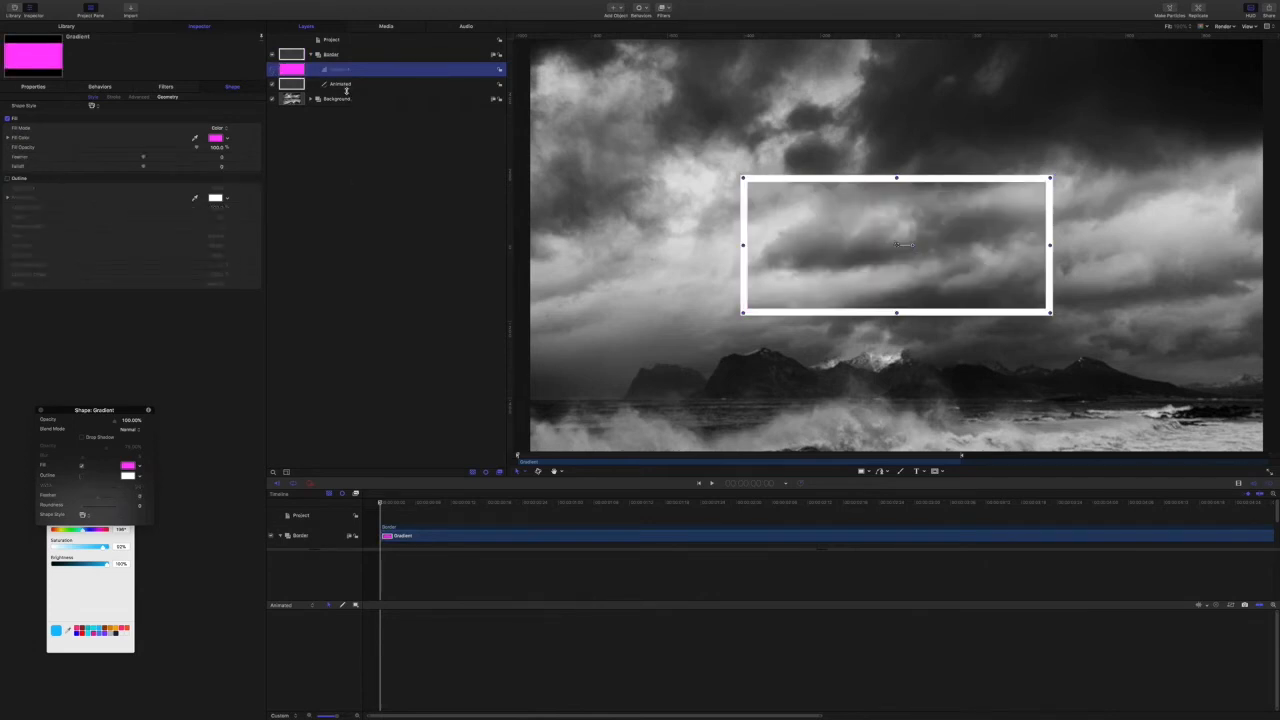
Convert the Animated rectangle to control points and make its upper-right corner the start point.
left_click(346, 85)
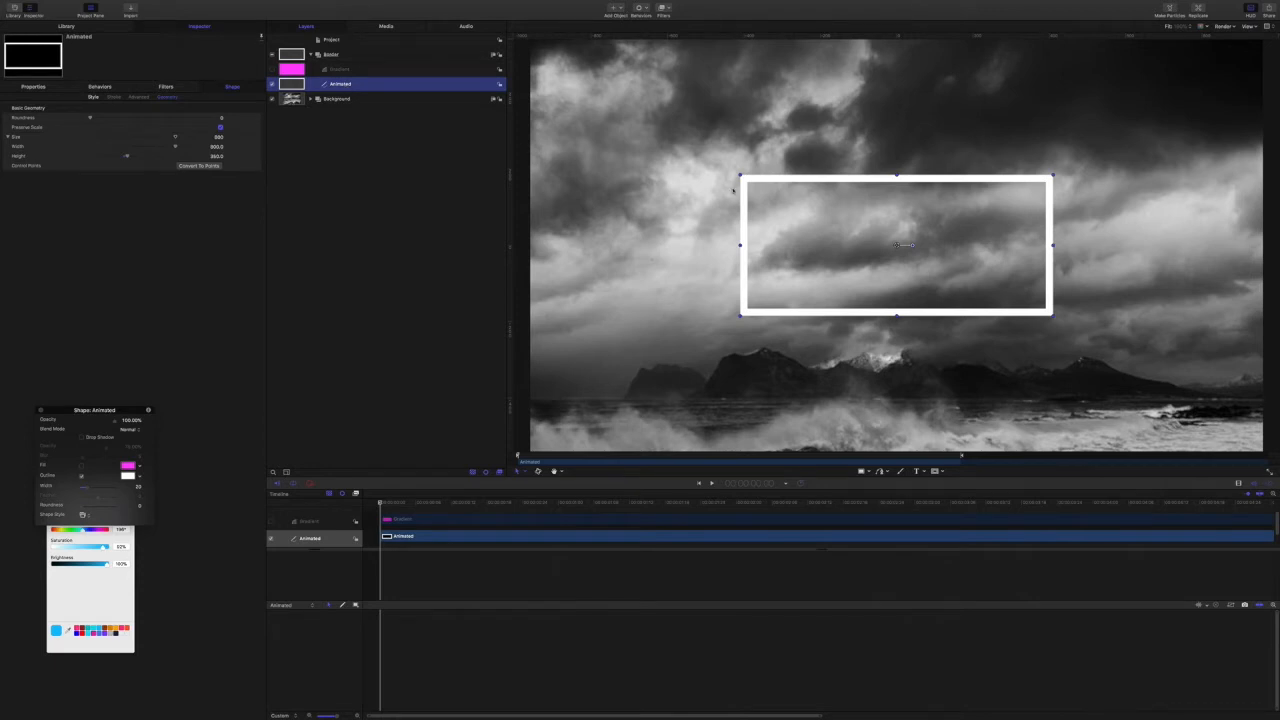
right_click(1027, 180)
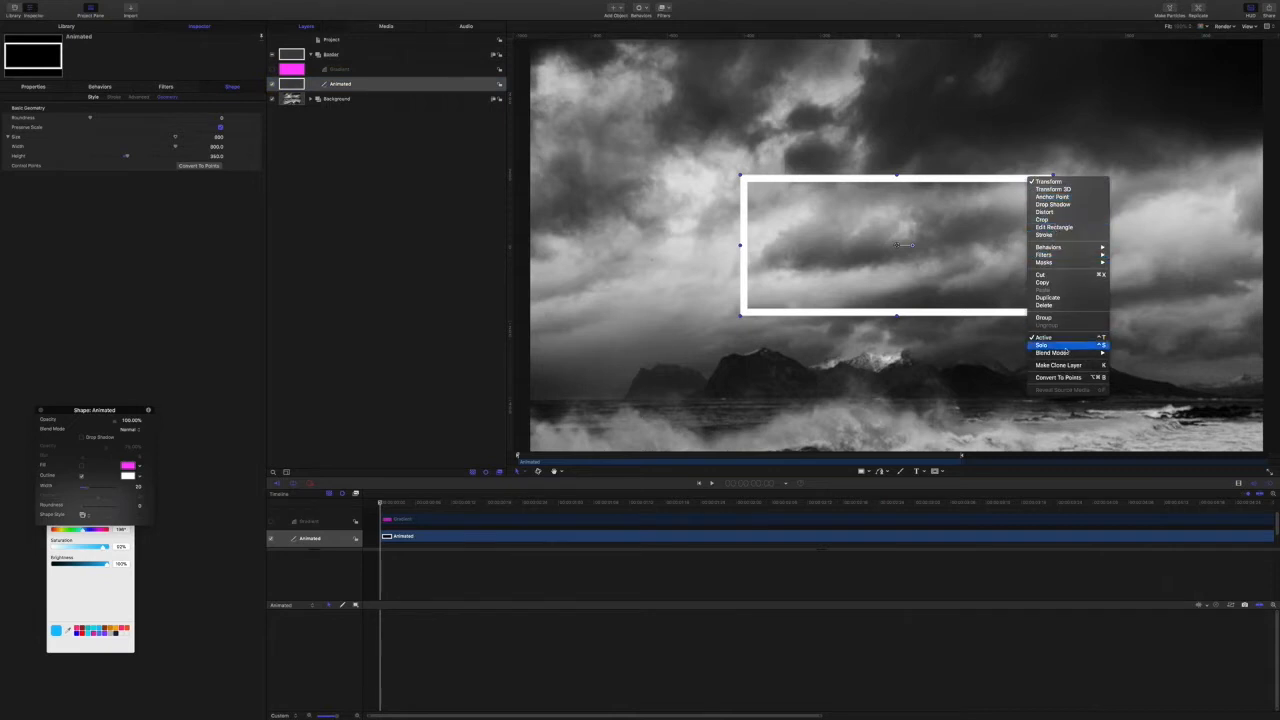
left_click(1064, 374)
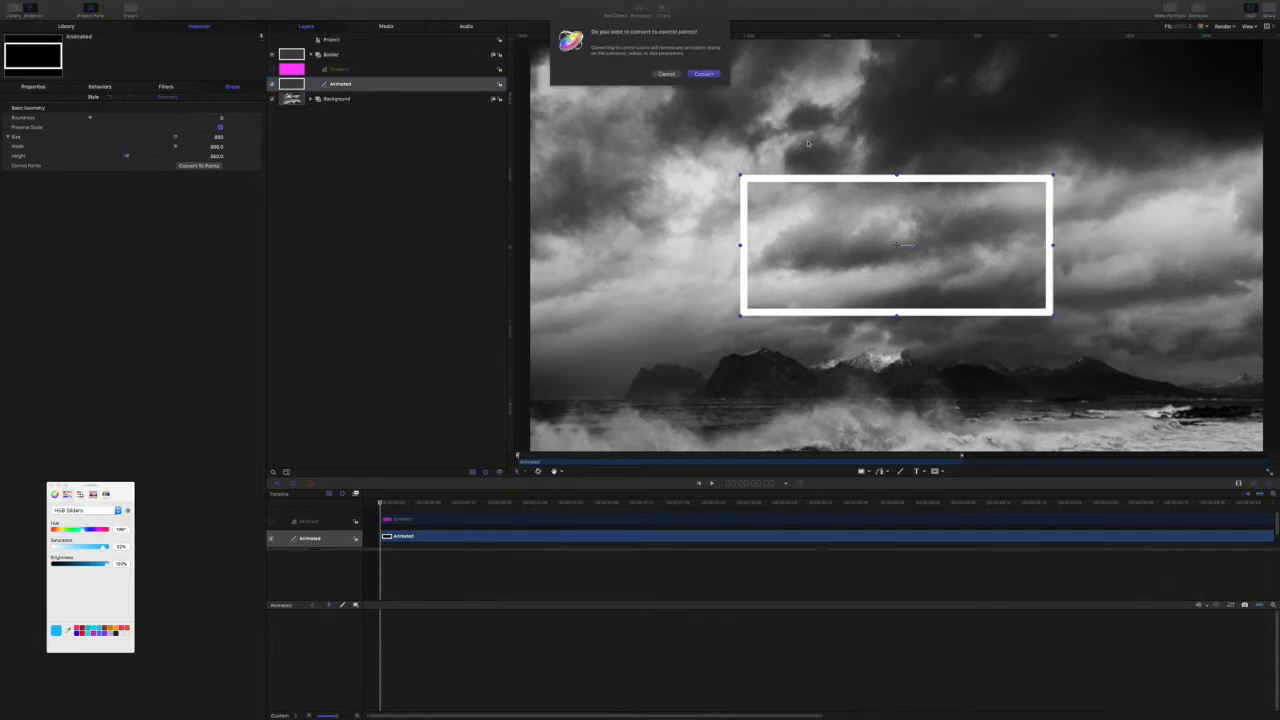
left_click(705, 75)
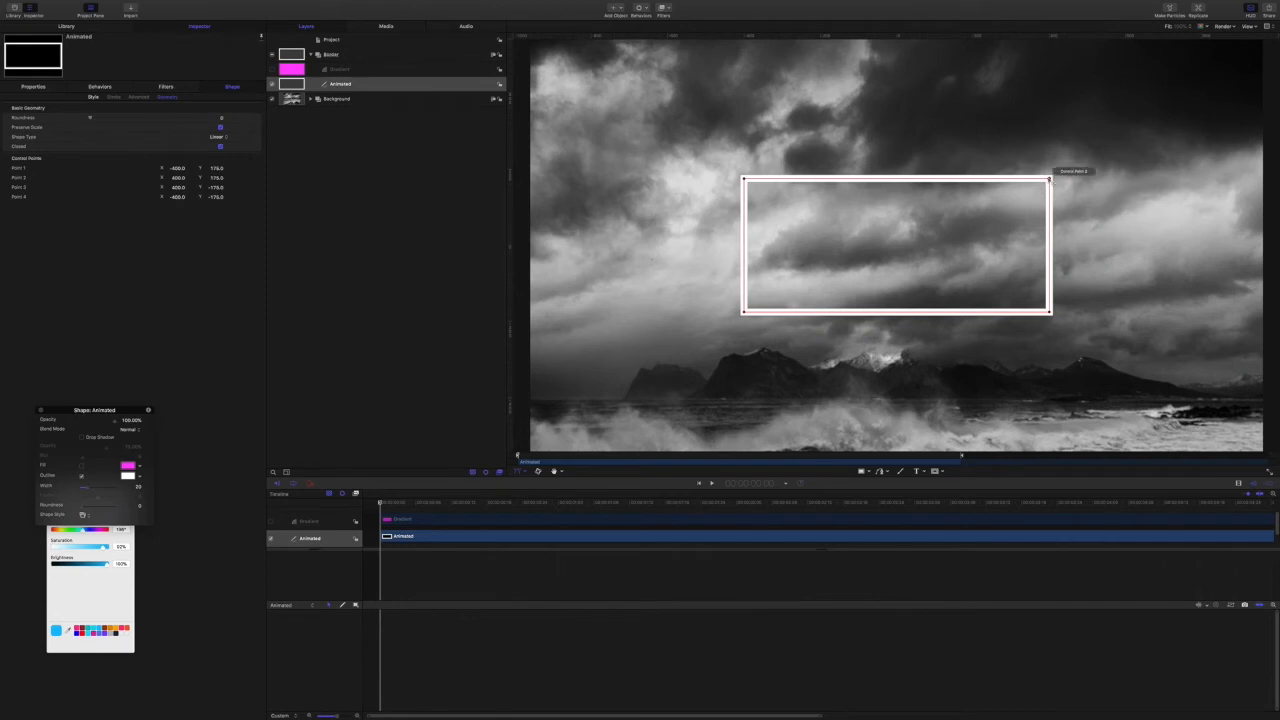
right_click(1049, 178)
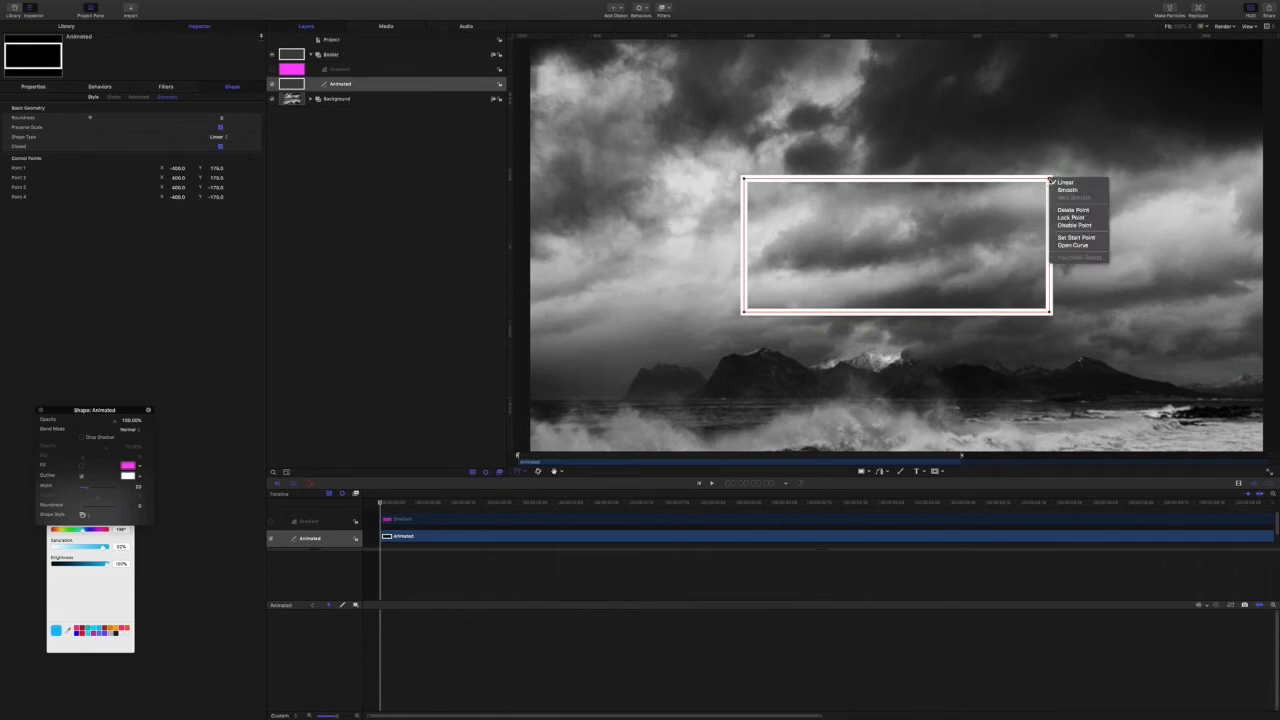
left_click(1083, 240)
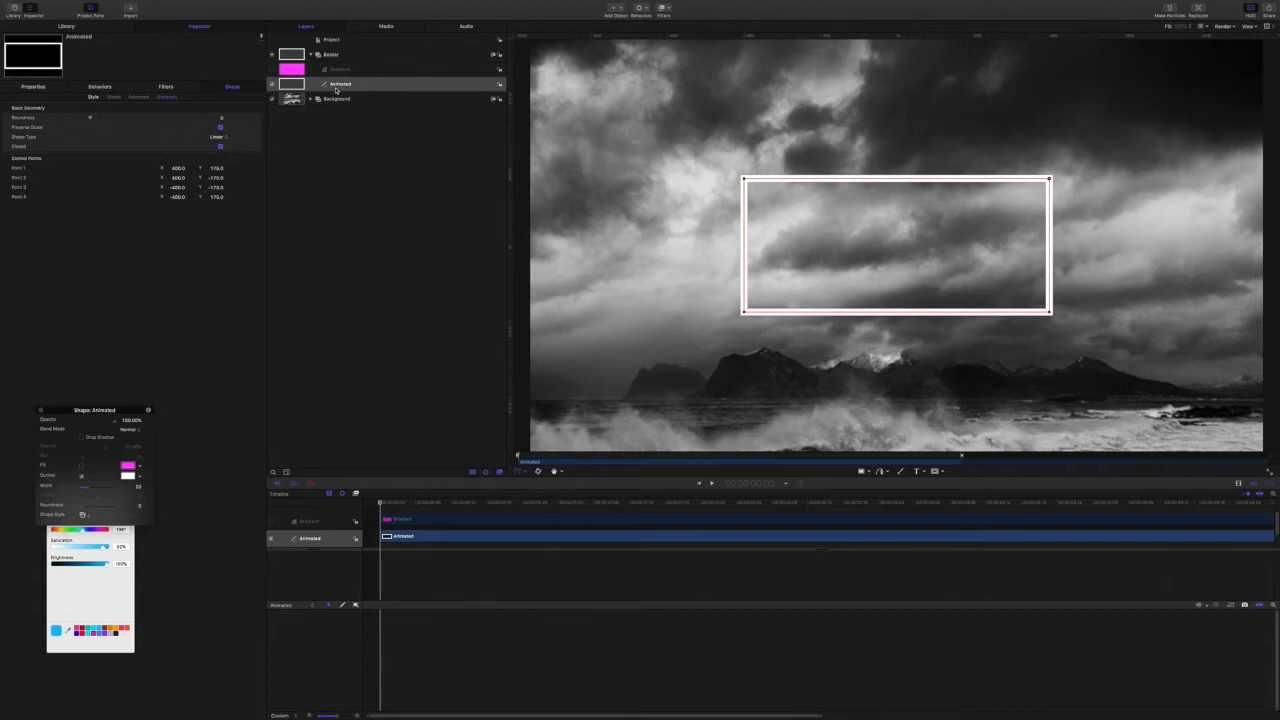
Apply the Write On shape behavior to the Animated rectangle.
left_click(646, 8)
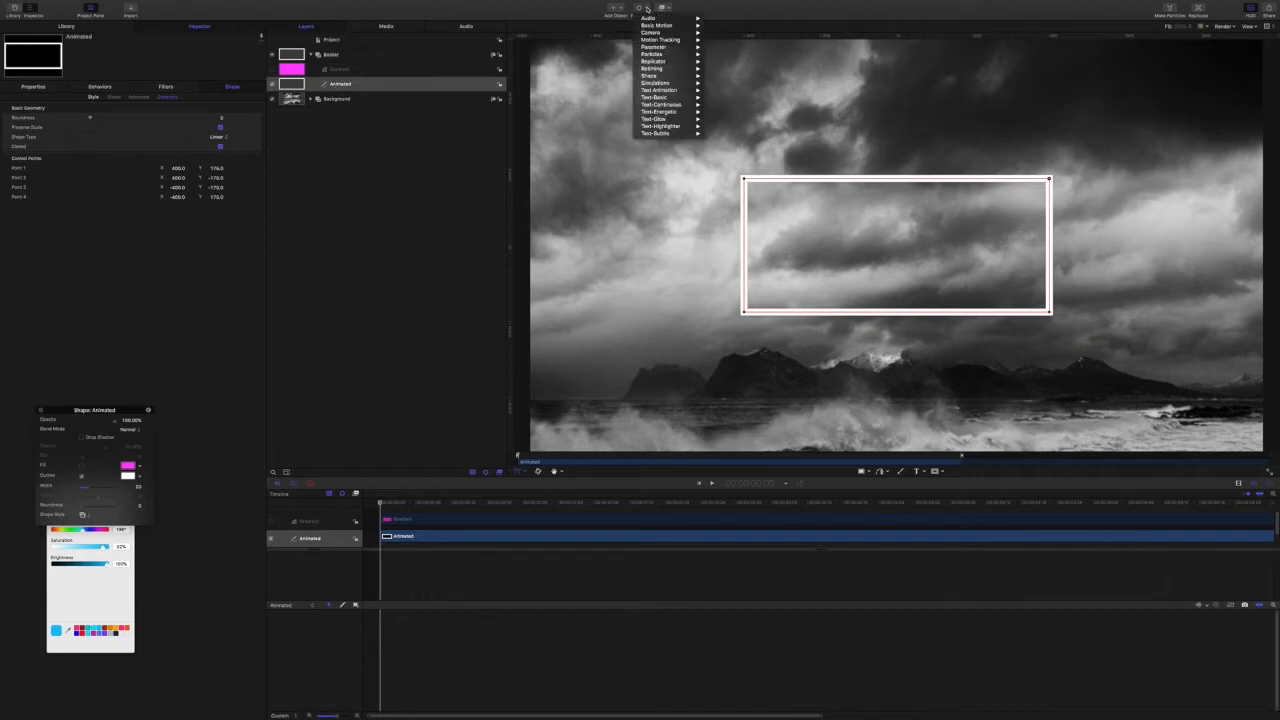
mouse_move(665, 76)
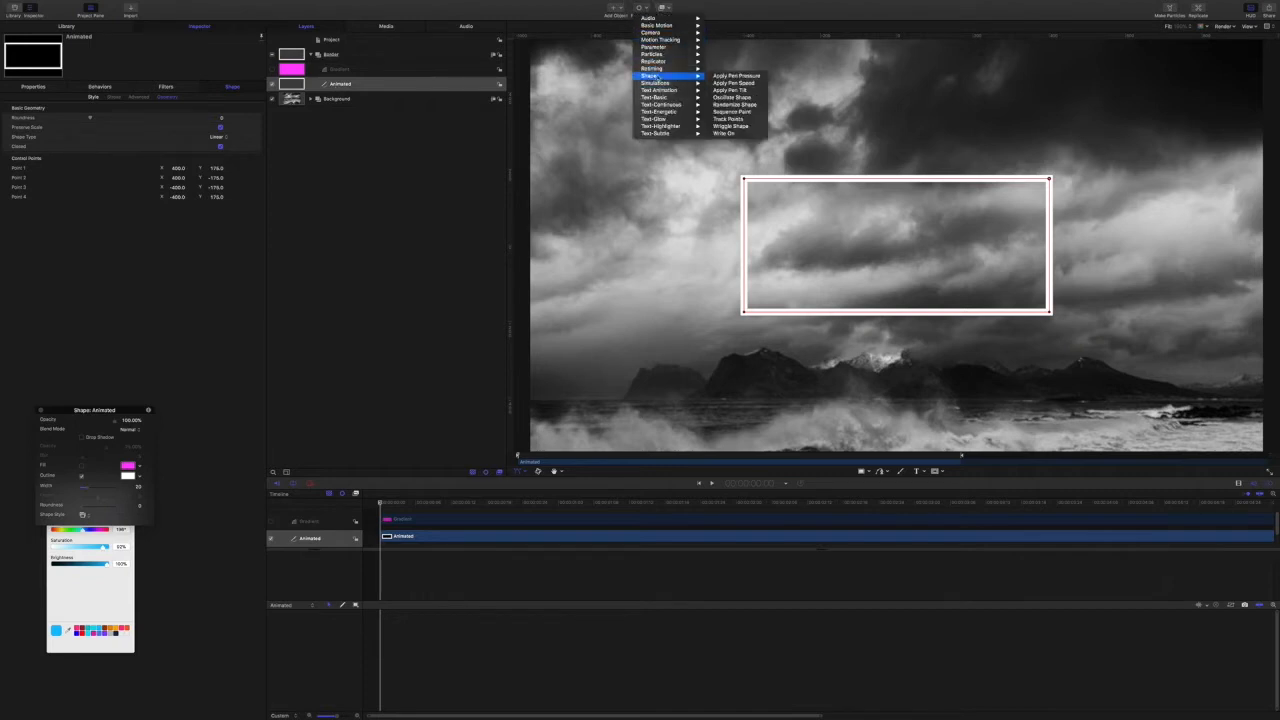
left_click(724, 133)
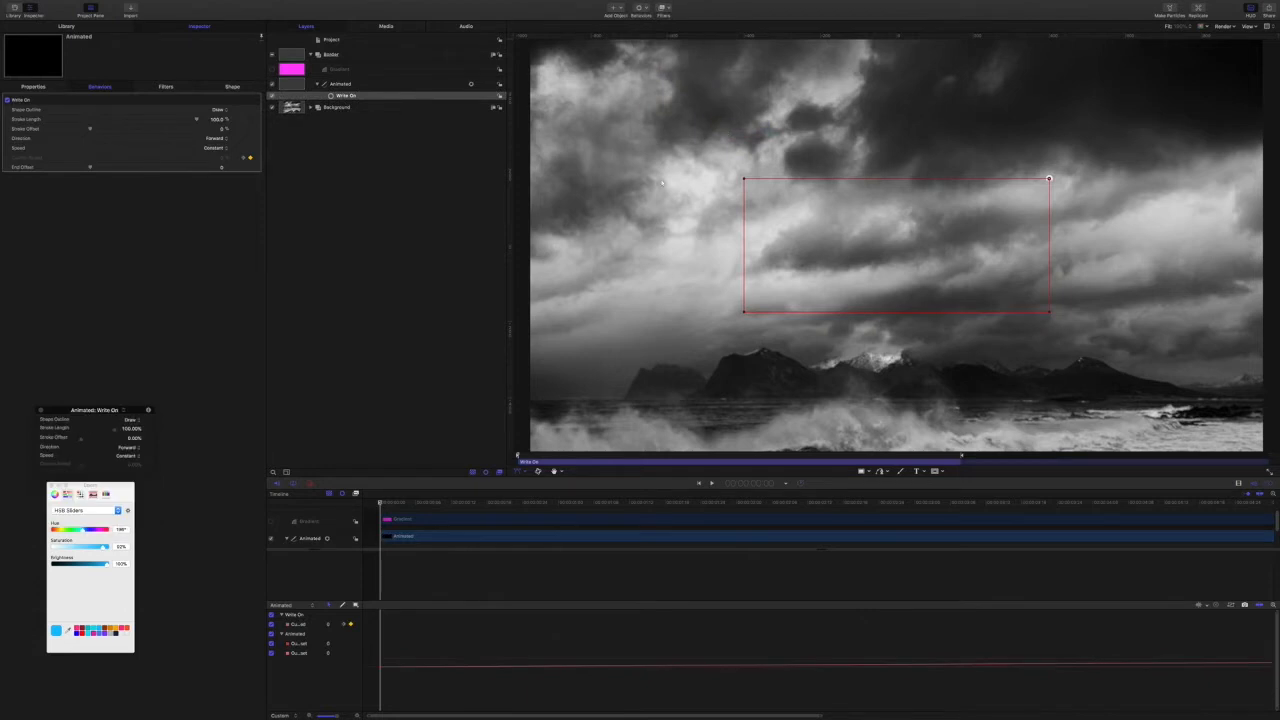
Trim the end of the Animated rectangle's Write On behavior to the 1:00 mark.
left_click(752, 483)
type("1")
type("00")
key("Return")
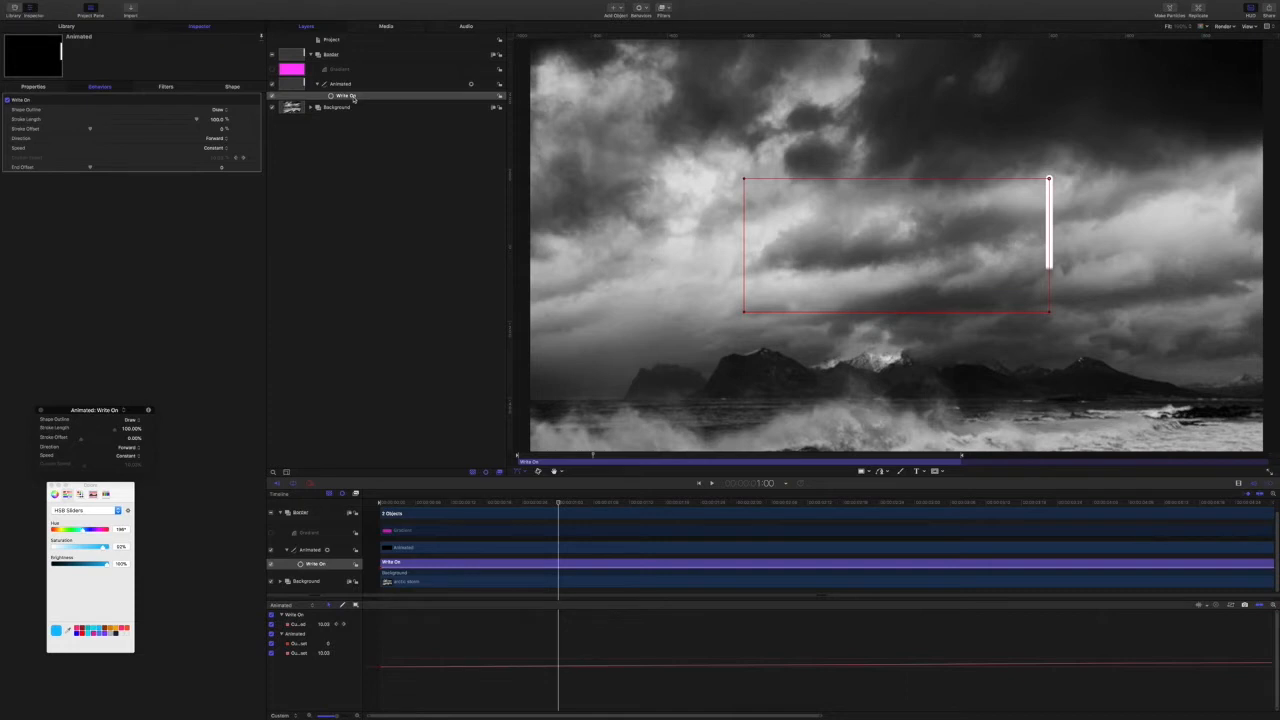
key("o")
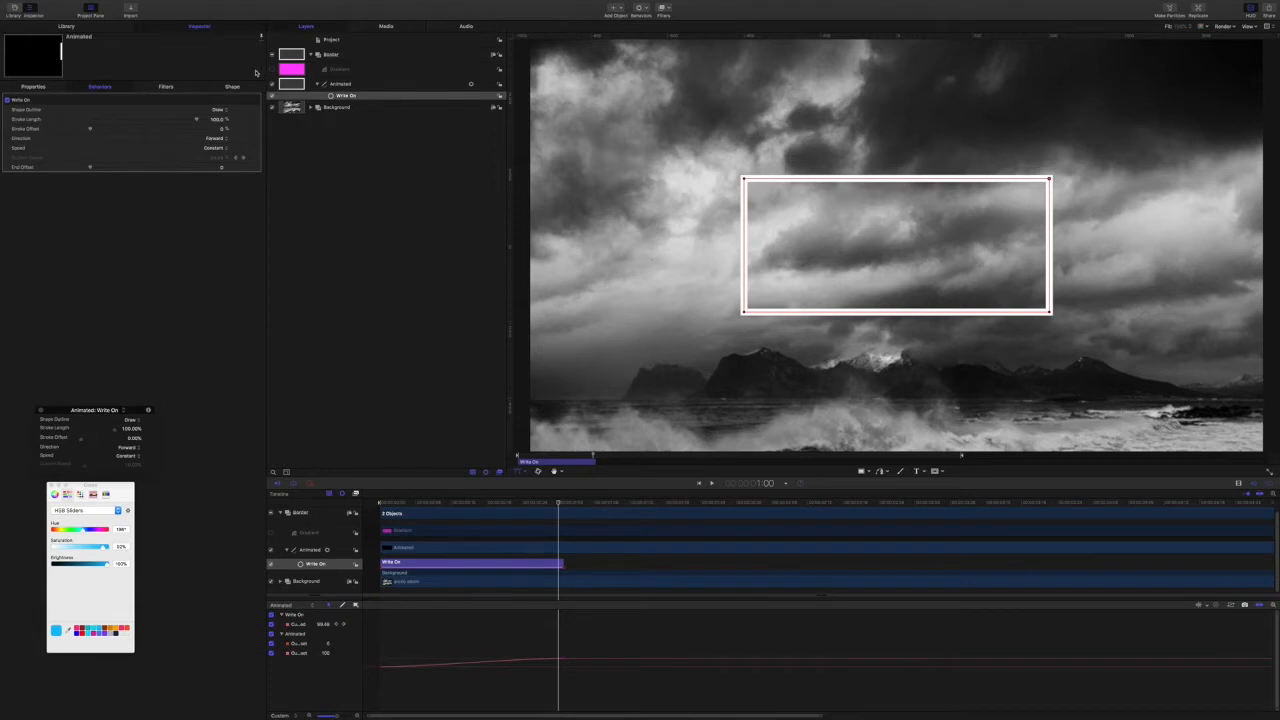
Set the Write On behavior's direction to Reverse and its speed to Ease Both.
left_click(227, 141)
left_click(222, 147)
left_click(226, 148)
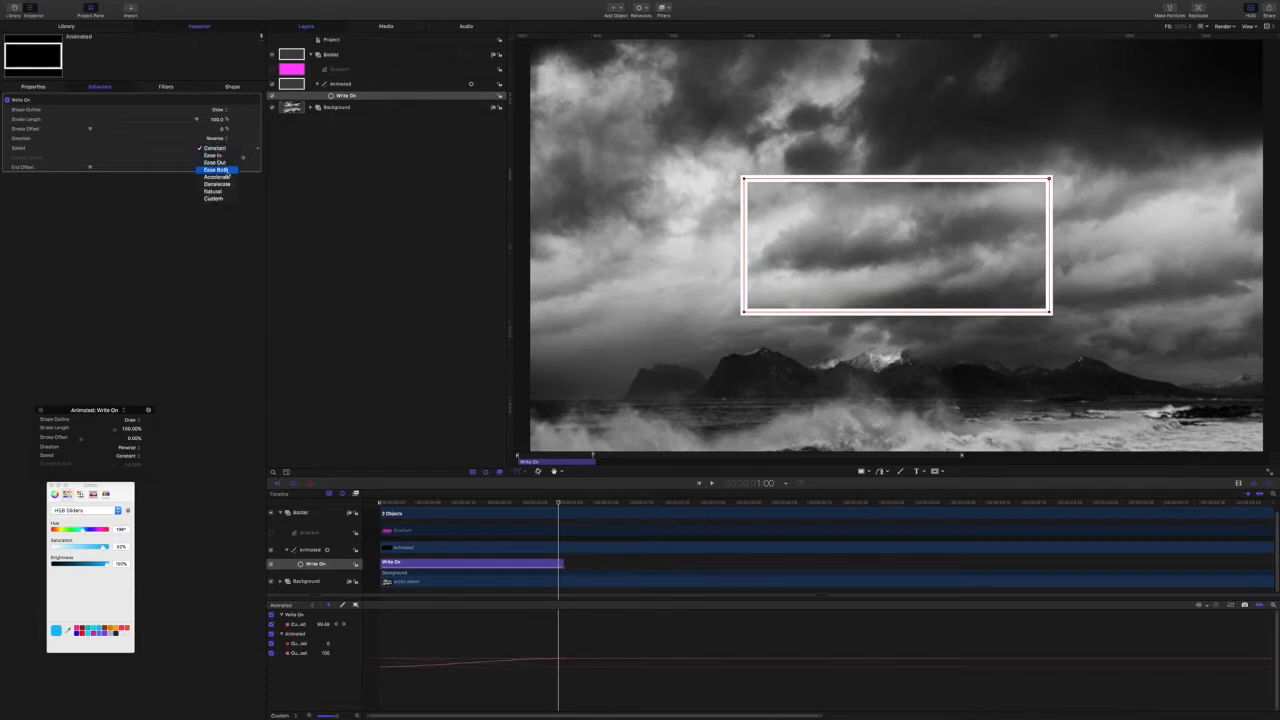
left_click(227, 172)
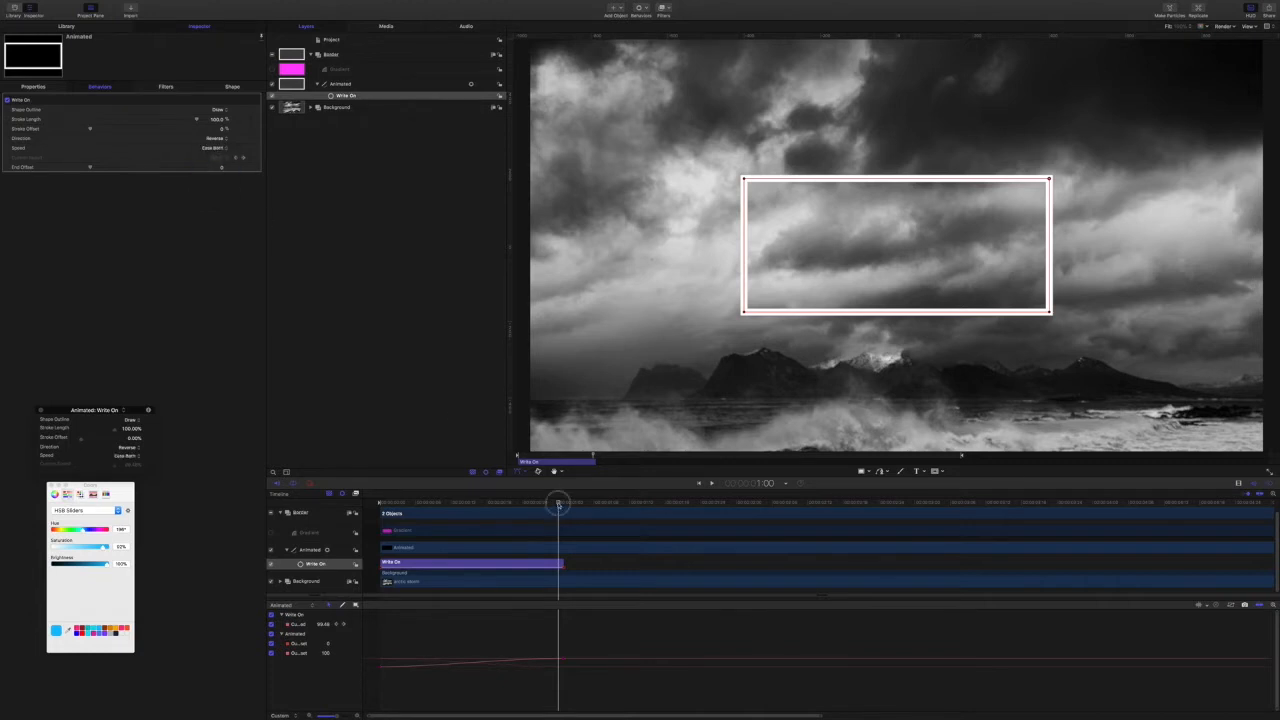
Play the project from the start to check how the white outline draws on.
key("Home")
left_click(407, 370)
key("space")
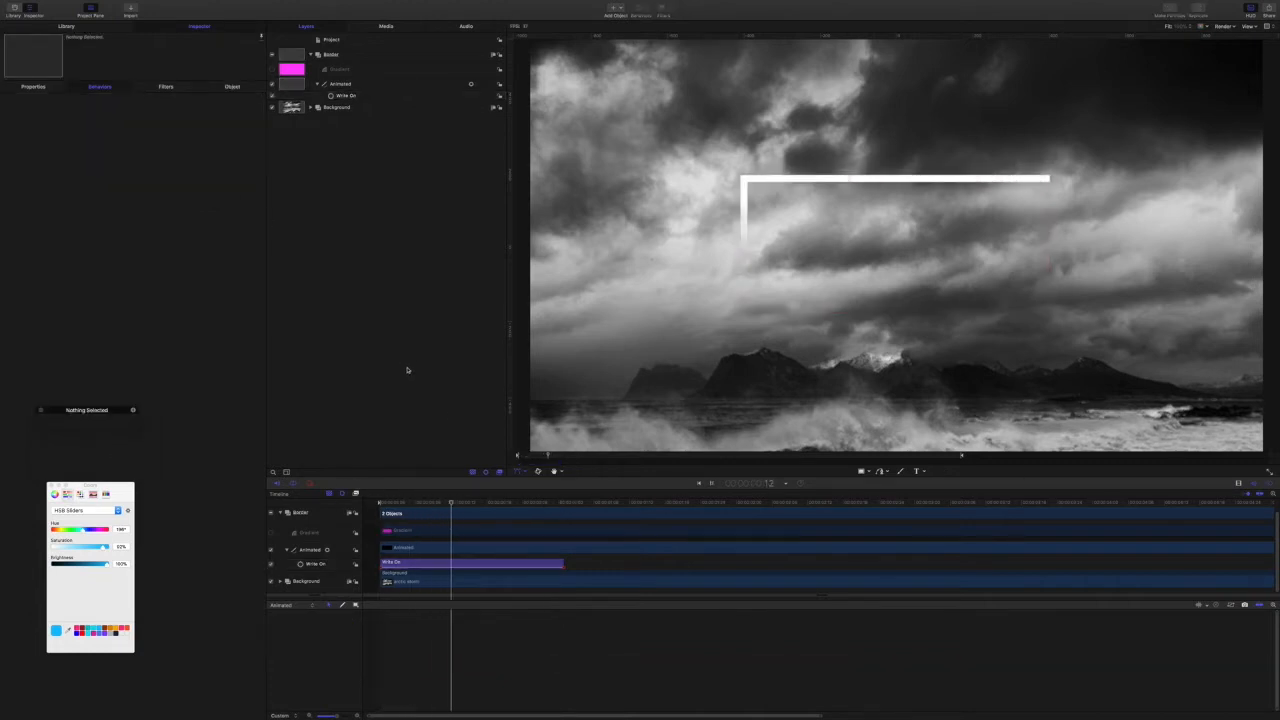
key("space")
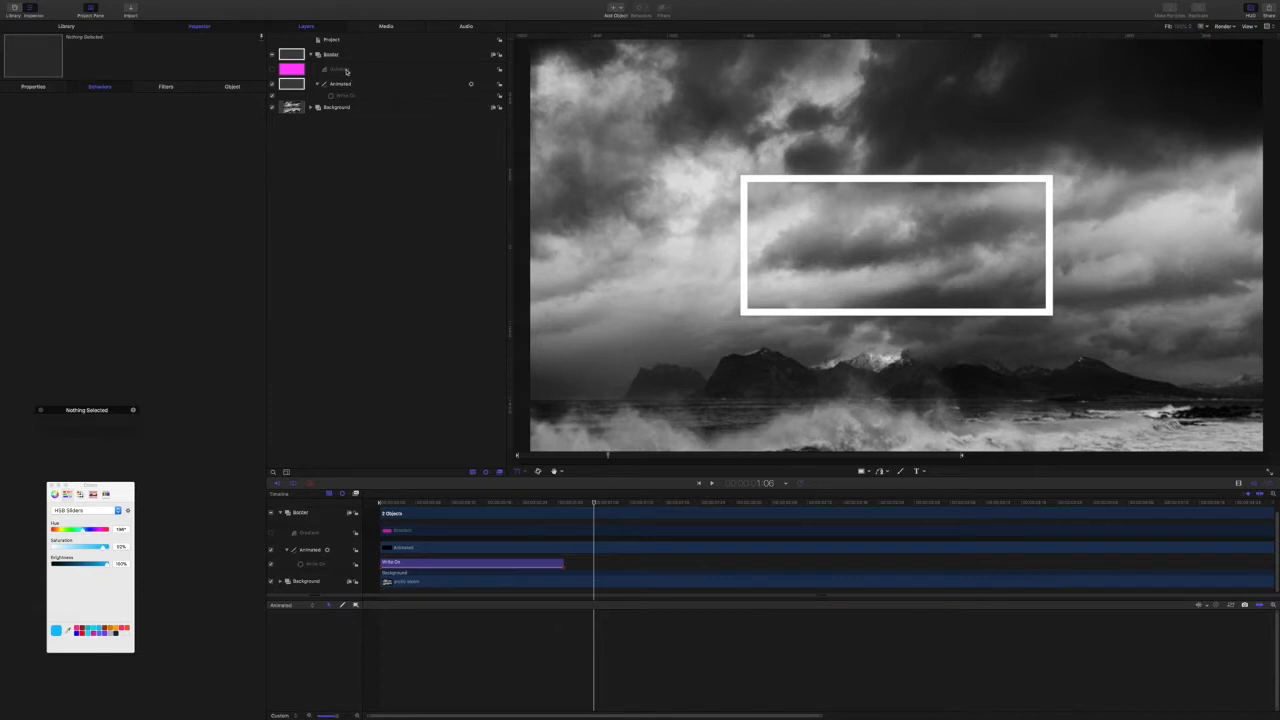
Show the Gradient rectangle and enlarge it slightly on all four sides to cover the white outline completely.
left_click(347, 71)
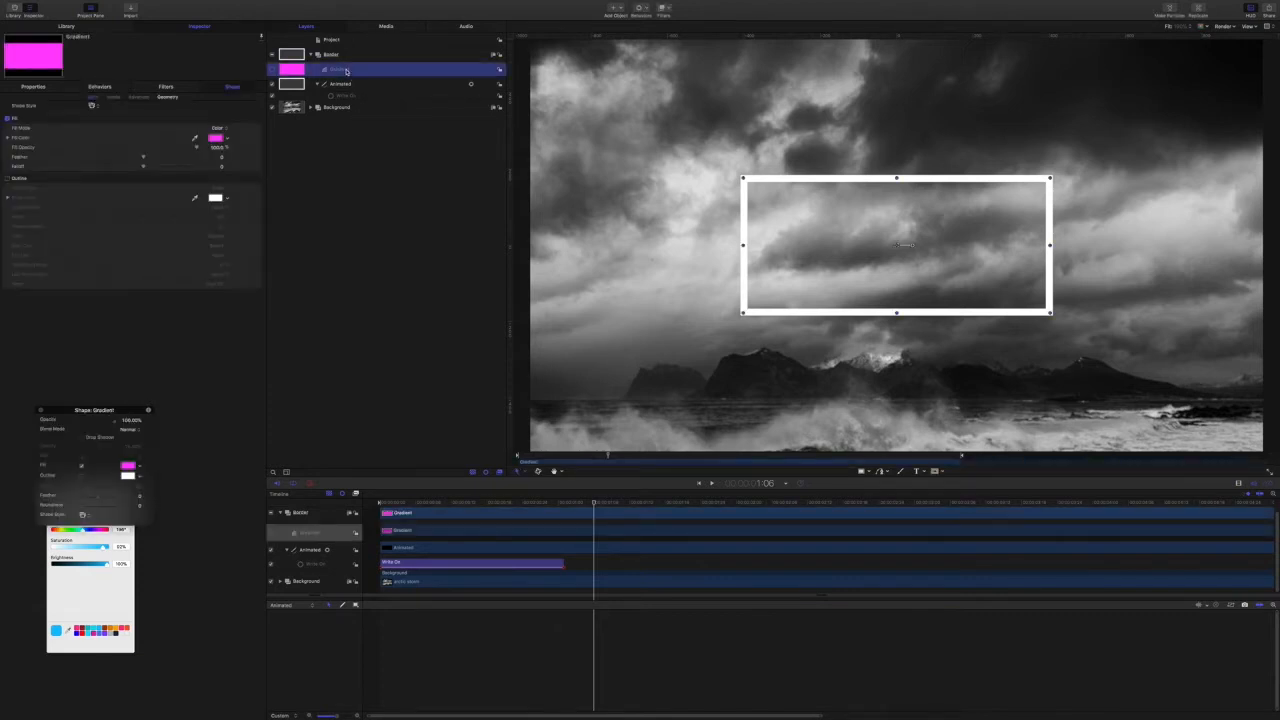
left_click(273, 70)
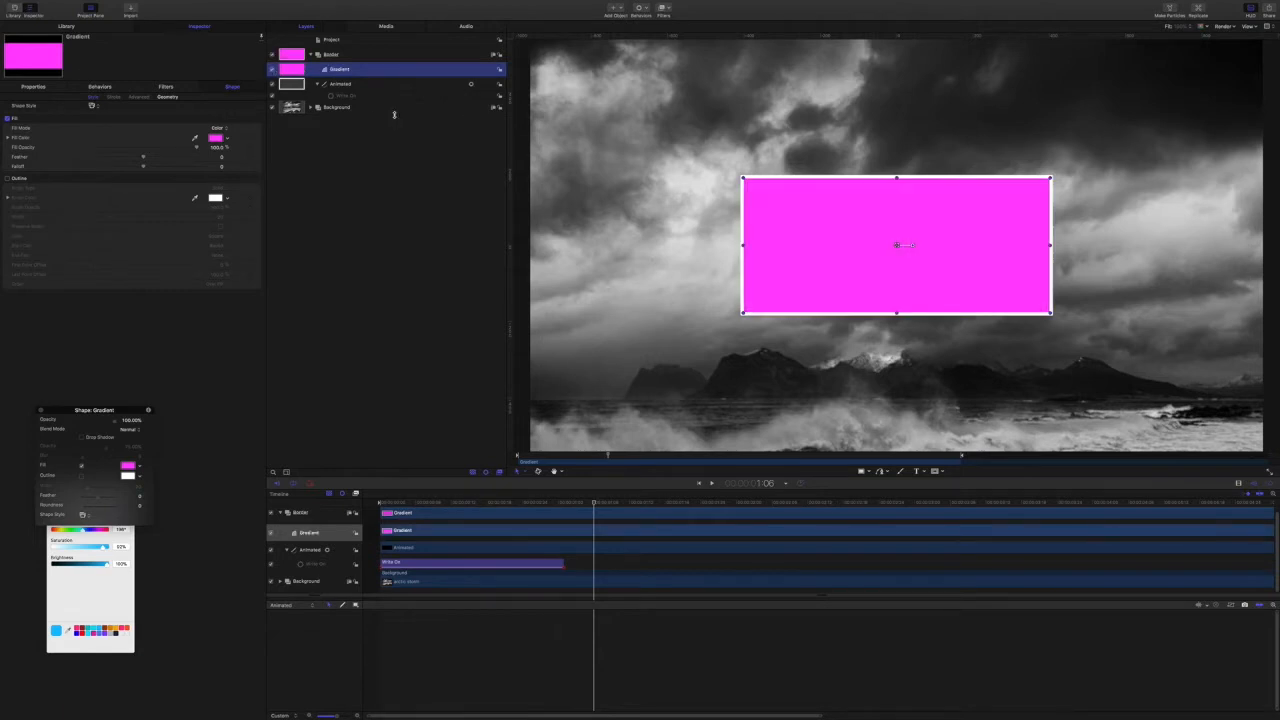
left_click_drag(897, 177, 897, 174)
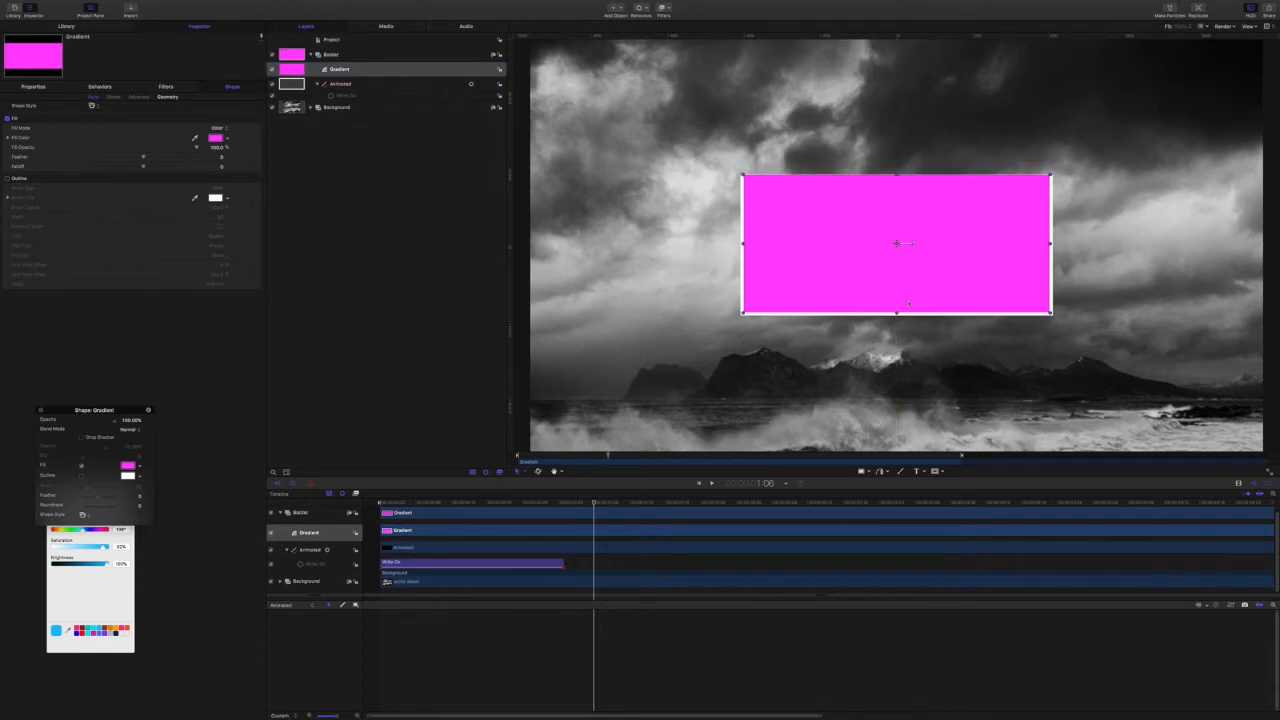
left_click_drag(896, 314, 896, 316)
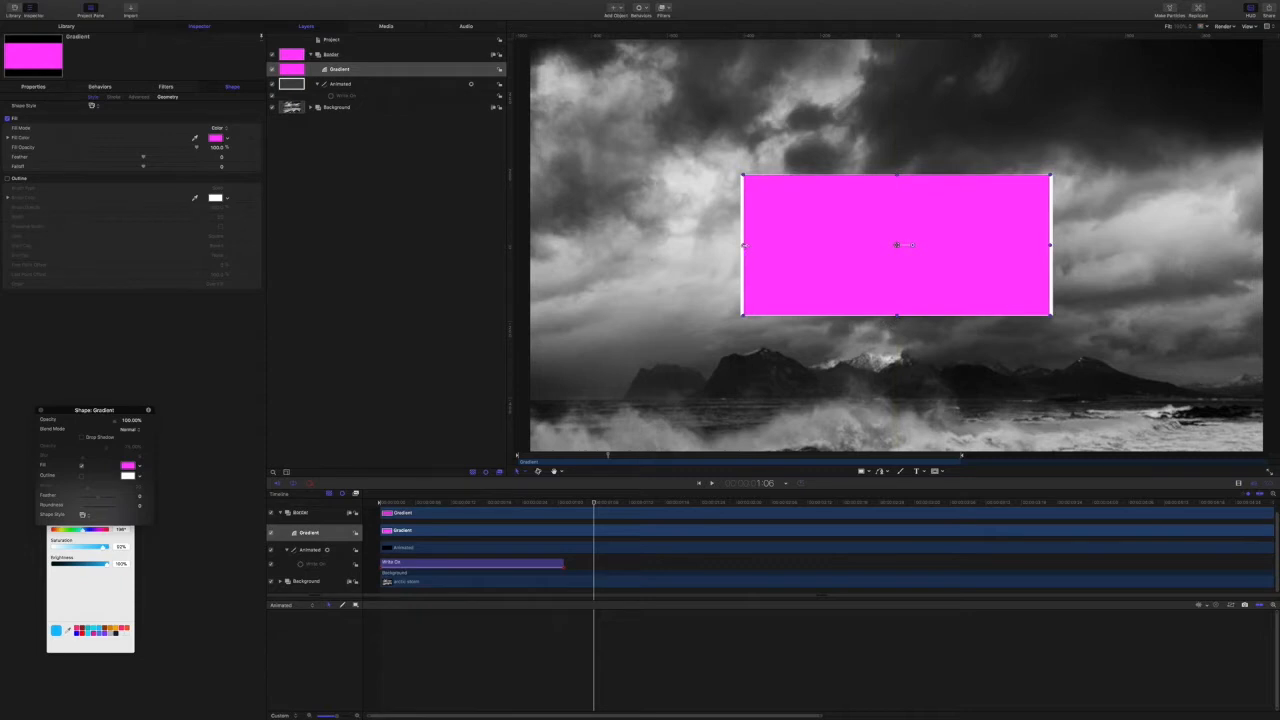
left_click_drag(742, 245, 737, 246)
left_click_drag(1050, 245, 1054, 244)
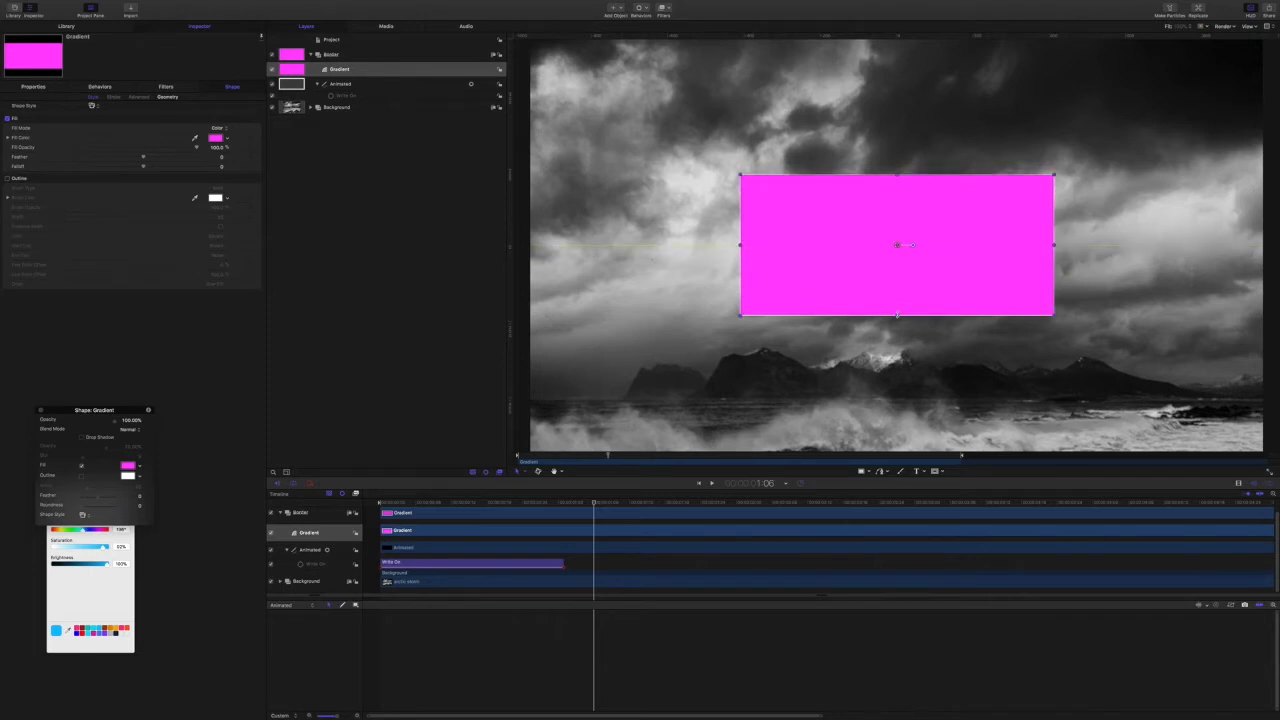
left_click_drag(897, 316, 897, 318)
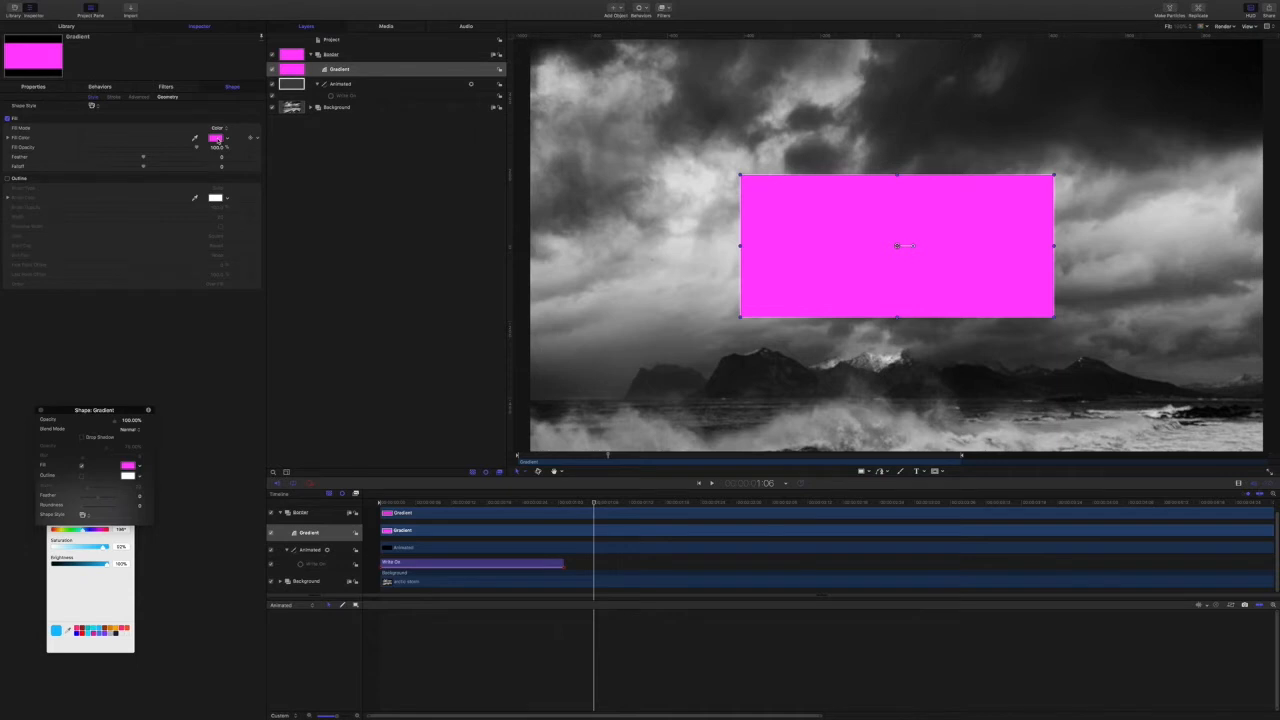
Change the Gradient rectangle's fill mode to Gradient and run the gradient horizontally from its left edge to its right edge.
left_click(227, 128)
left_click(218, 138)
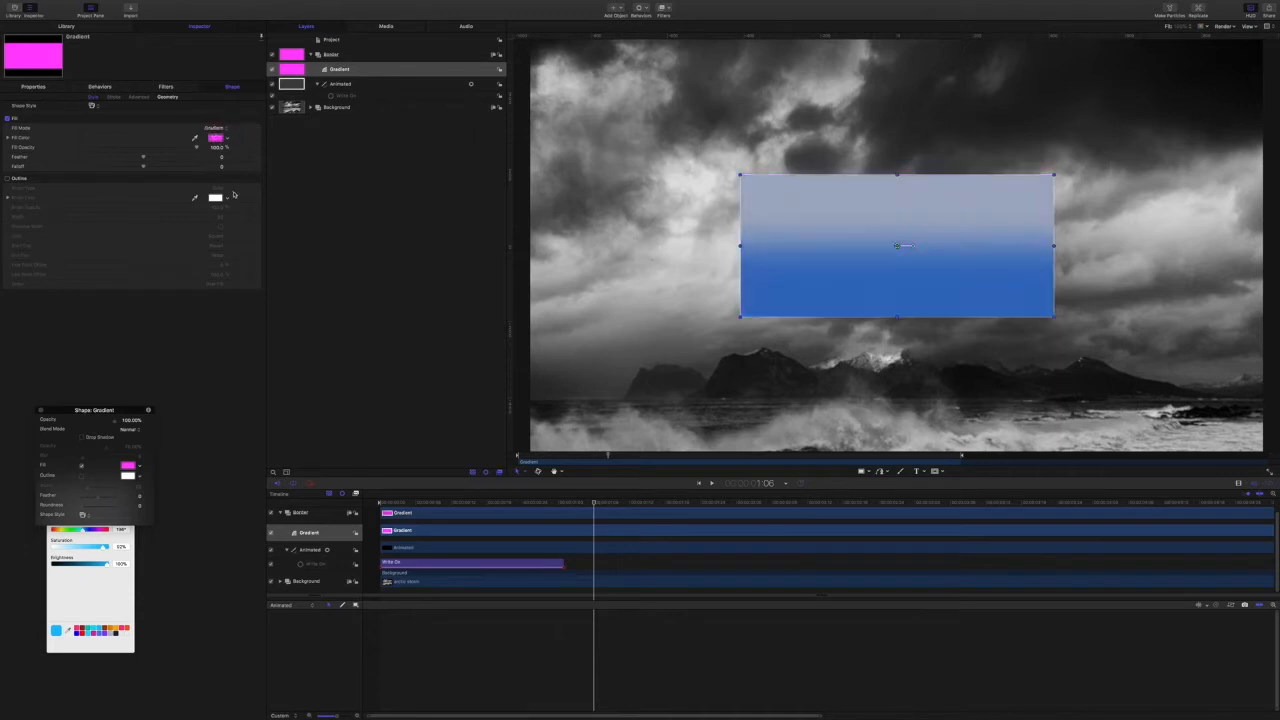
right_click(818, 227)
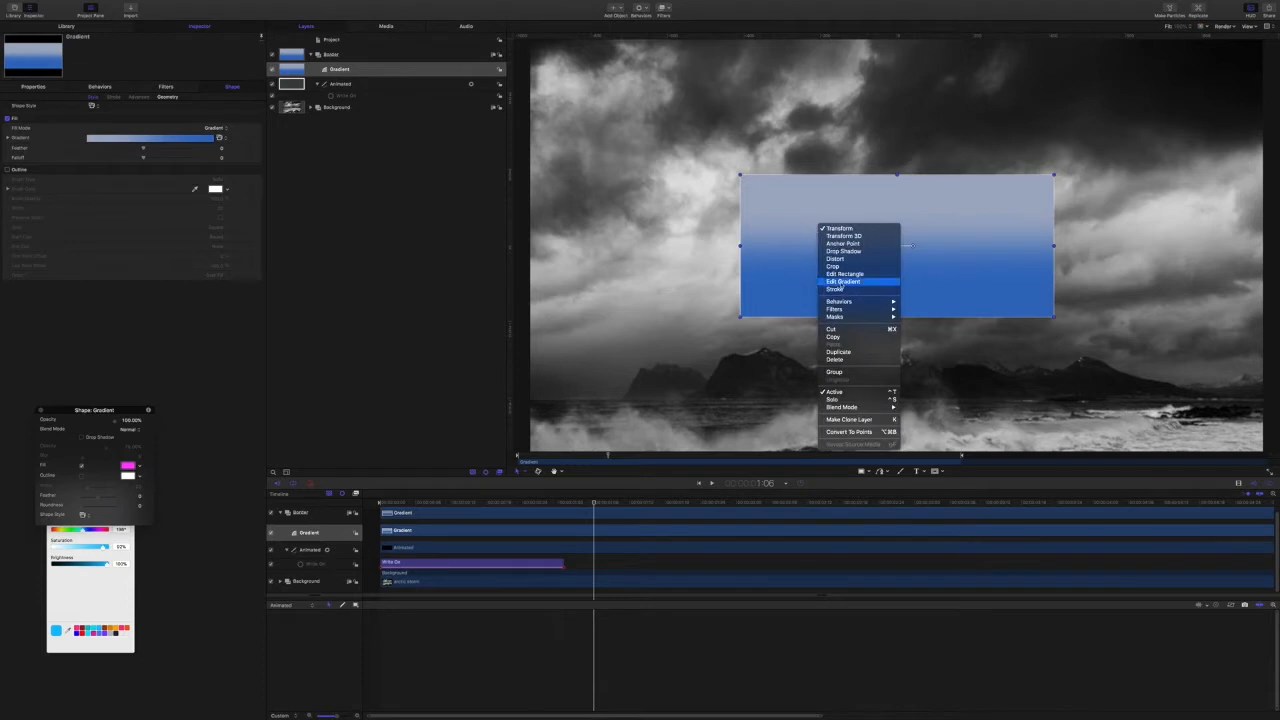
left_click(873, 282)
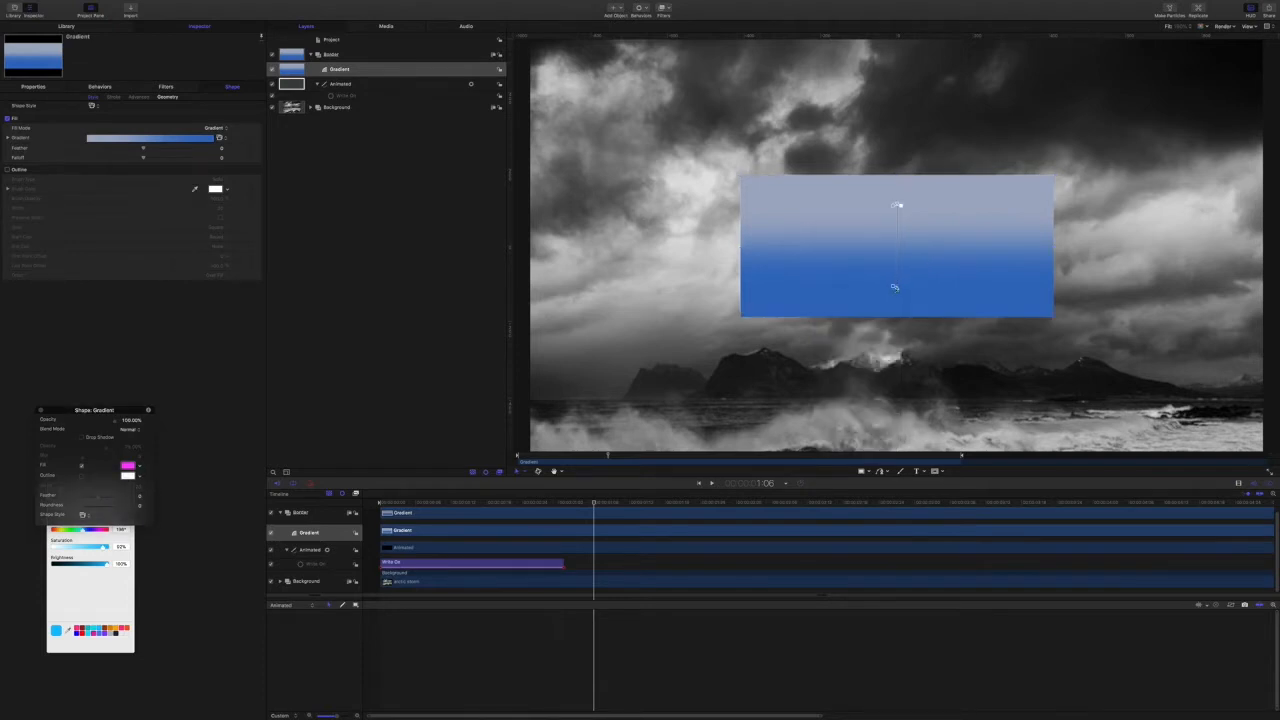
left_click_drag(895, 288, 1053, 251)
left_click_drag(896, 204, 740, 248)
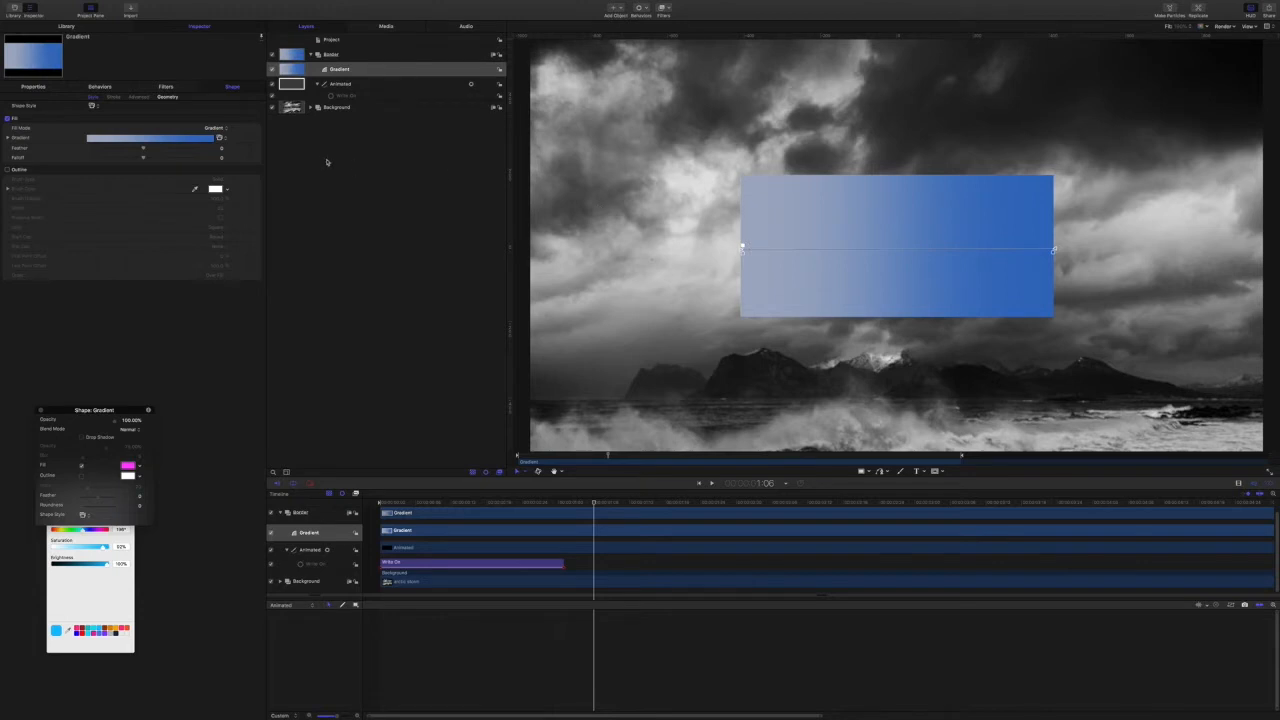
Set the gradient's end color to a darker, more saturated blue and its start color to the bright sky-blue swatch.
left_click(8, 137)
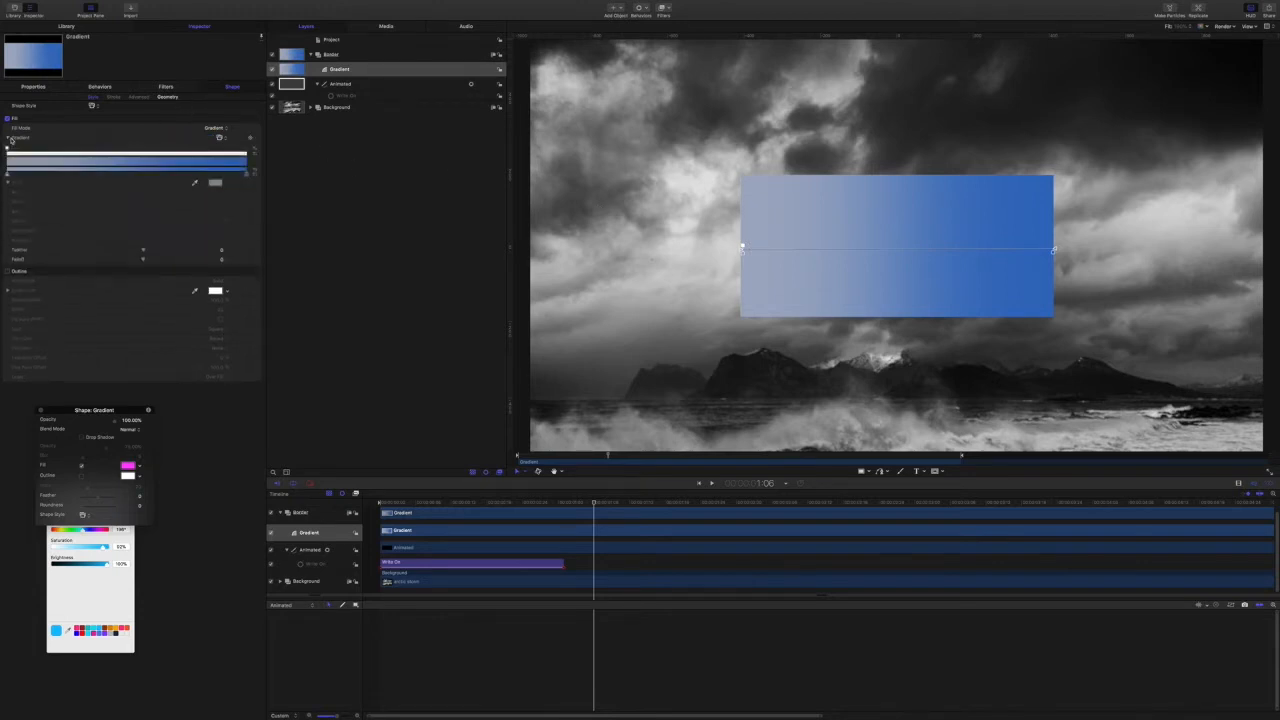
left_click(247, 176)
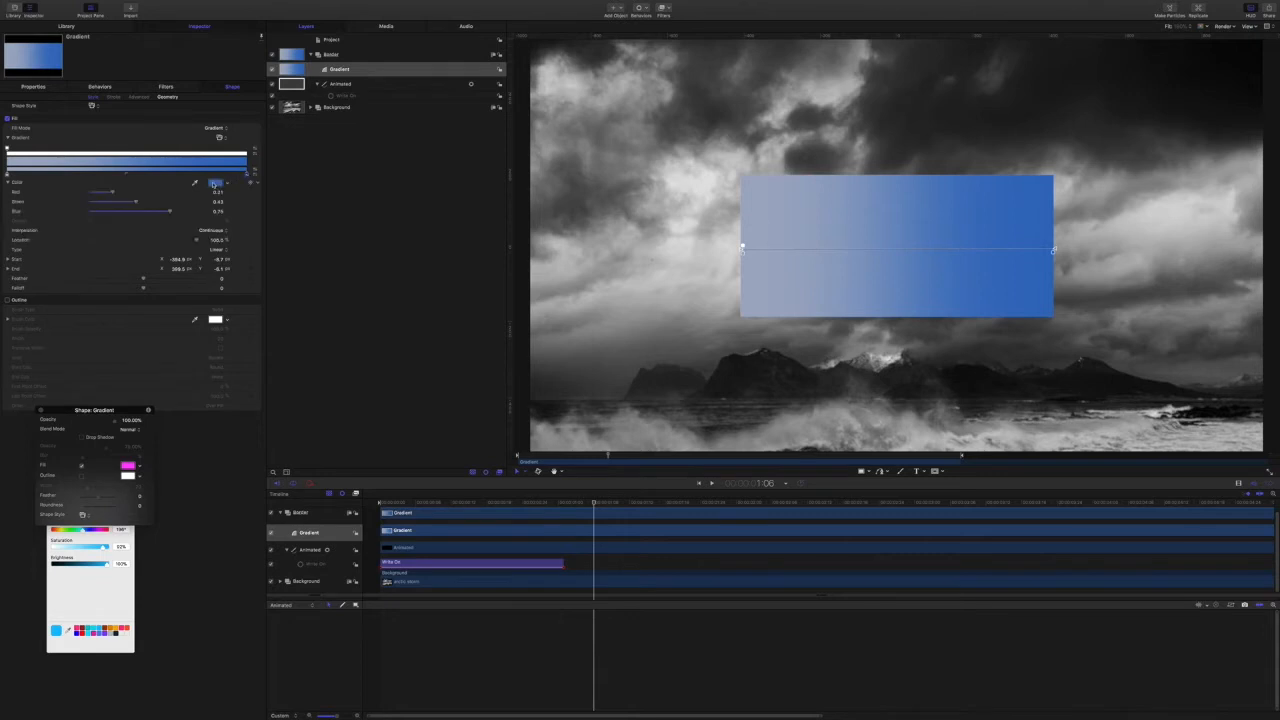
left_click(214, 184)
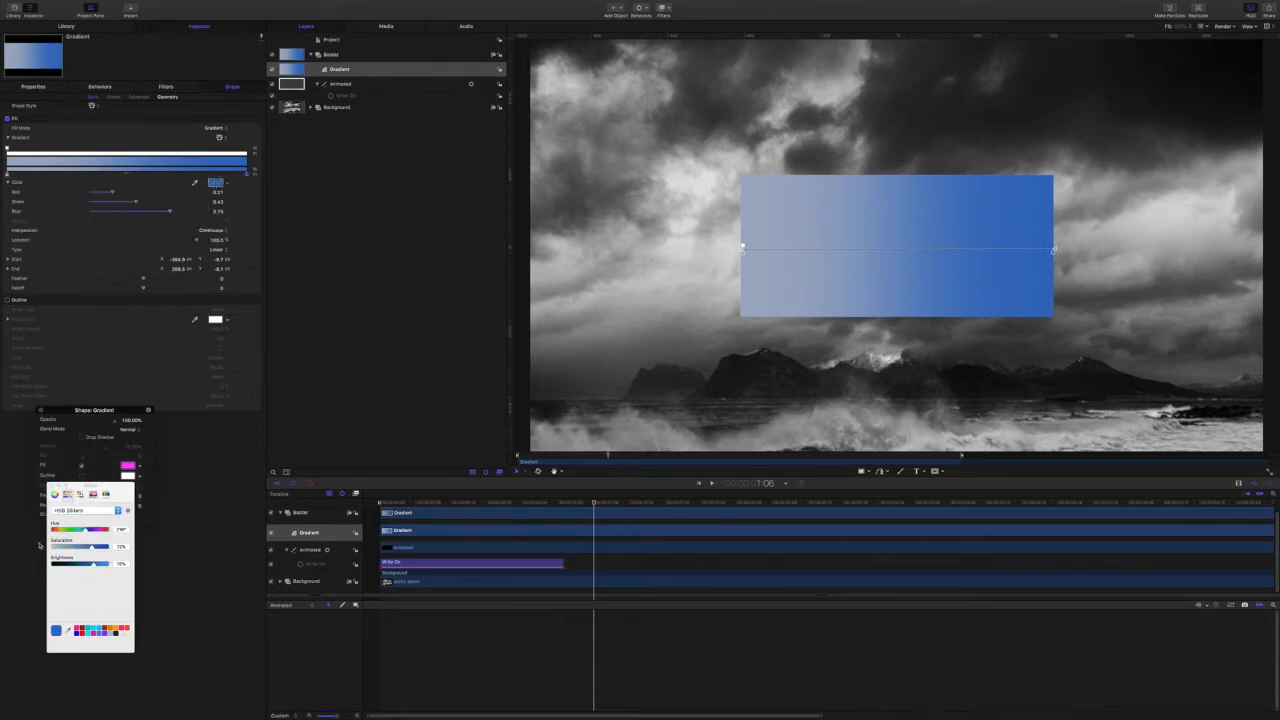
left_click_drag(91, 547, 86, 564)
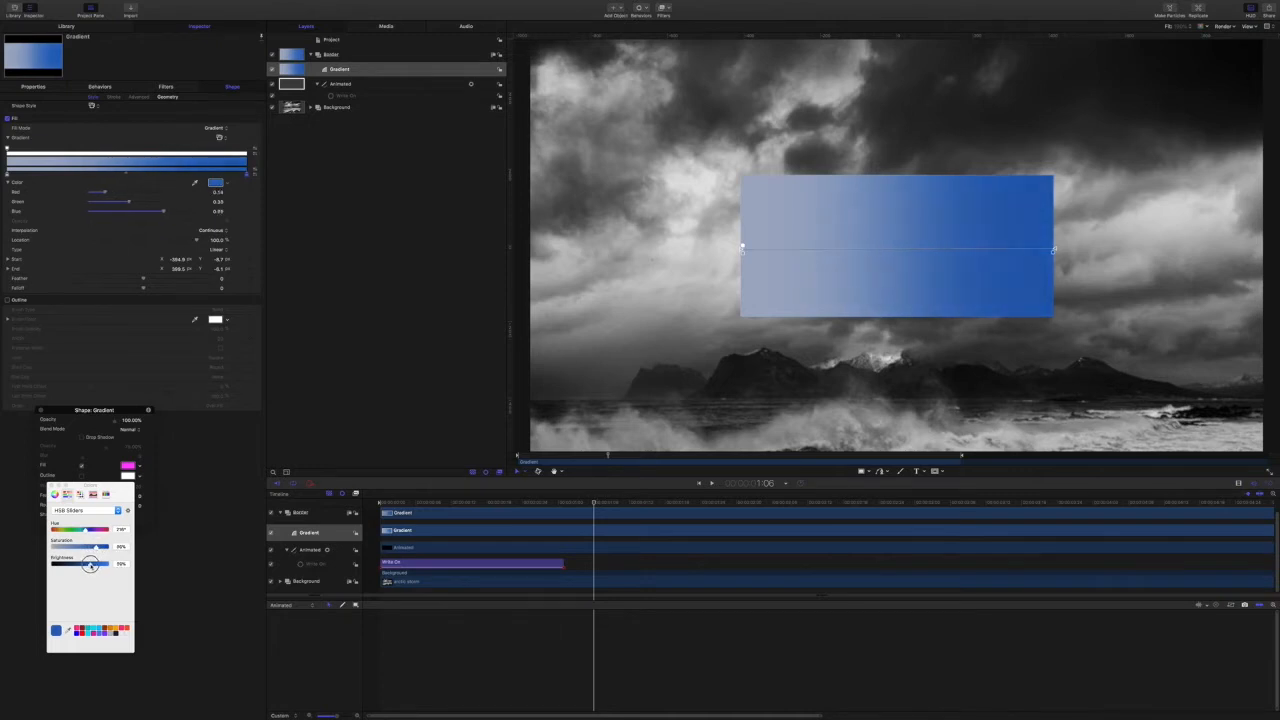
left_click(8, 176)
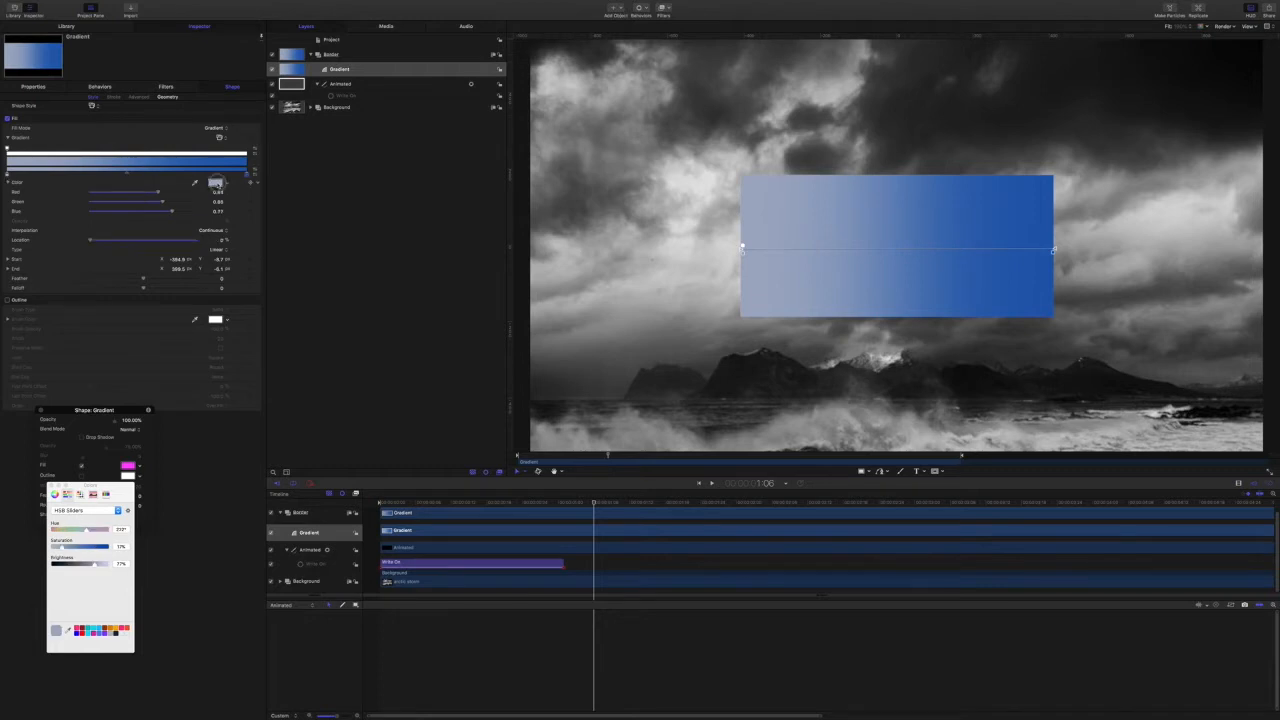
left_click(98, 627)
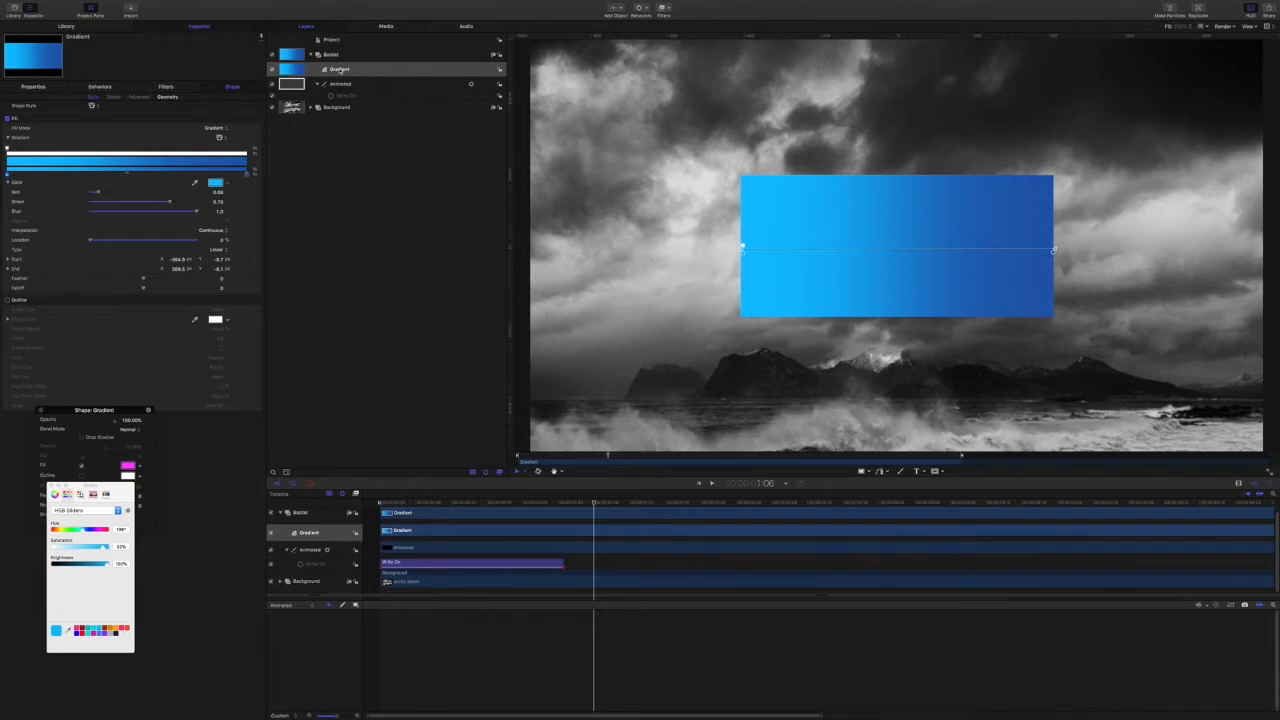
Add an image mask to the Gradient rectangle with the Animated rectangle as its mask source.
right_click(340, 70)
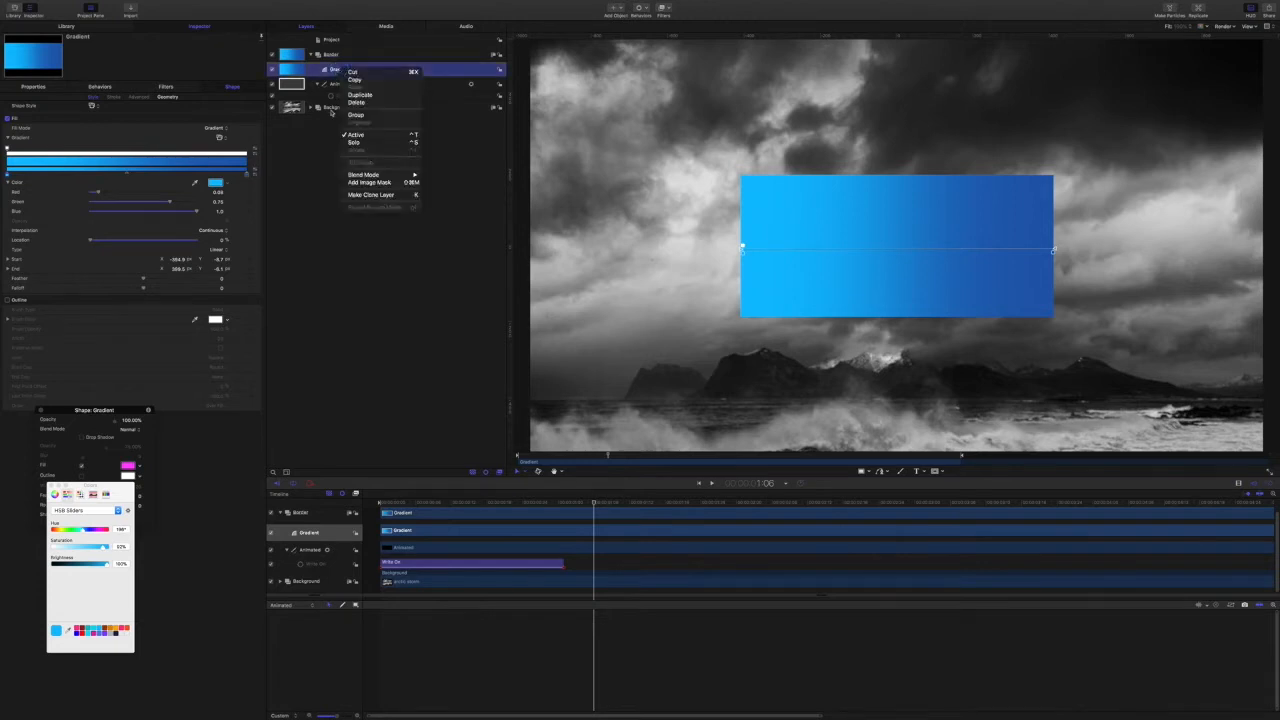
left_click(368, 183)
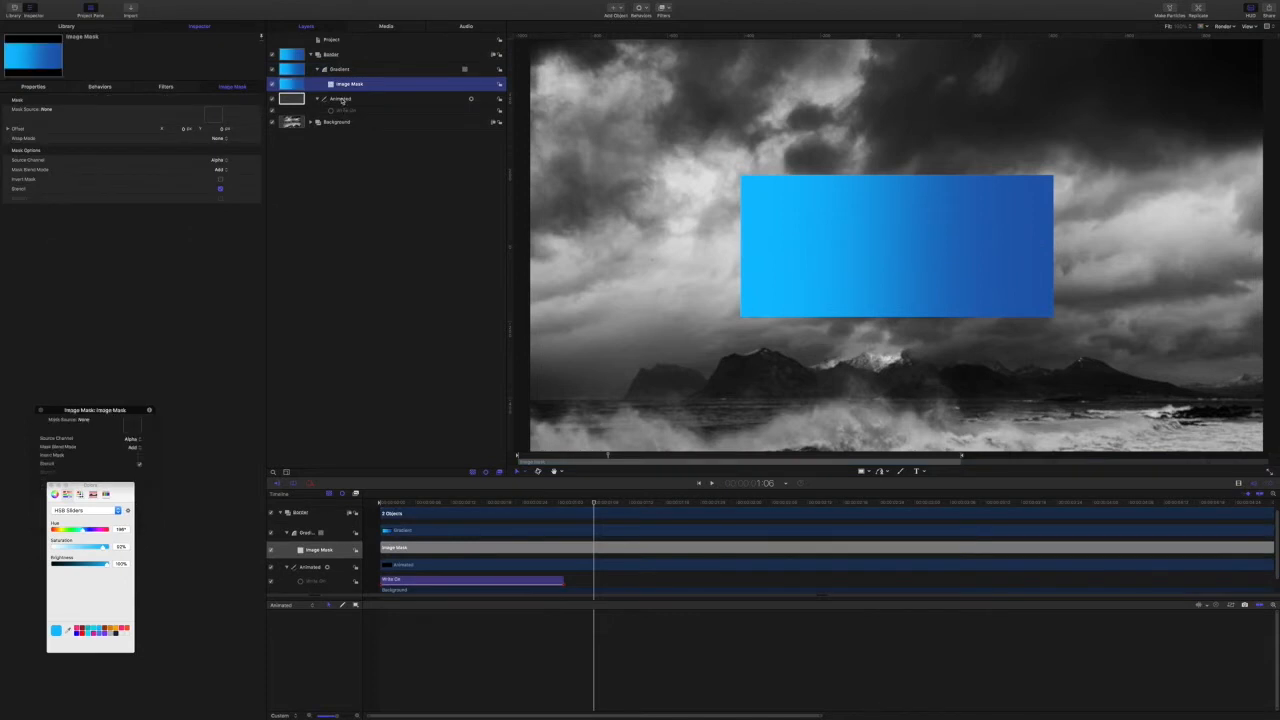
left_click_drag(340, 100, 214, 116)
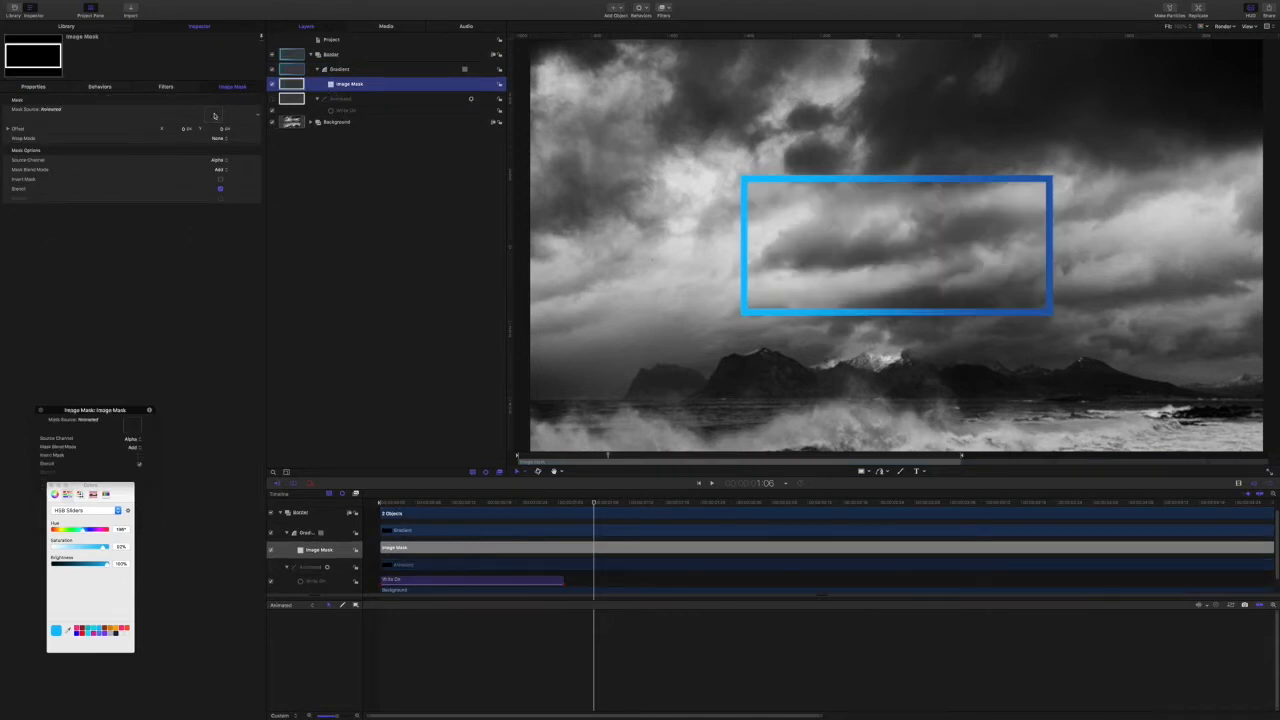
Scrub and play the masked gradient border from the start to check its write-on animation.
left_click_drag(608, 514, 380, 514)
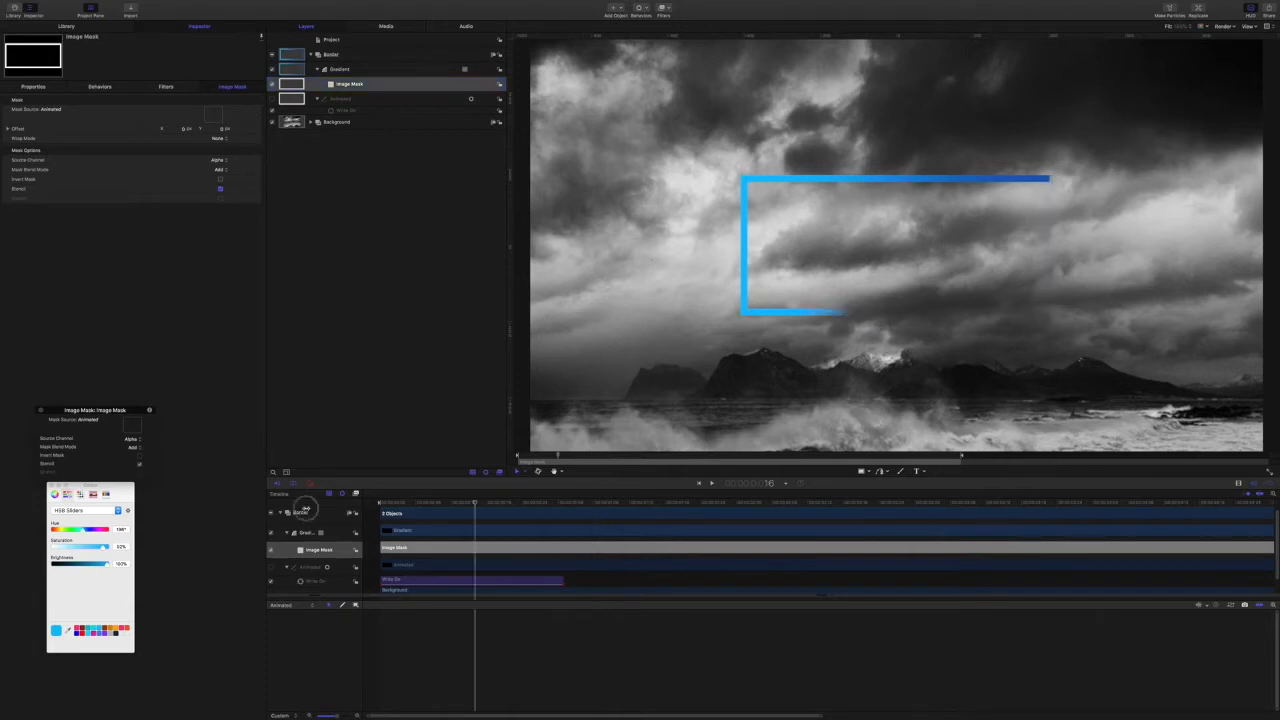
left_click(418, 393)
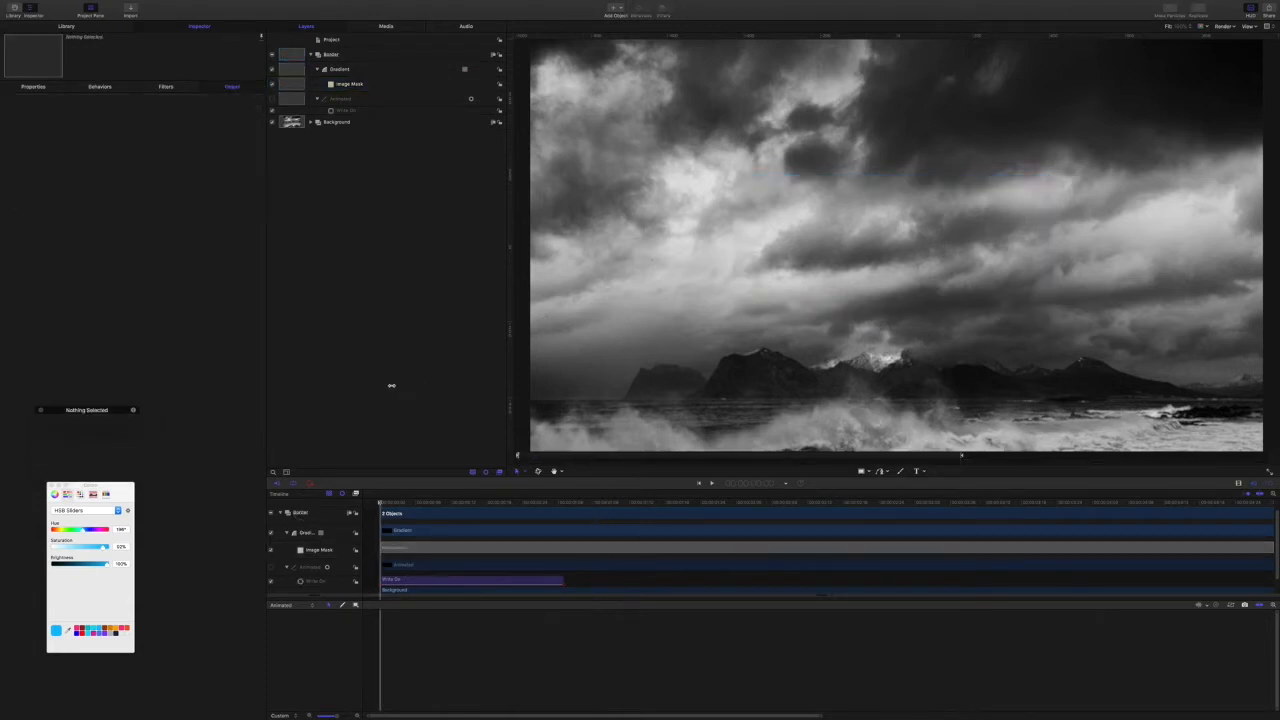
key("space")
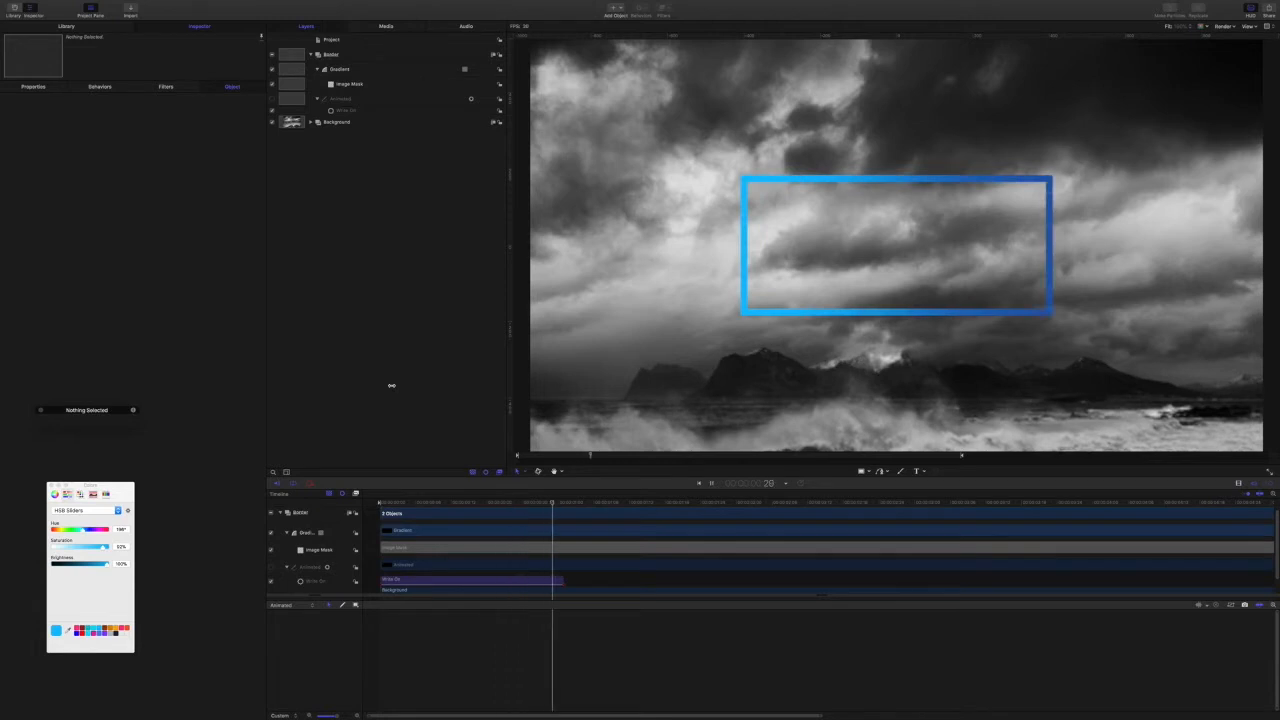
left_click(350, 71)
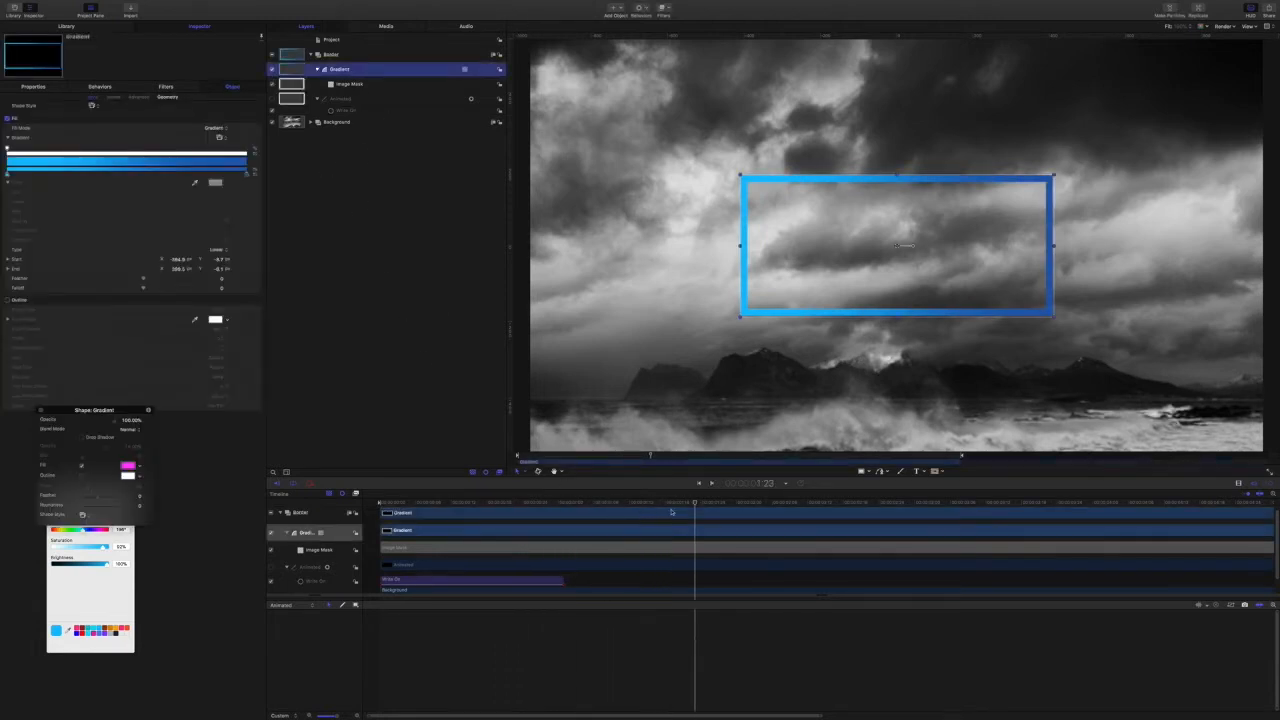
key("Home")
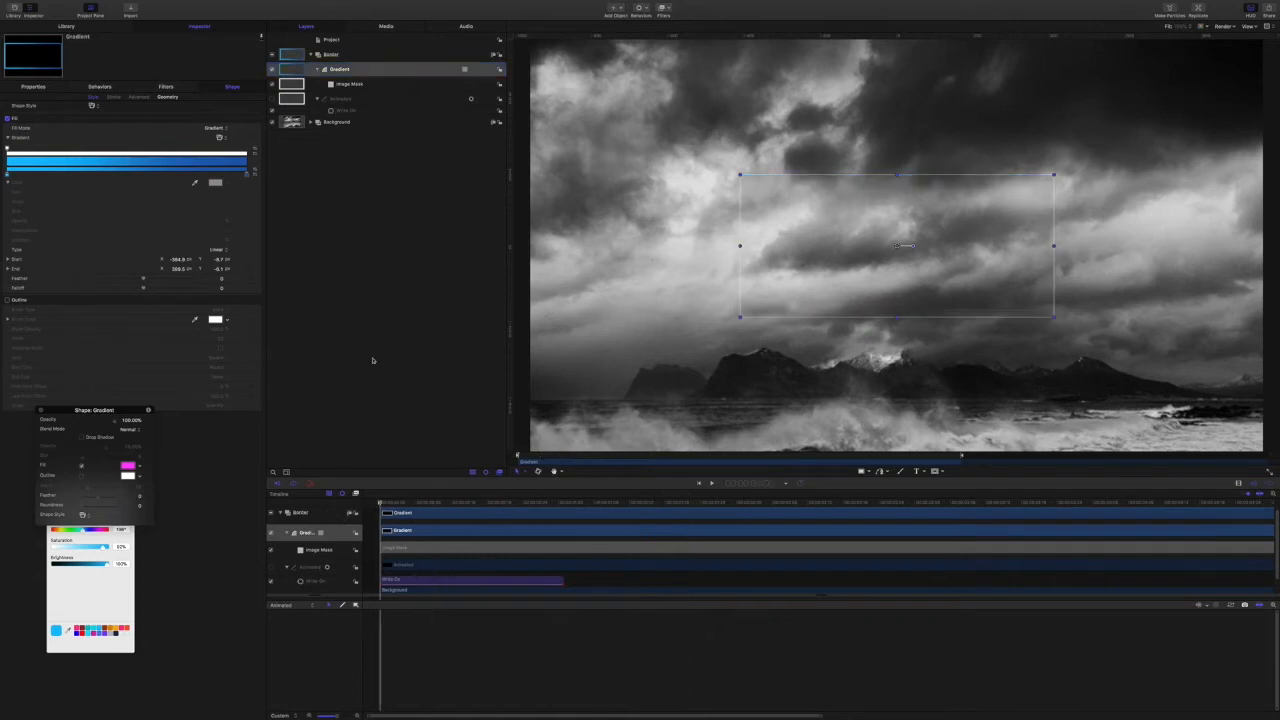
key("space")
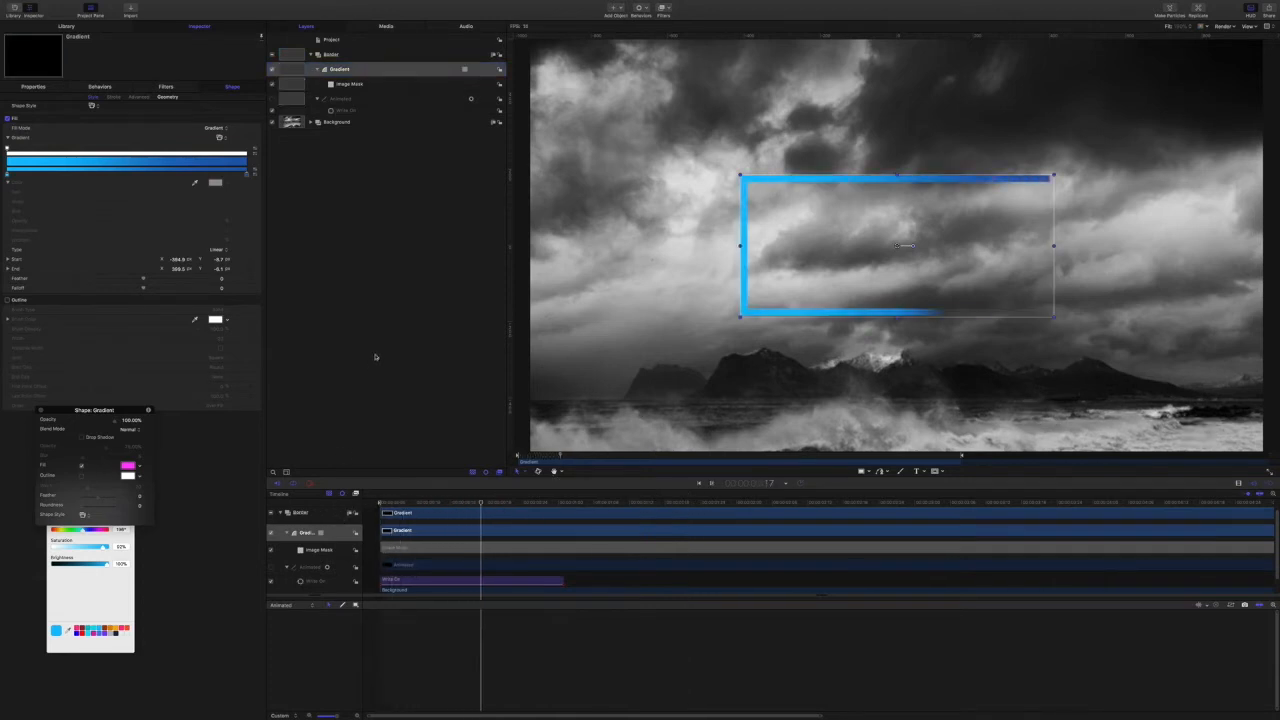
left_click(399, 265)
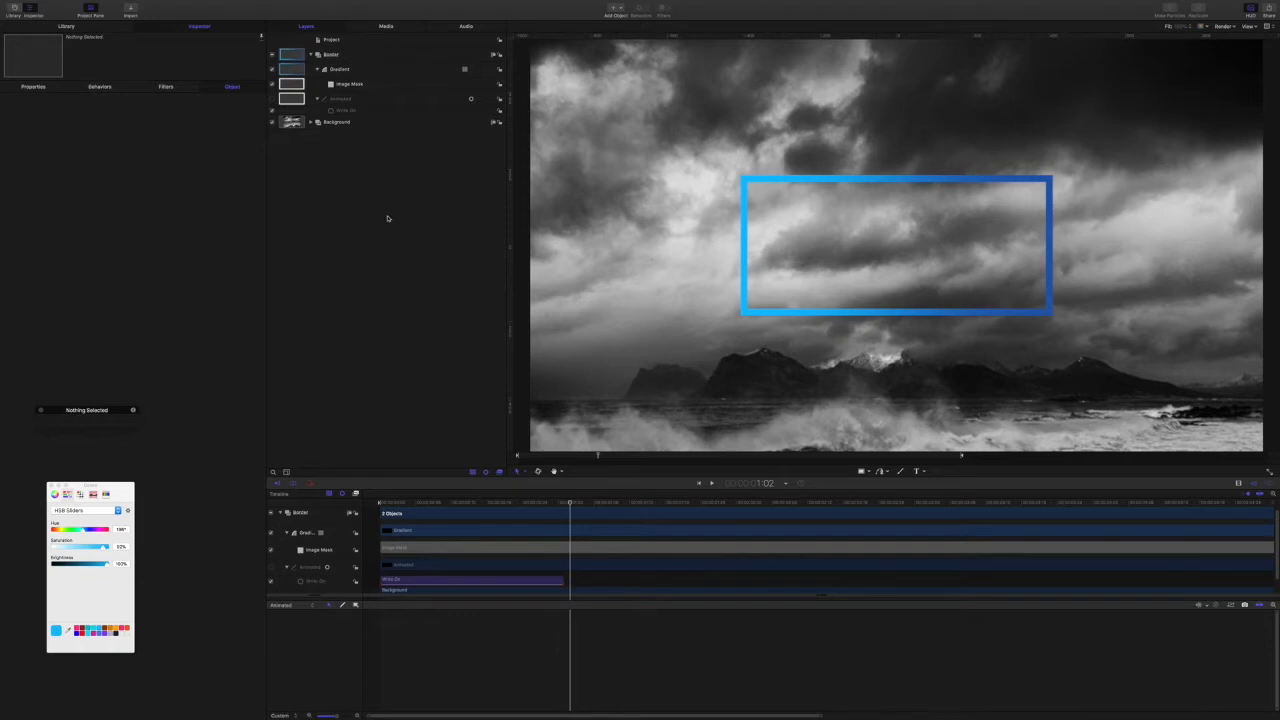
Create a new group above the Border group and rename it.
key("super+shift+n")
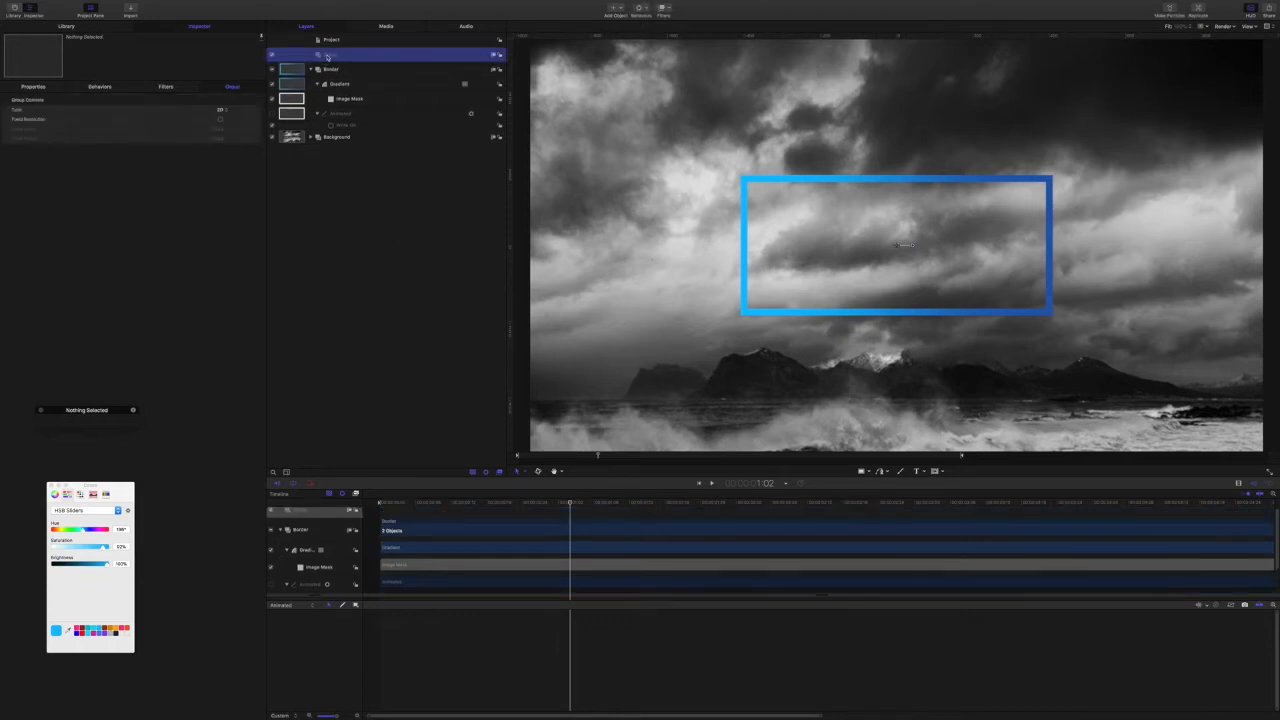
double_click(327, 55)
type("H")
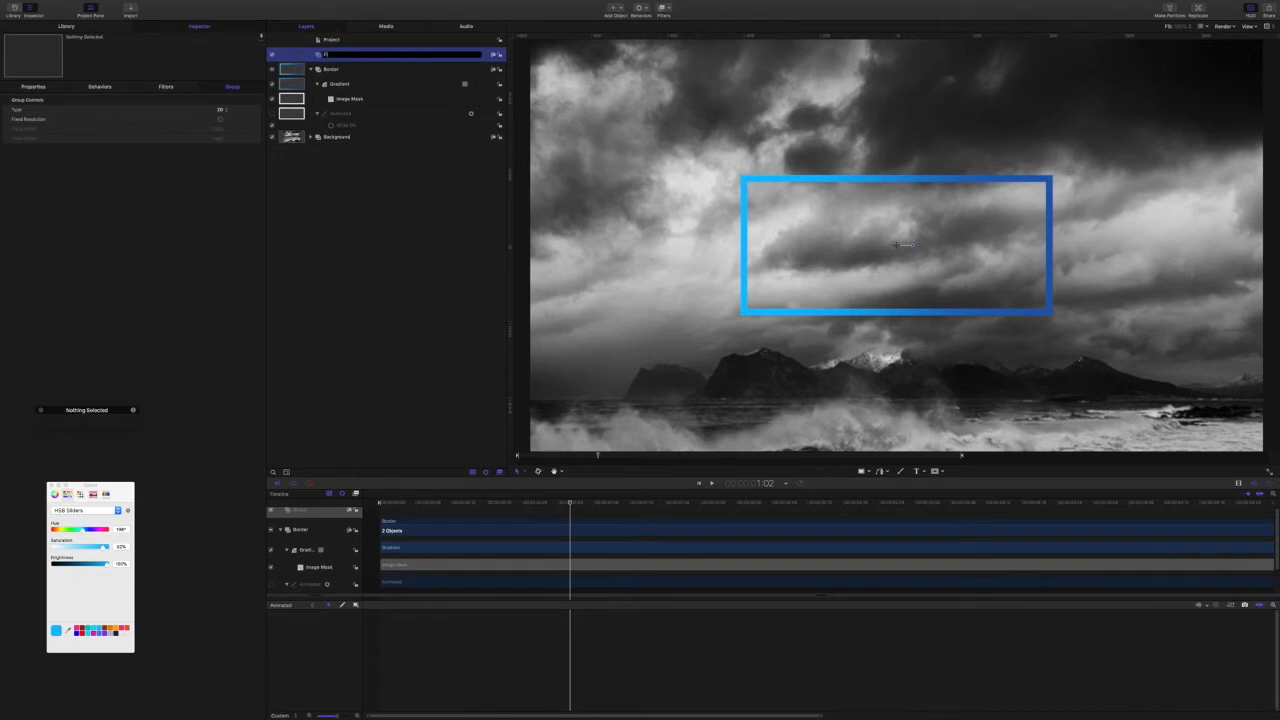
key("Return")
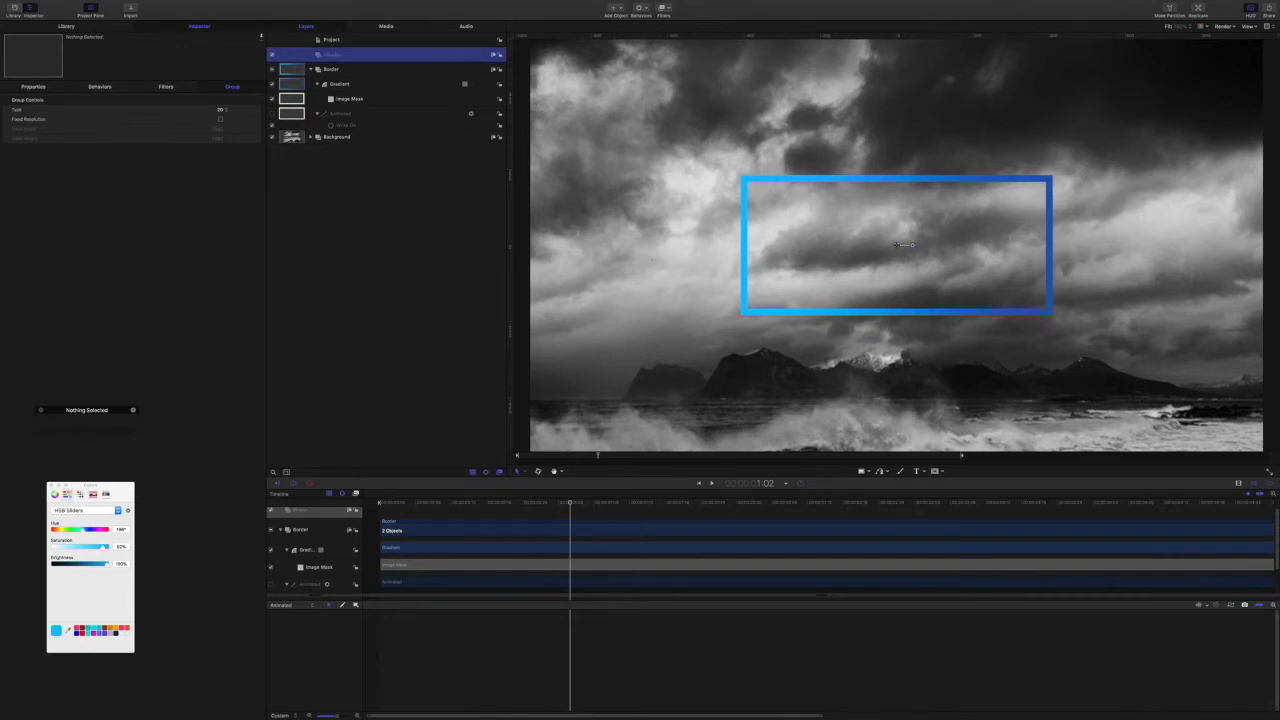
Nest the Flourish group inside the Border group, above the Gradient shape.
left_click_drag(333, 55, 334, 69)
left_click(336, 160)
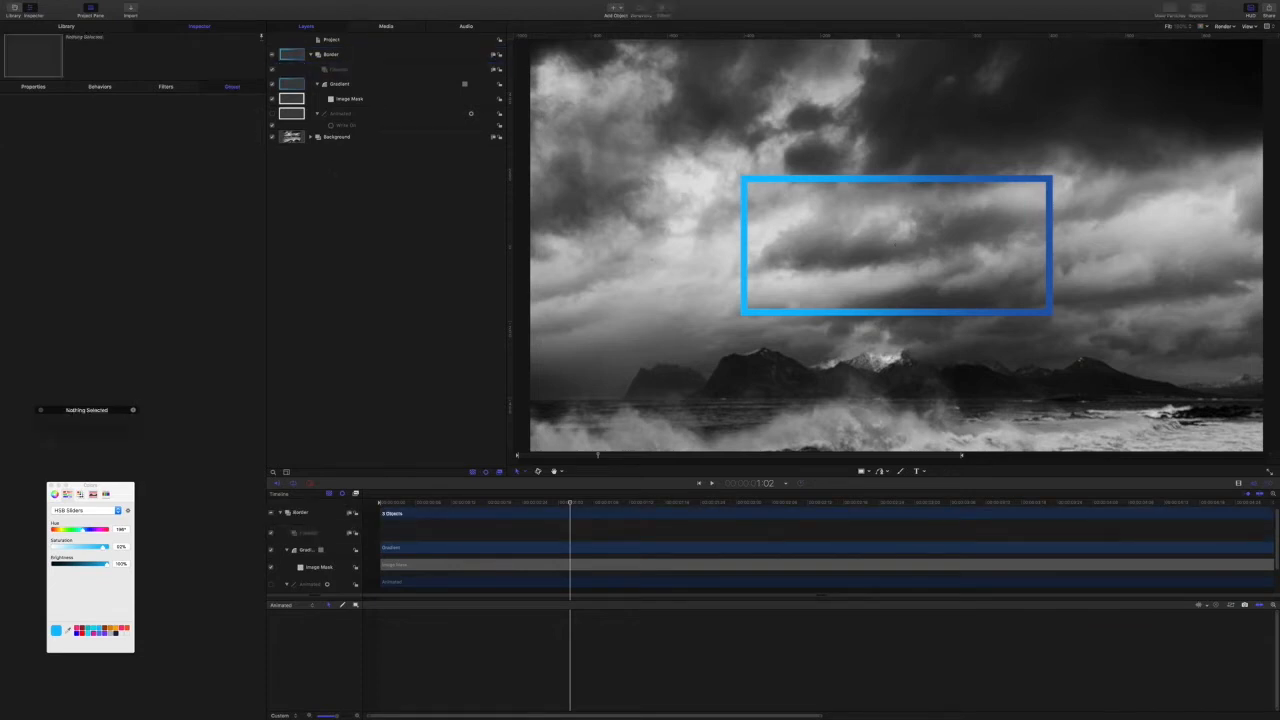
Duplicate the Animated rectangle, remove the Write On behavior from the copy, and move the copy into the Flourish group.
left_click(343, 116)
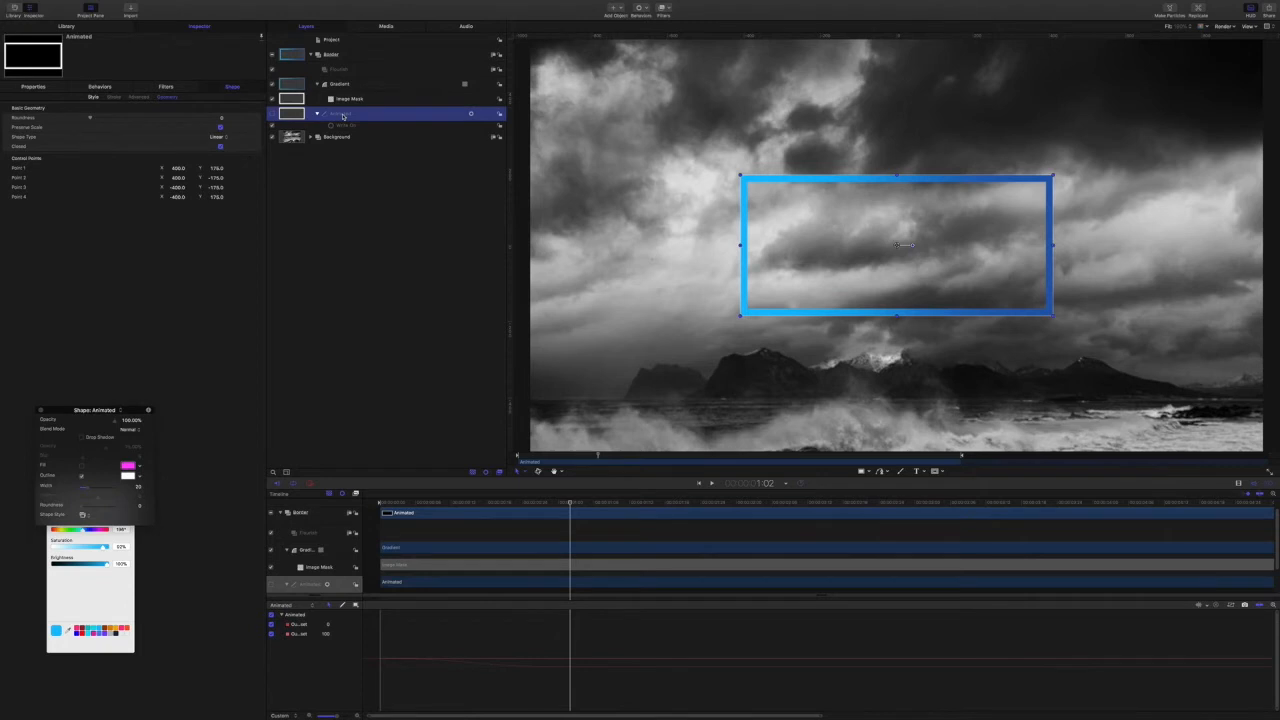
key("super+d")
left_click(343, 125)
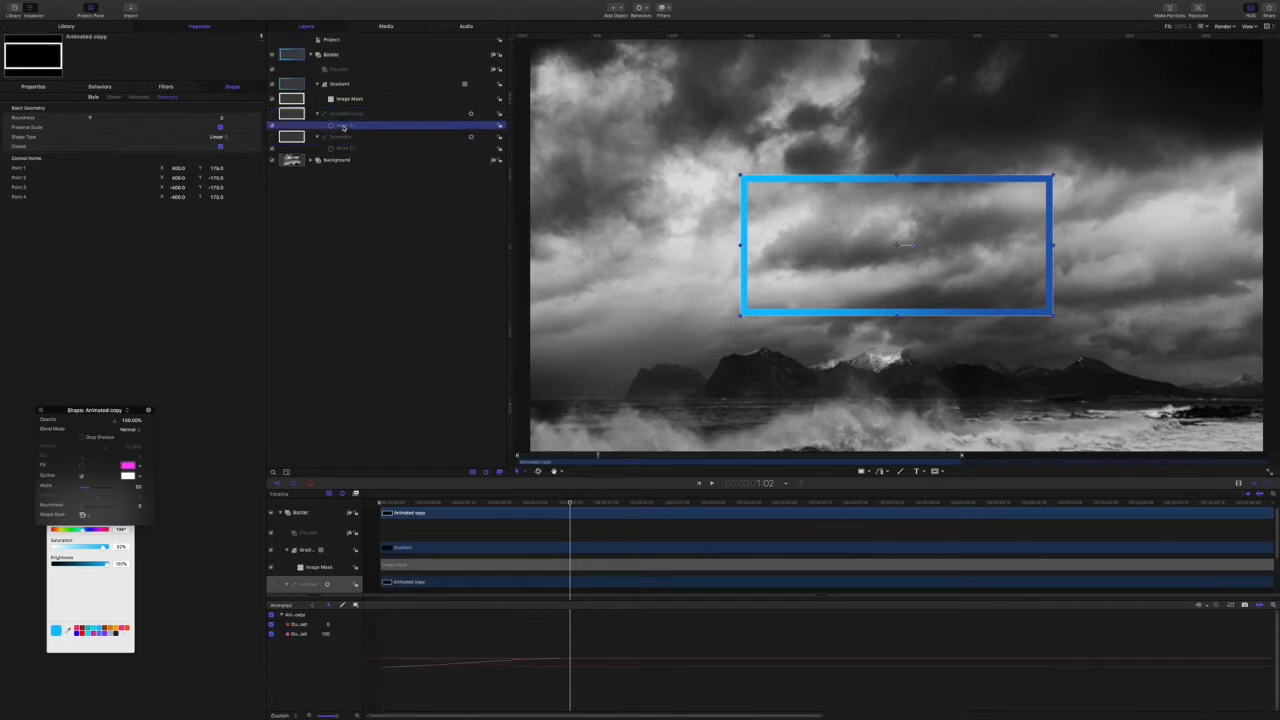
left_click(343, 115)
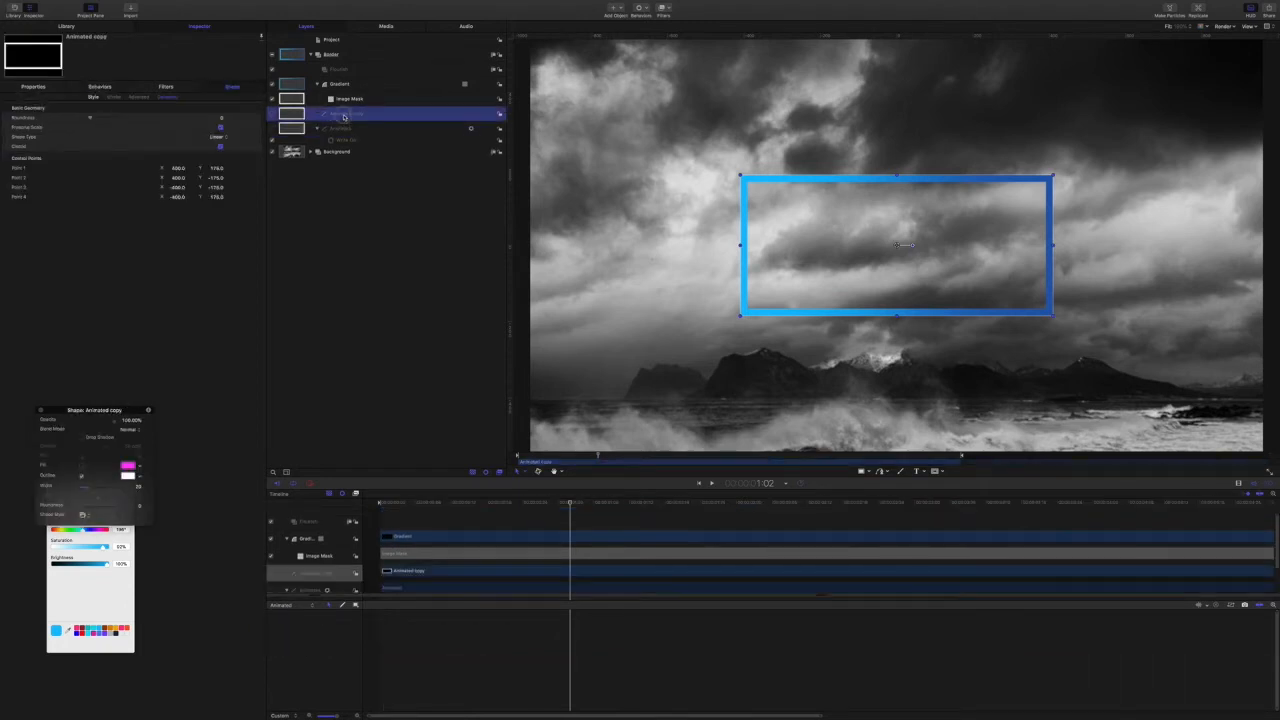
left_click_drag(343, 116, 347, 72)
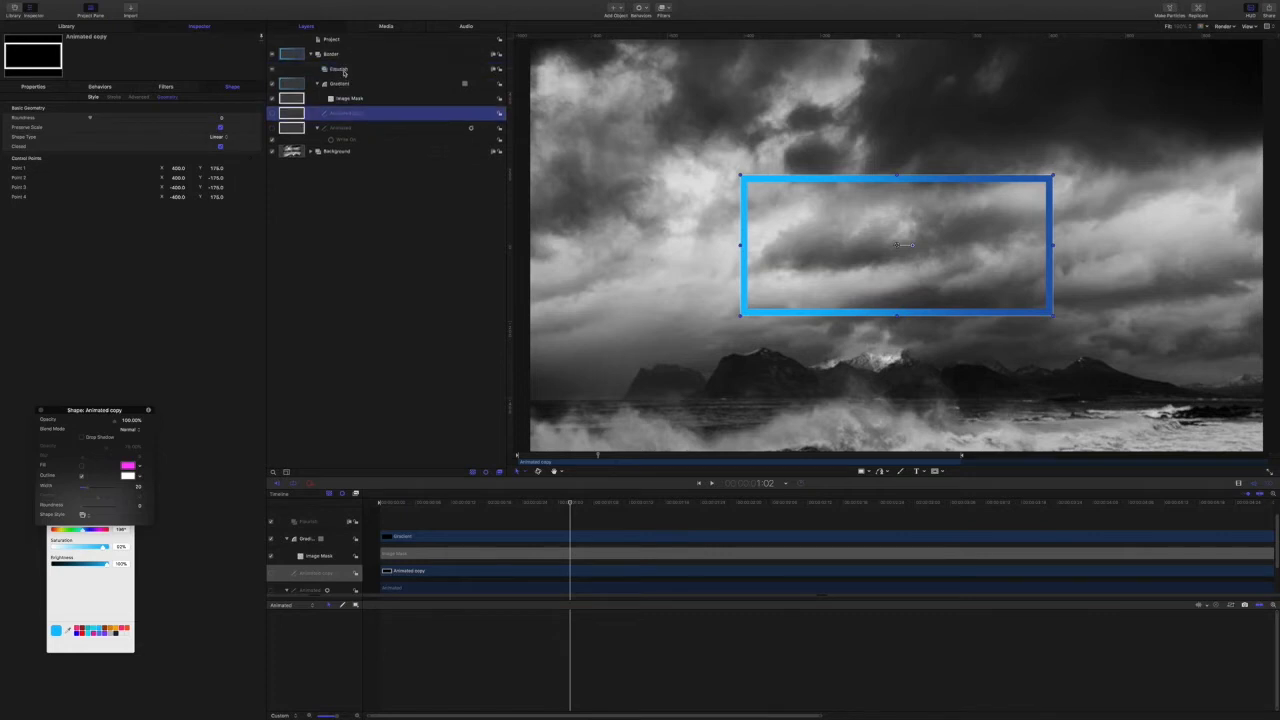
Rename the rectangle copy in the Flourish group as Flourish 1.
double_click(348, 84)
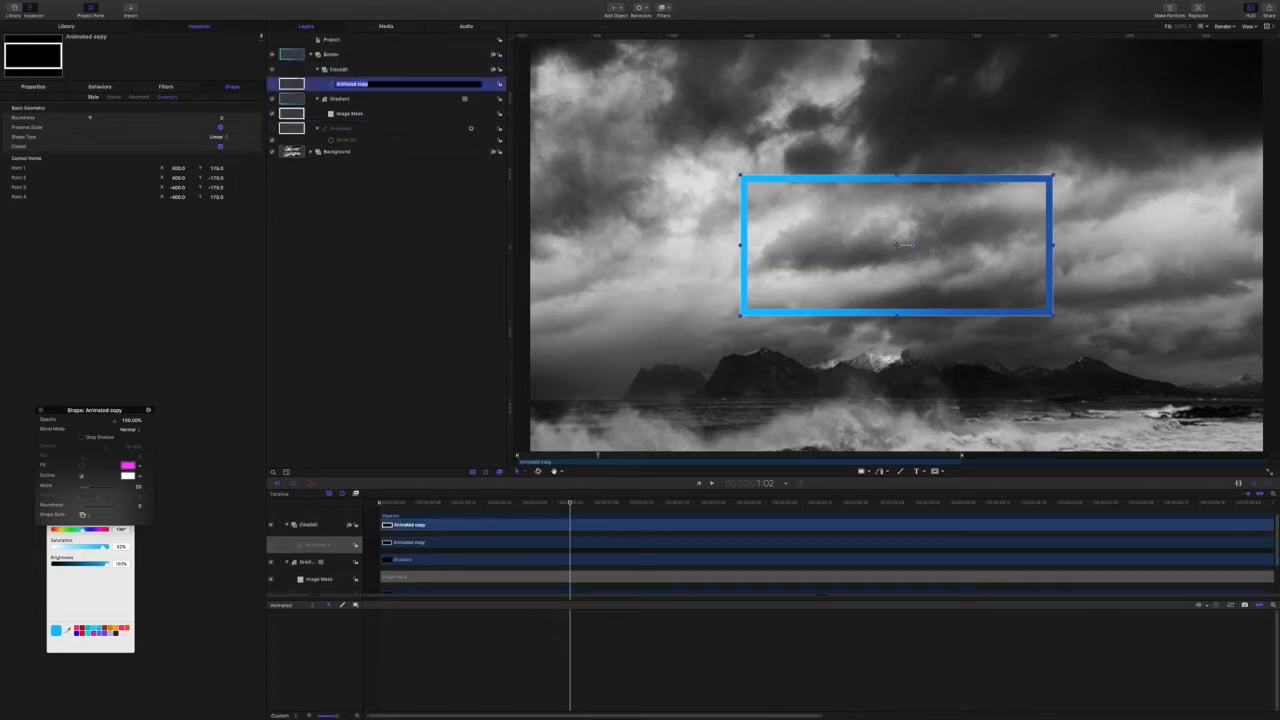
key("BackSpace")
type("Flourish 1")
key("Return")
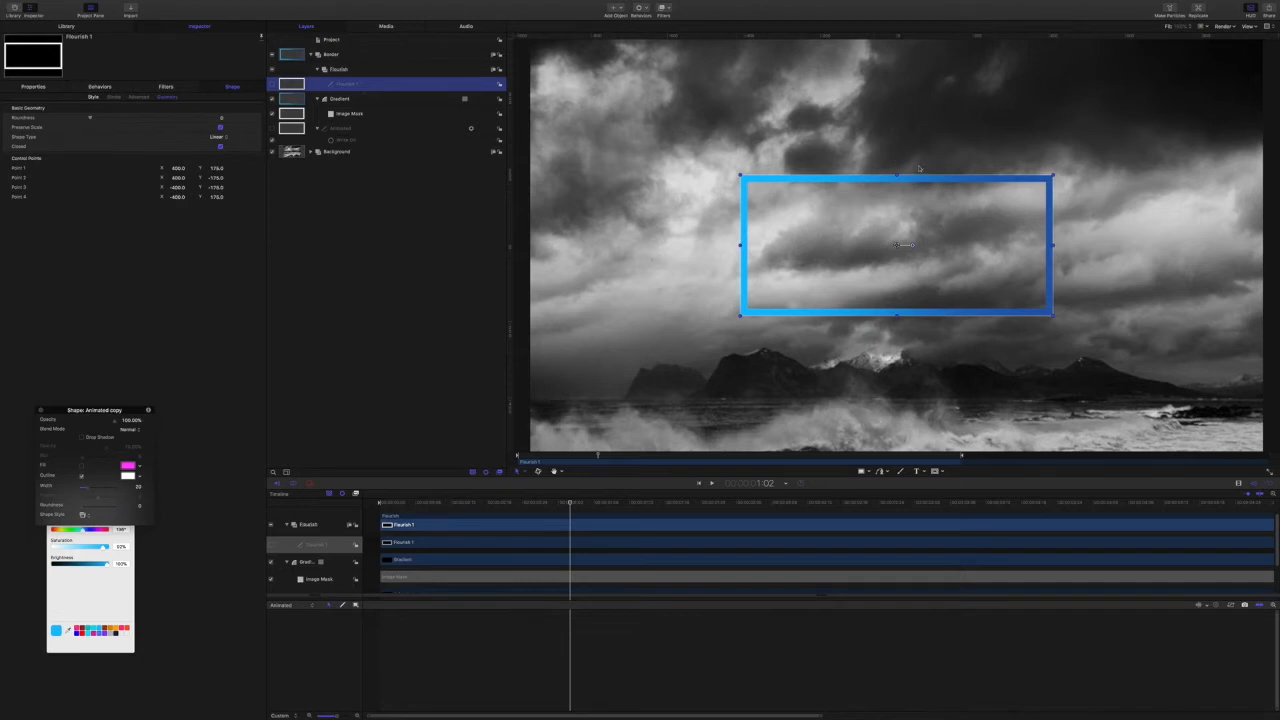
Add a control point on the upper edge of Flourish 1 at about X 218 and make it the shape's start point.
right_click(968, 181)
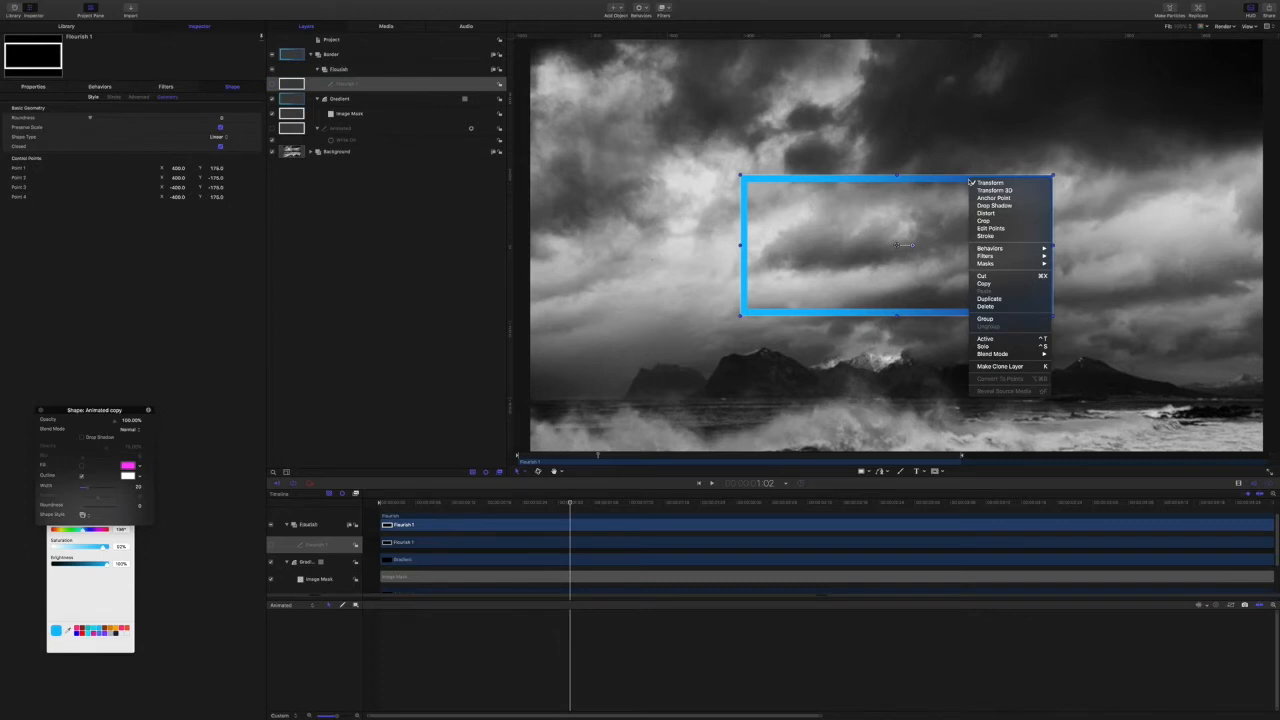
left_click(1000, 228)
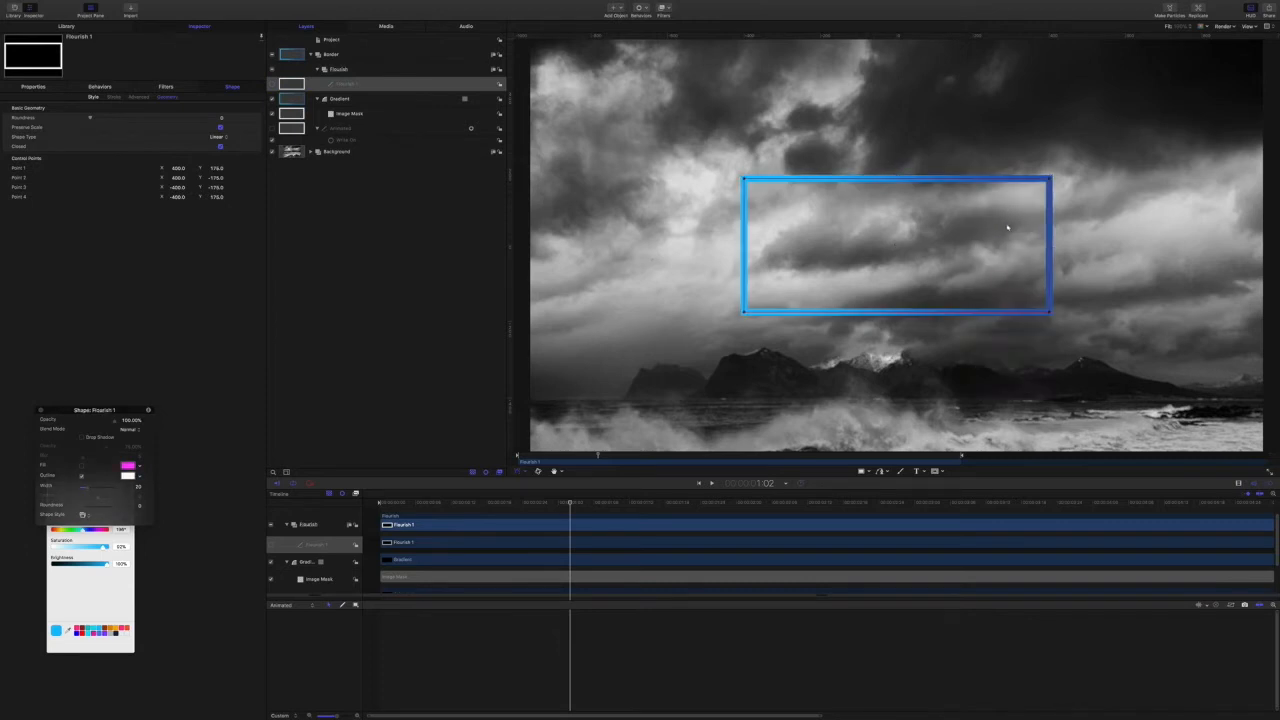
double_click(984, 182)
right_click(984, 182)
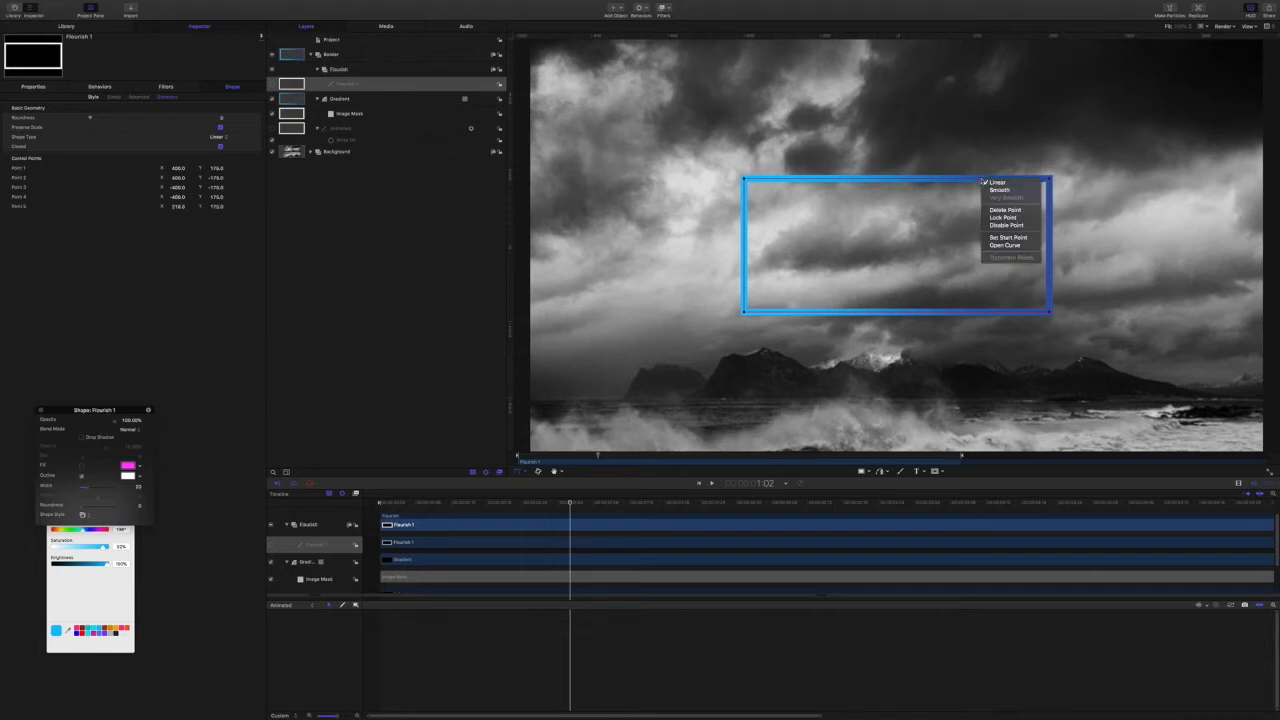
left_click(1003, 238)
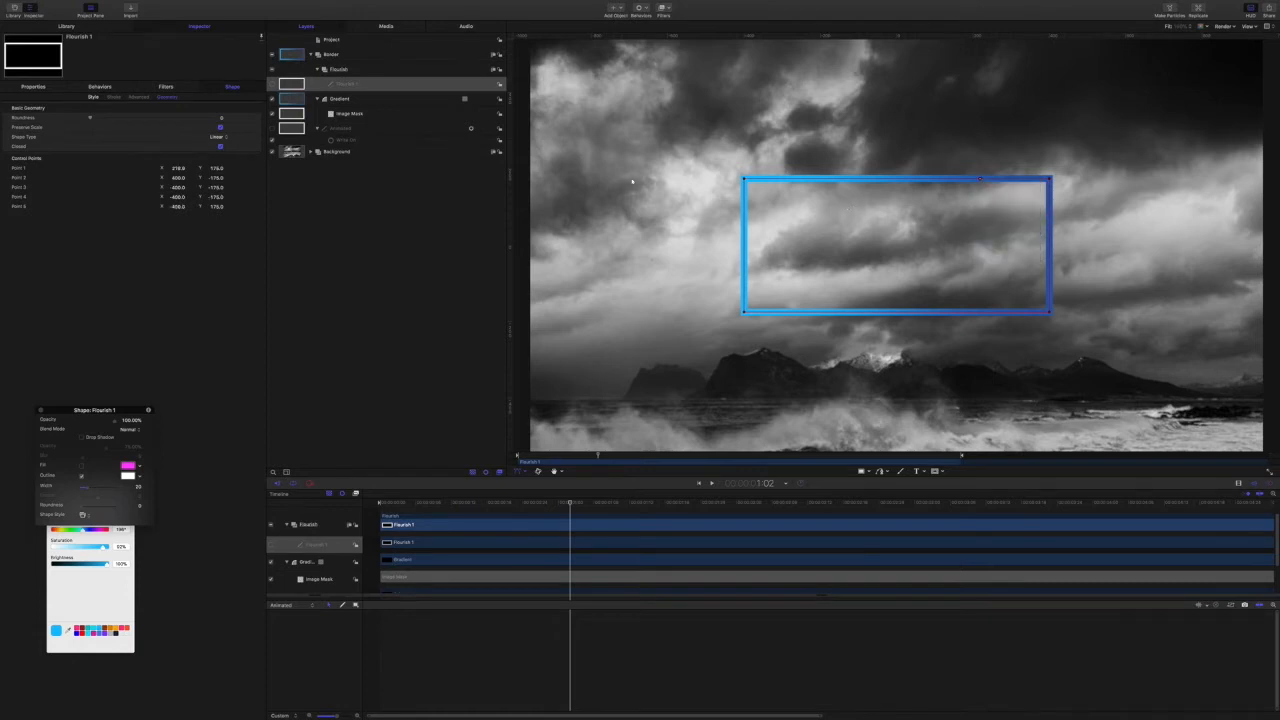
Make Flourish 1 visible and set its outline width to 10.
left_click(271, 87)
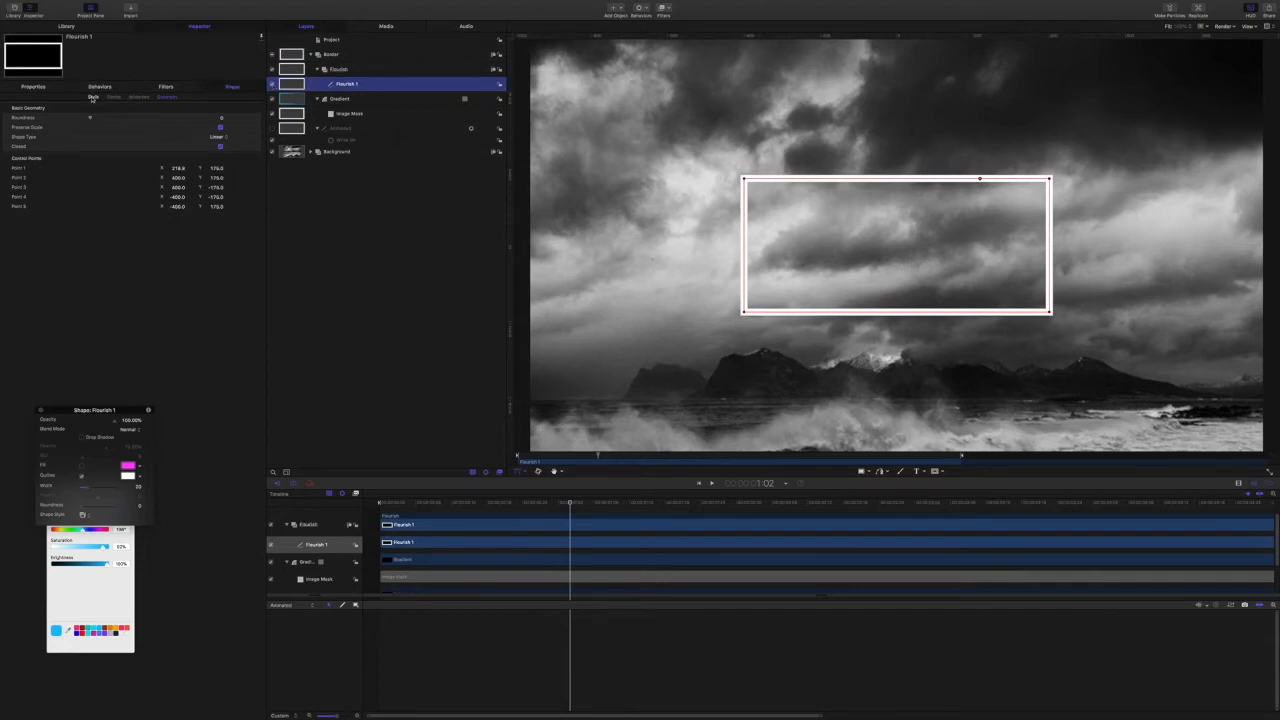
left_click(92, 97)
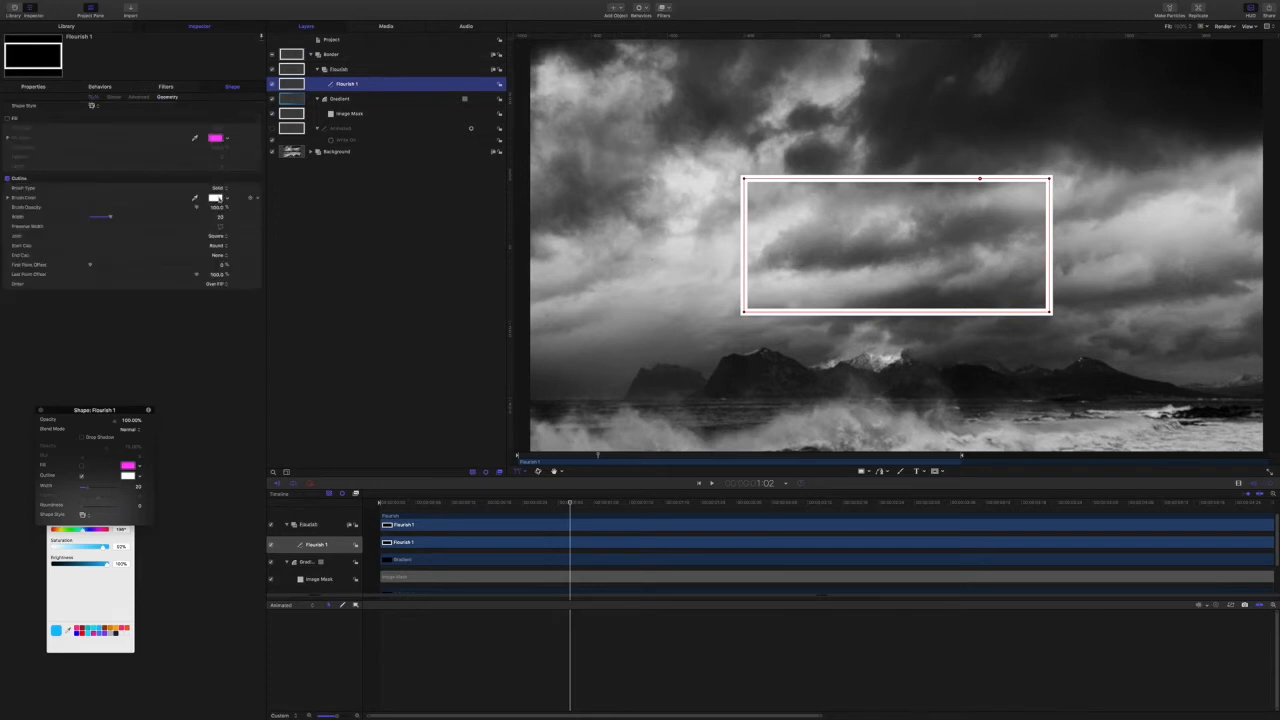
left_click(221, 218)
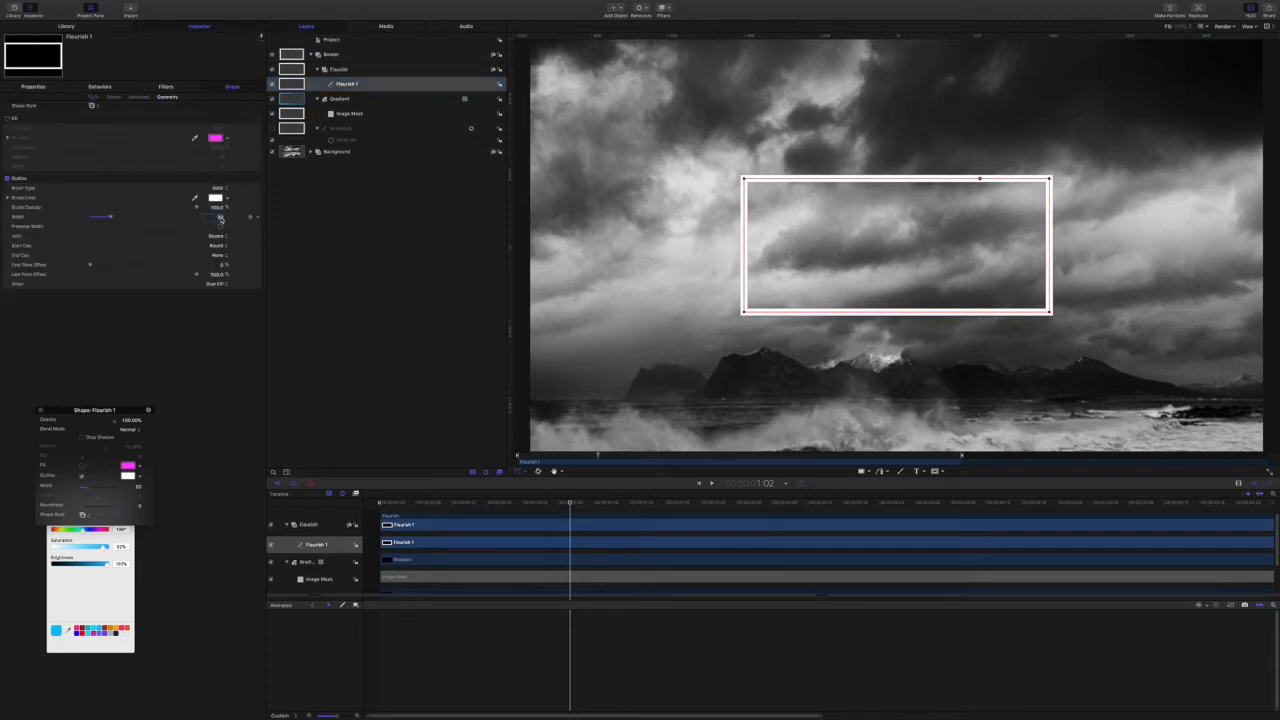
type("1")
key("Return")
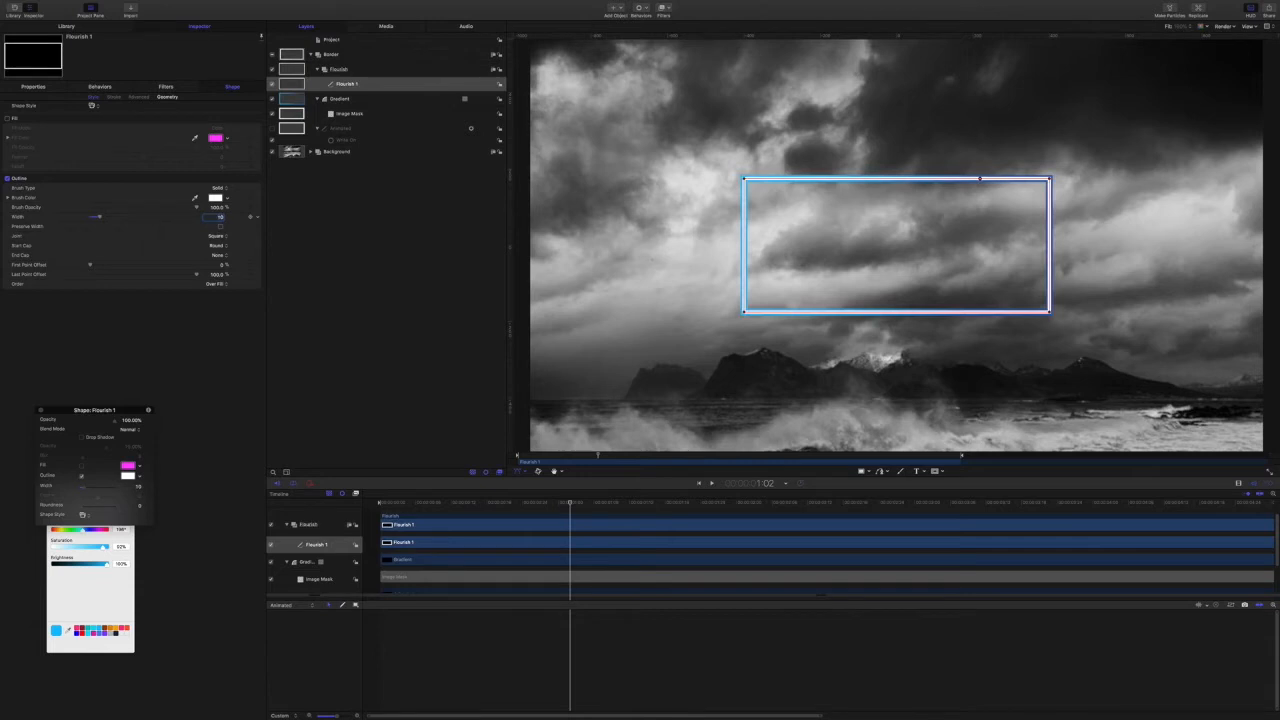
Scale Flourish 1 to 105% in X and 112% in Y so it surrounds the blue border.
left_click(27, 88)
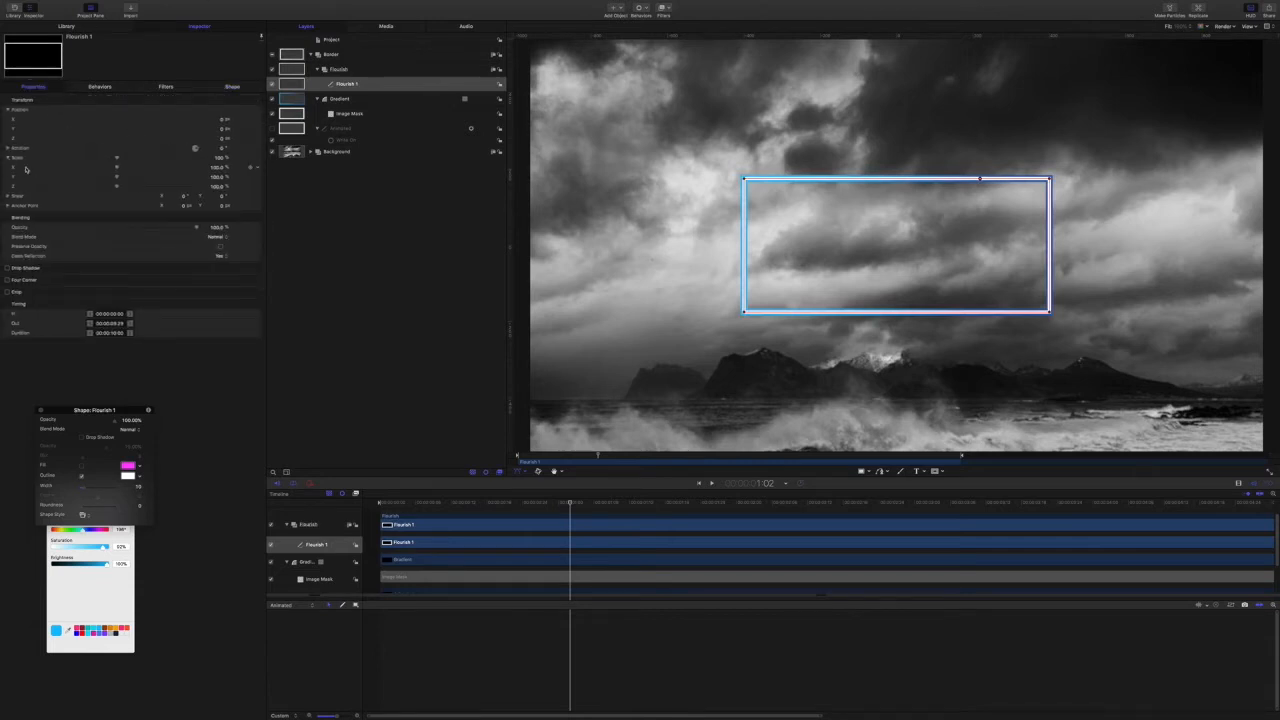
left_click(213, 168)
type("104")
key("Return")
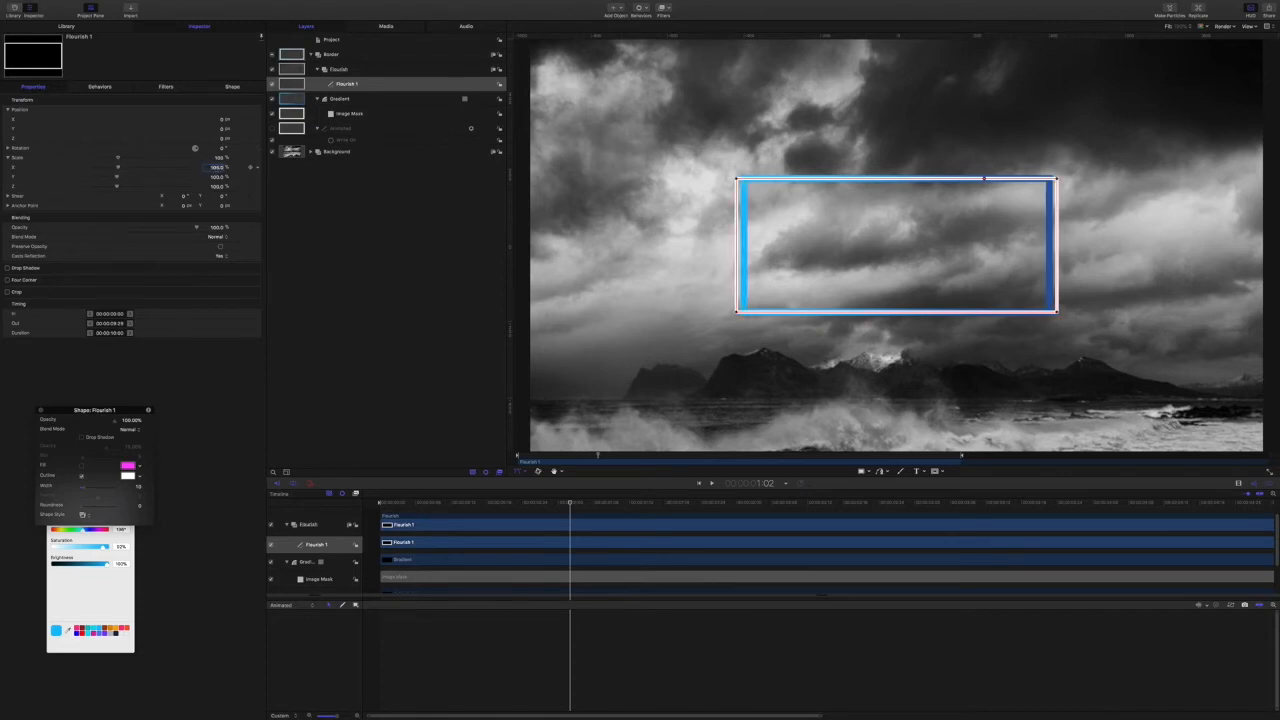
left_click(216, 177)
type("115")
key("Return")
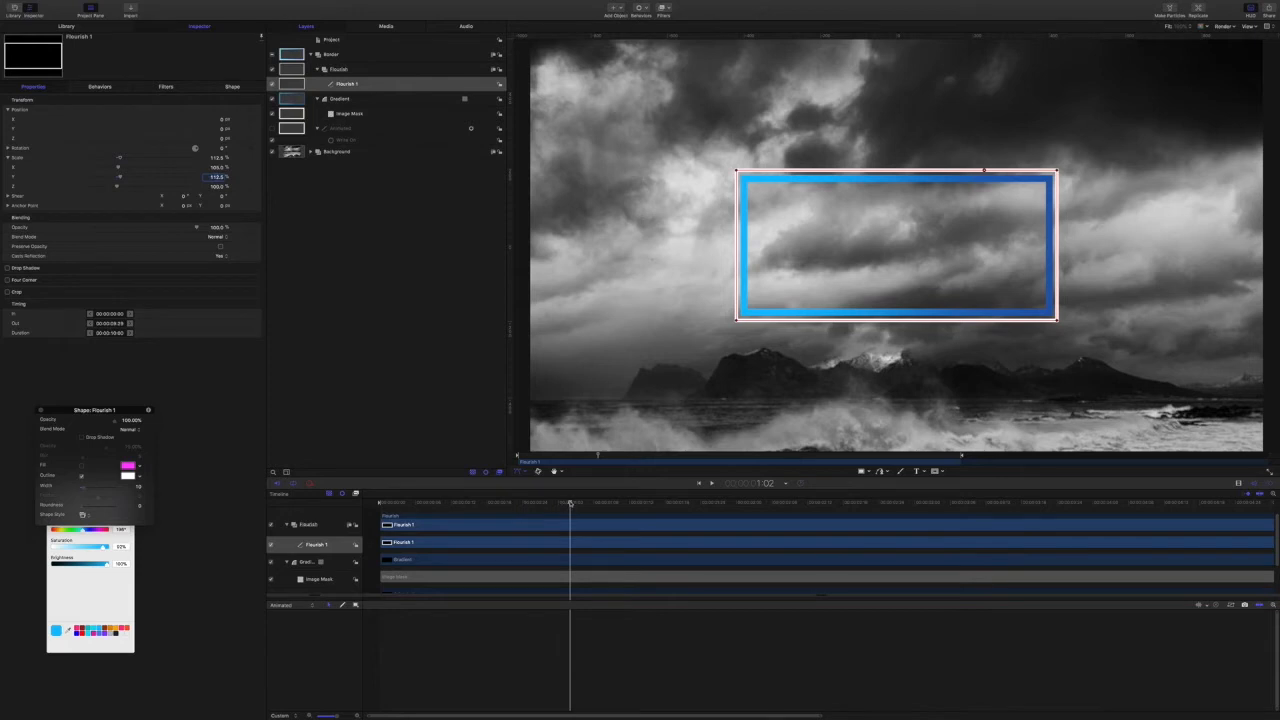
At the first frame, set Flourish 1's outline First Point Offset to 100% and keyframe it.
left_click_drag(566, 502, 256, 511)
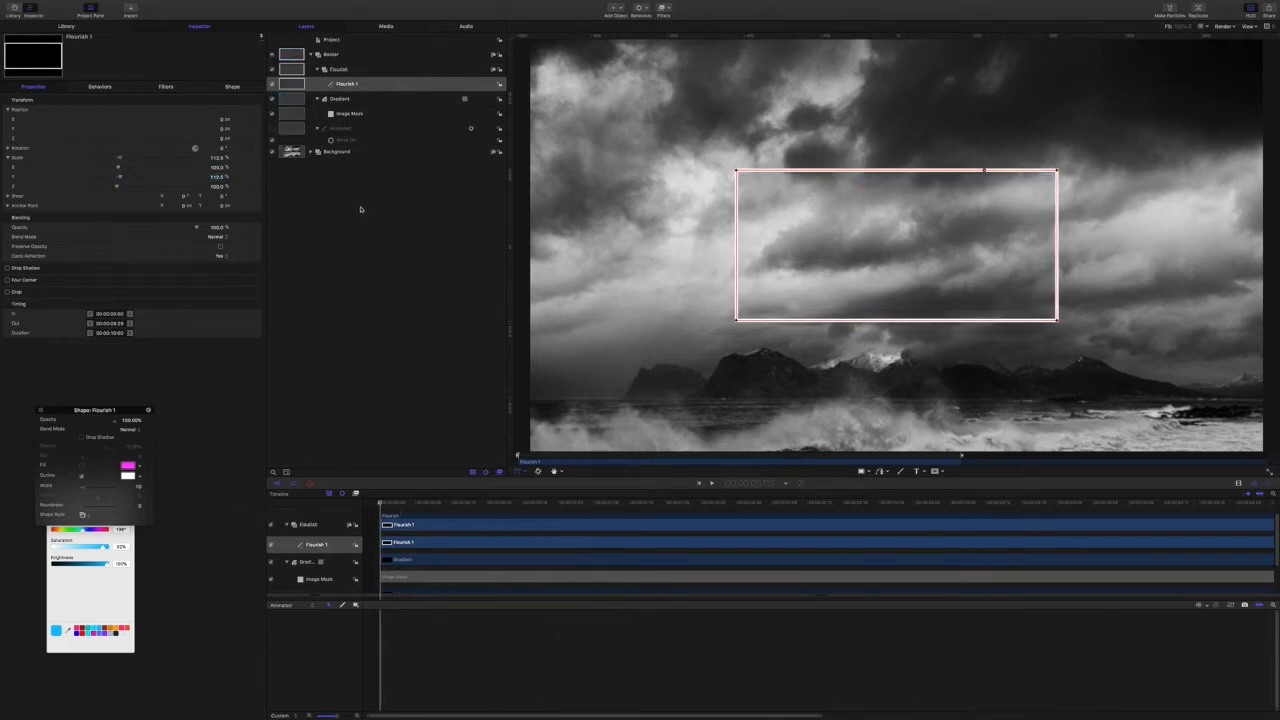
left_click(230, 86)
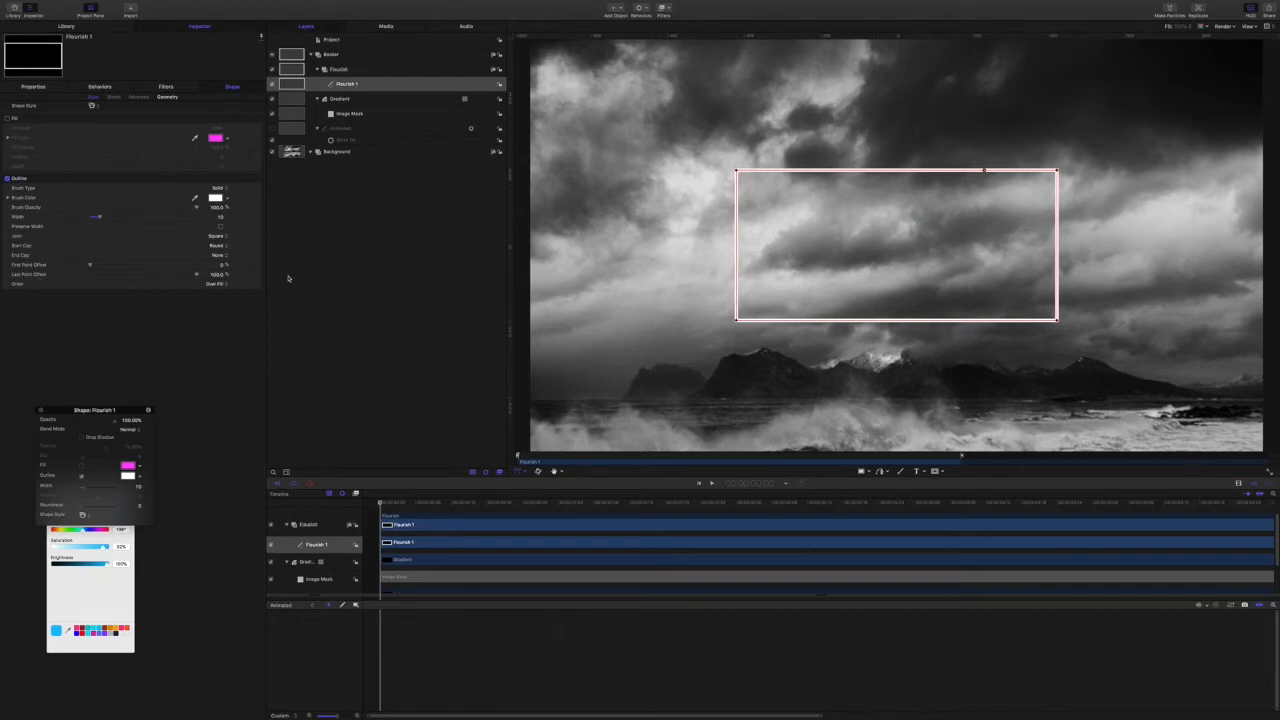
left_click_drag(89, 264, 222, 270)
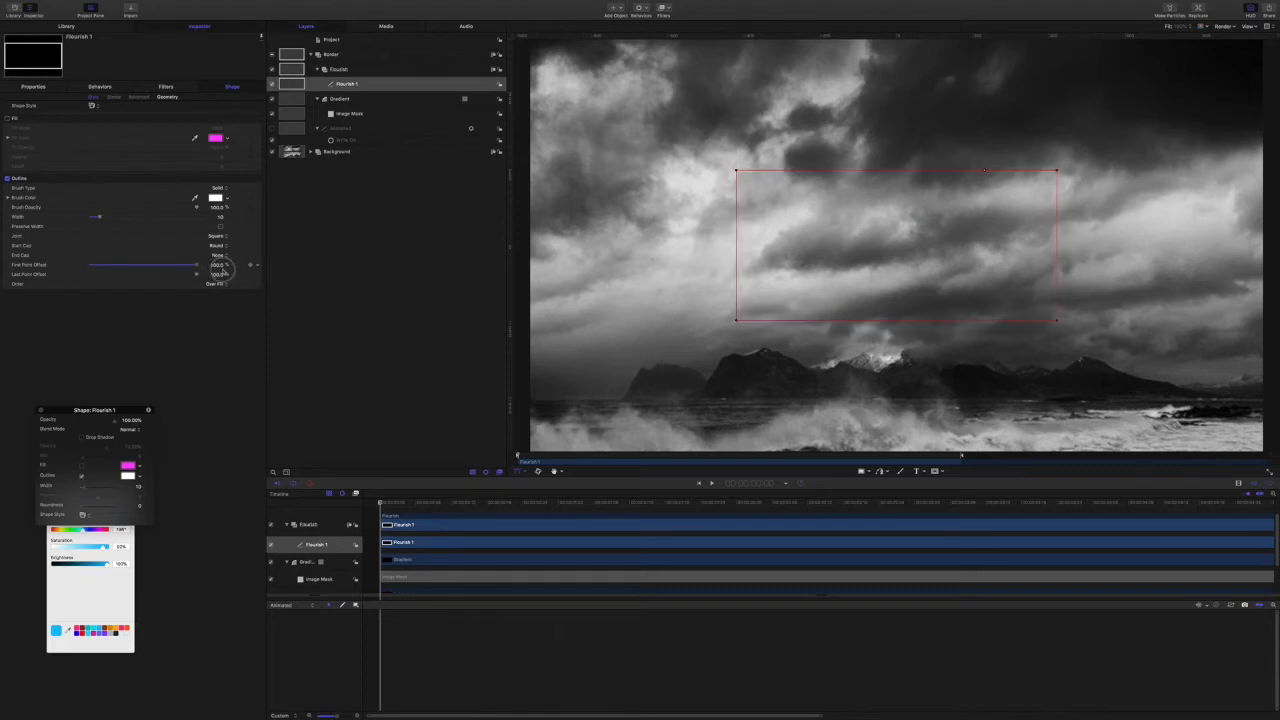
left_click(251, 265)
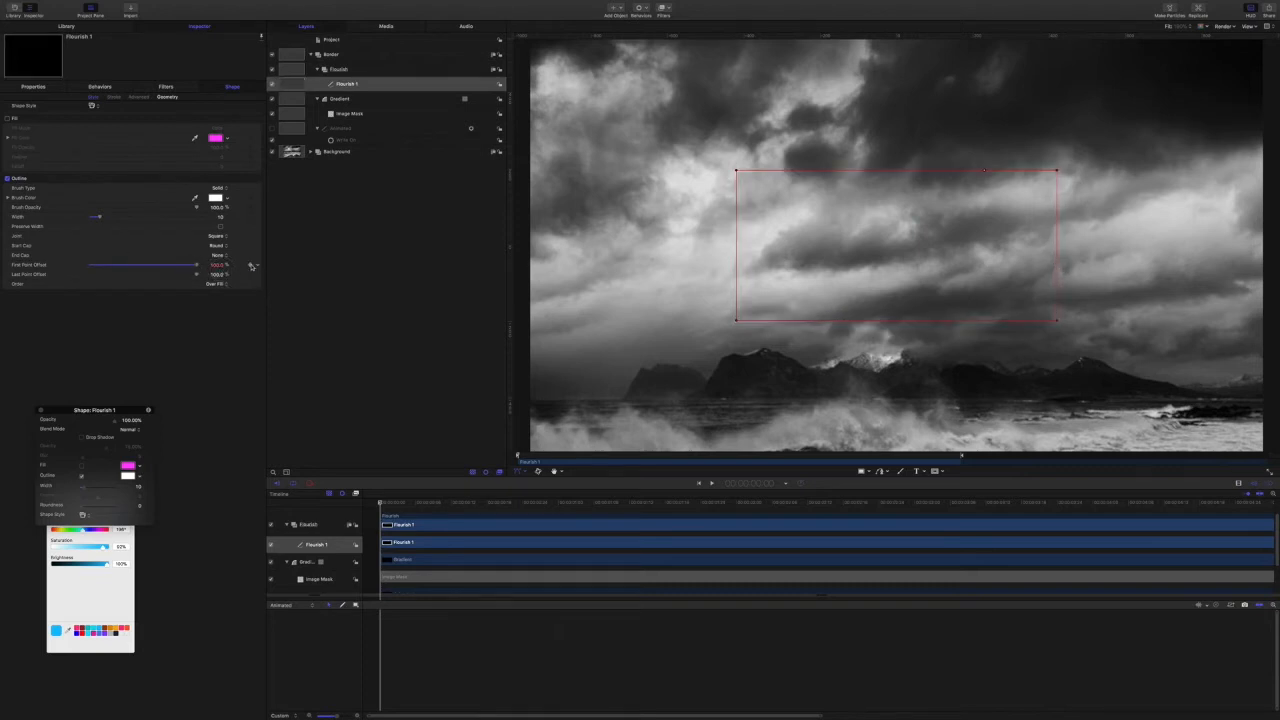
At 1:00, keyframe Flourish 1's First Point Offset at 0%.
left_click(772, 486)
type("100")
key("Return")
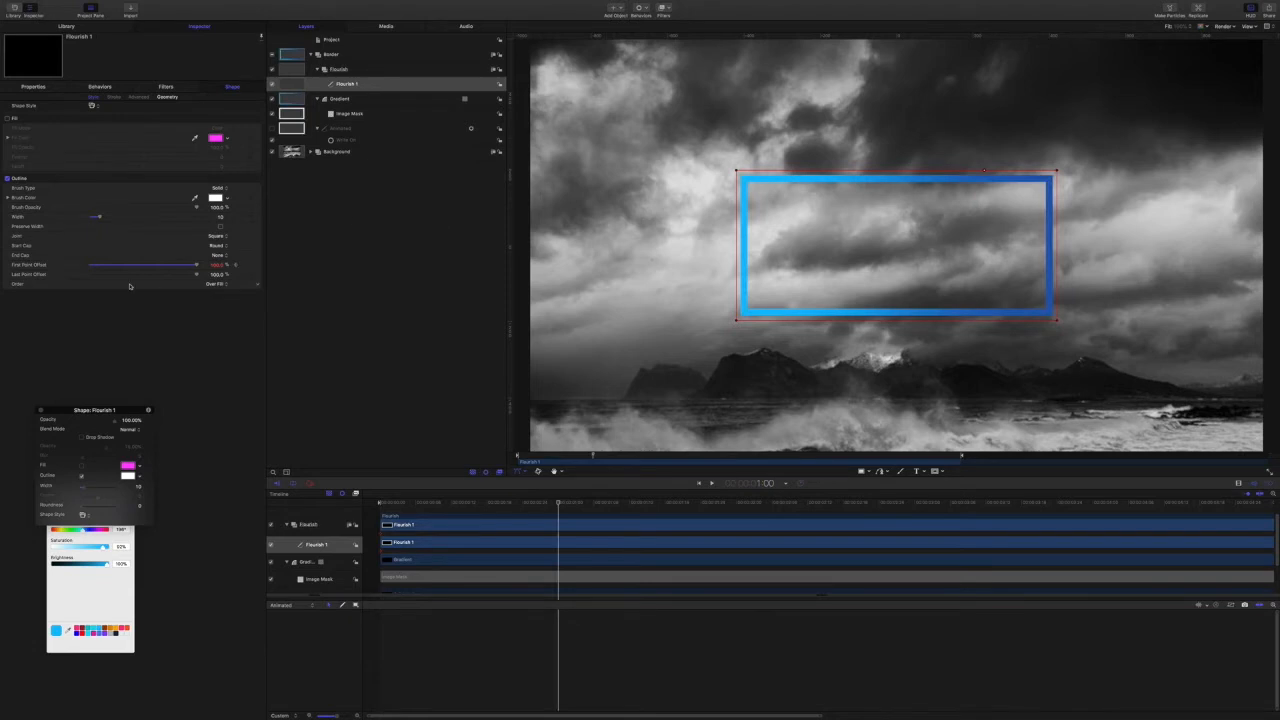
left_click_drag(200, 262, 86, 266)
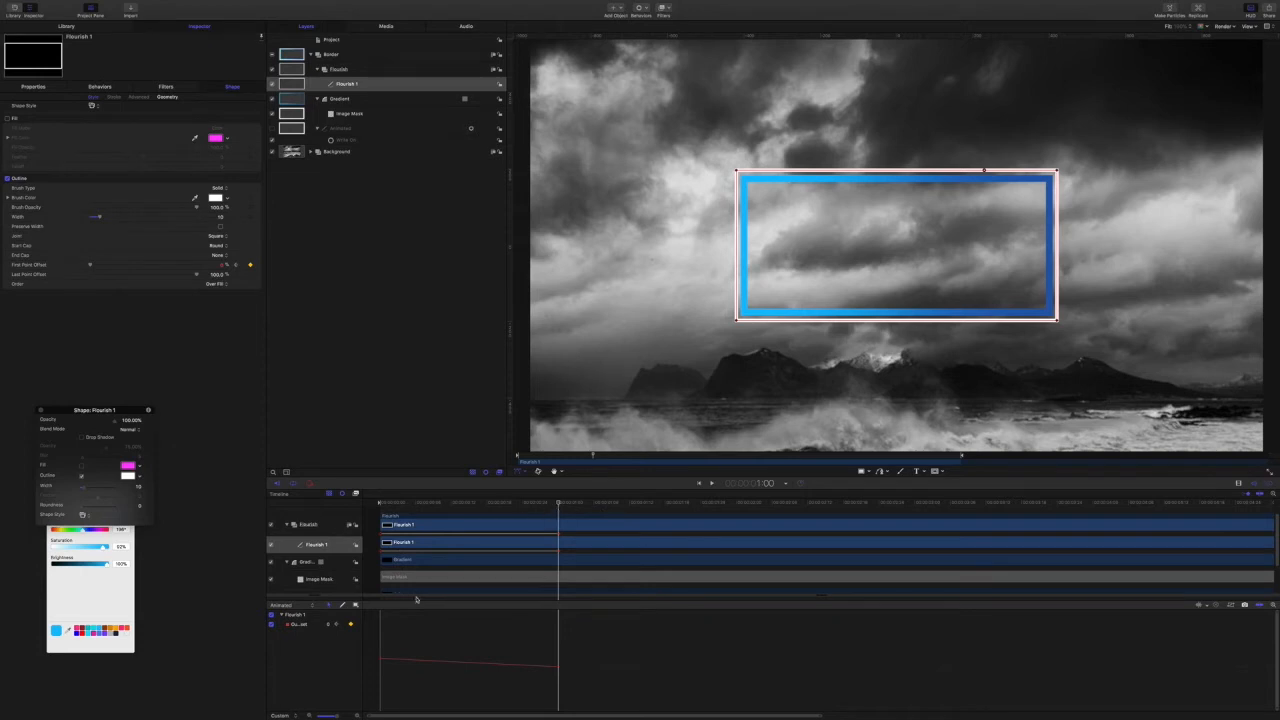
Select both First Point Offset keyframes and apply Ease Both to them.
left_click_drag(375, 645, 582, 694)
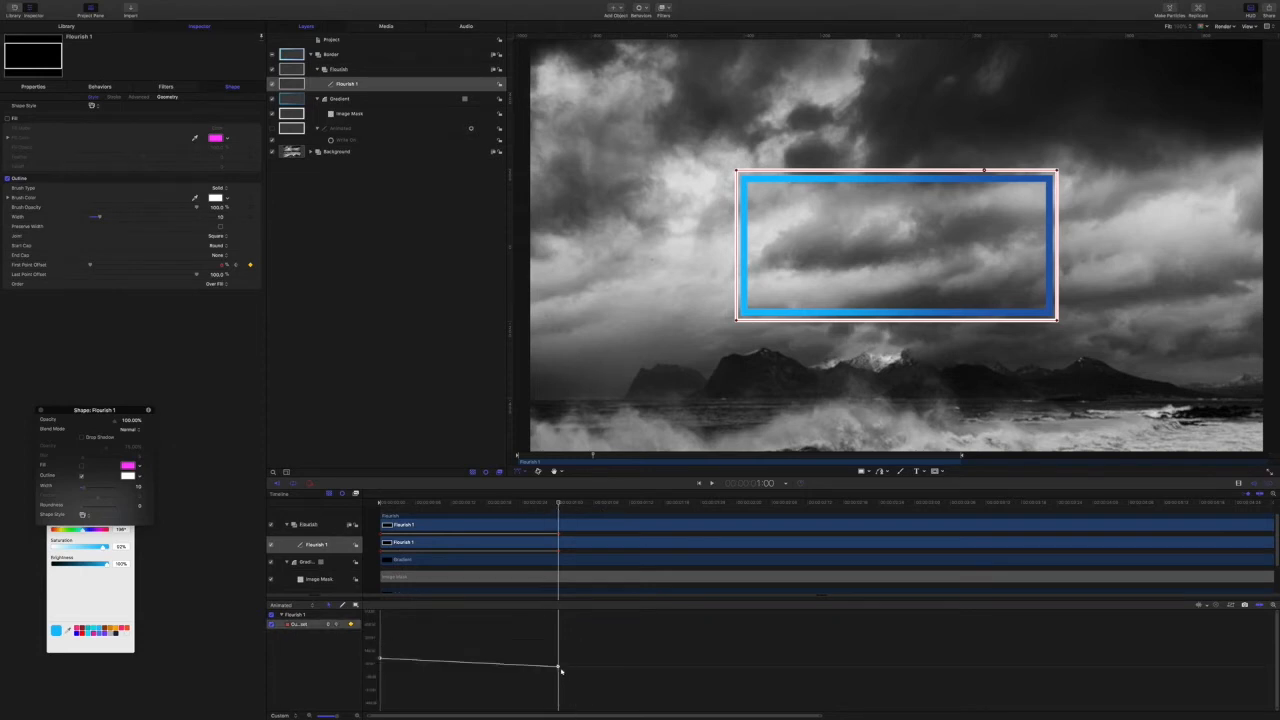
right_click(558, 668)
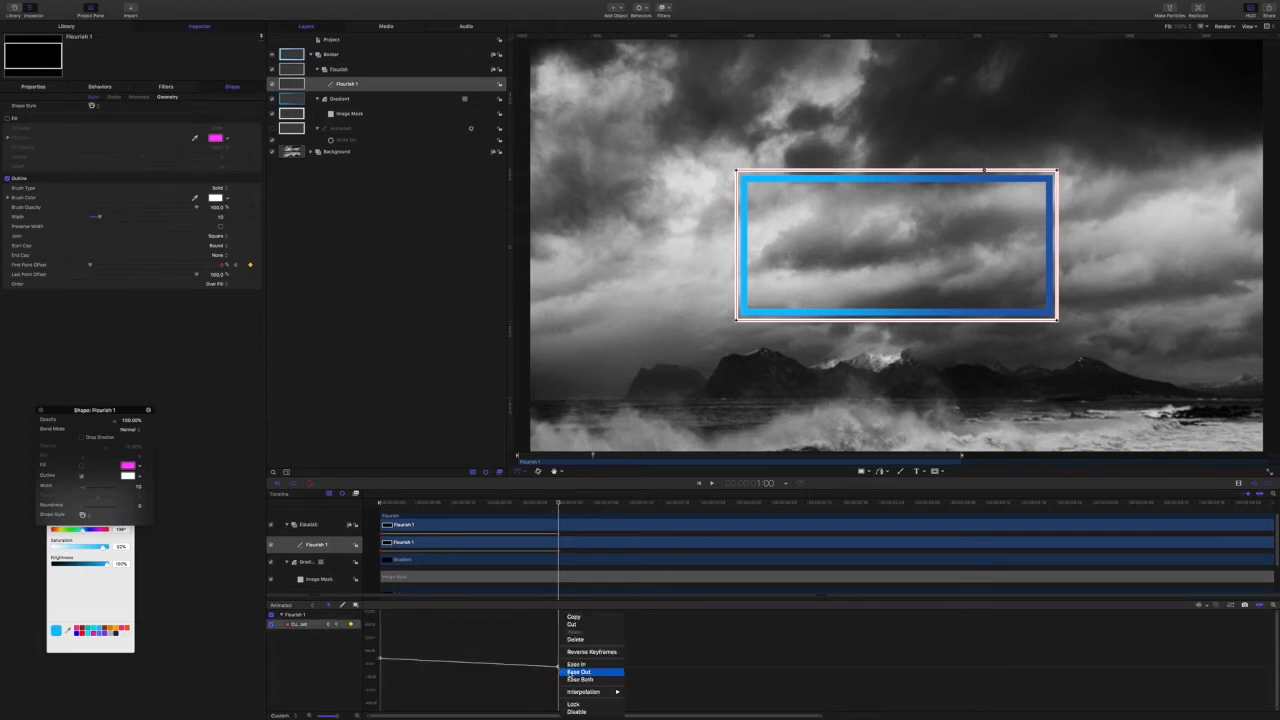
left_click(574, 680)
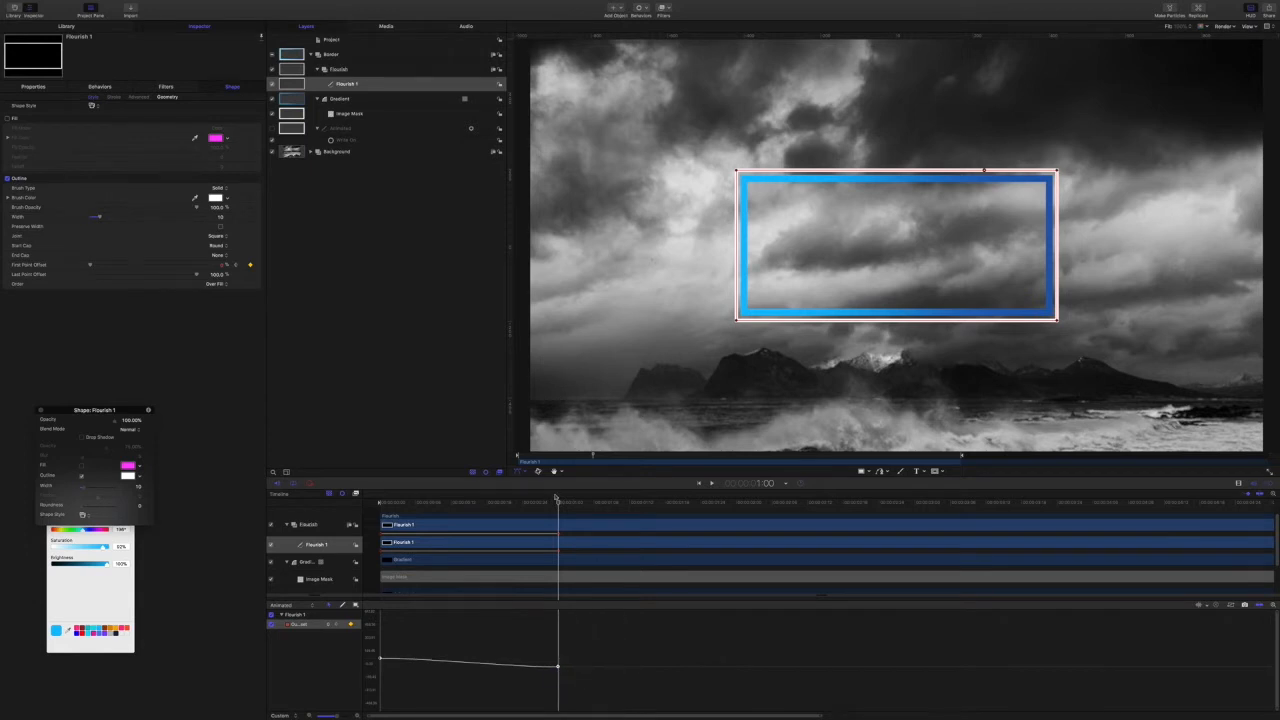
At frame 2, add a keyframe for Flourish 1's Last Point Offset at 100%.
left_click(379, 504)
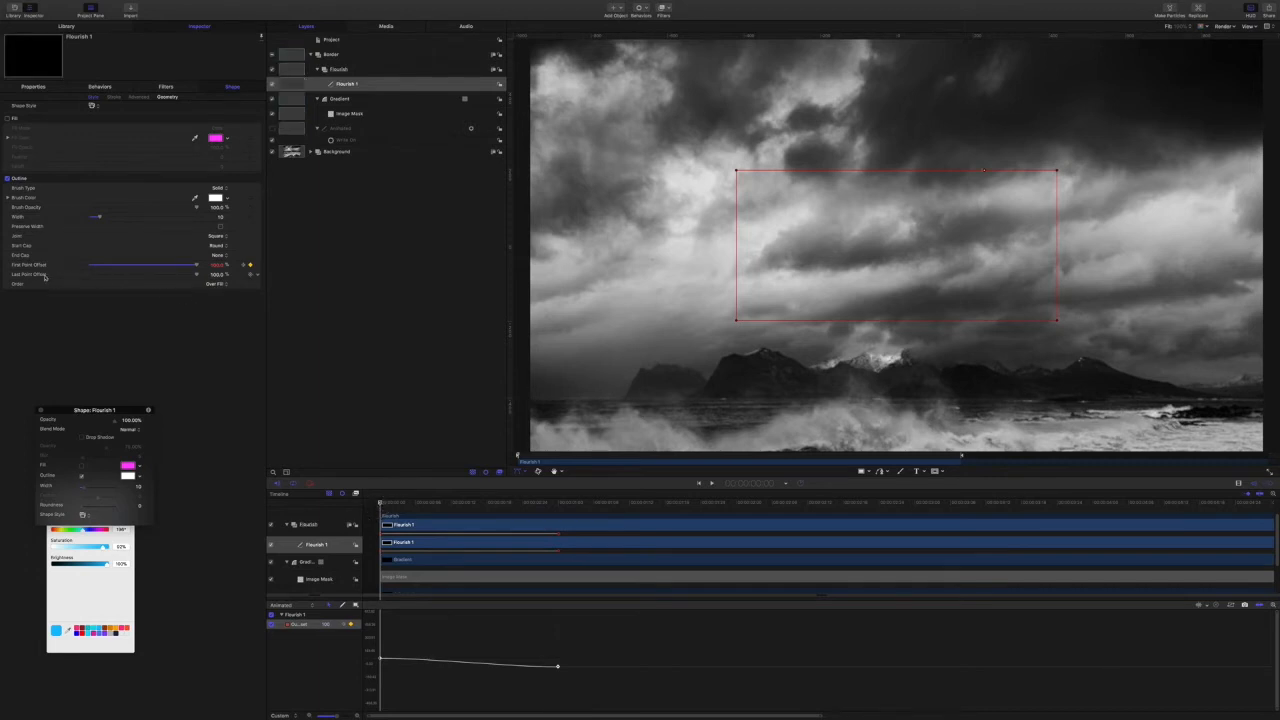
scroll(495, 489, "down", 1)
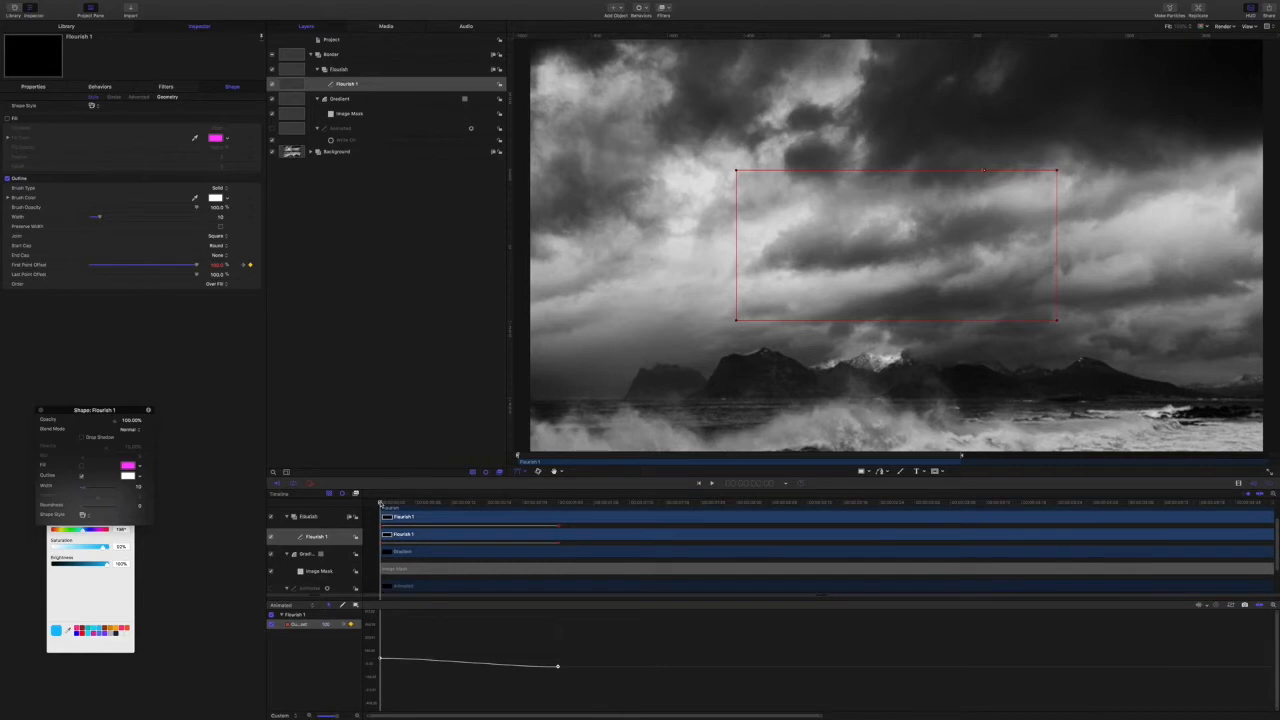
left_click(381, 502)
left_click_drag(381, 502, 391, 502)
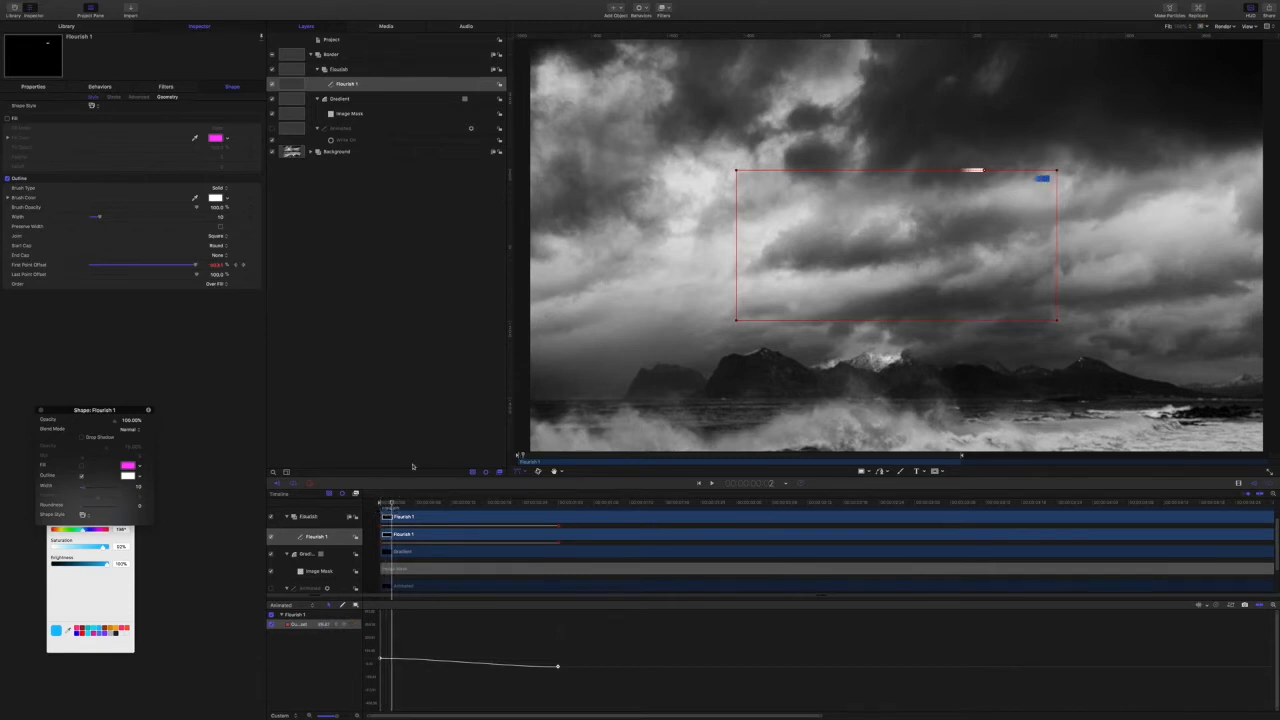
left_click(250, 275)
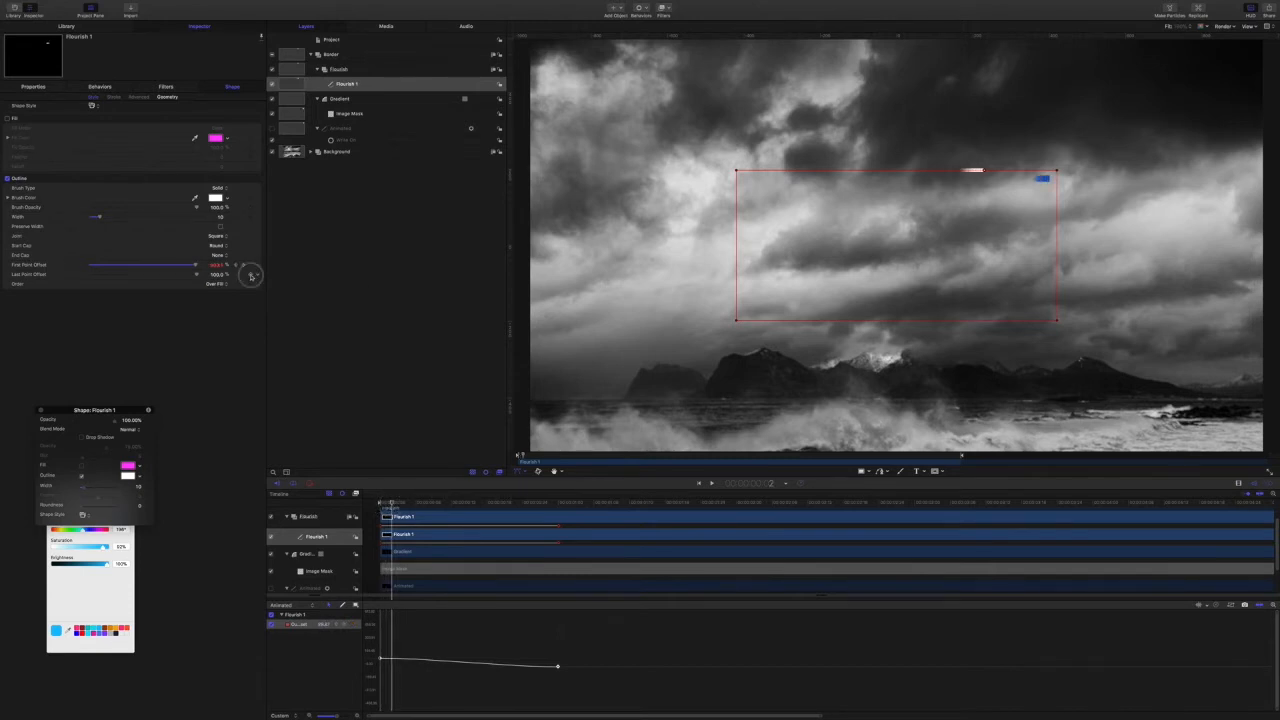
At 1:02, keyframe the Last Point Offset at 0%, and widen the keyframe editor's list to show full parameter names.
left_click(768, 484)
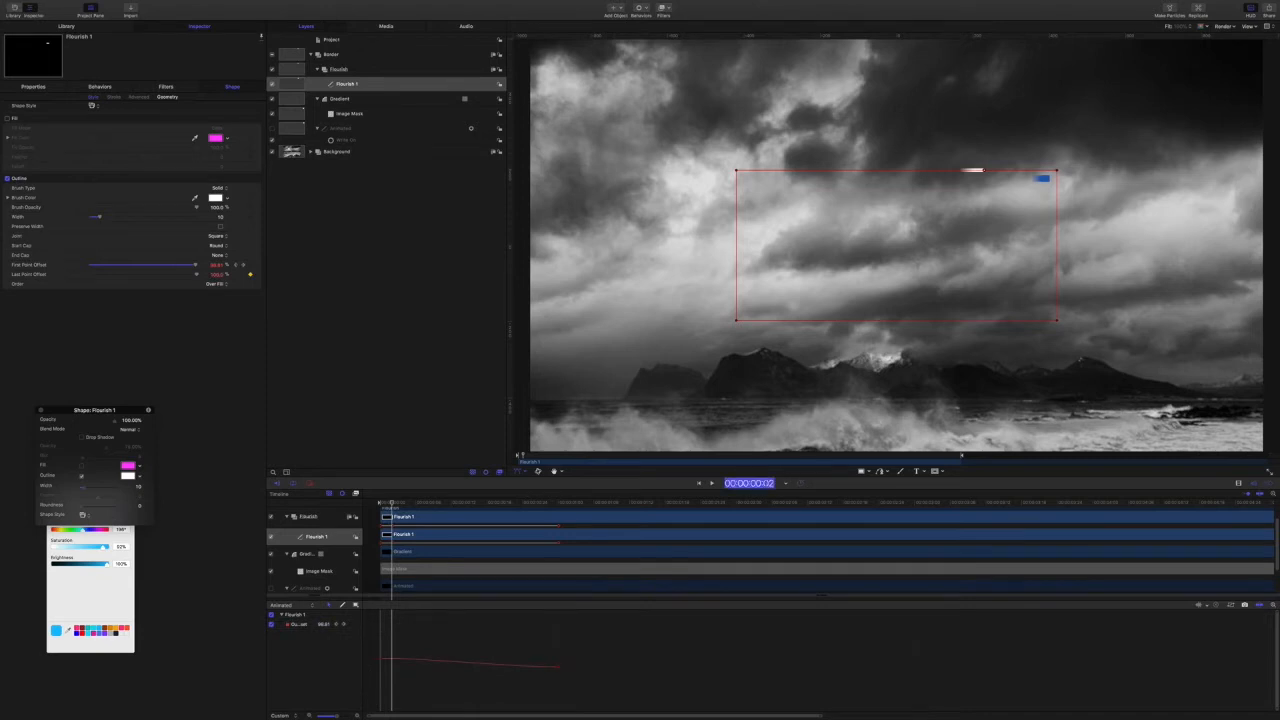
type("102")
key("Return")
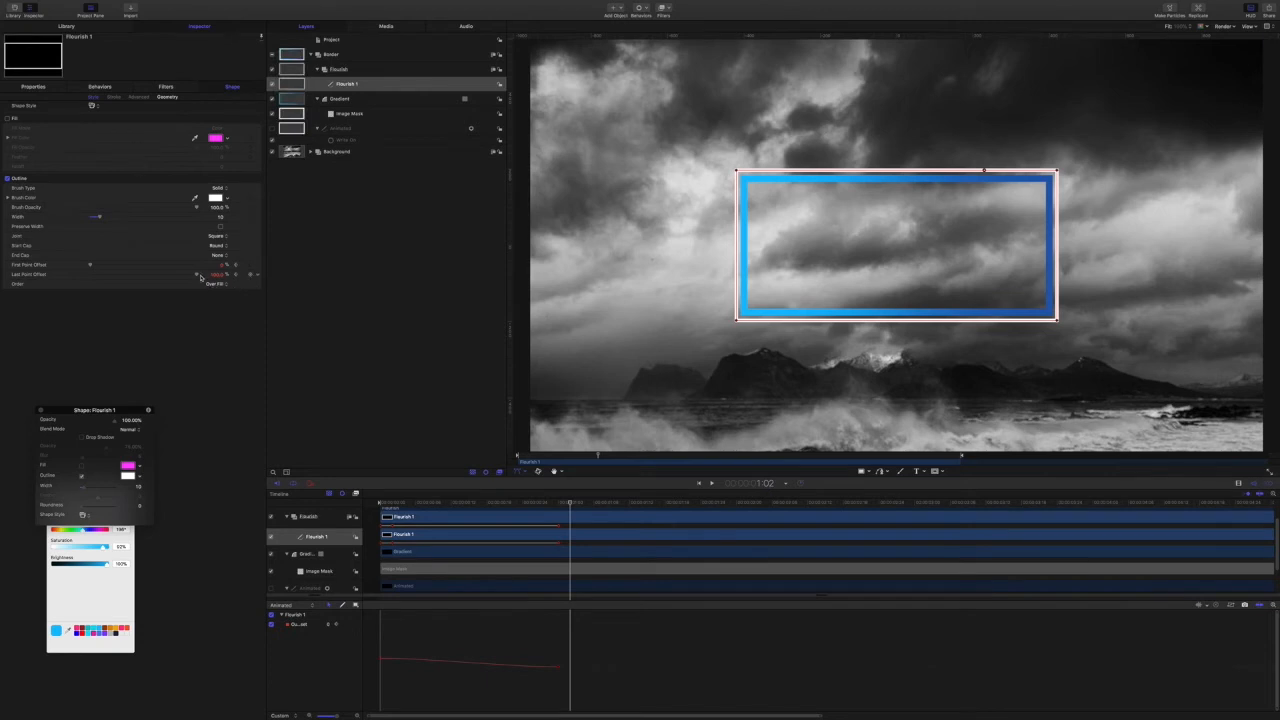
left_click_drag(200, 277, 90, 274)
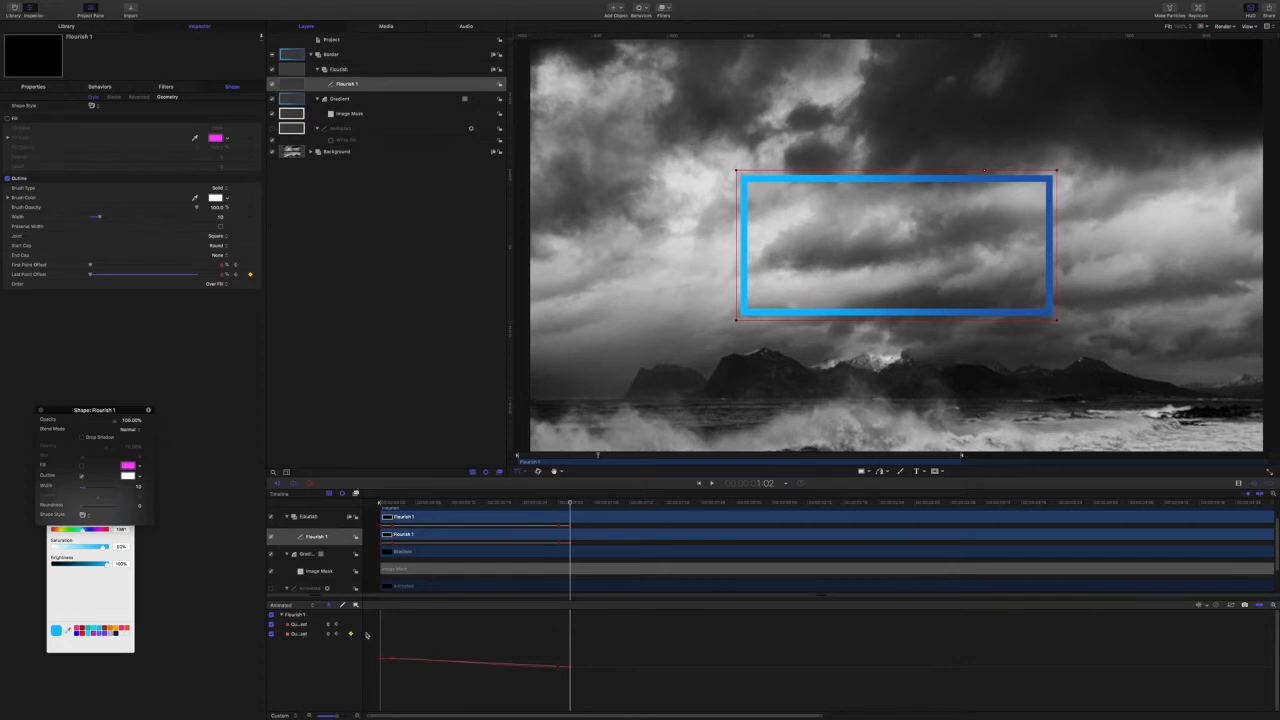
left_click_drag(364, 630, 410, 632)
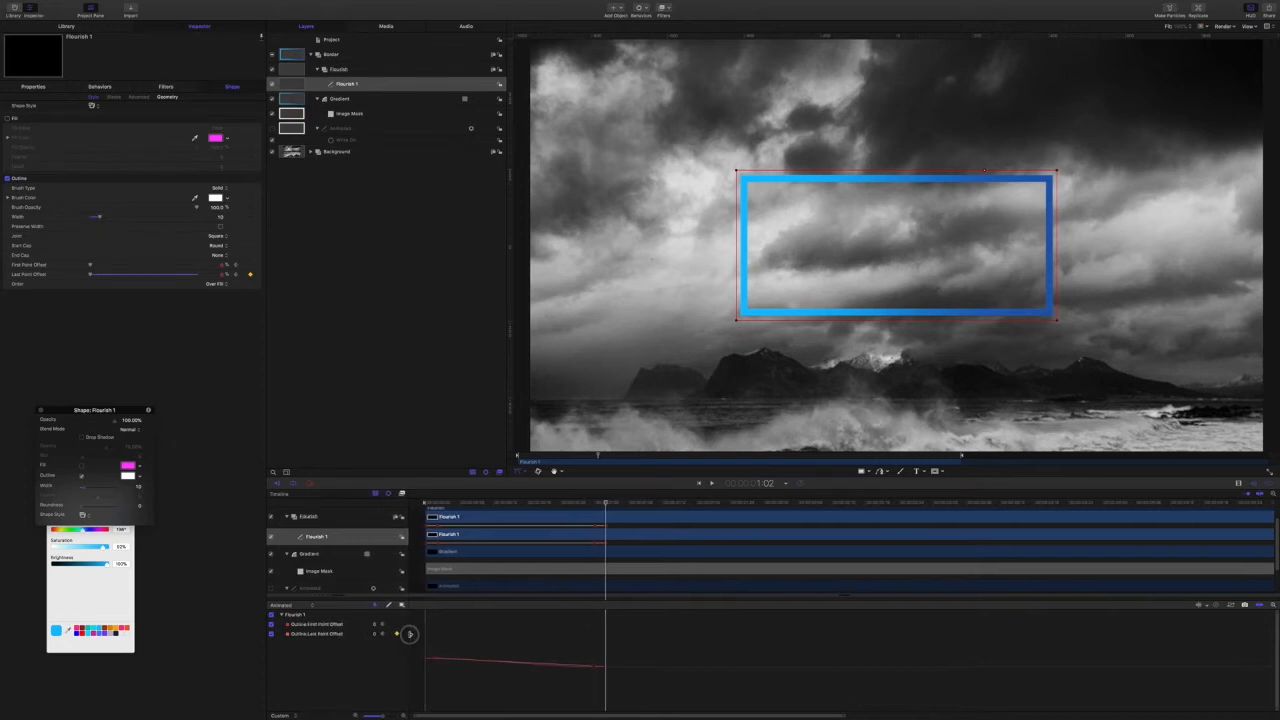
Isolate Flourish 1's Last Point Offset curve, apply Ease Both to its keyframes, and show the First Point Offset curve again.
left_click(305, 626)
left_click(271, 626)
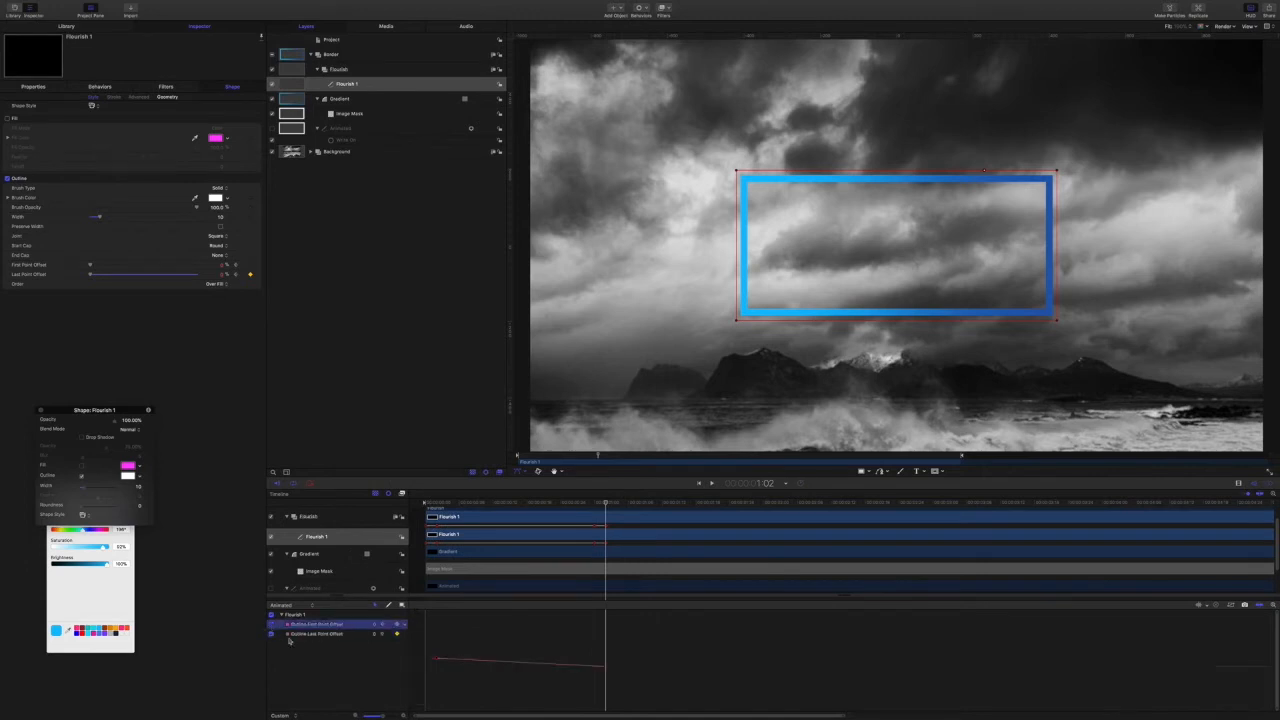
left_click_drag(435, 645, 605, 676)
right_click(605, 667)
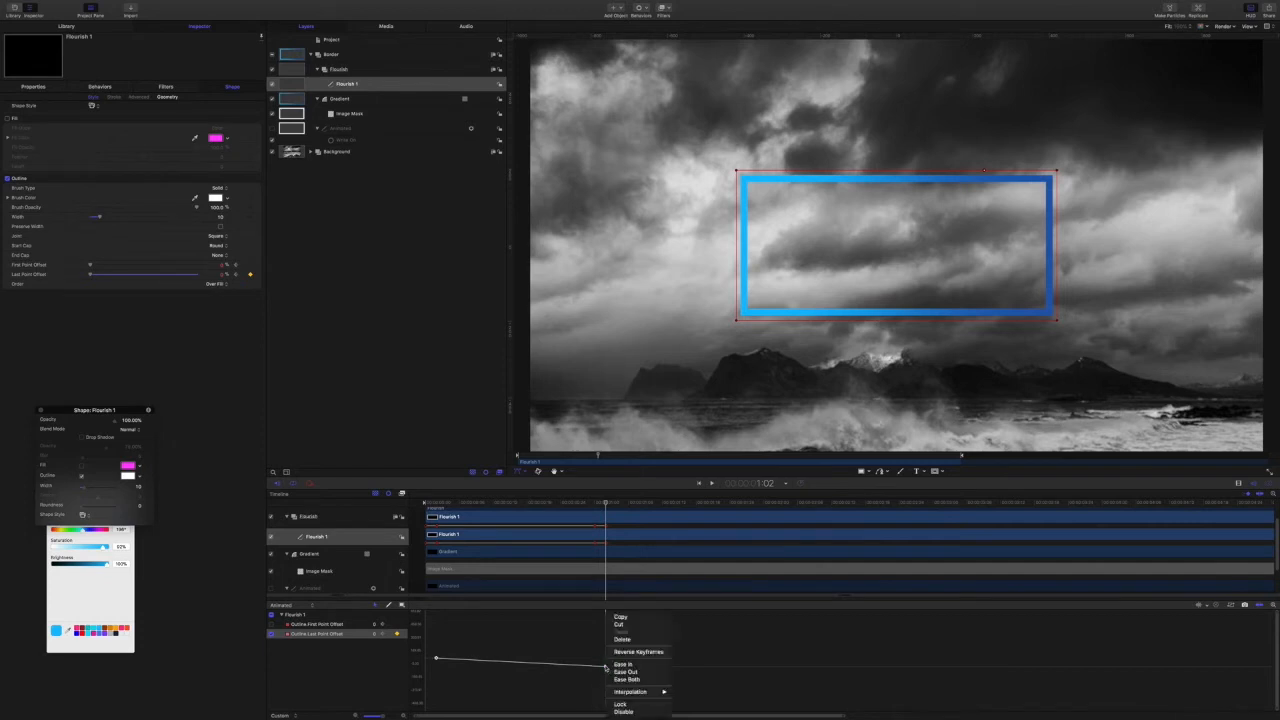
left_click(615, 688)
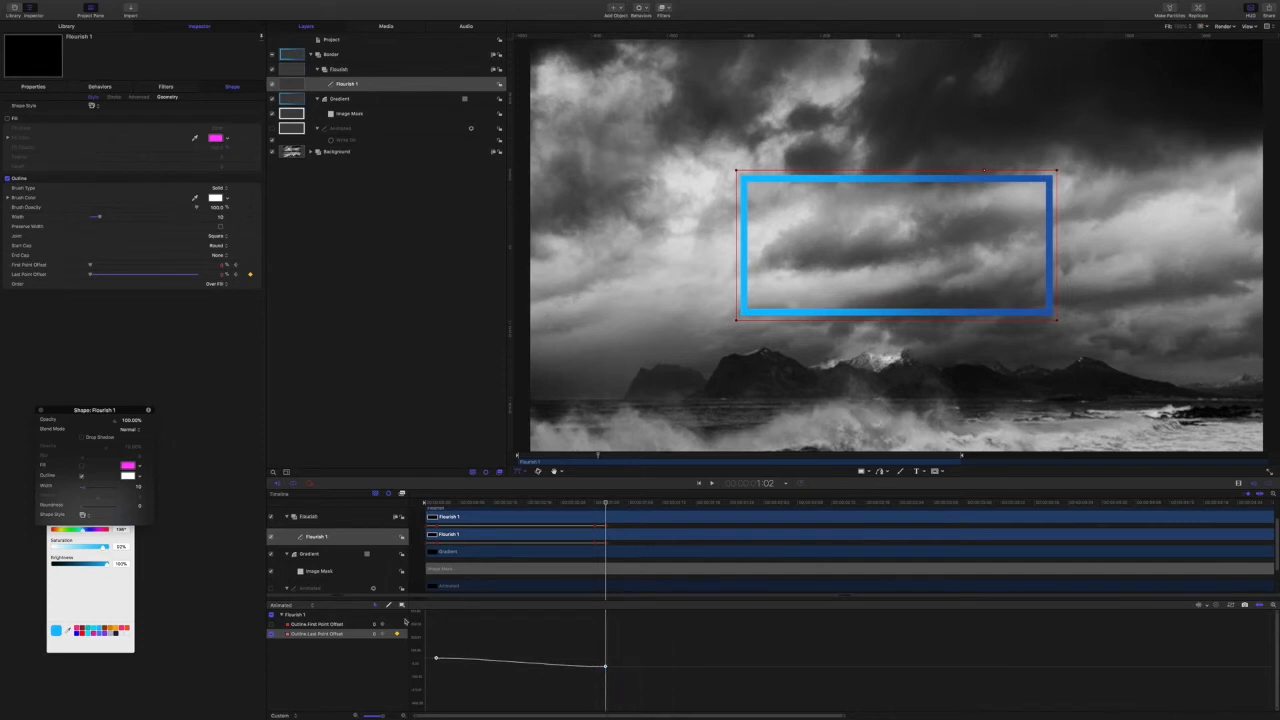
left_click(300, 626)
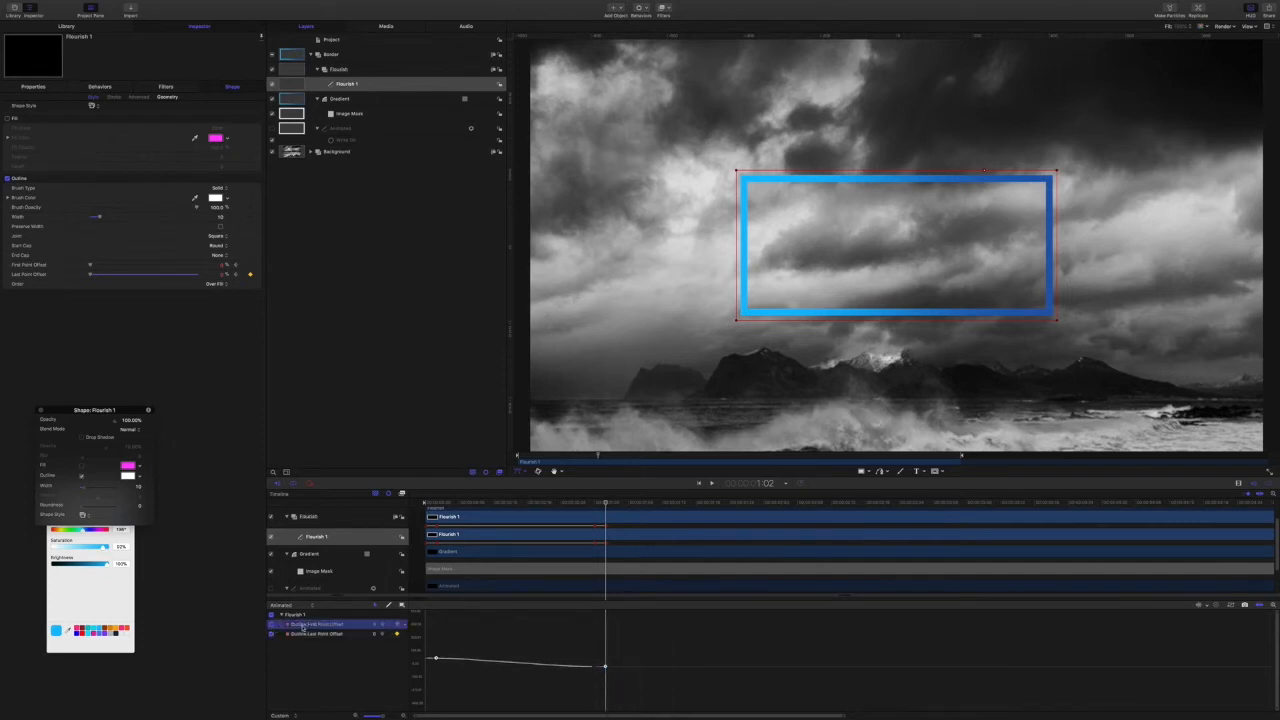
Play the animation from the first frame to check how Flourish 1 traces around the border.
key("Home")
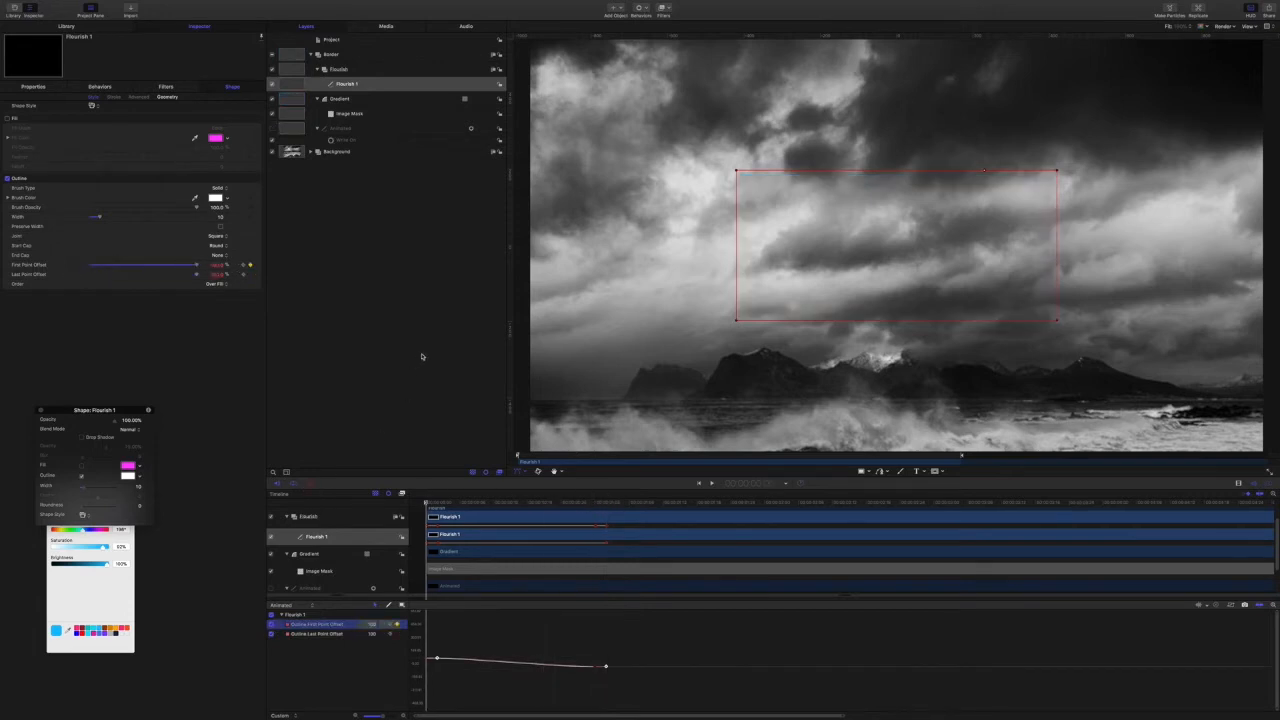
left_click(433, 364)
key("space")
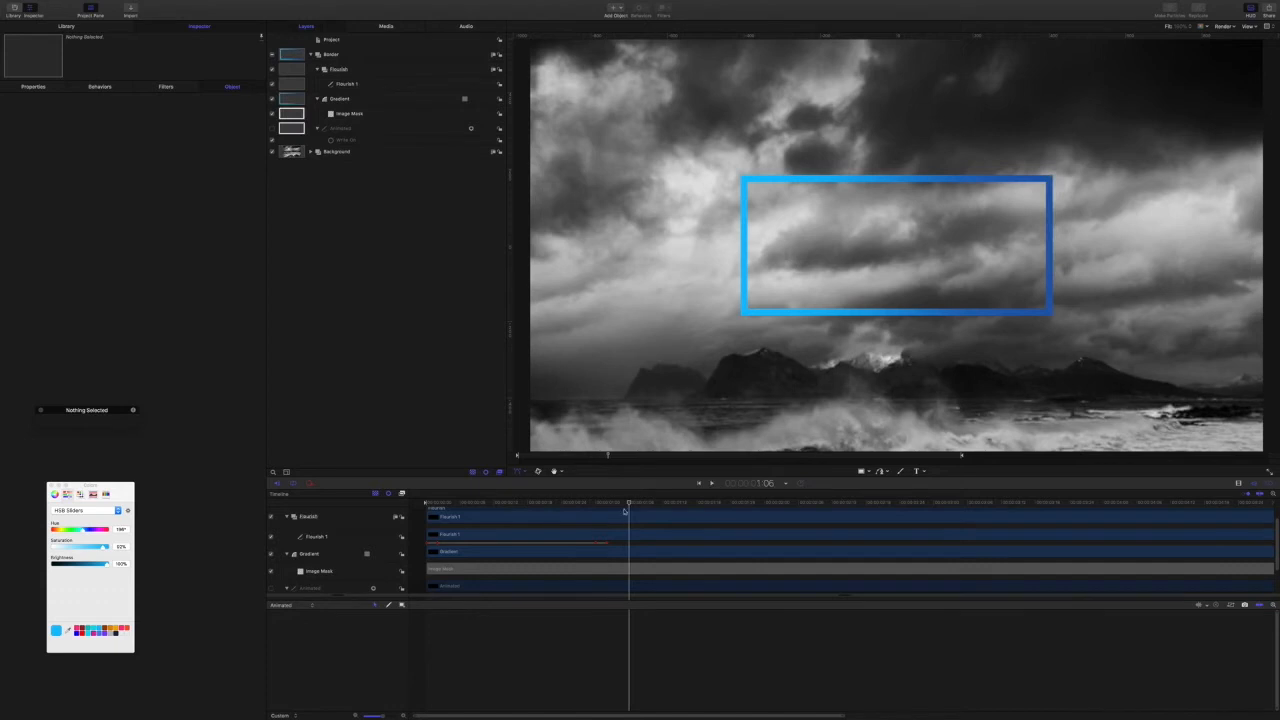
At 1:00, duplicate the Flourish 1 shape and rename the copy Flourish.
mouse_move(629, 502)
left_mouse_down()
mouse_move(459, 481)
mouse_move(593, 492)
left_mouse_up()
left_click(360, 86)
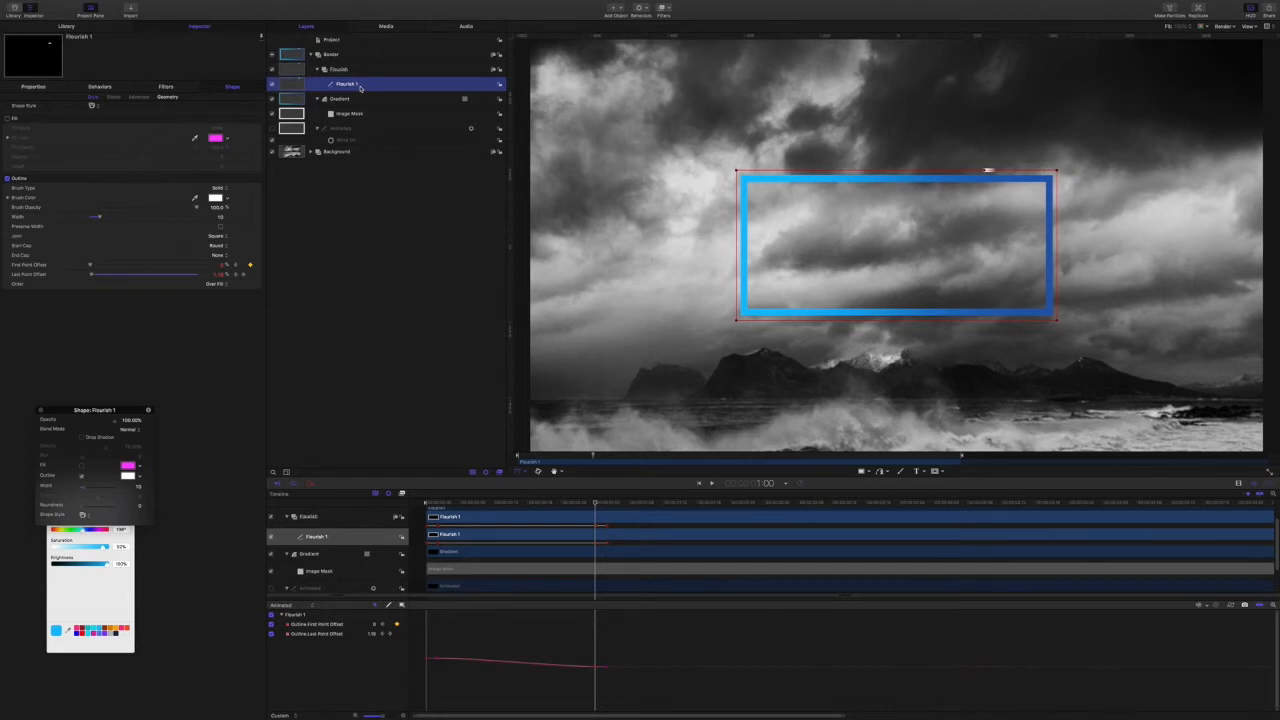
key("super+d")
double_click(360, 85)
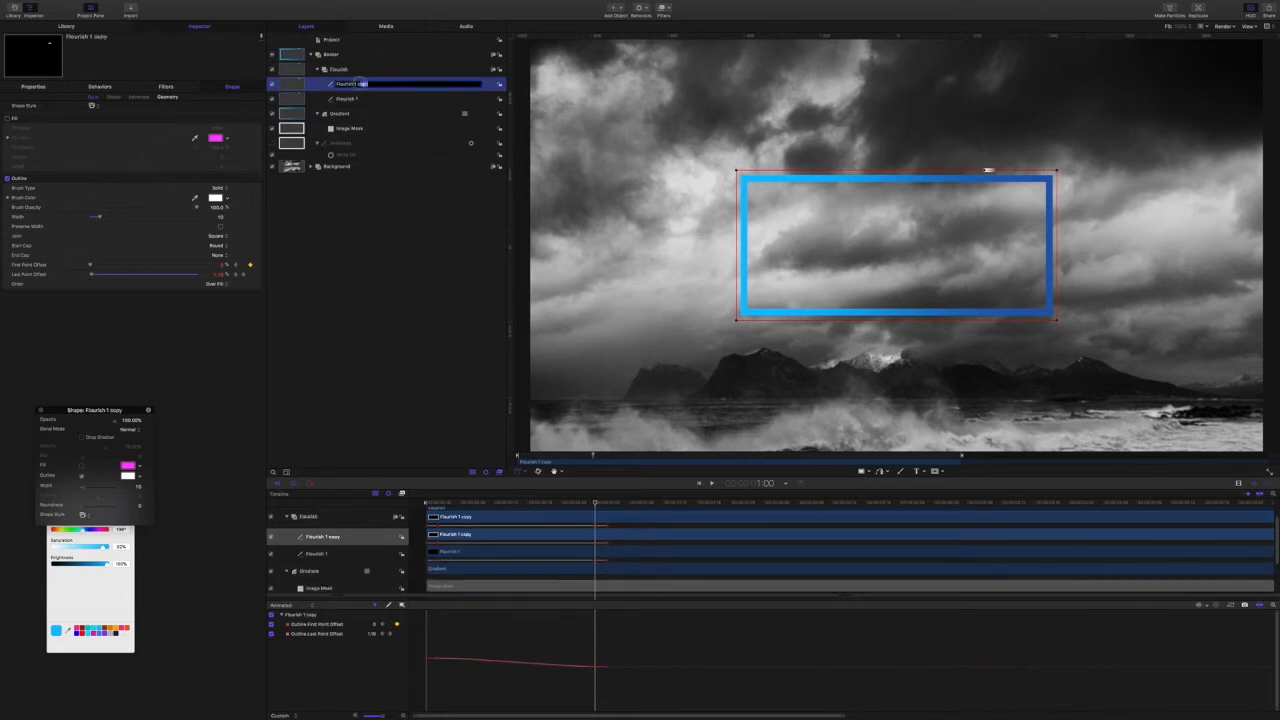
type("2")
key("Return")
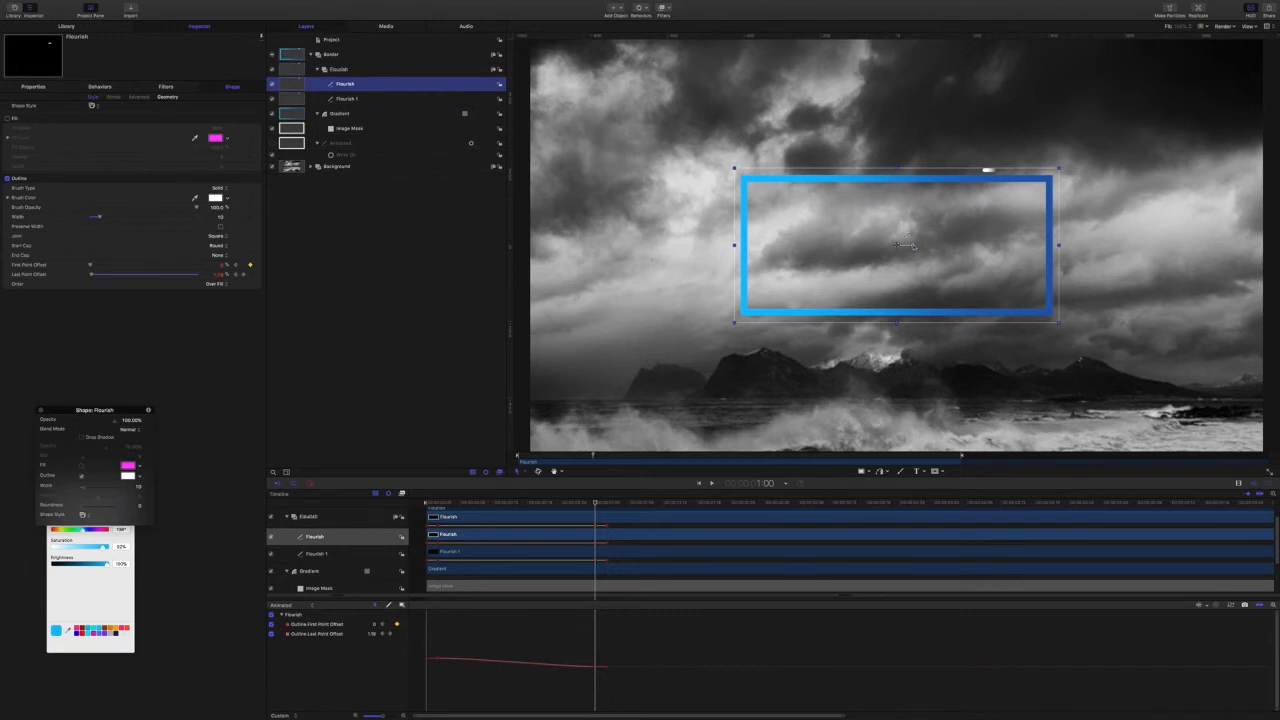
Rotate the Flourish copy half a turn about its centre and play the animation from the start.
mouse_move(905, 245)
left_mouse_down()
mouse_move(908, 120)
mouse_move(814, 149)
mouse_move(790, 193)
mouse_move(899, 239)
mouse_move(890, 245)
left_mouse_up()
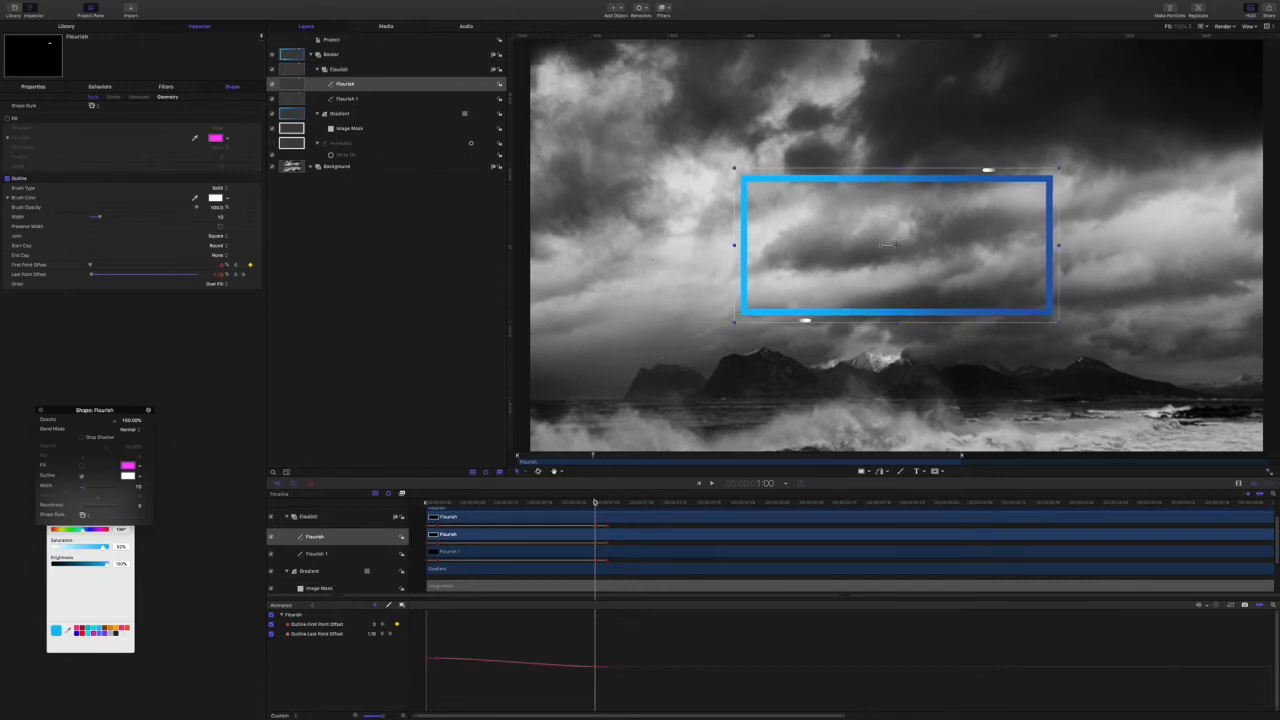
left_click_drag(595, 502, 425, 502)
left_click(413, 403)
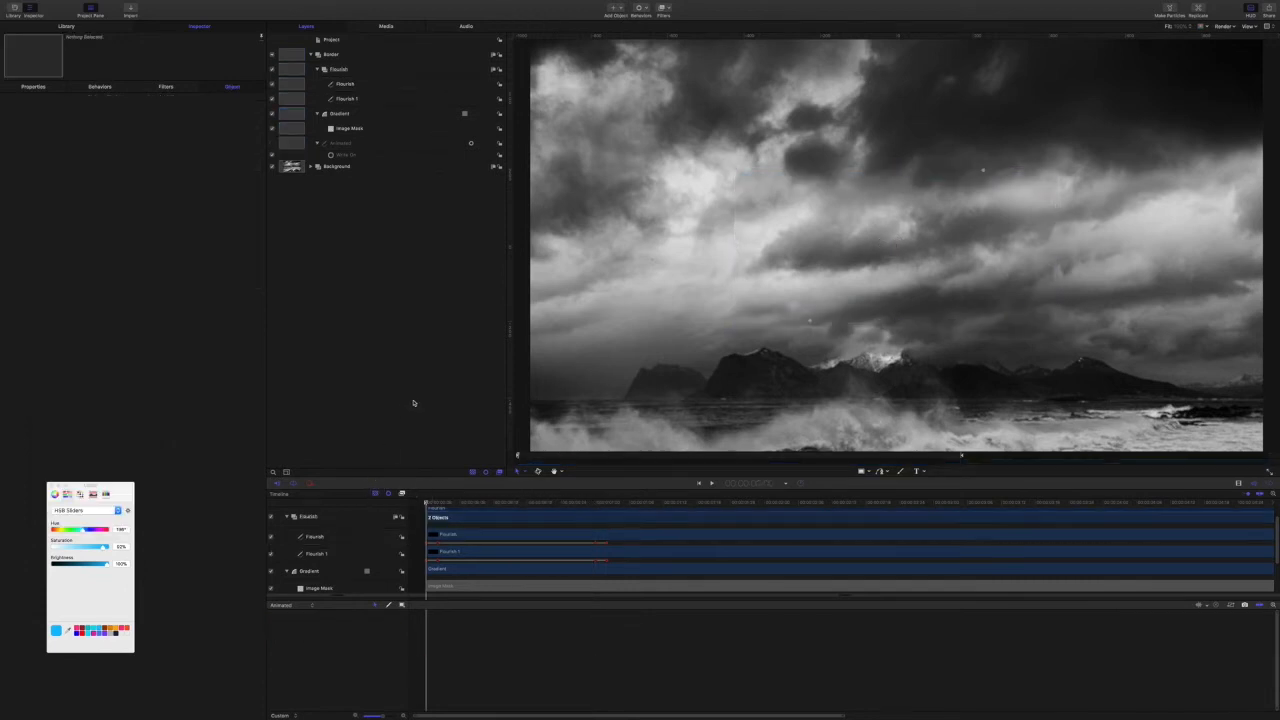
key("space")
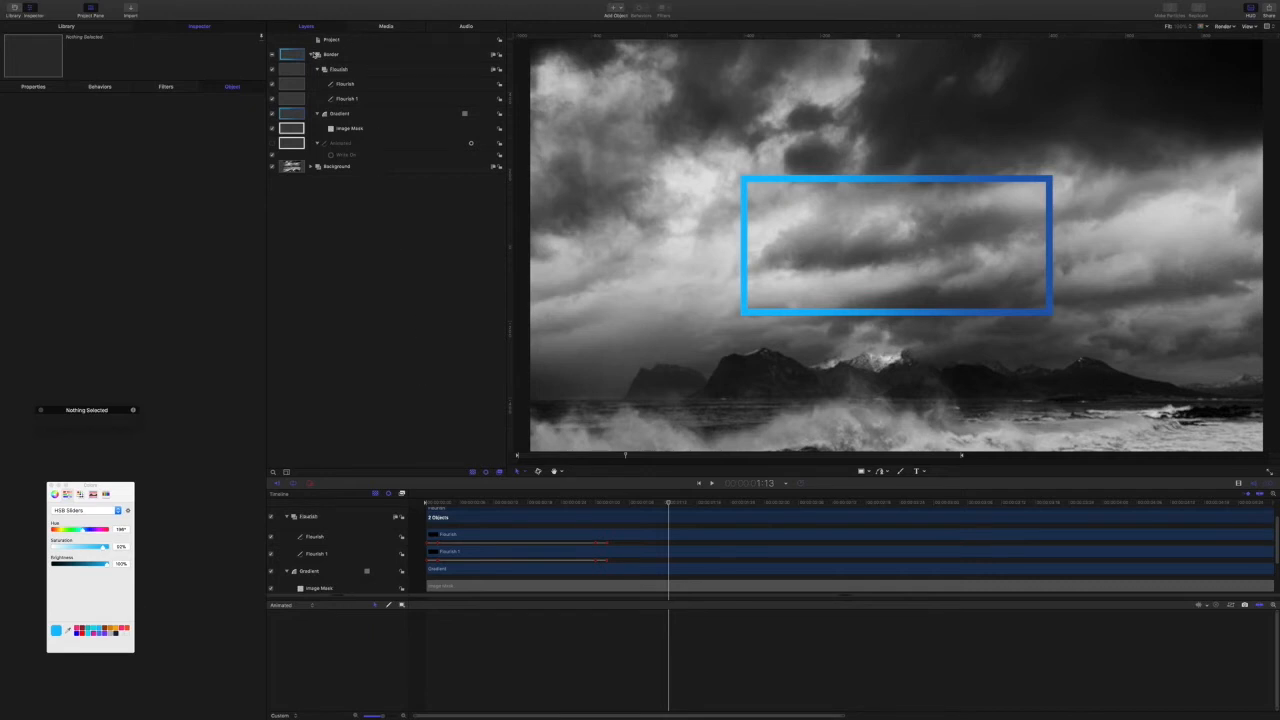
Collapse the Border group and create a new group named Titles above it.
left_click(312, 54)
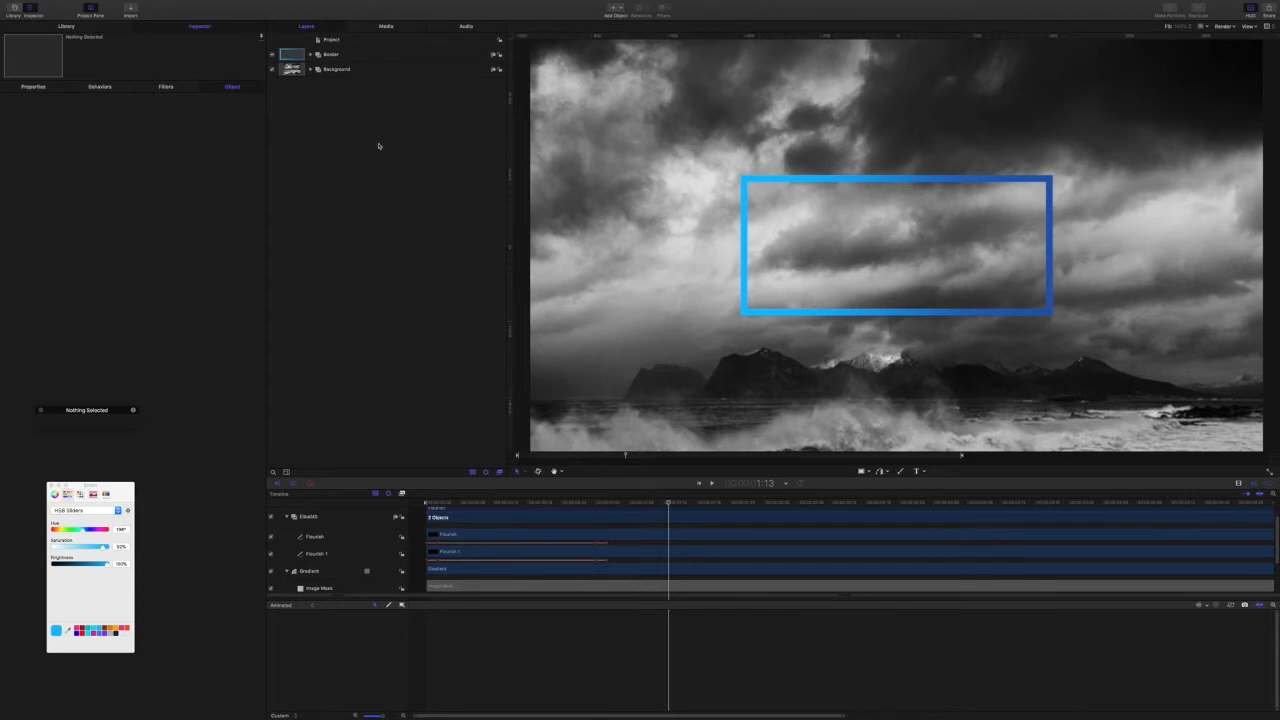
key("super+shift+n")
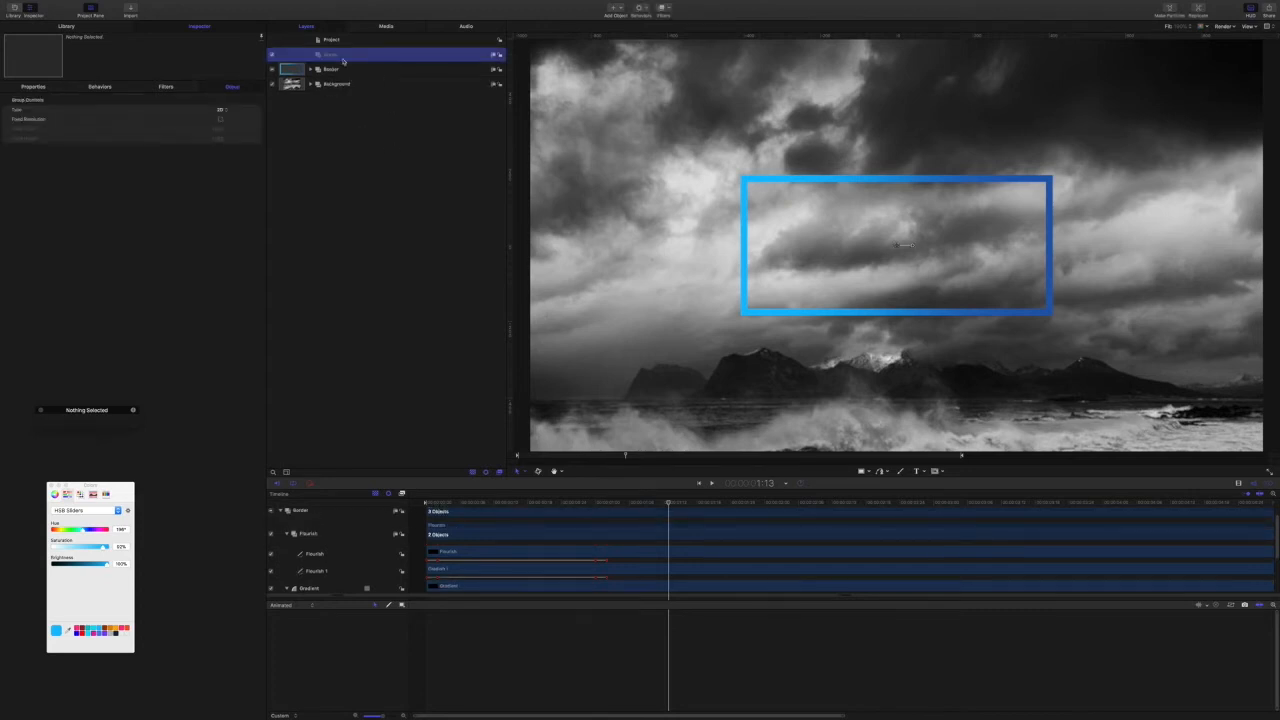
key("Return")
type("Blue")
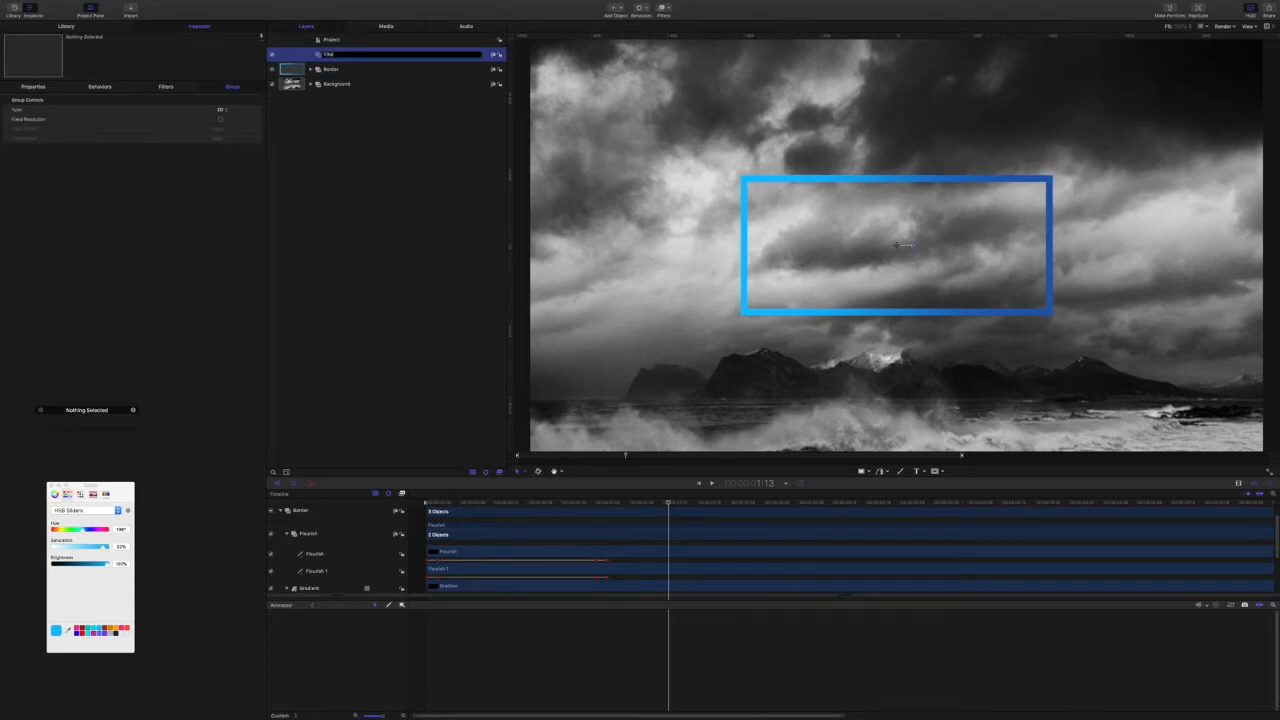
key("Return")
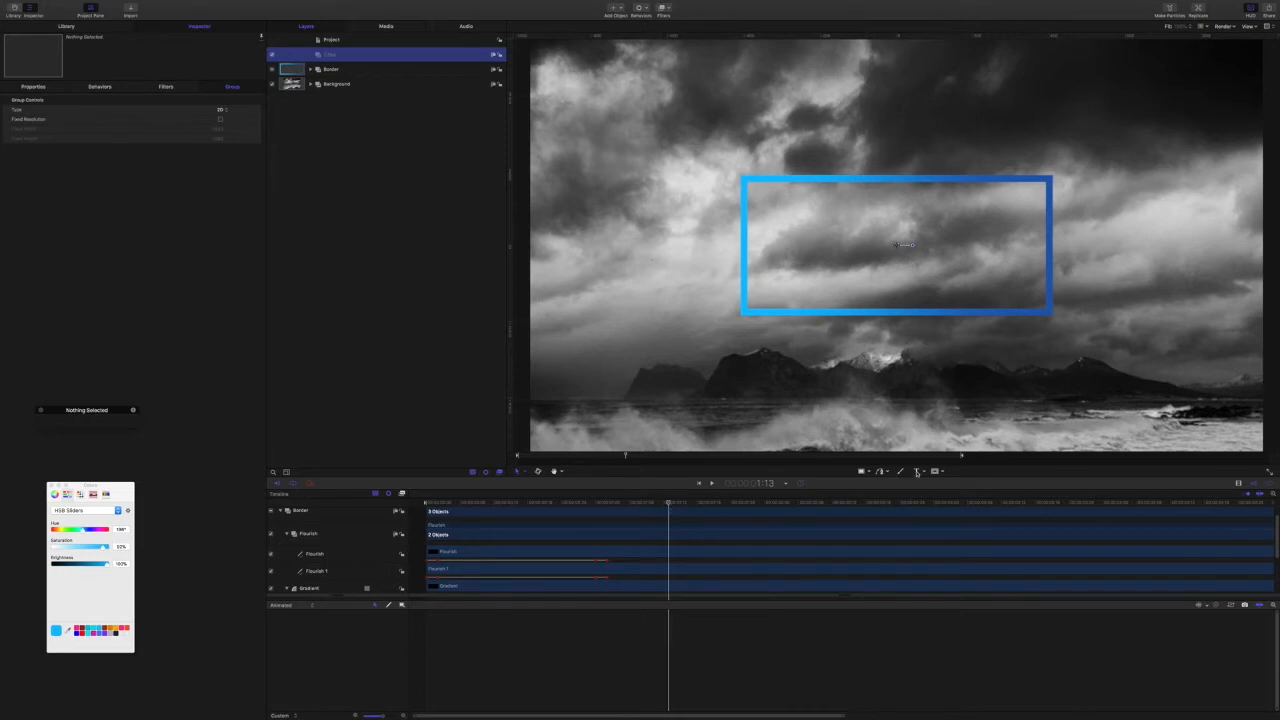
Add a text object reading MOTION inside the blue border, within the Titles group.
left_click(825, 224)
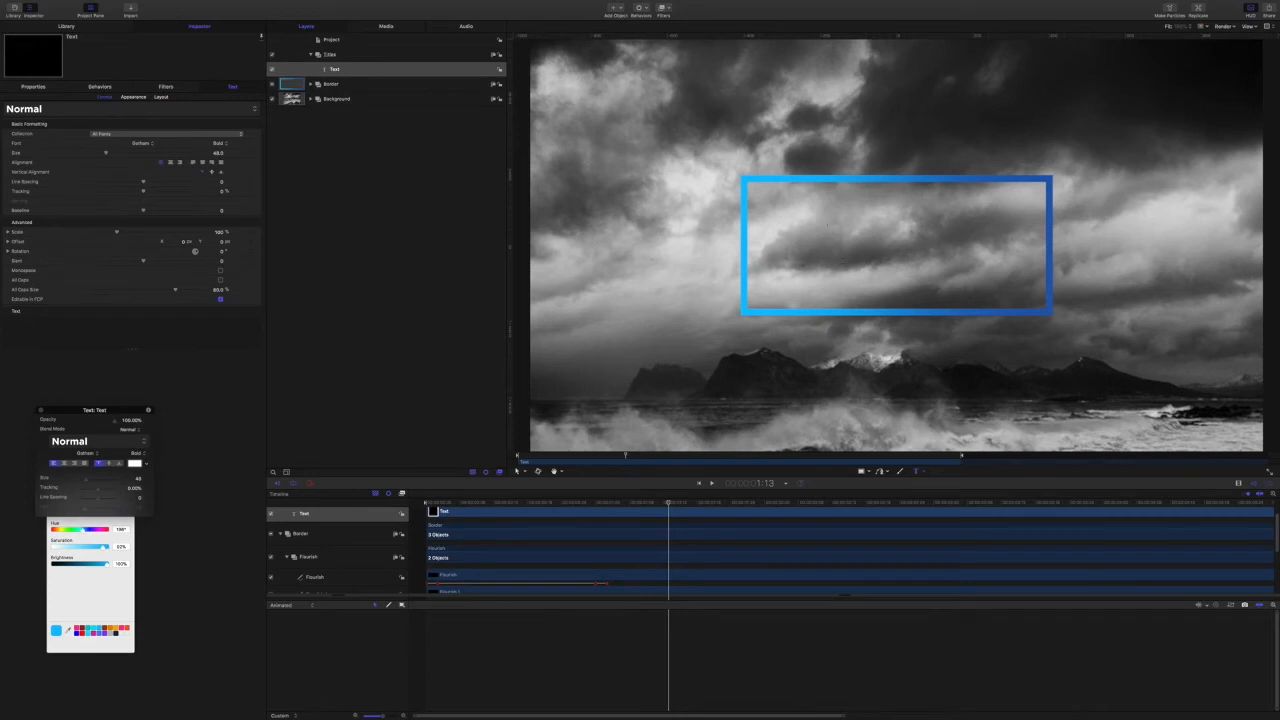
type("MOTION")
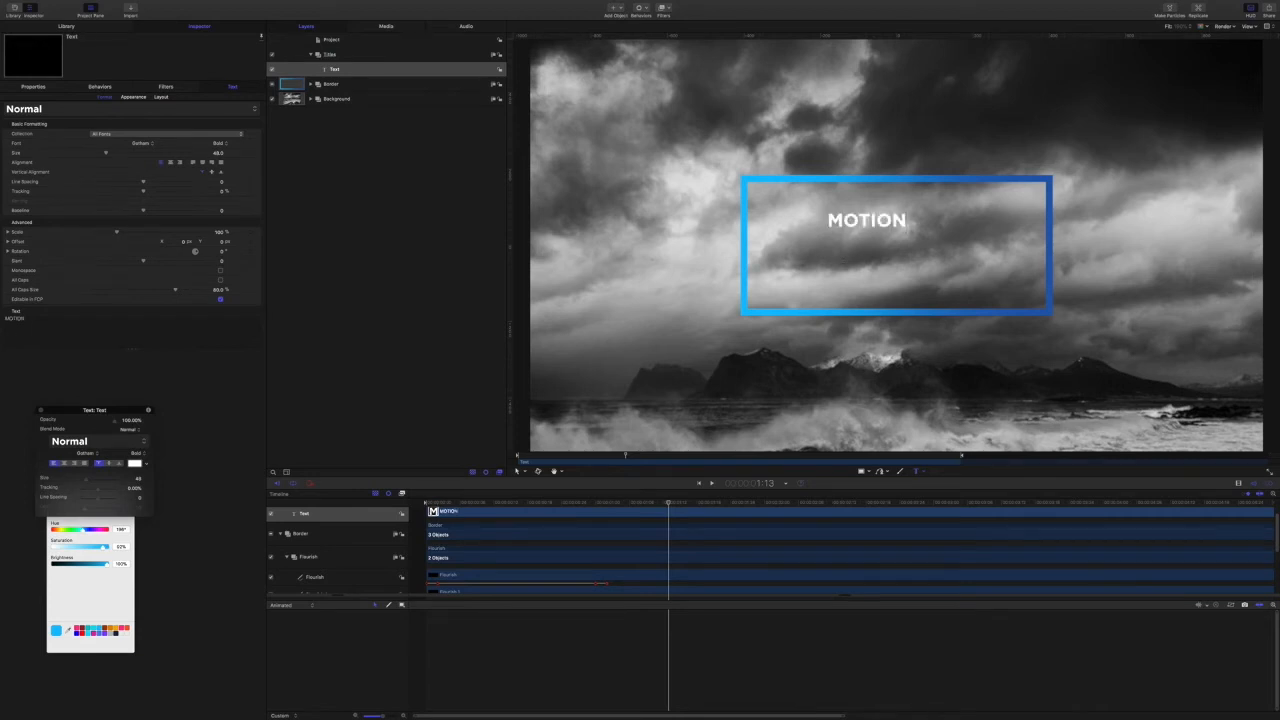
key("Escape")
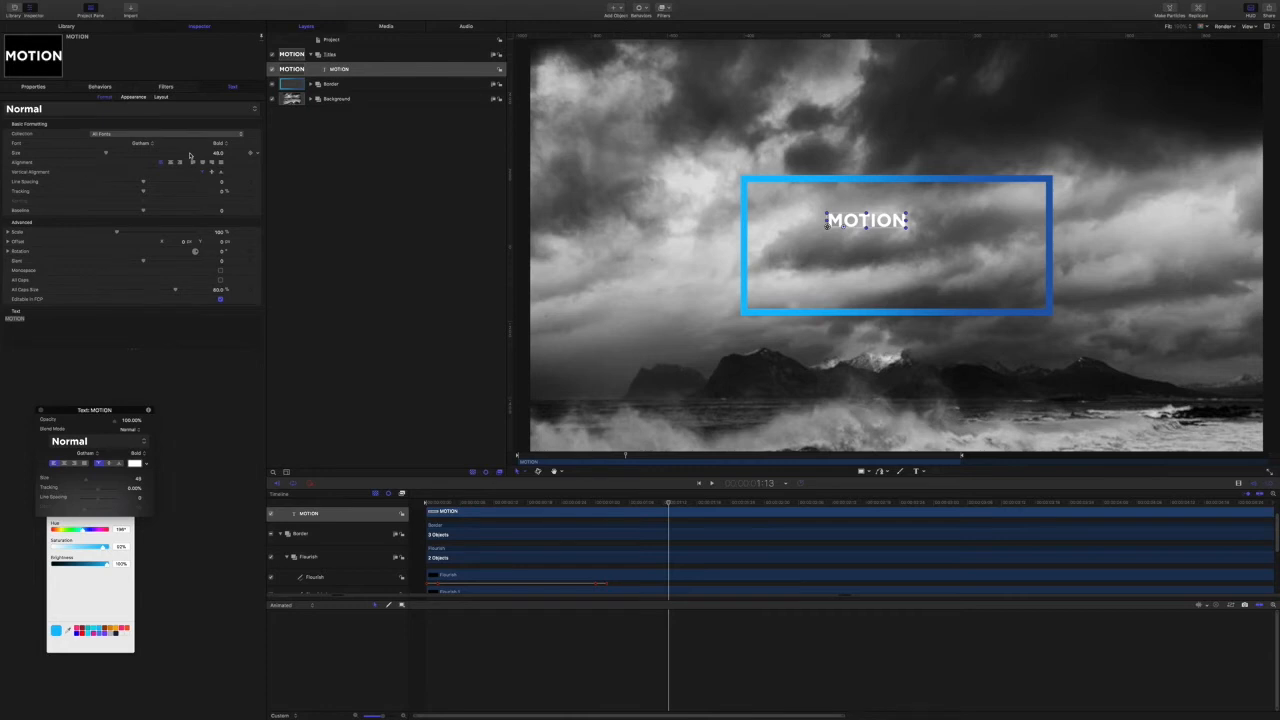
Browse the fonts previewed on the MOTION title and try Athelas.
left_click(152, 145)
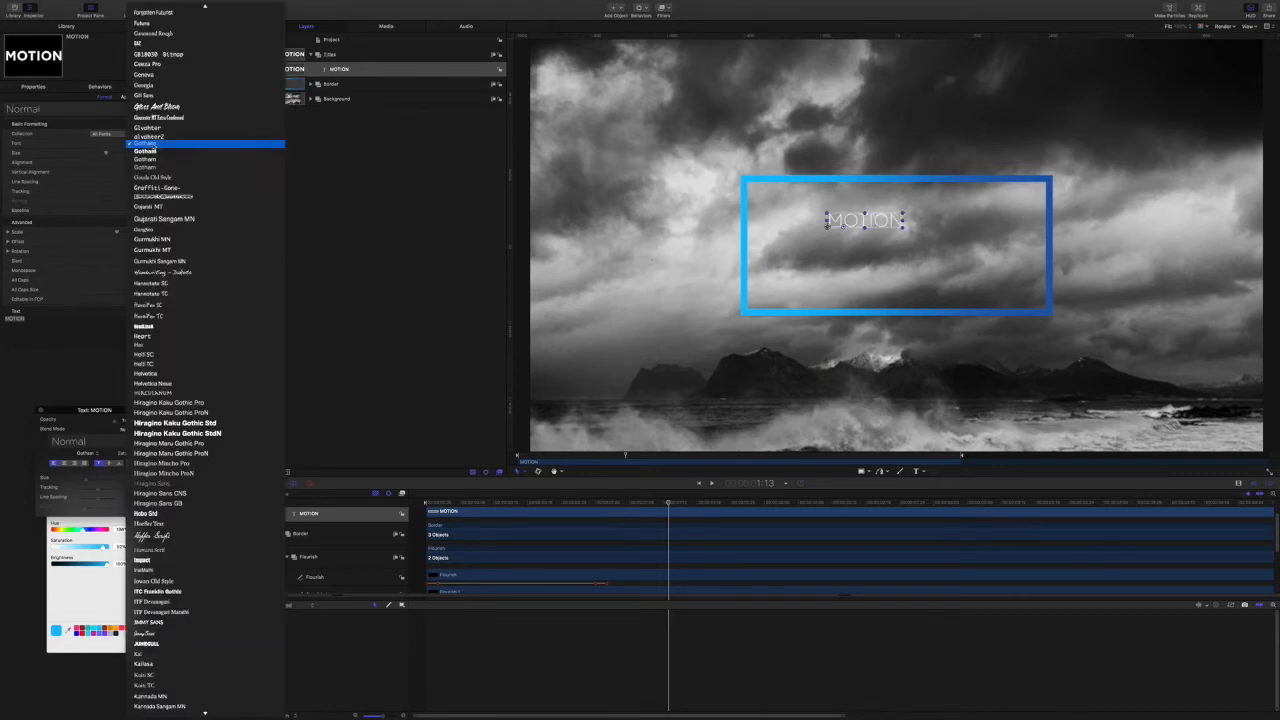
scroll(152, 143, "up", 20)
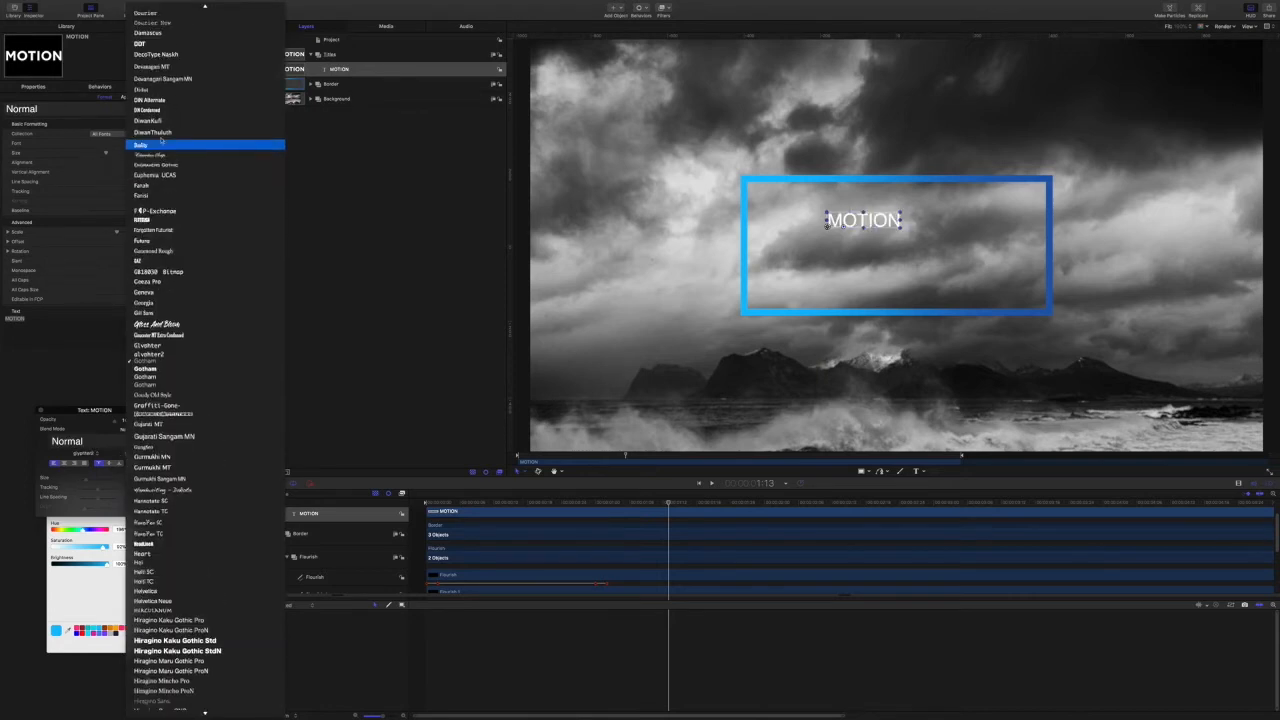
scroll(180, 88, "up", 5)
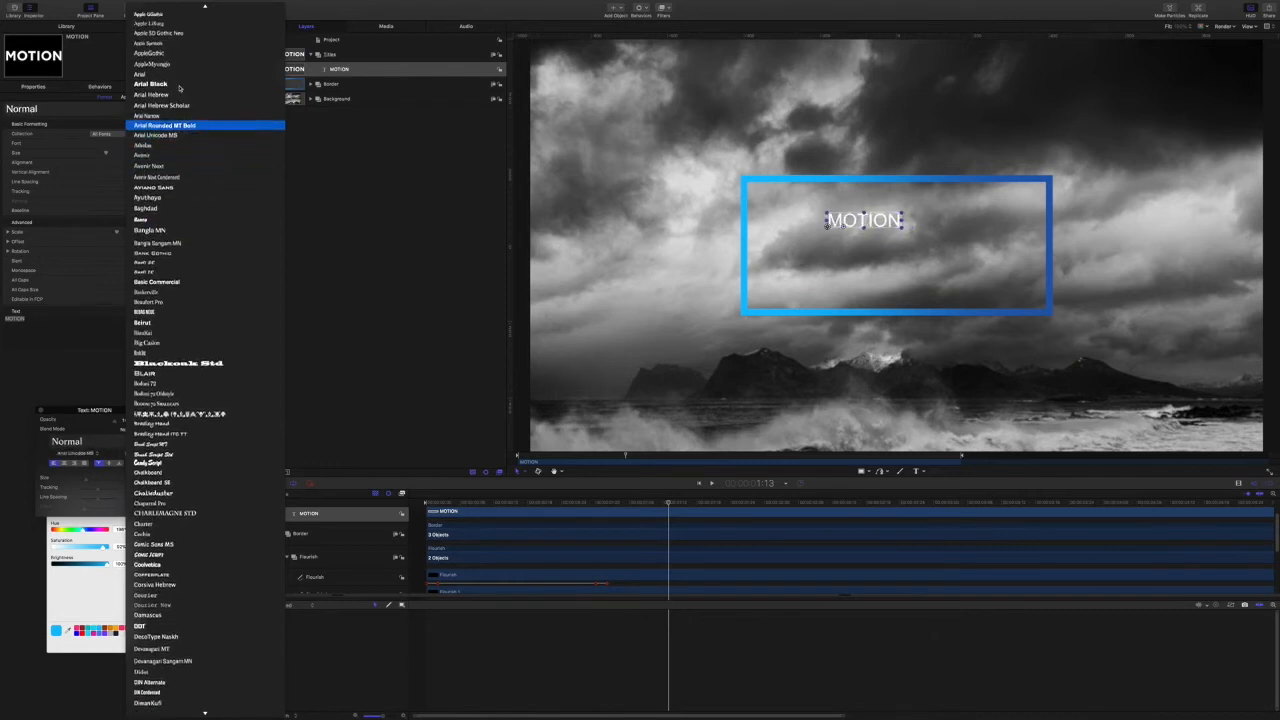
scroll(155, 187, "up", 5)
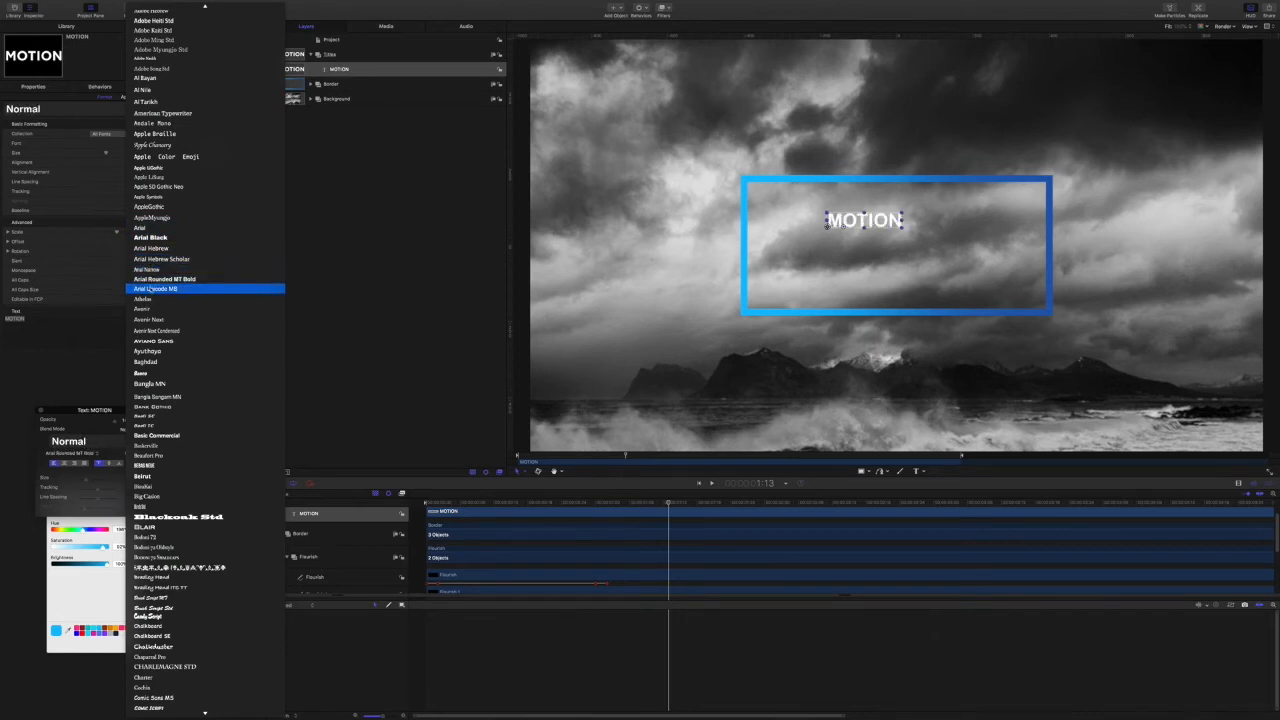
left_click(143, 298)
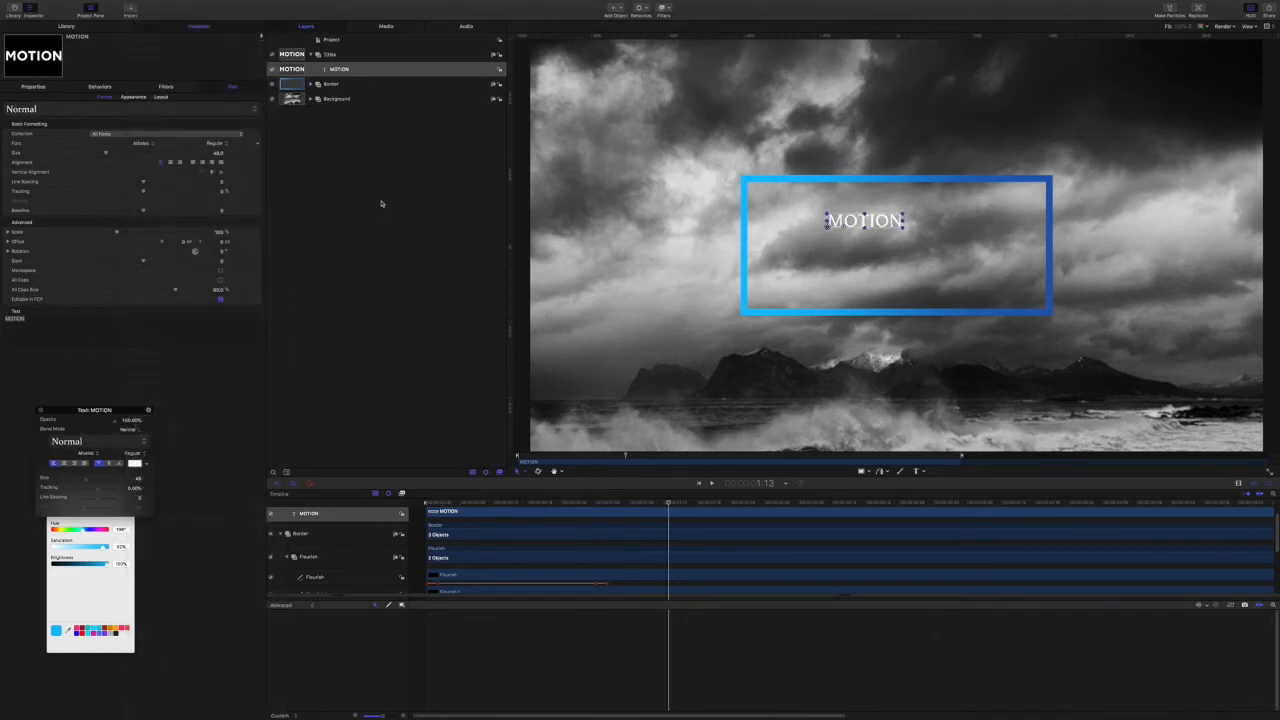
Set the MOTION title's font to Gotham with the Black style.
left_click(146, 145)
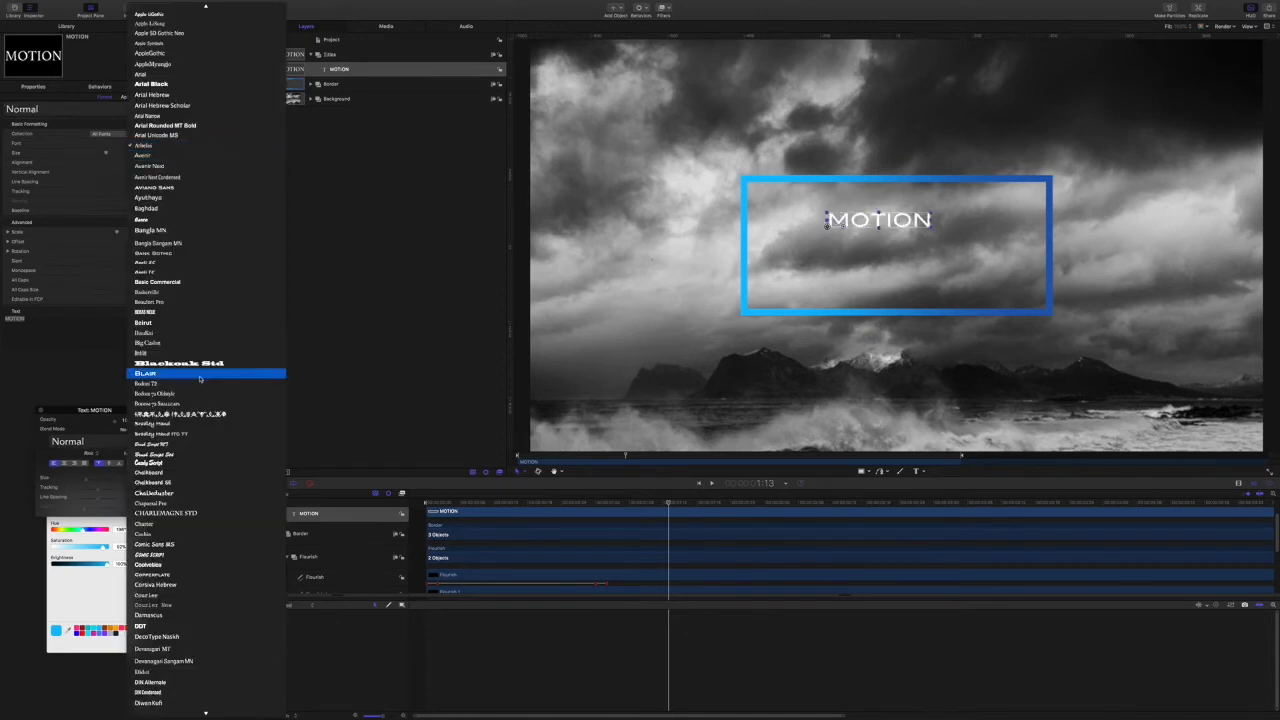
scroll(201, 379, "down", 1)
scroll(201, 379, "down", 4)
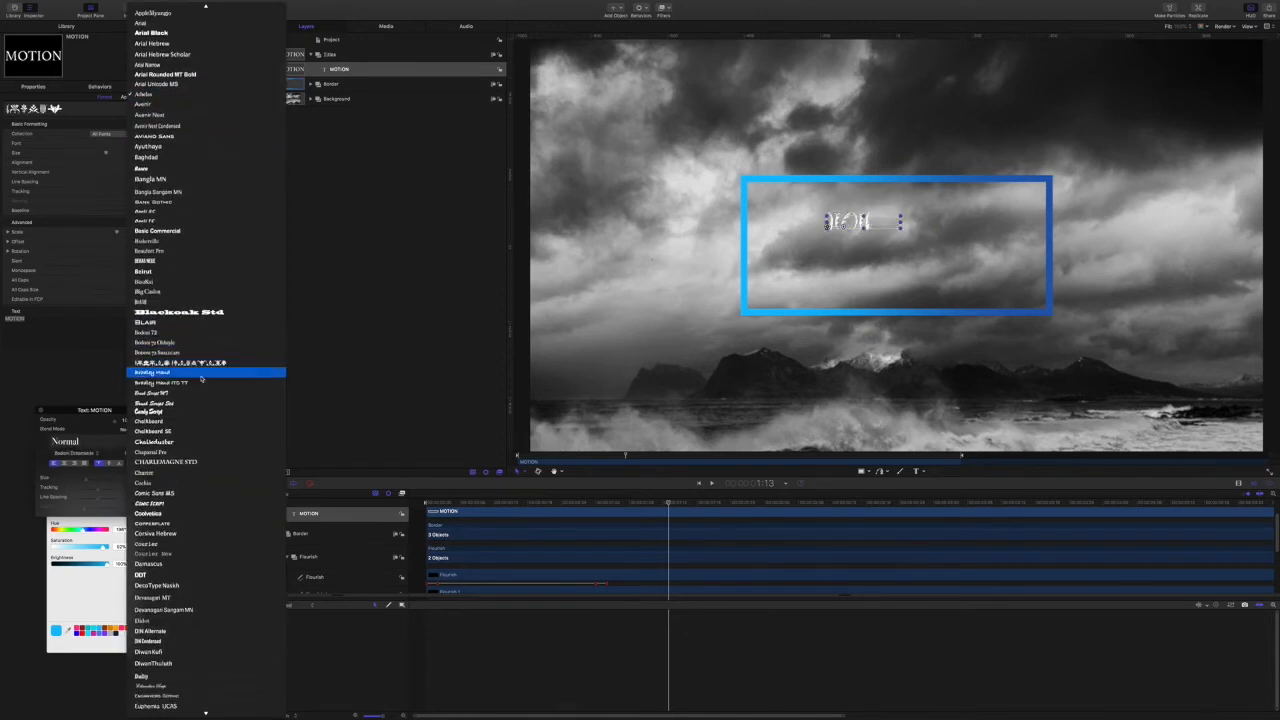
scroll(201, 379, "down", 5)
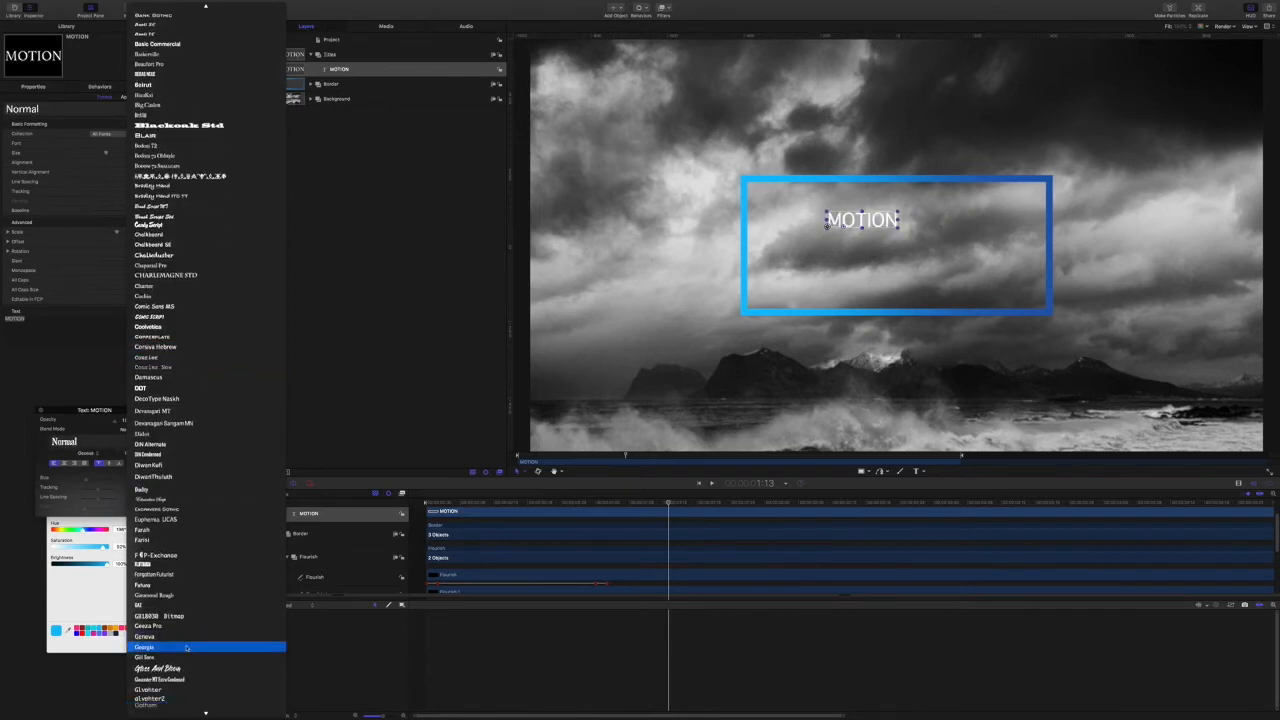
scroll(145, 703, "down", 1)
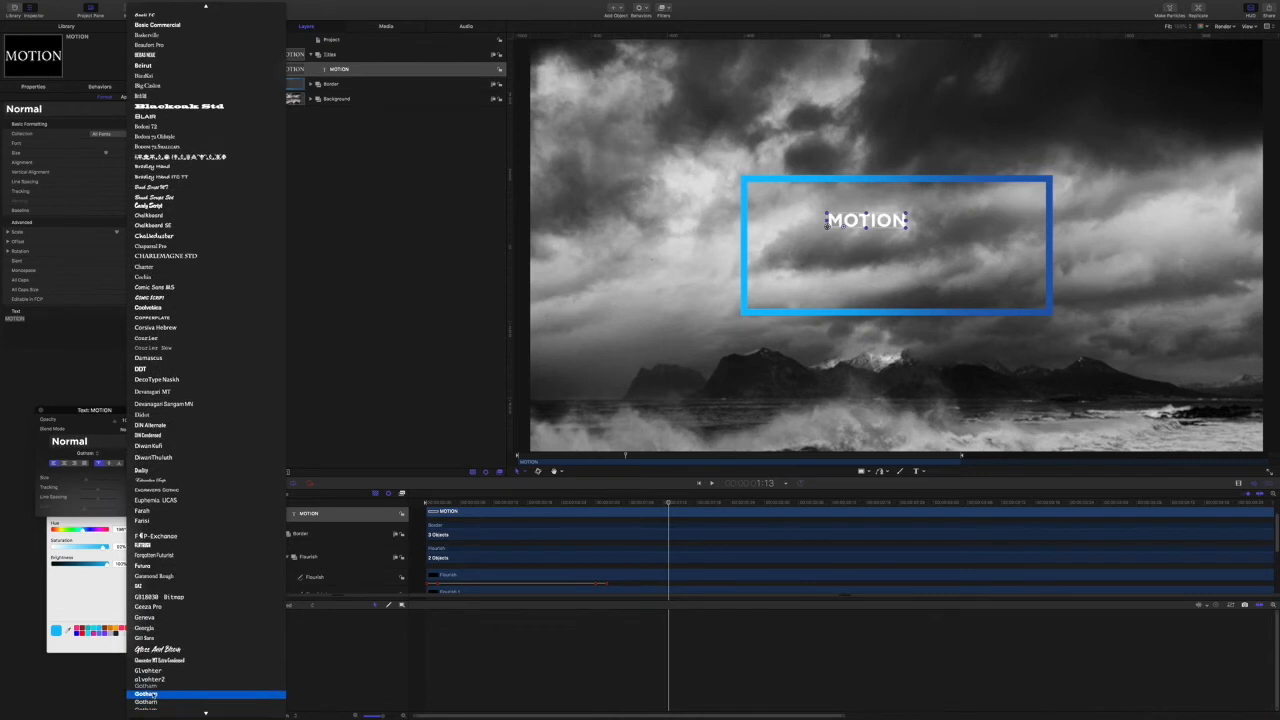
left_click(150, 693)
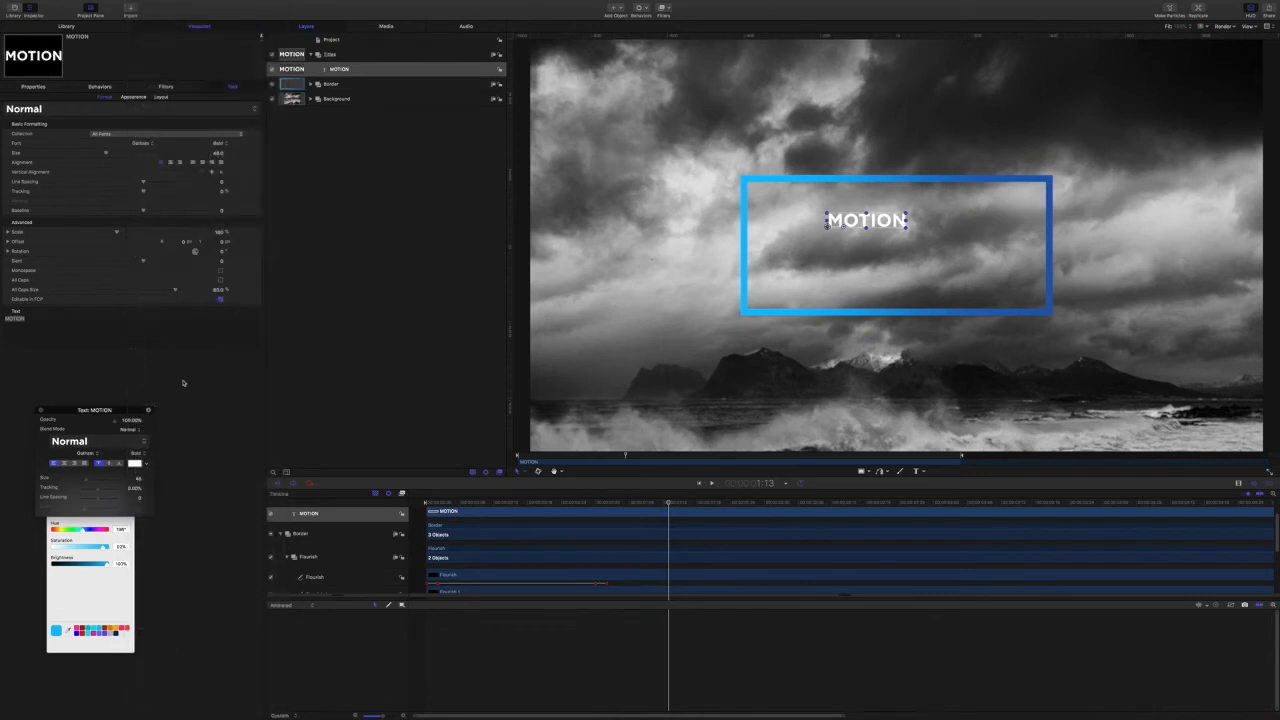
left_click(227, 145)
left_click(227, 145)
left_click(227, 145)
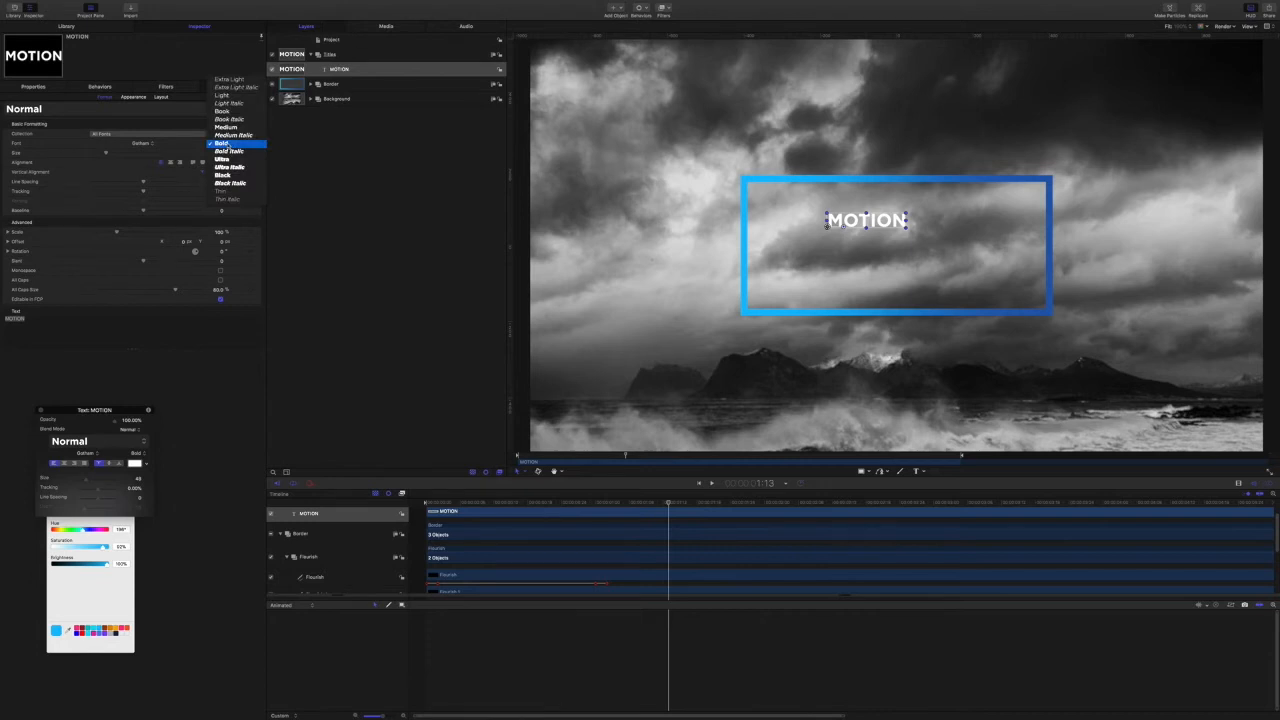
left_click(226, 175)
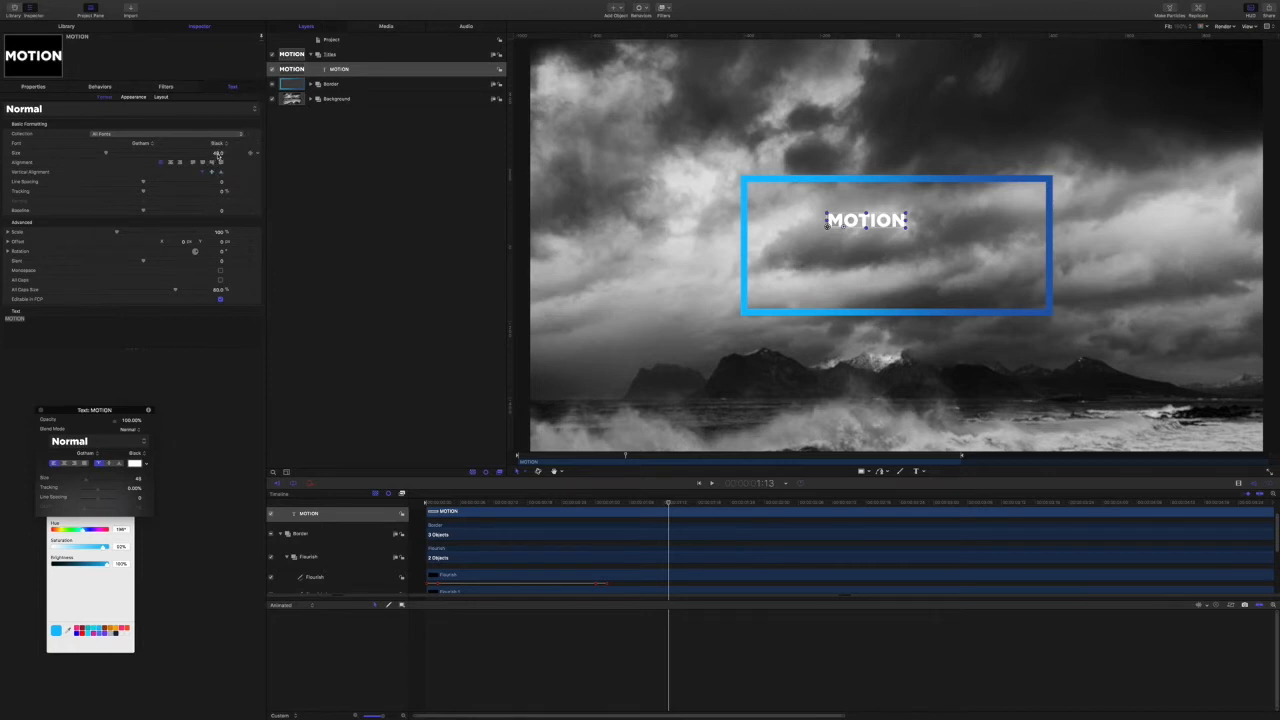
Enlarge the MOTION title's font size until it nearly spans the border's width, and centre-align the text.
left_click(218, 154)
type("140")
key("Return")
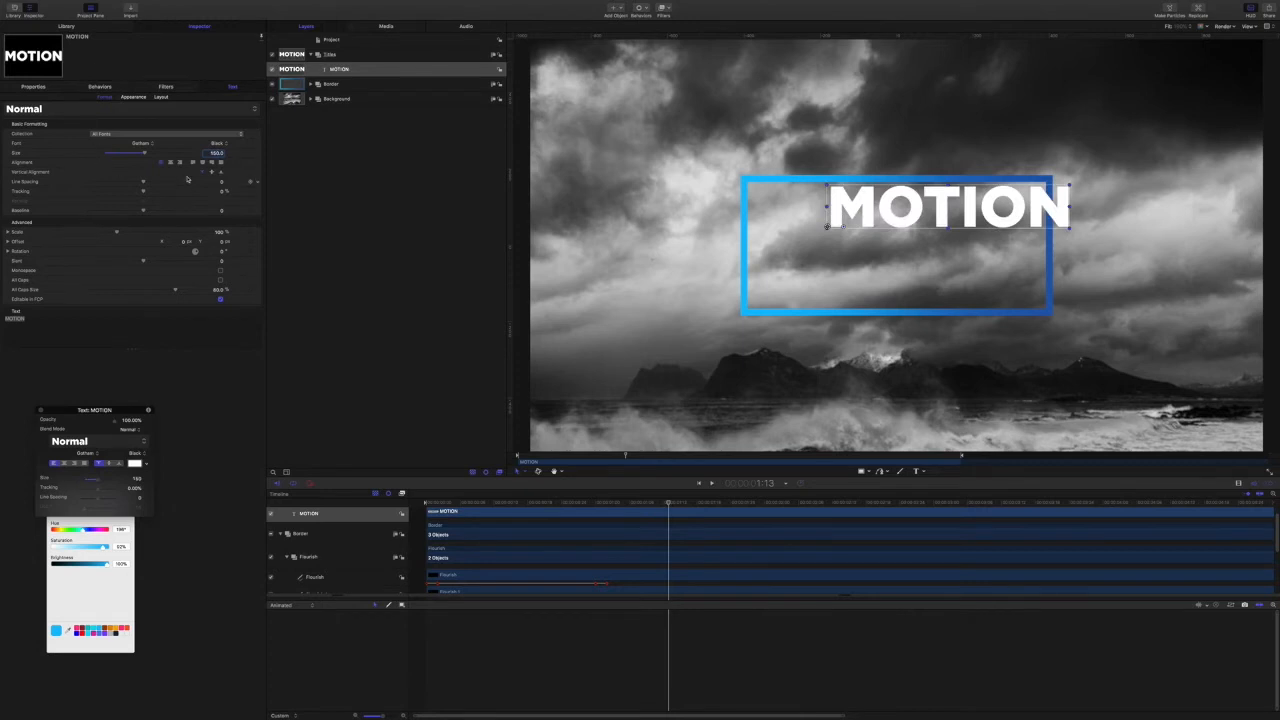
left_click(170, 162)
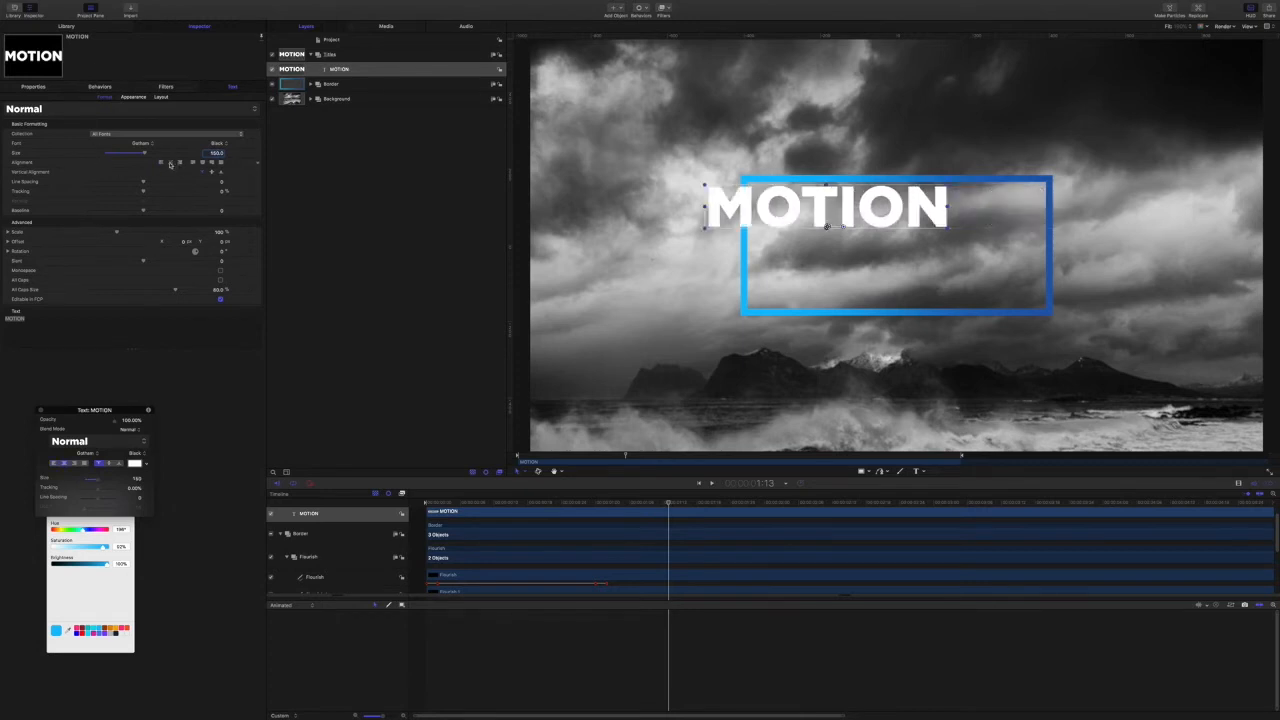
Reset the MOTION title's position to 0 on X, Y and Z.
left_click(33, 86)
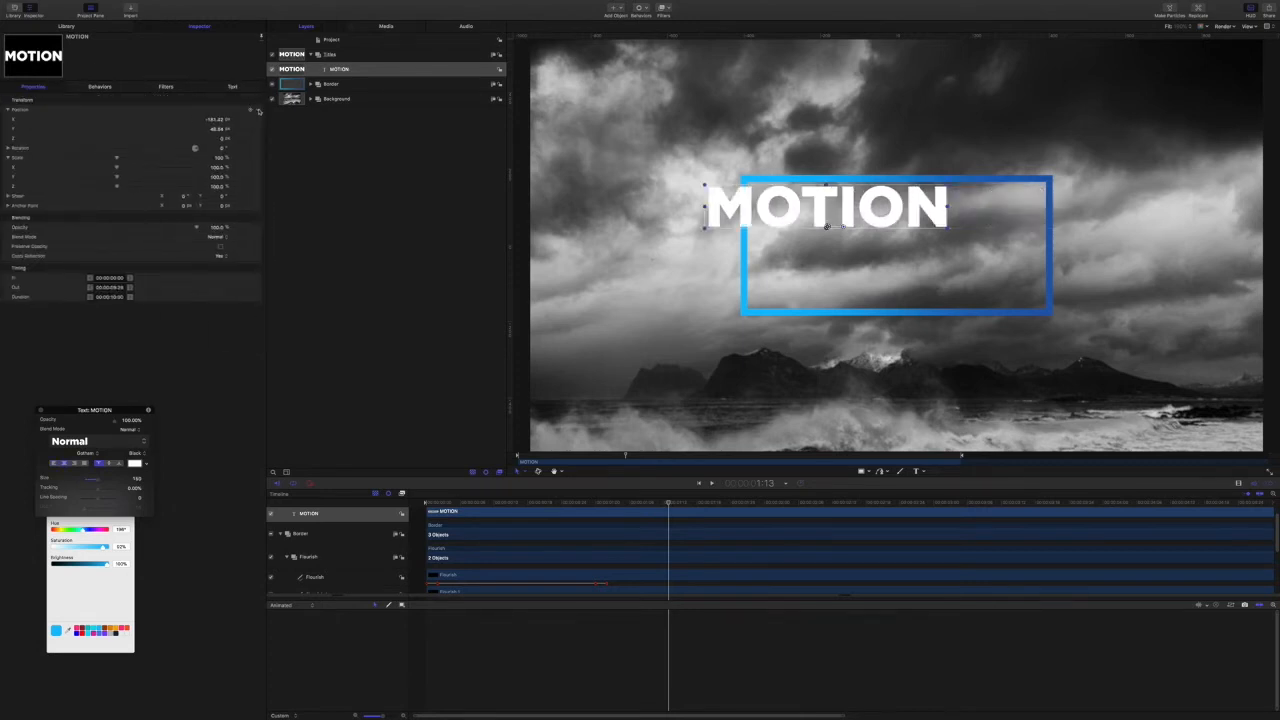
left_click(258, 111)
left_click(290, 117)
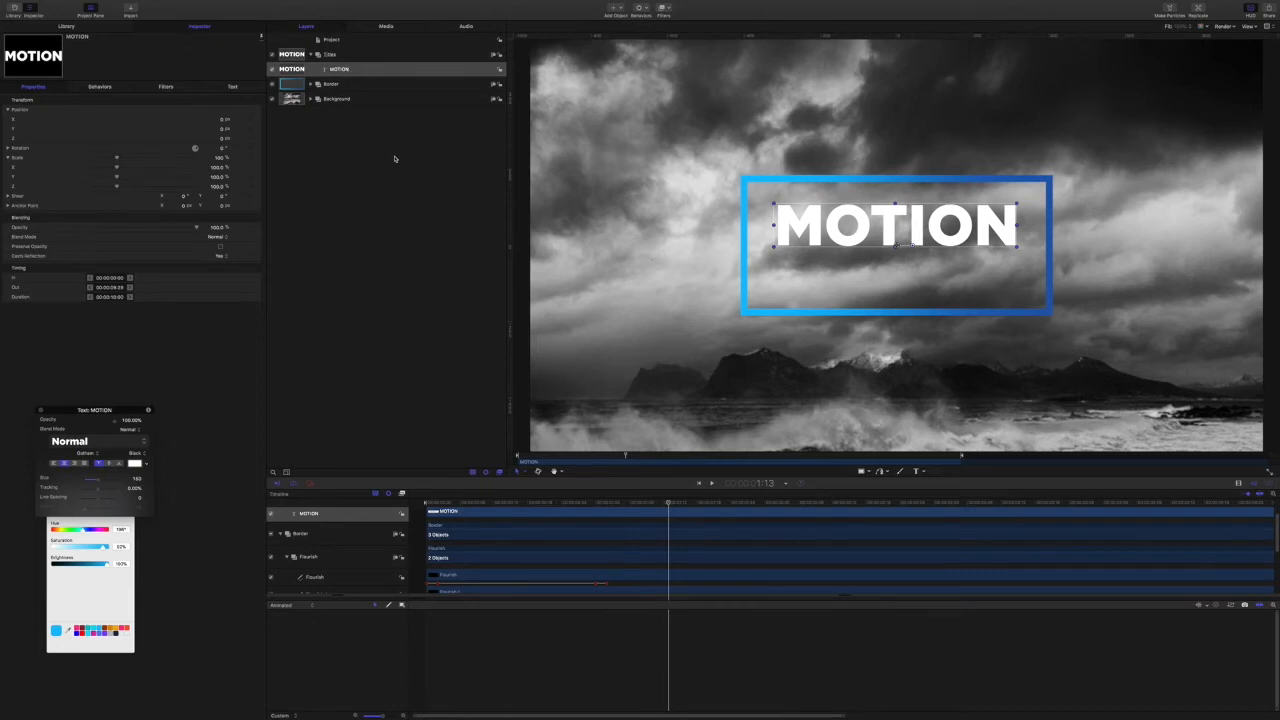
Duplicate the MOTION title and rename the copy's layer MOTION.
key("super+d")
left_click(361, 70)
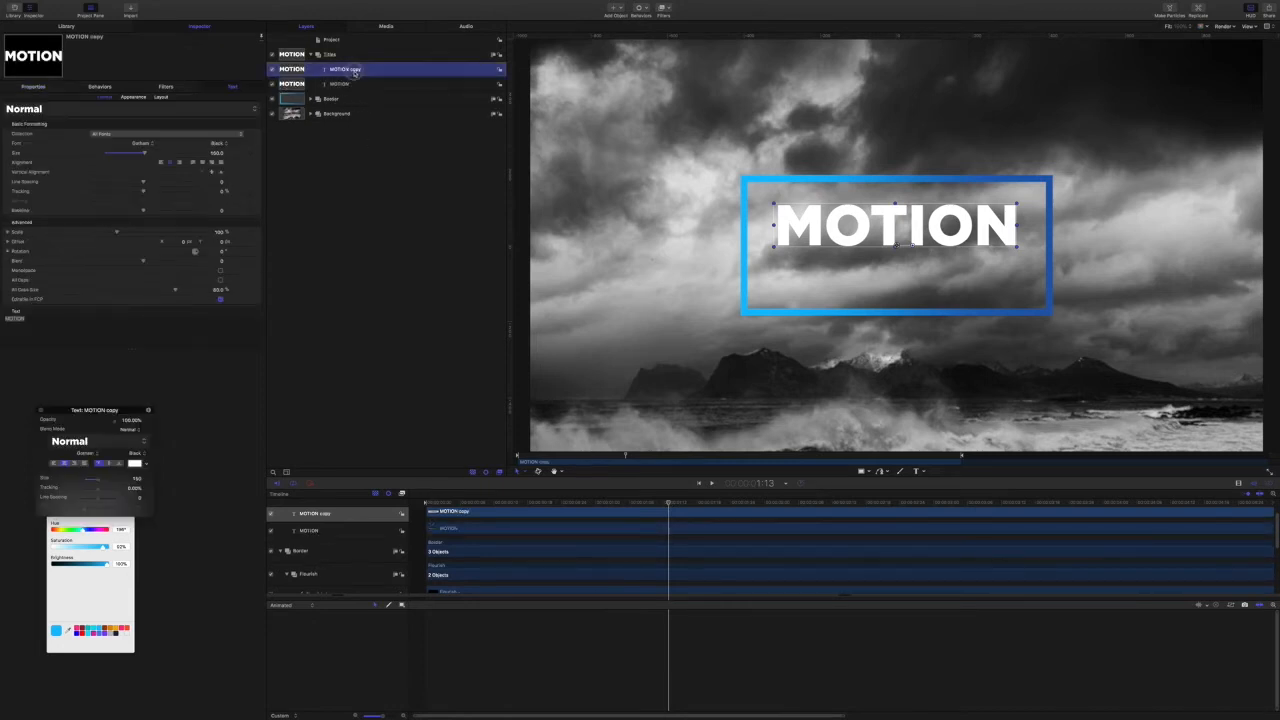
double_click(361, 70)
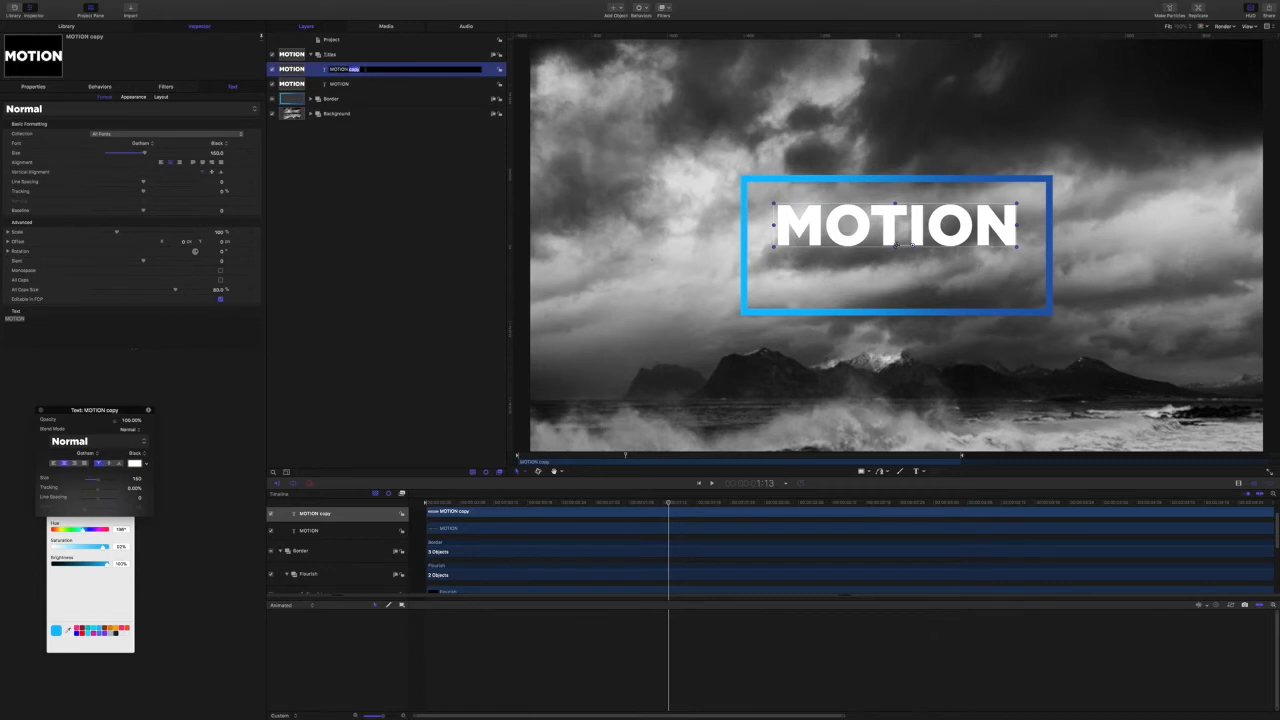
key("BackSpace")
key("Return")
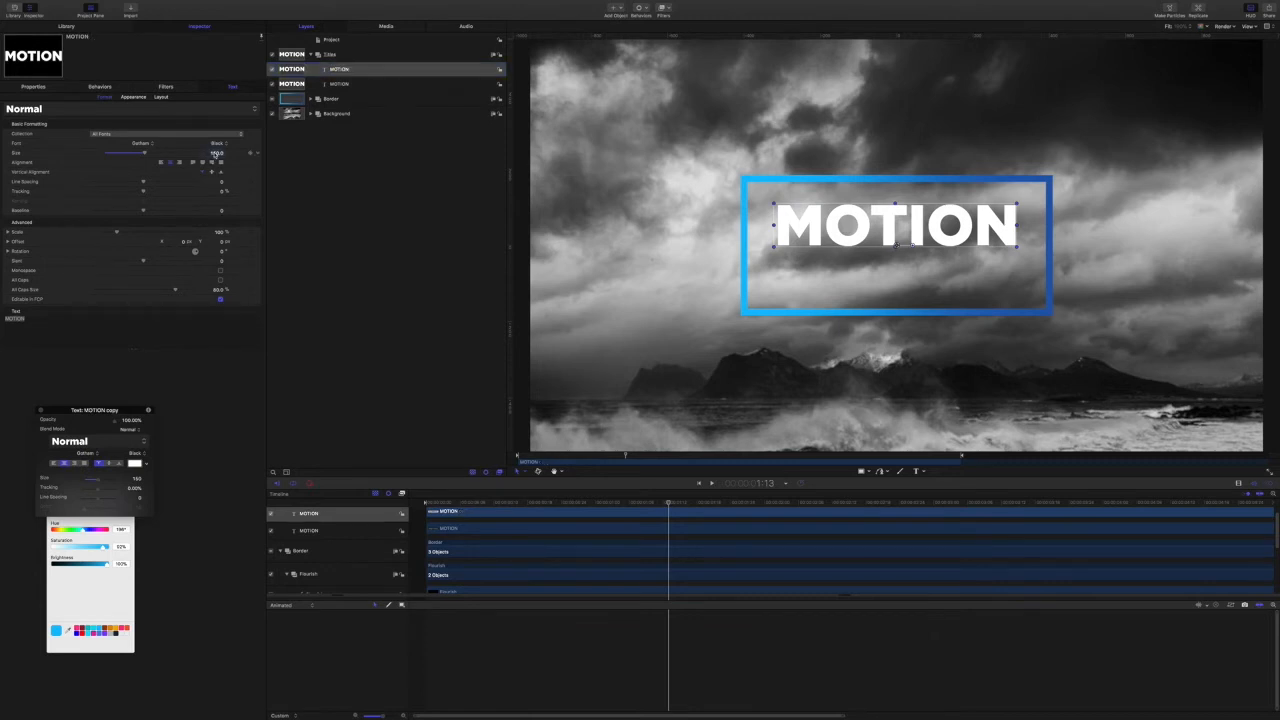
Set the duplicated title's font size to 48 and its style to Book.
type("48")
key("Return")
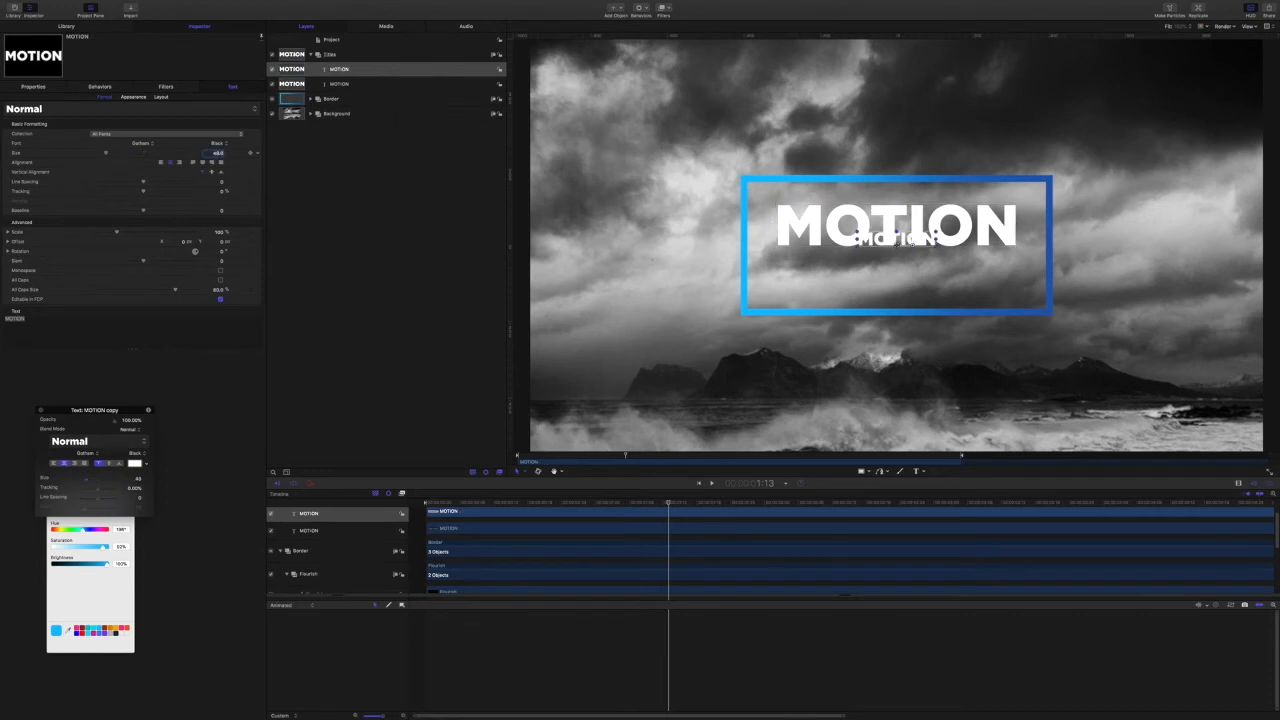
left_click(218, 143)
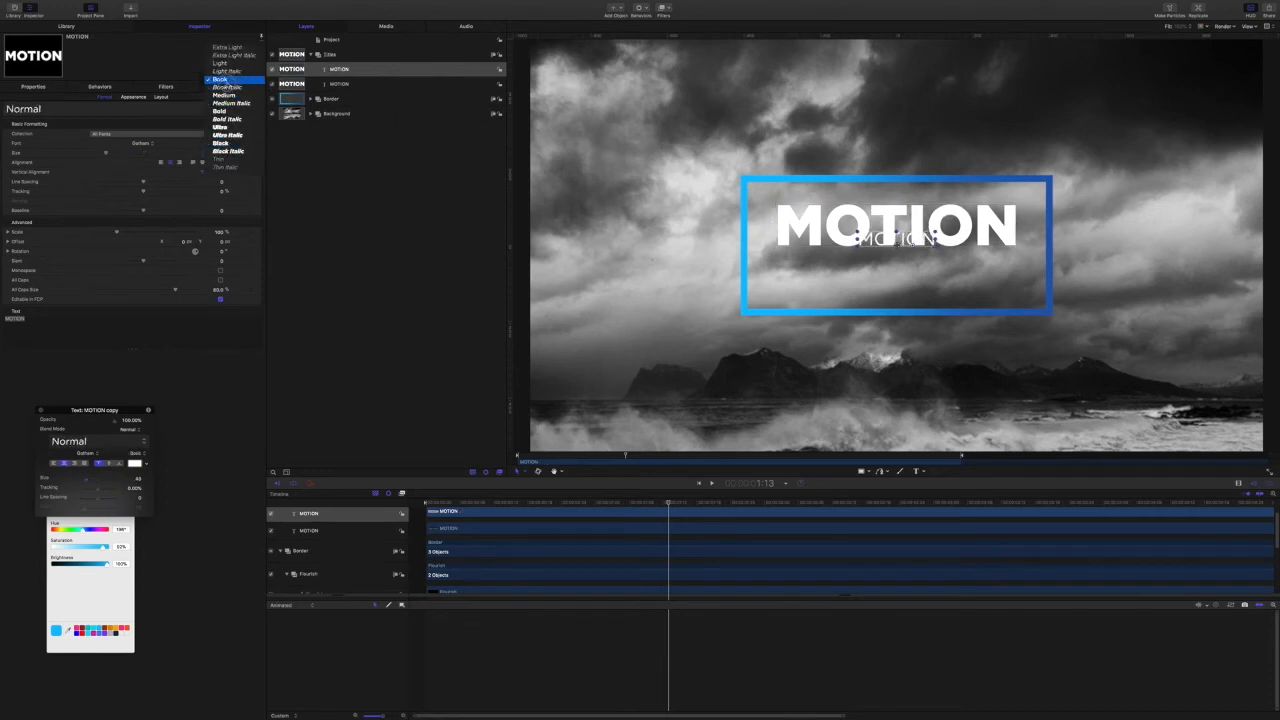
left_click(224, 80)
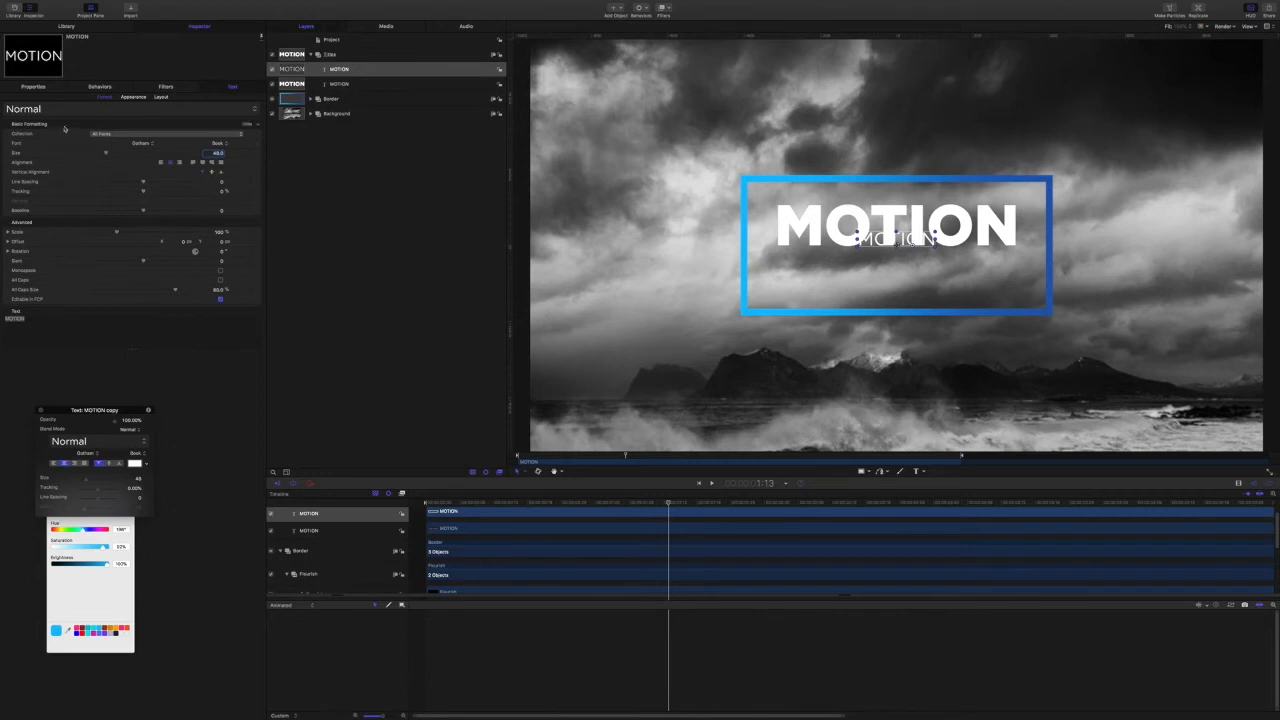
Lower the duplicated title until it sits just below the large MOTION text, and change its wording to TITLE.
left_click(34, 87)
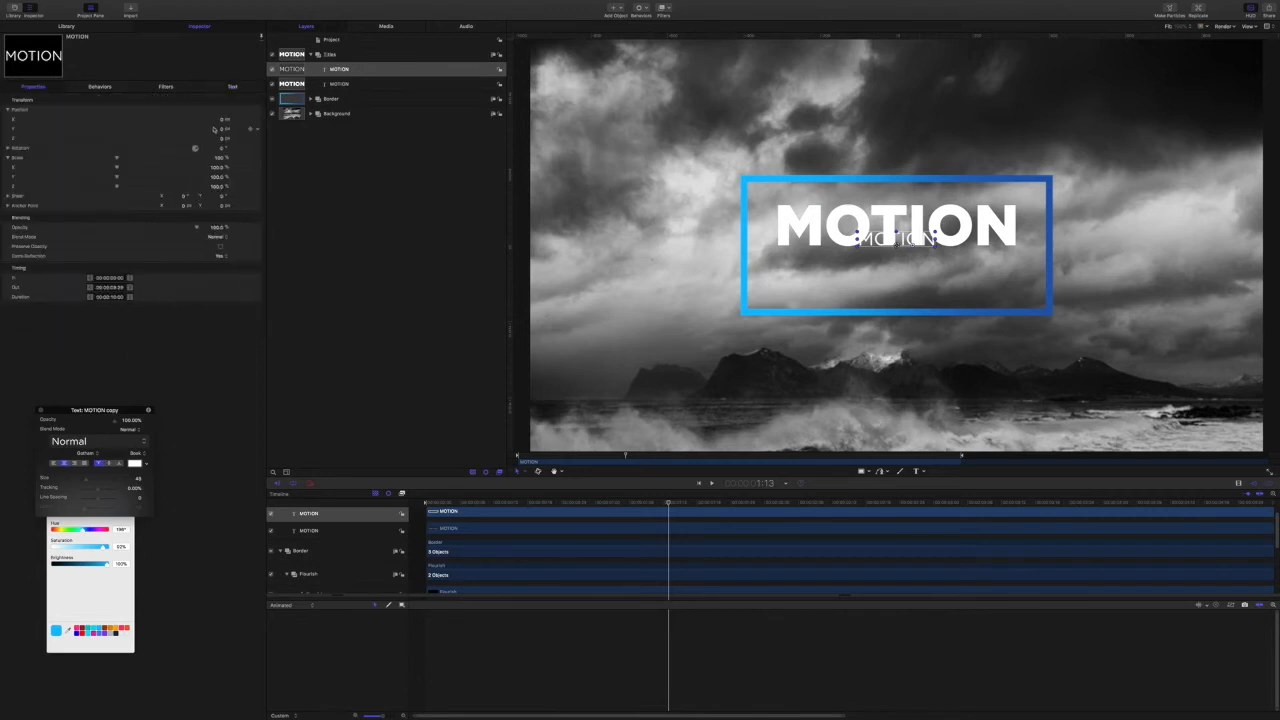
left_click_drag(220, 130, 196, 134)
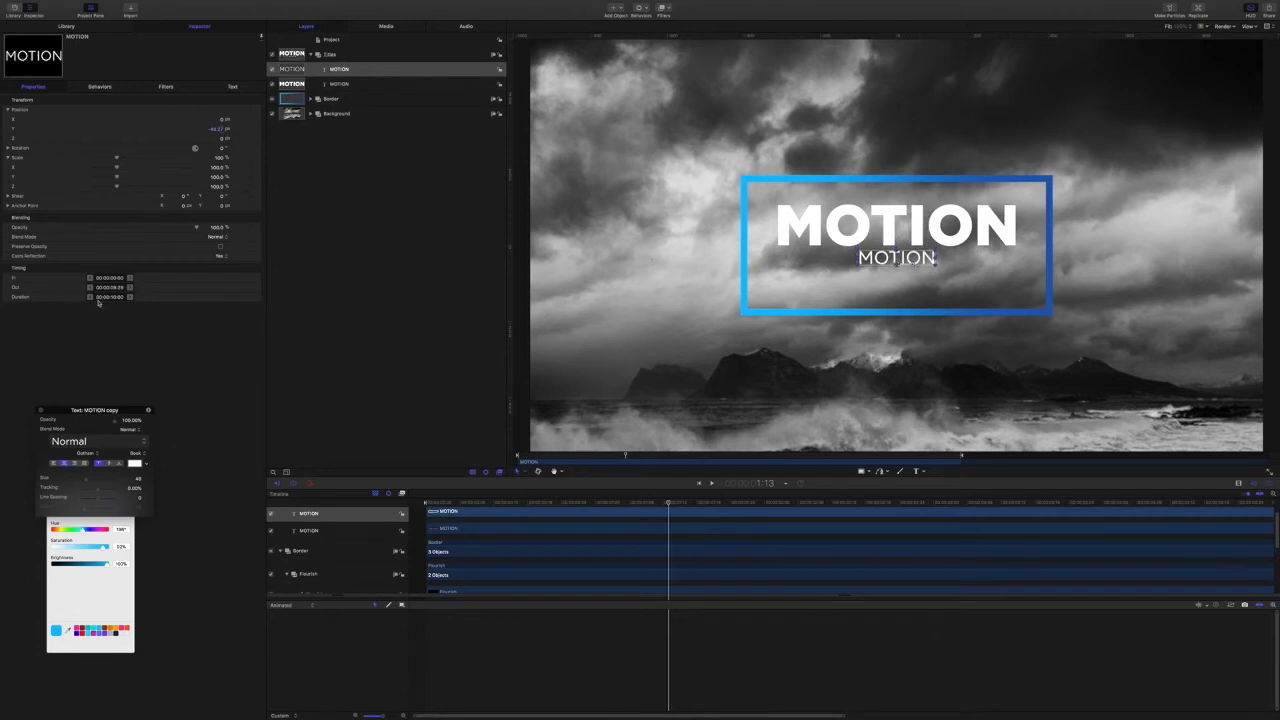
left_click(232, 87)
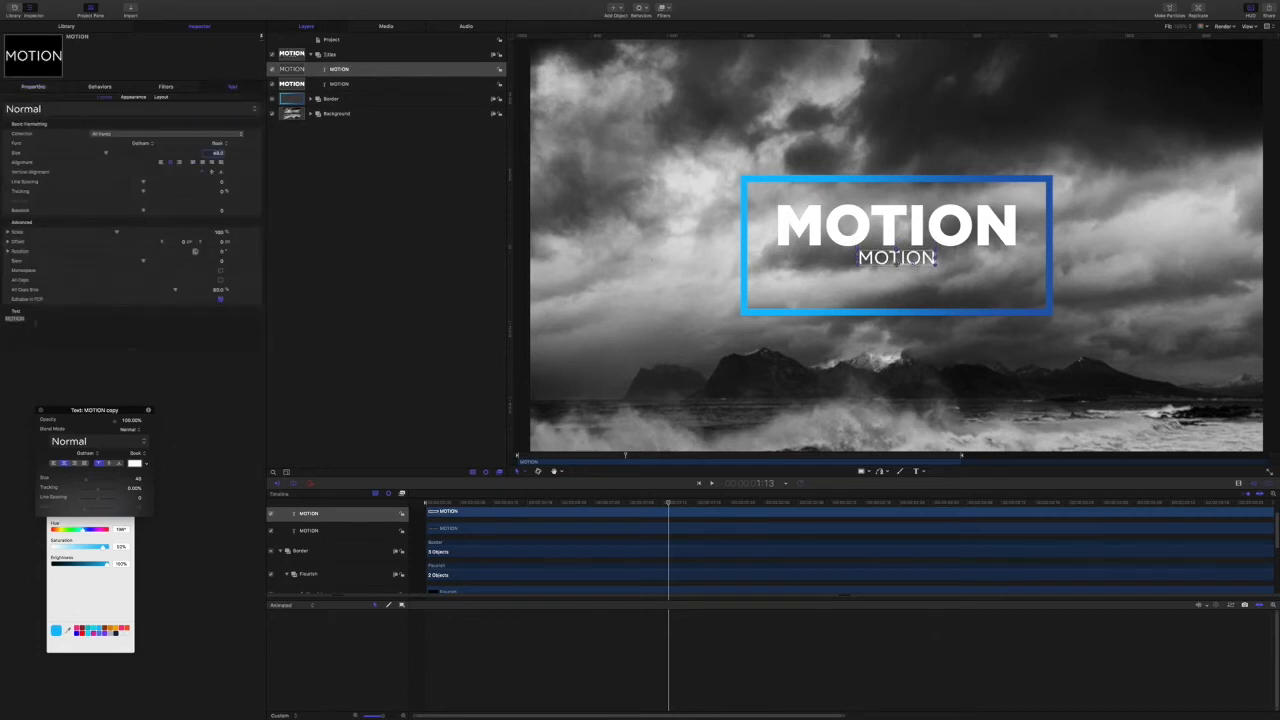
left_click_drag(35, 321, 5, 318)
type("TITL")
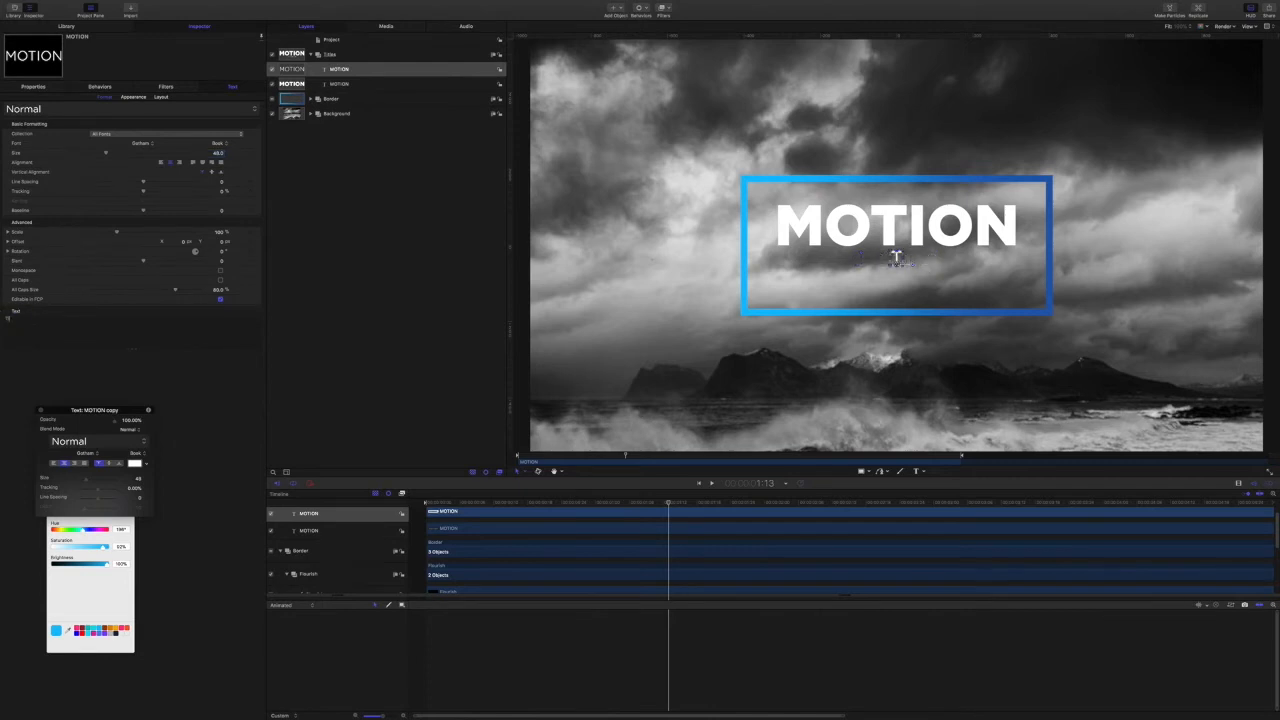
type("E")
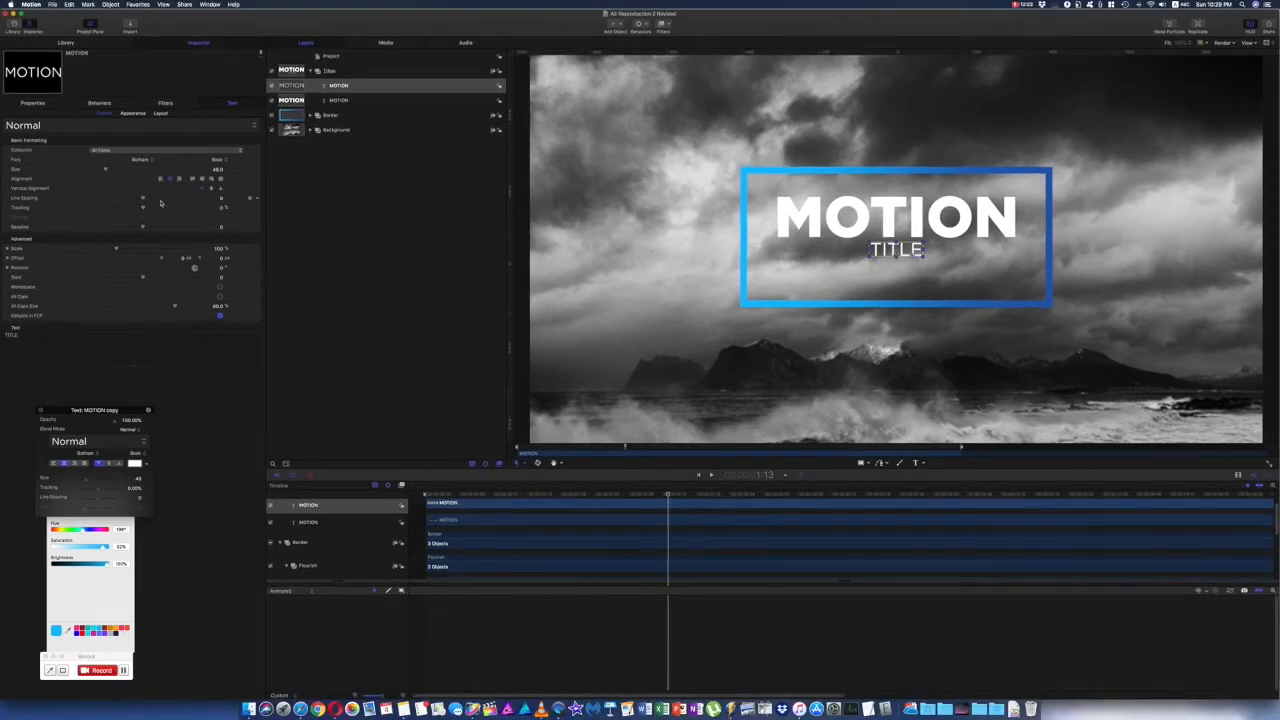
Set the TITLE text's font size to 50.
left_click(217, 169)
type("55")
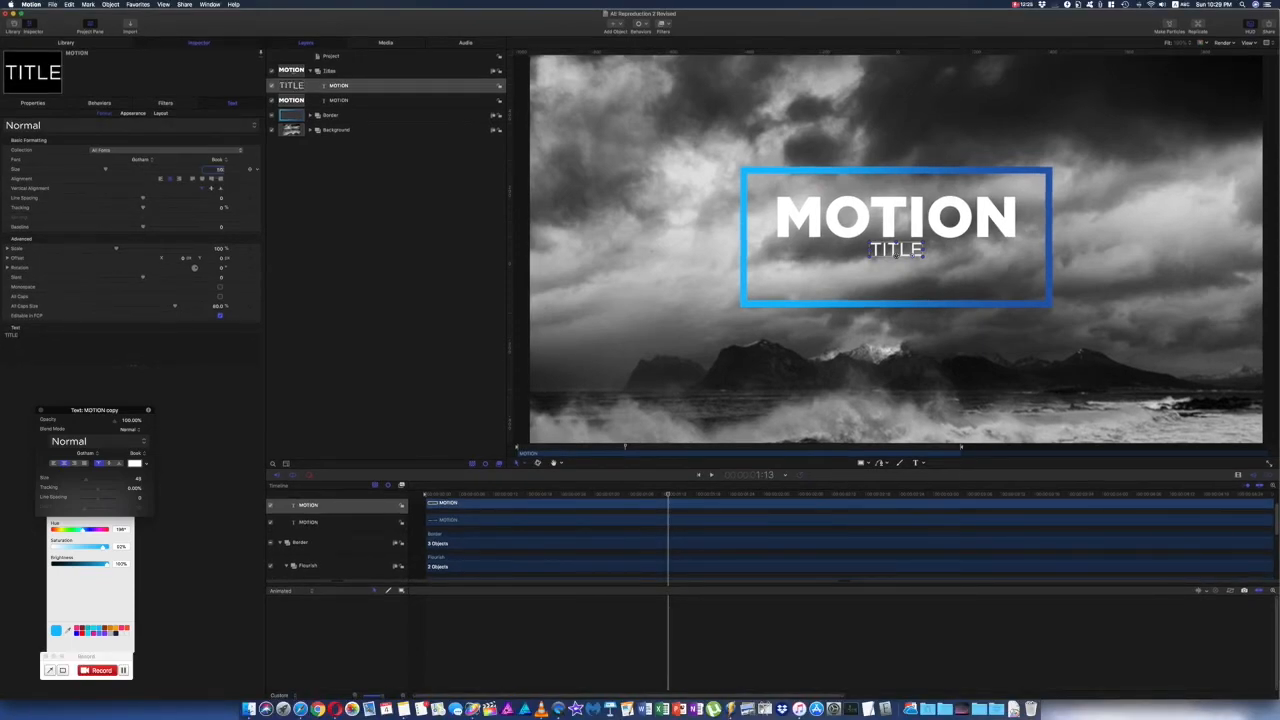
key("Return")
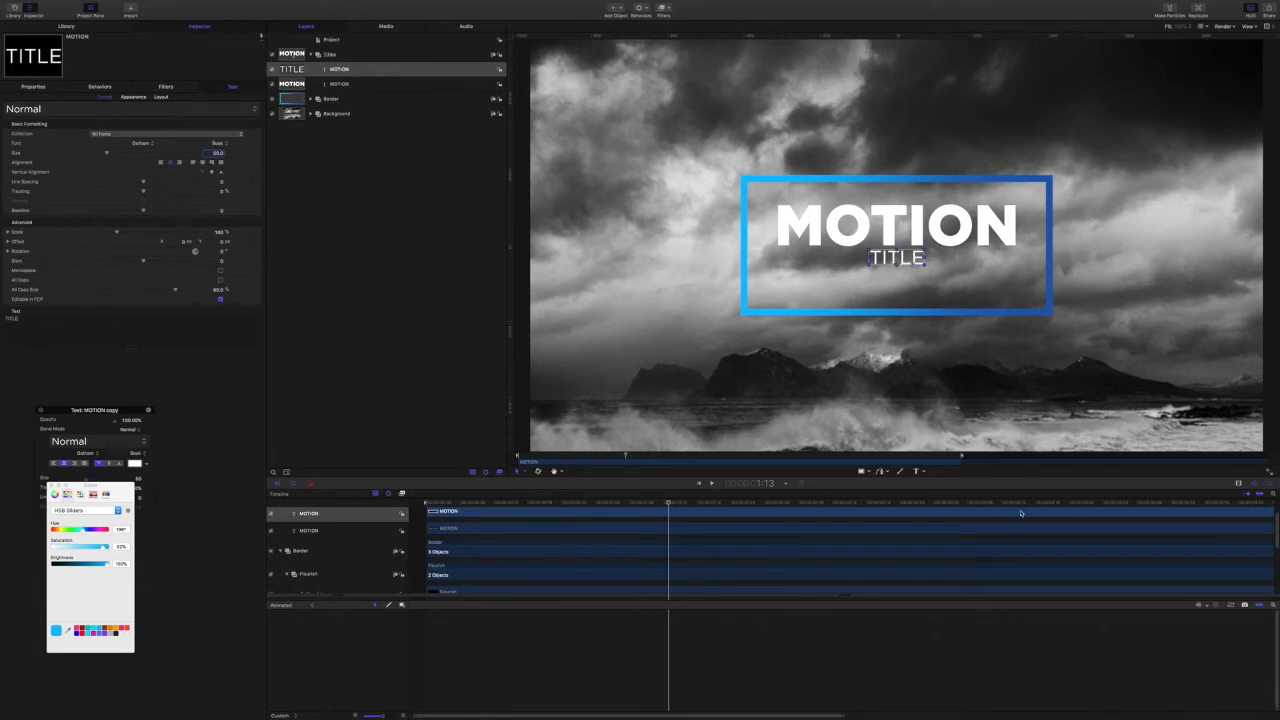
Move the large MOTION text layer above the TITLE text layer.
left_click(341, 84)
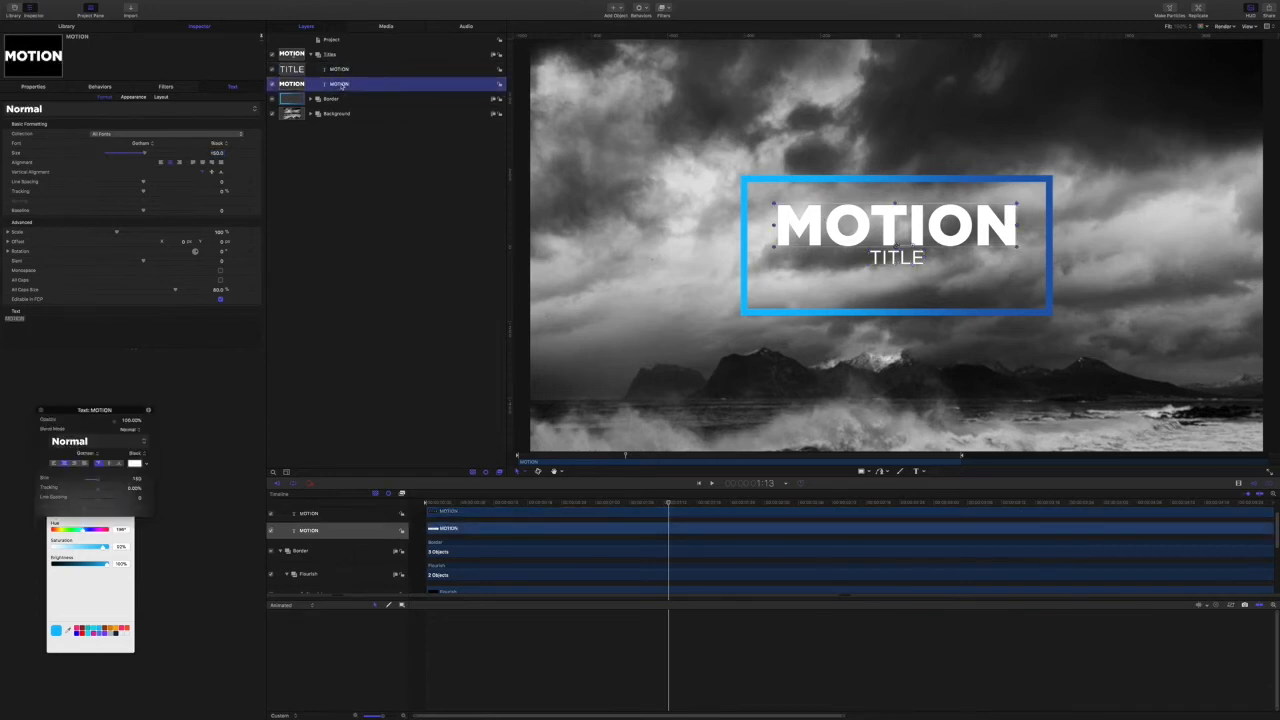
key("super+bracketright")
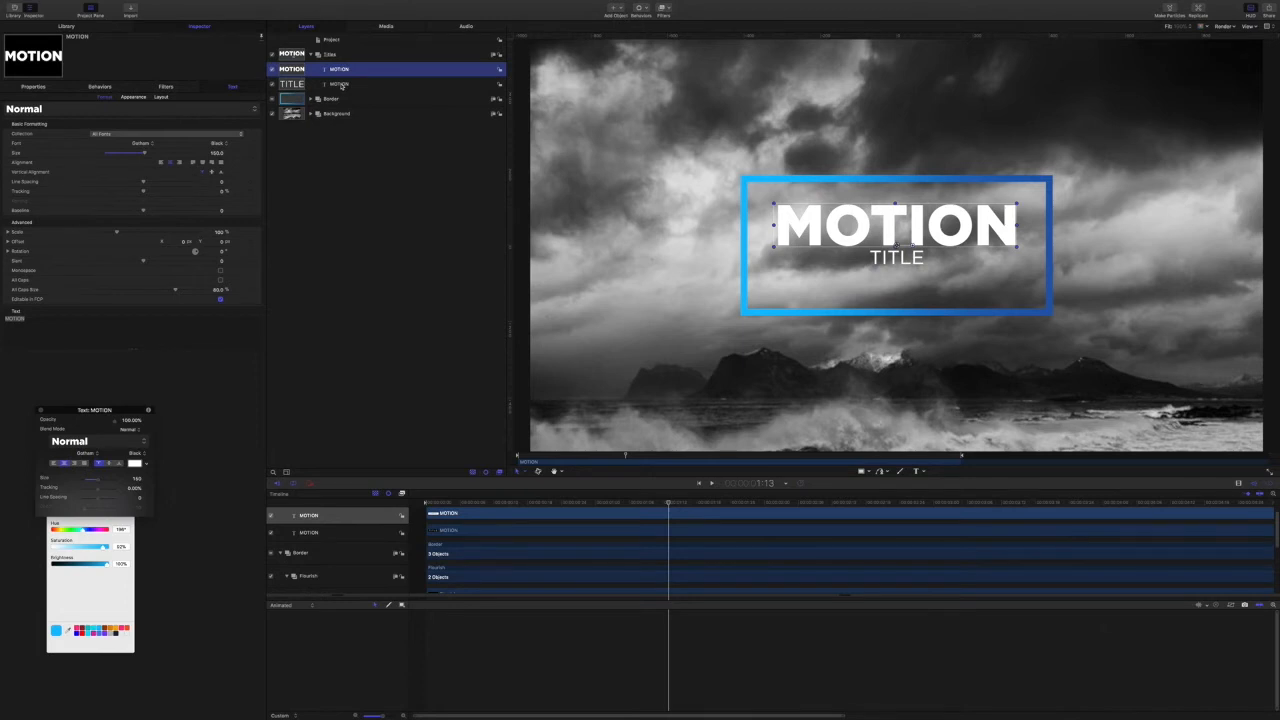
left_click(341, 84)
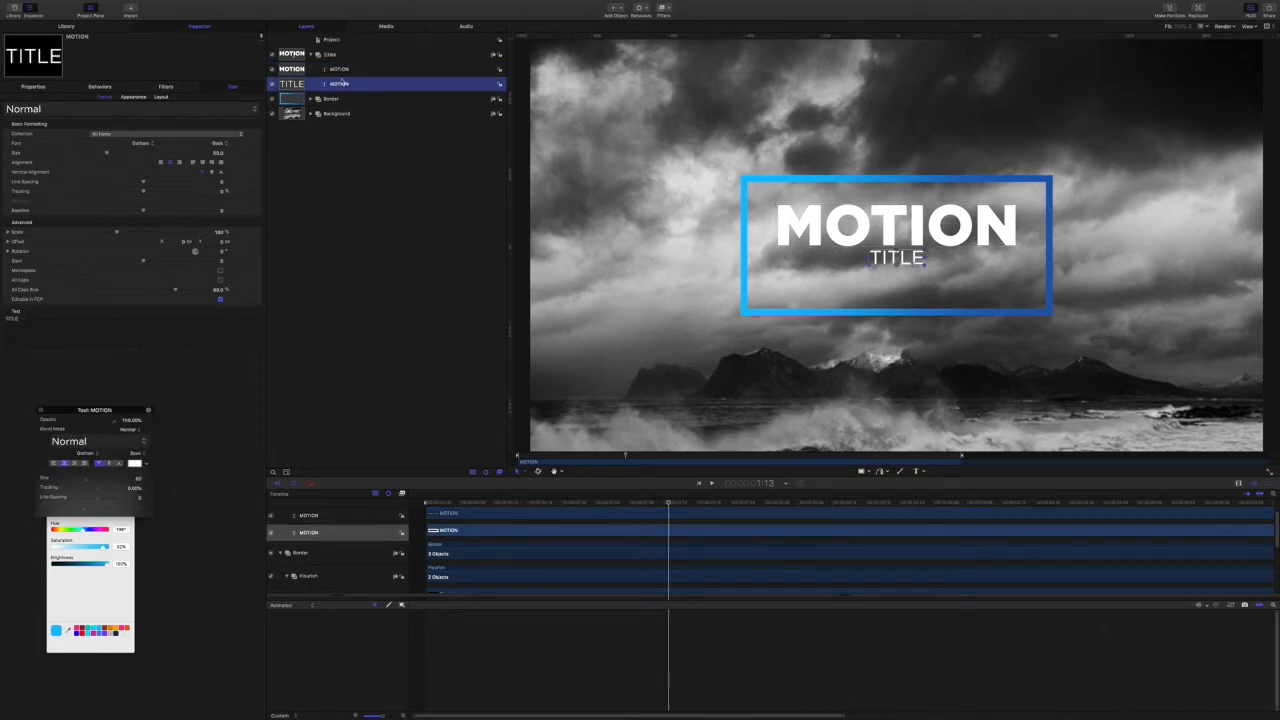
Trim the start of the large MOTION title to 1:00 in the timeline.
left_click(341, 69)
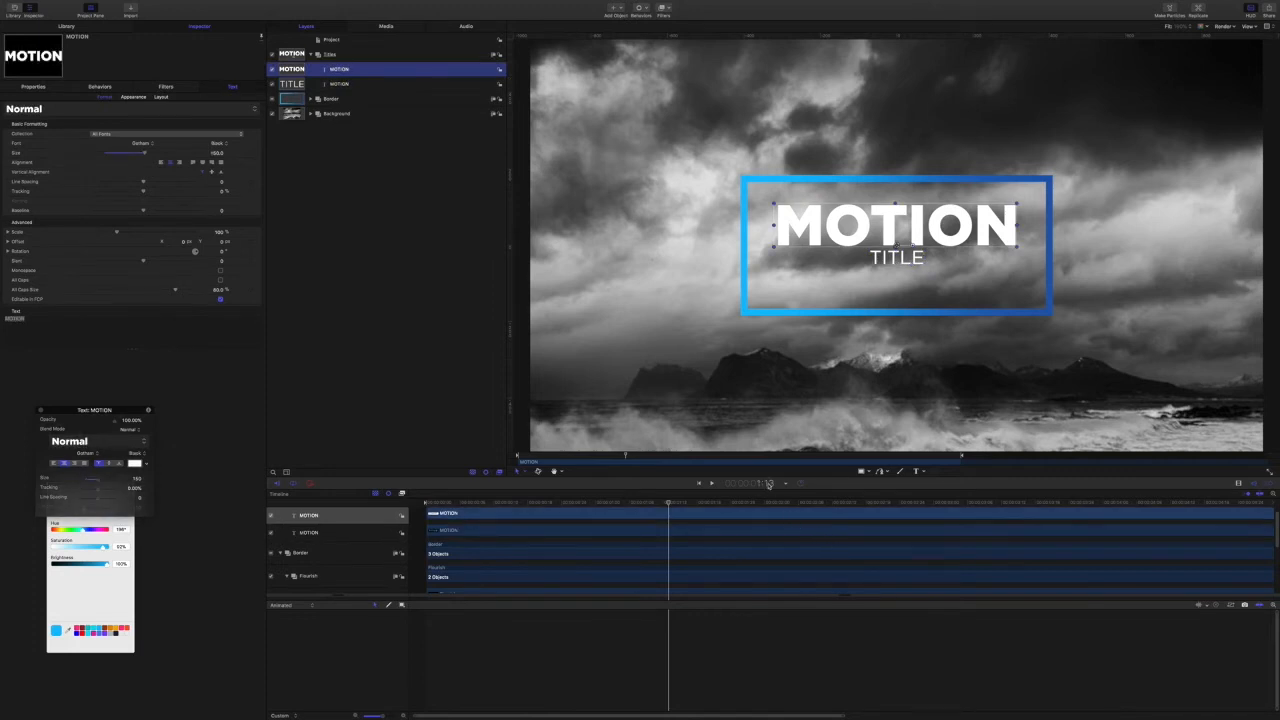
left_click(760, 483)
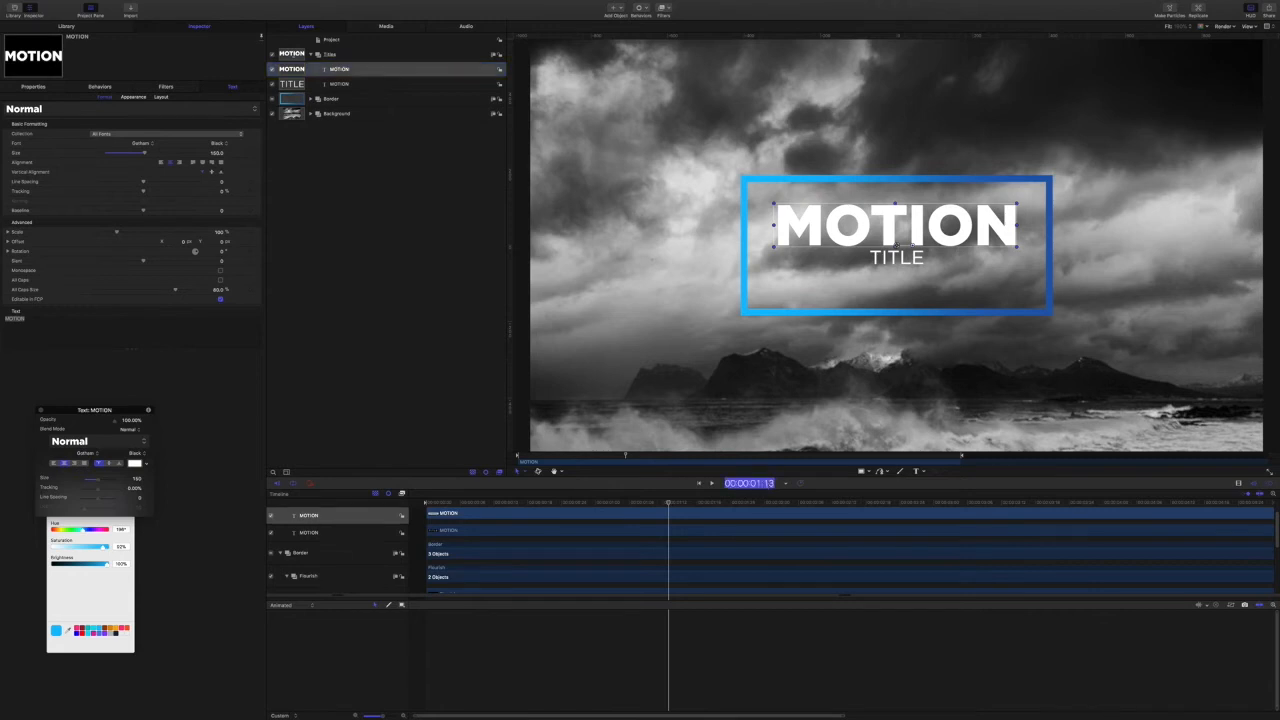
type("100")
key("Return")
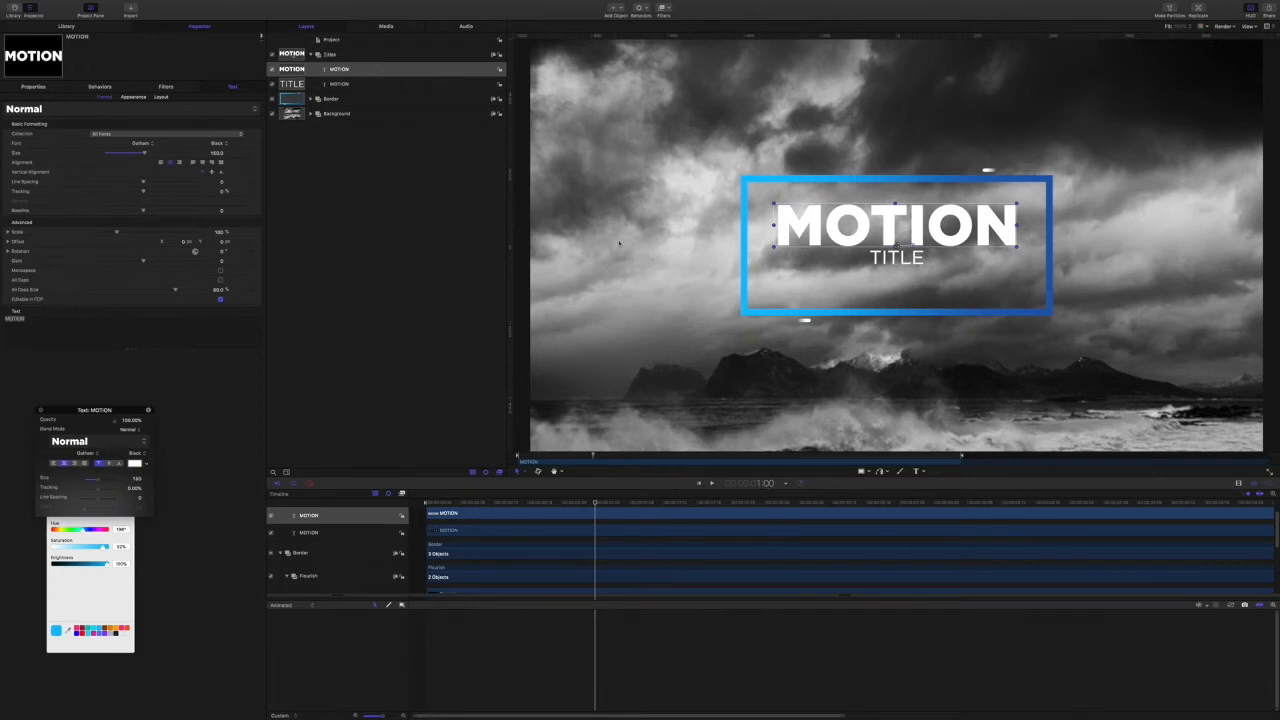
key("i")
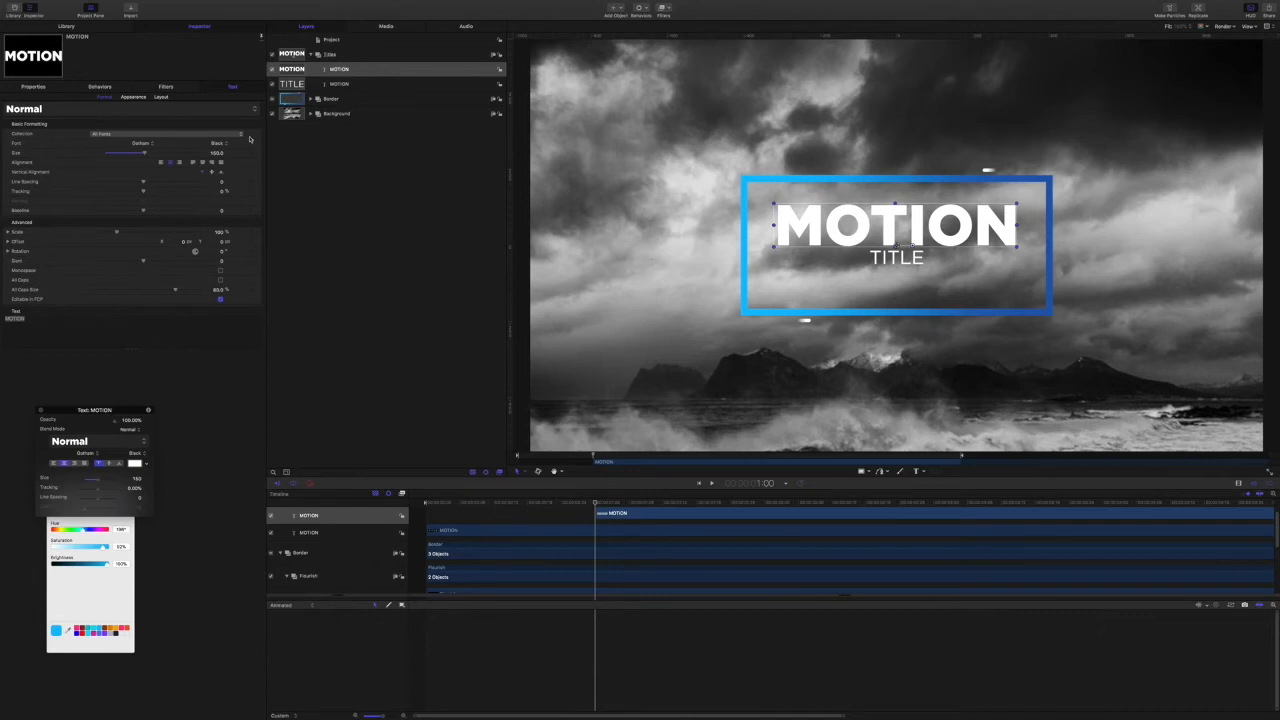
Set the MOTION title's X position to -740 px, outside the border, and keyframe it at 1:00.
left_click(42, 86)
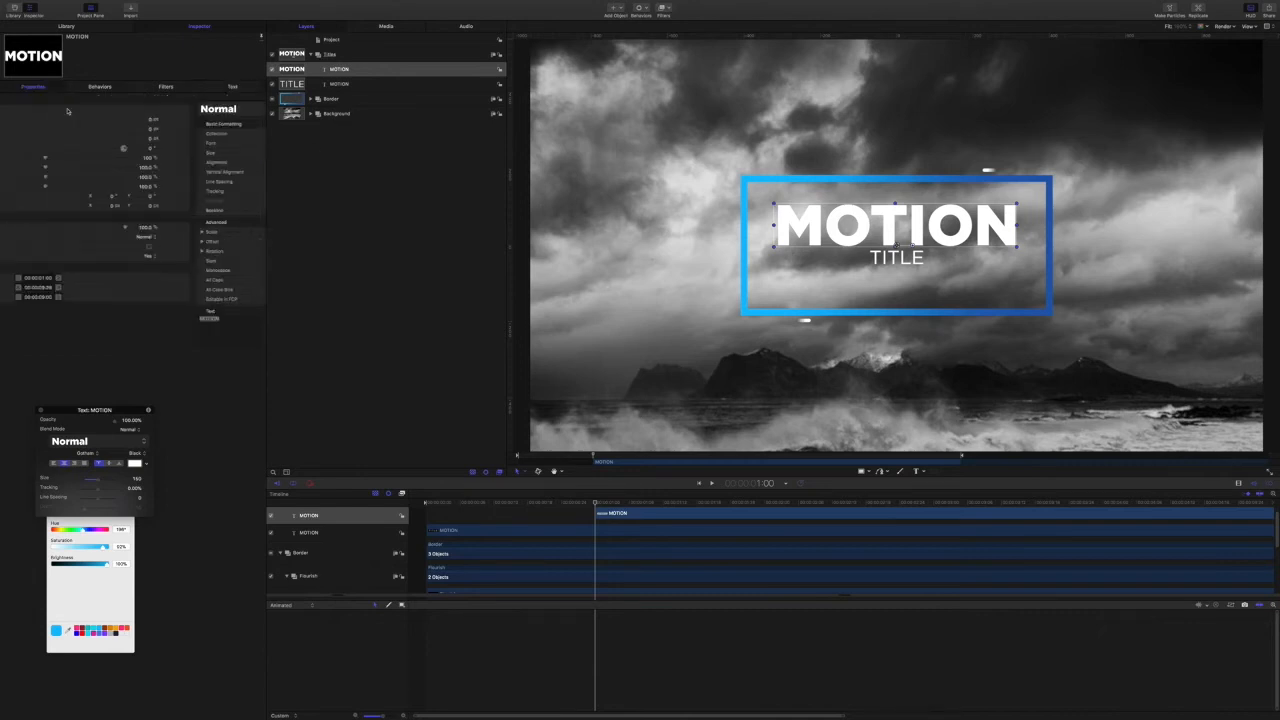
left_click_drag(225, 119, 203, 119)
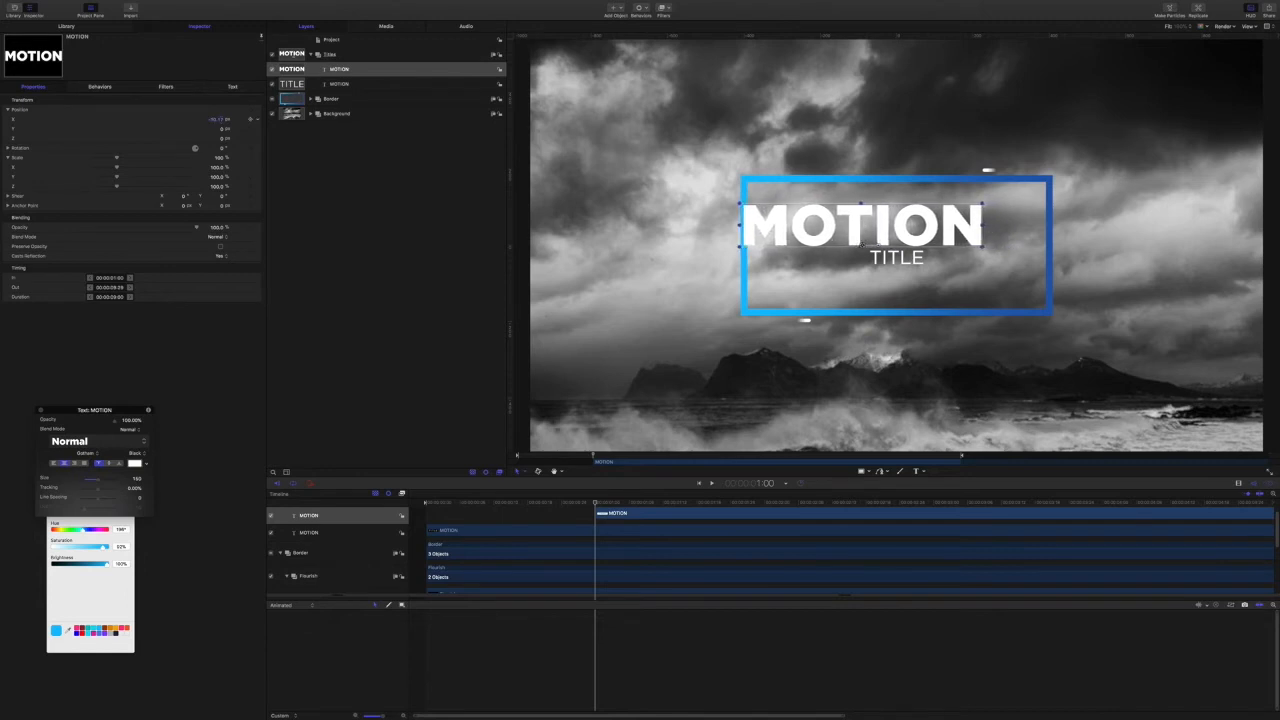
double_click(217, 119)
type("-740")
left_click_drag(863, 243, 613, 244)
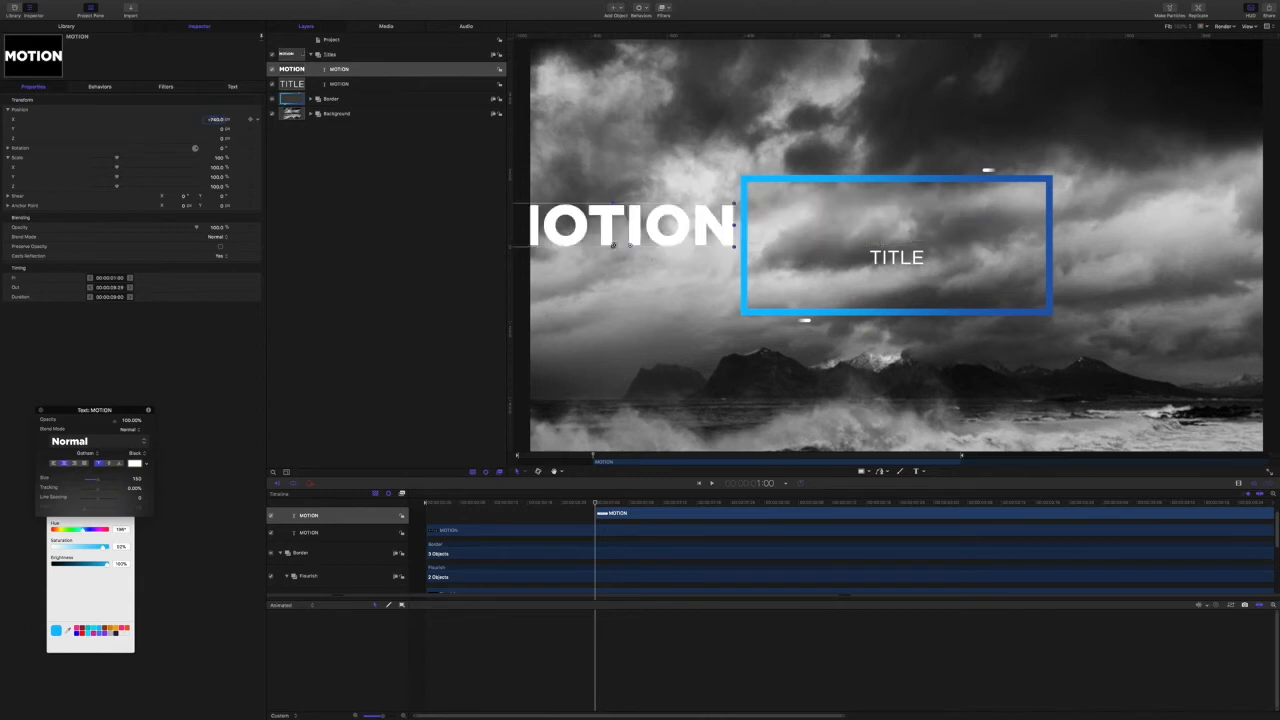
left_click(251, 120)
Keyframe the MOTION title's X position at 0 px at 2:00.
left_click(766, 486)
type("200")
key("Return")
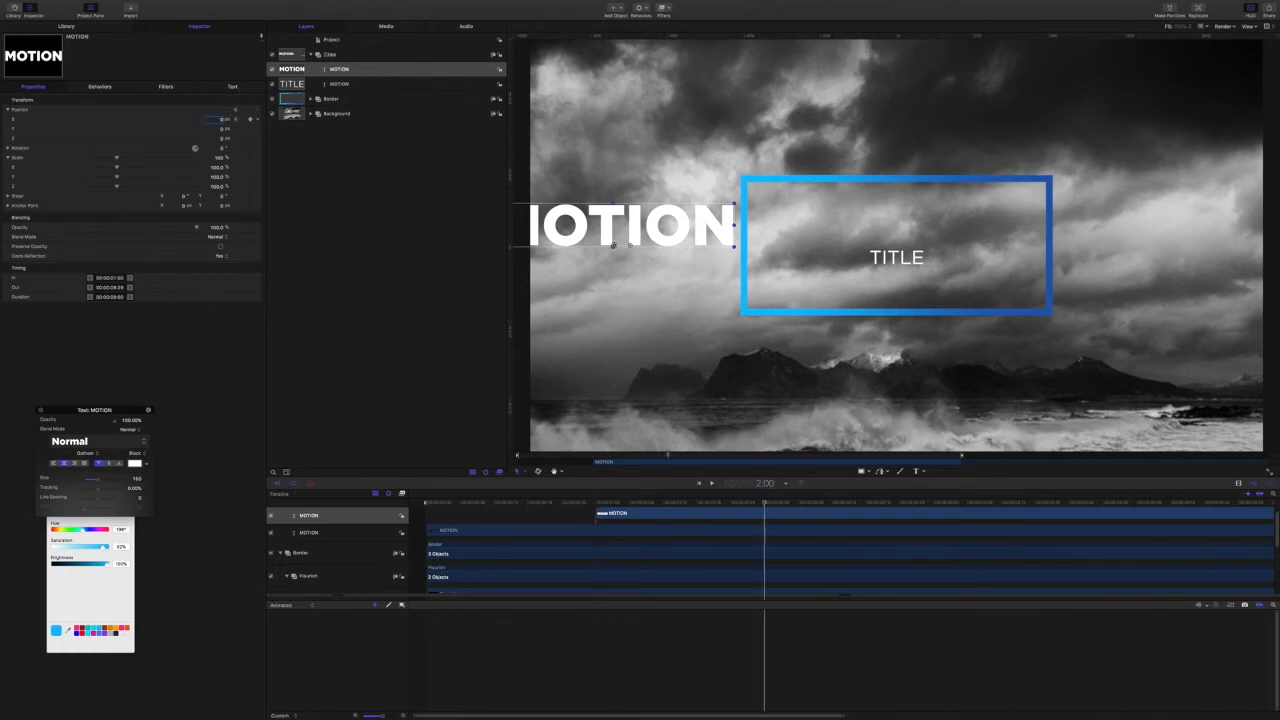
left_click_drag(222, 118, 232, 118)
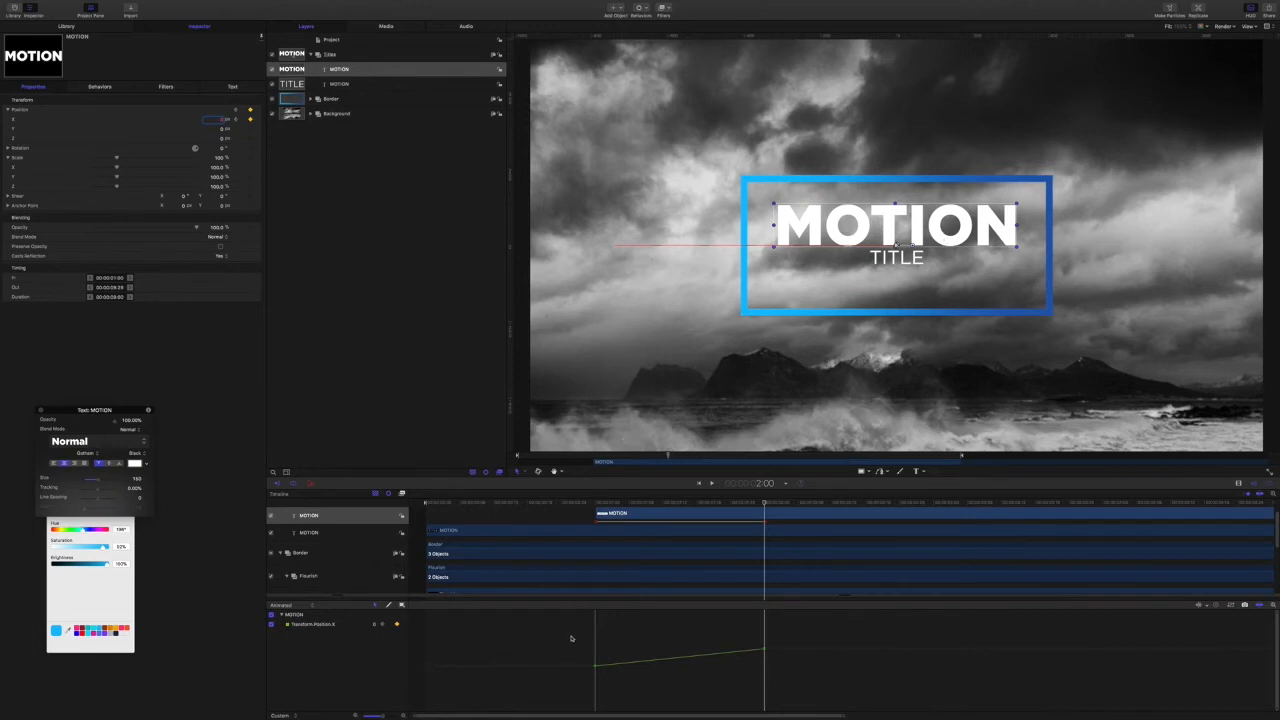
Give the MOTION title's two X position keyframes Bezier curve handles.
left_click_drag(577, 622, 789, 690)
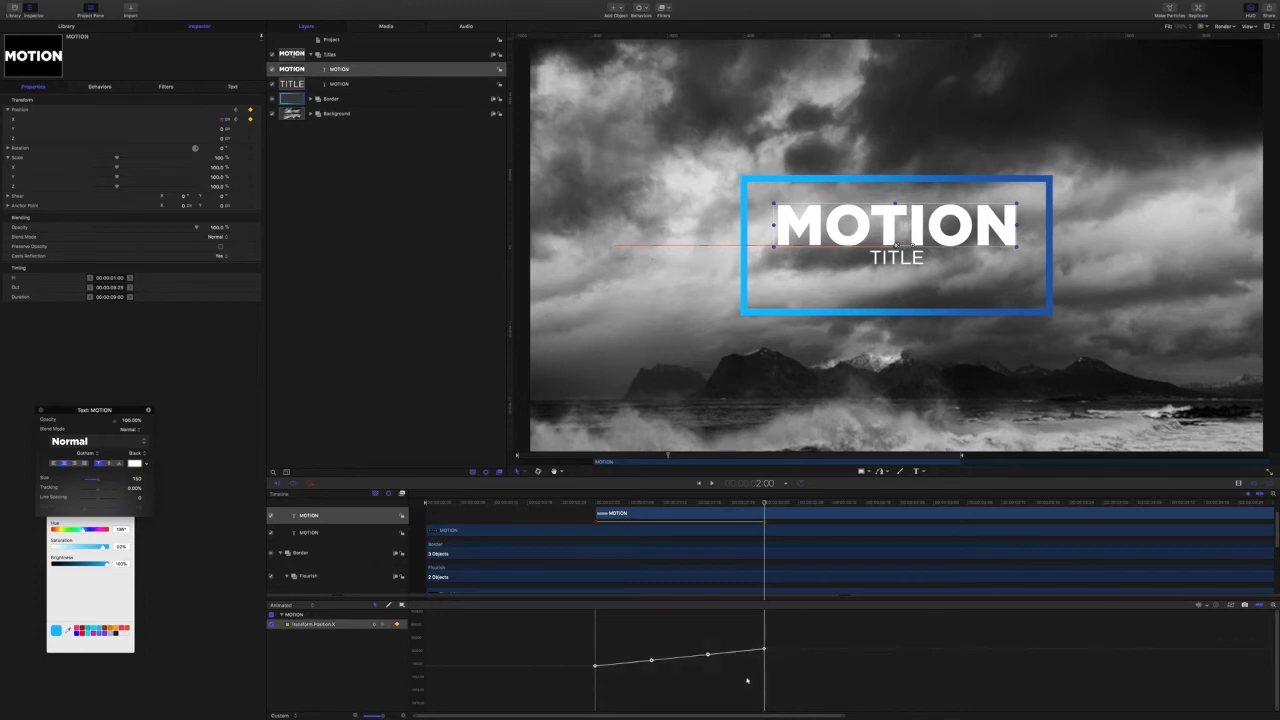
right_click(652, 662)
left_click(680, 663)
Reshape the MOTION title's X position curve so it rises steeply after 1:00 and eases into the 2:00 keyframe.
left_click_drag(783, 640, 746, 662)
left_click_drag(376, 715, 356, 715)
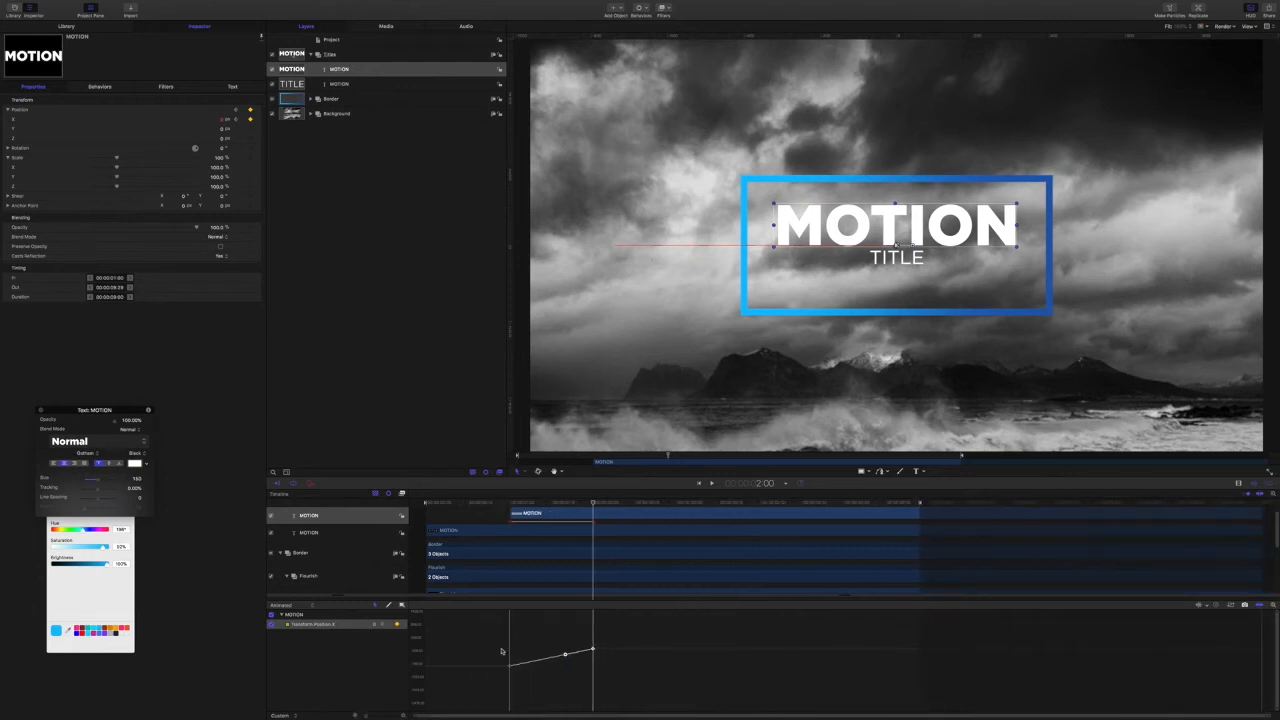
left_click_drag(503, 648, 538, 682)
left_click(1231, 605)
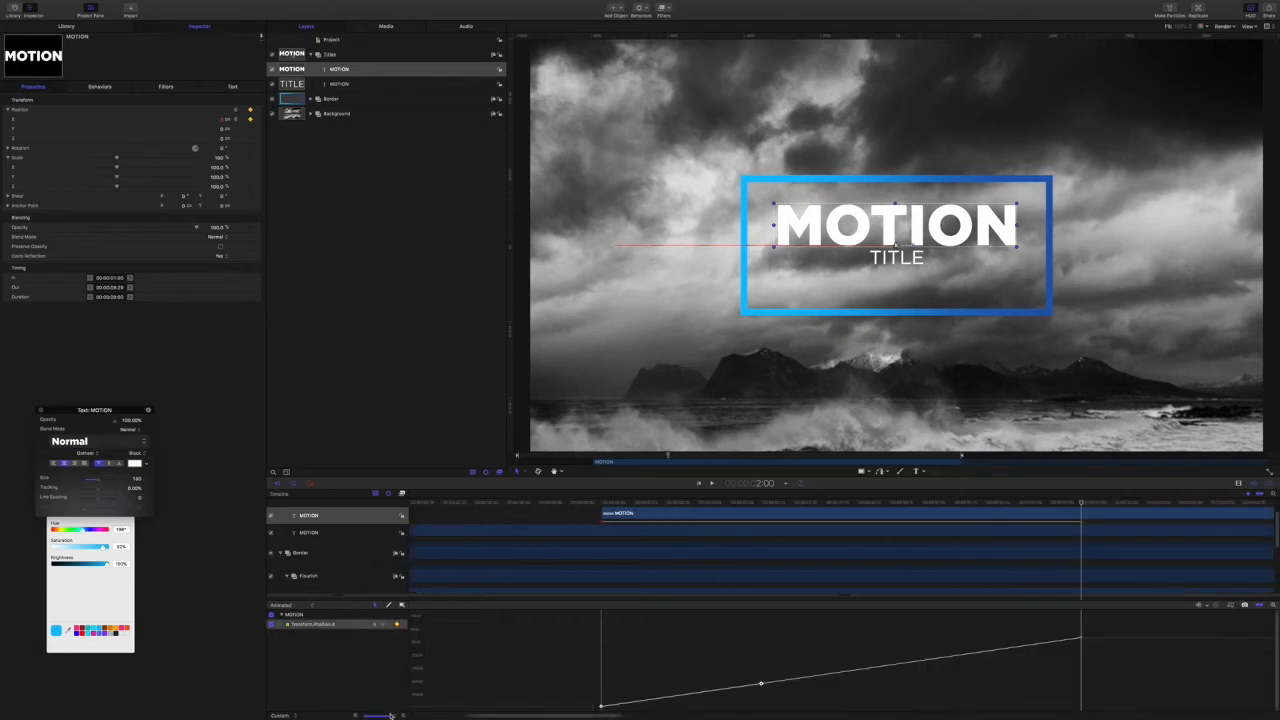
left_click_drag(392, 715, 358, 715)
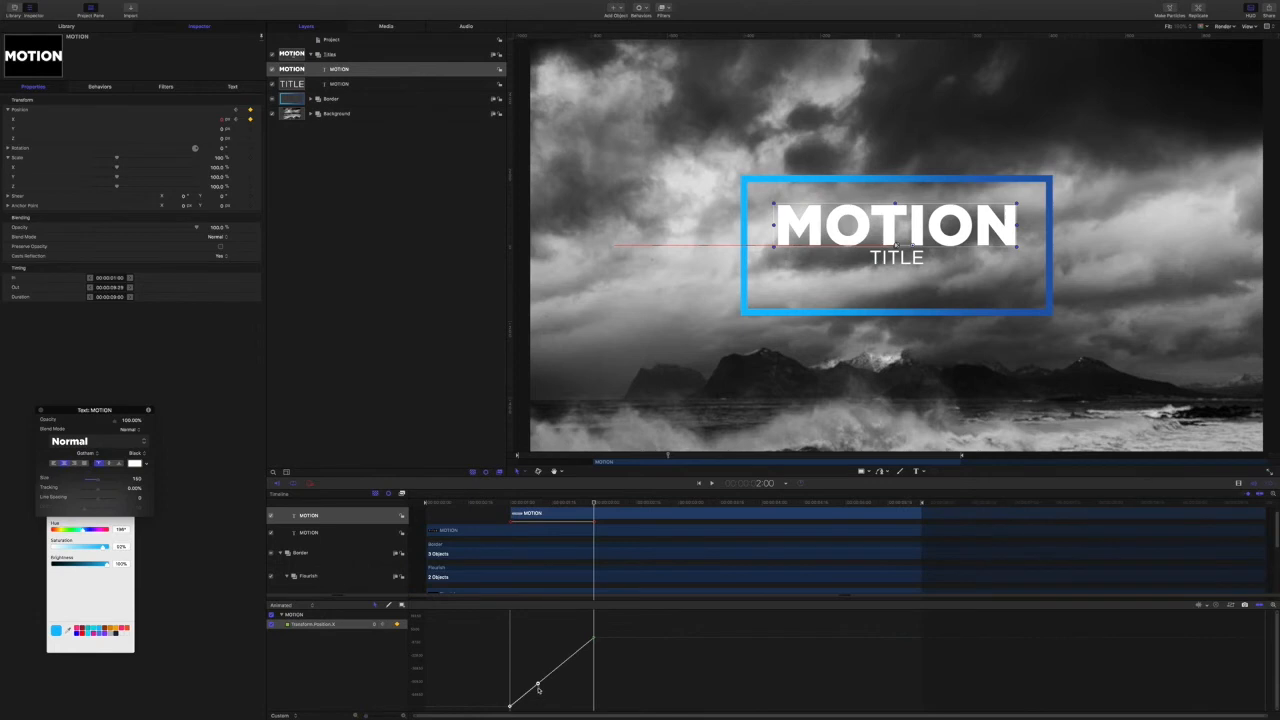
left_click_drag(538, 684, 508, 658)
mouse_move(592, 637)
left_mouse_down()
mouse_move(565, 662)
mouse_move(572, 641)
left_mouse_up()
Play back the MOTION title's slide-in from just before 1:00 to check its easing.
left_click_drag(560, 505, 484, 512)
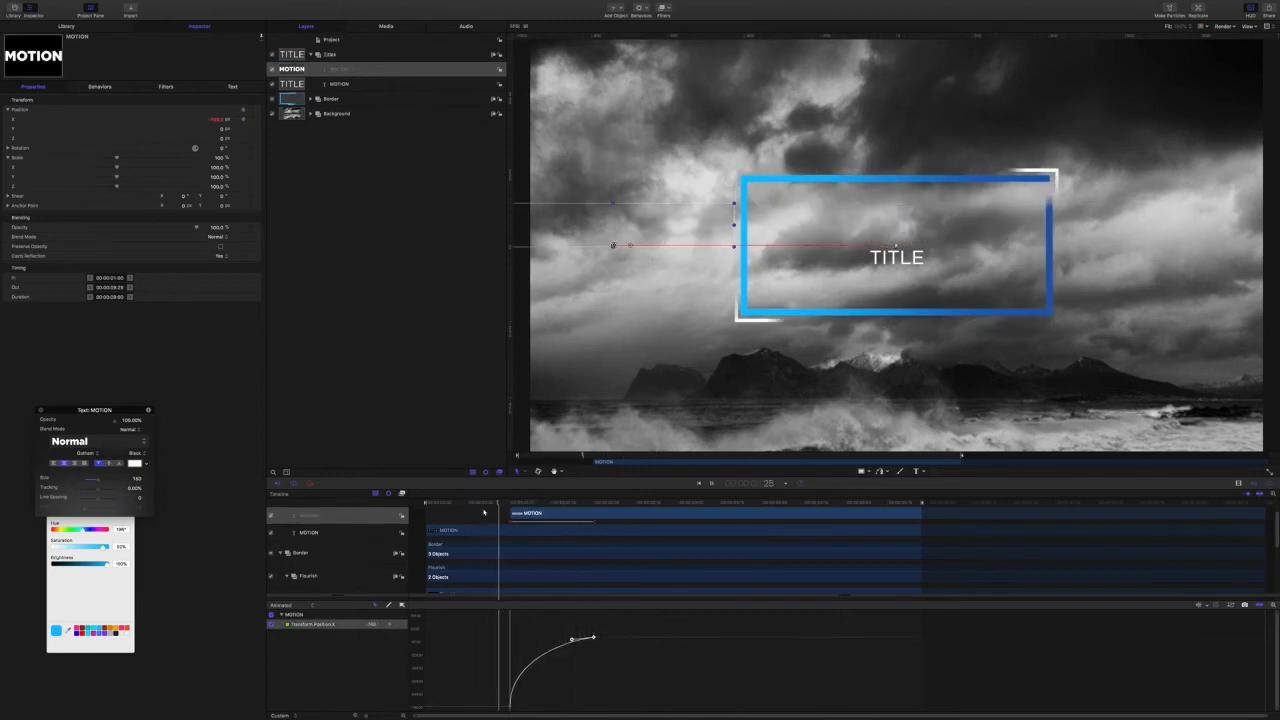
key("space")
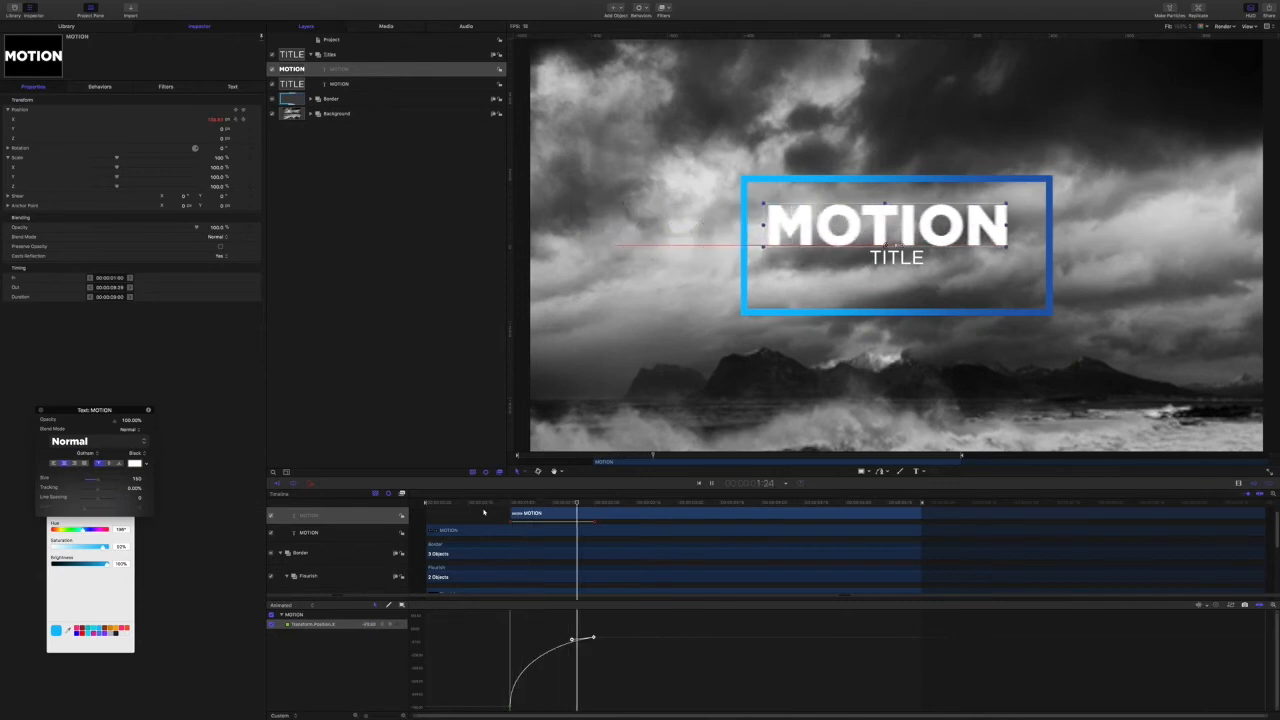
key("space")
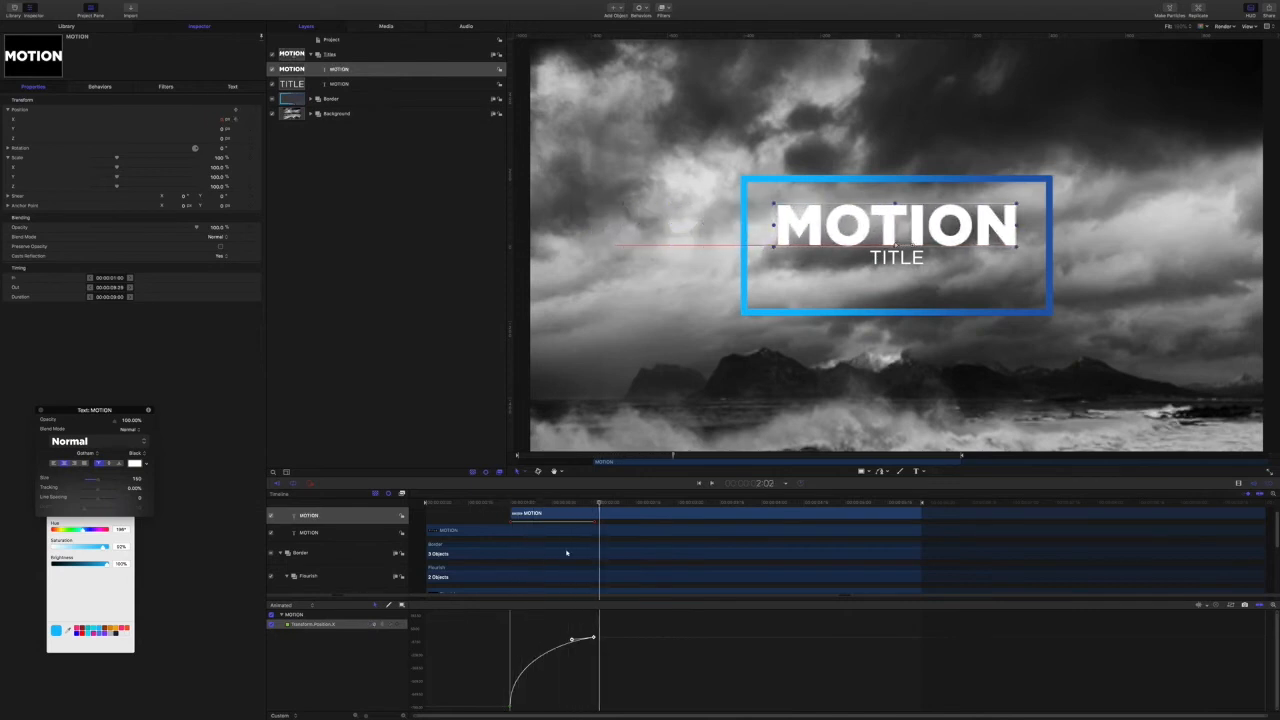
Trim the TITLE text's start to 1:05 and offset its X position to about 499 px, outside the border.
left_click(342, 87)
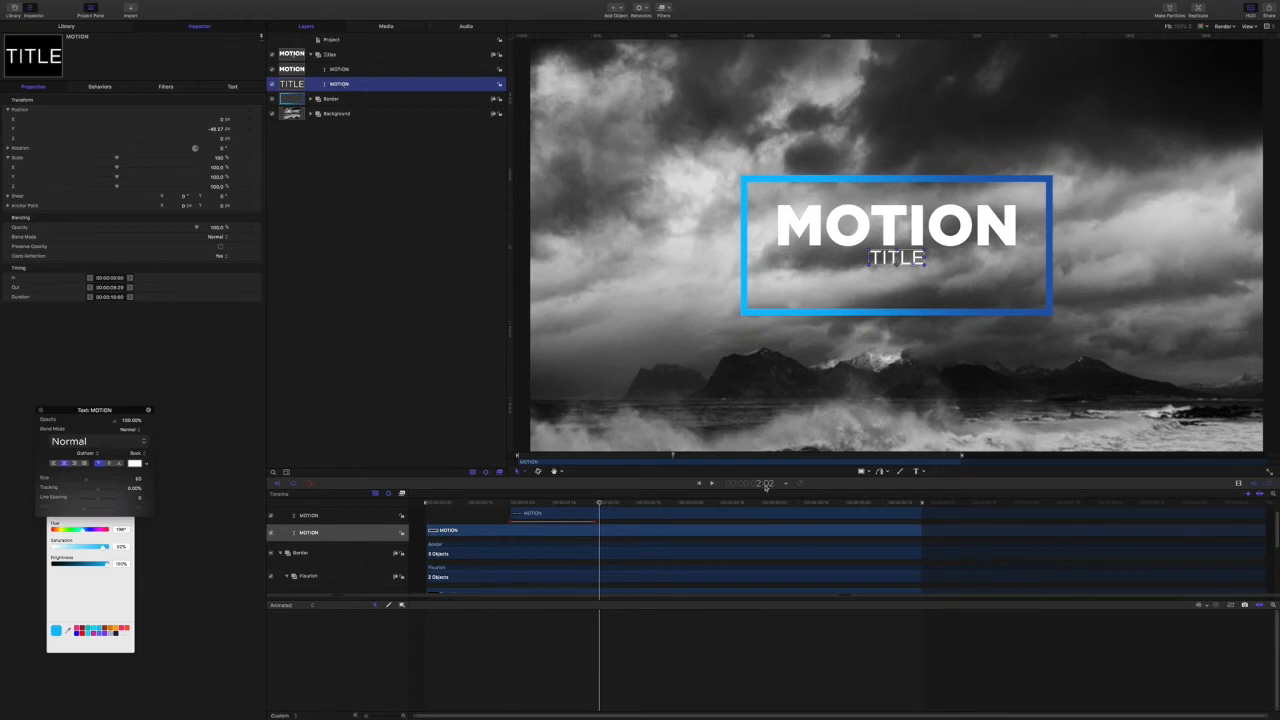
left_click(764, 484)
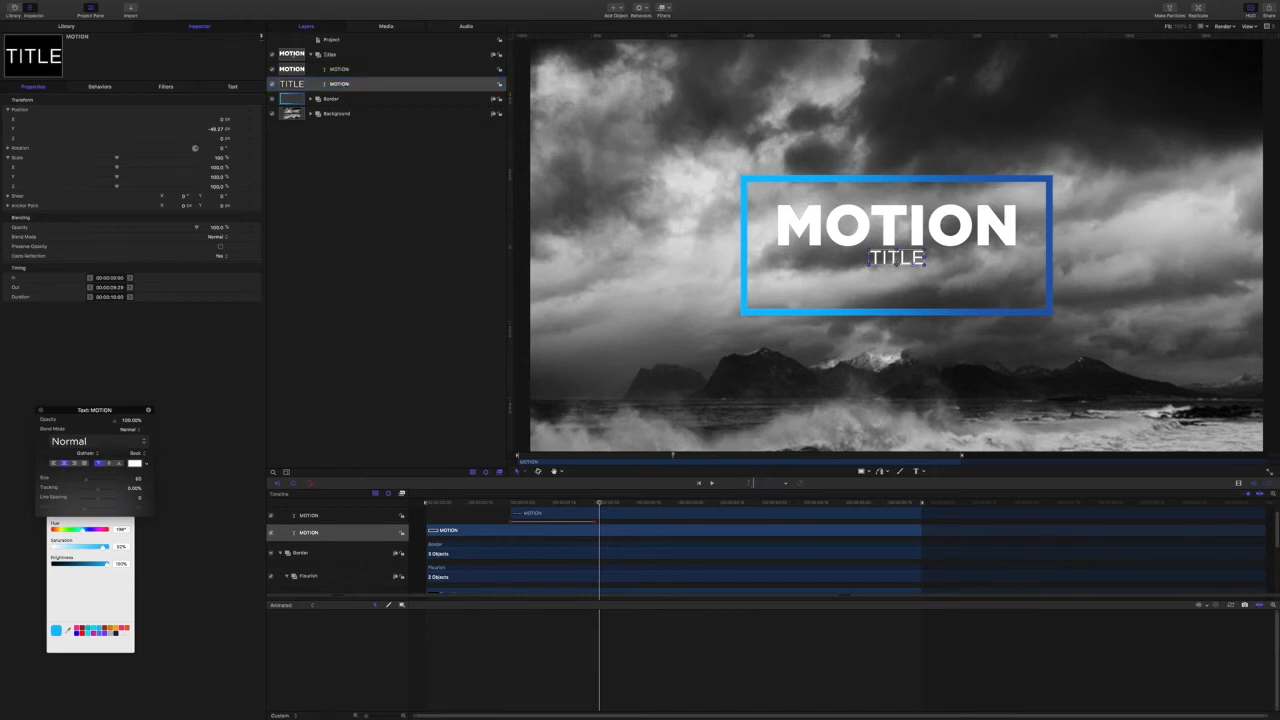
type("105")
key("Return")
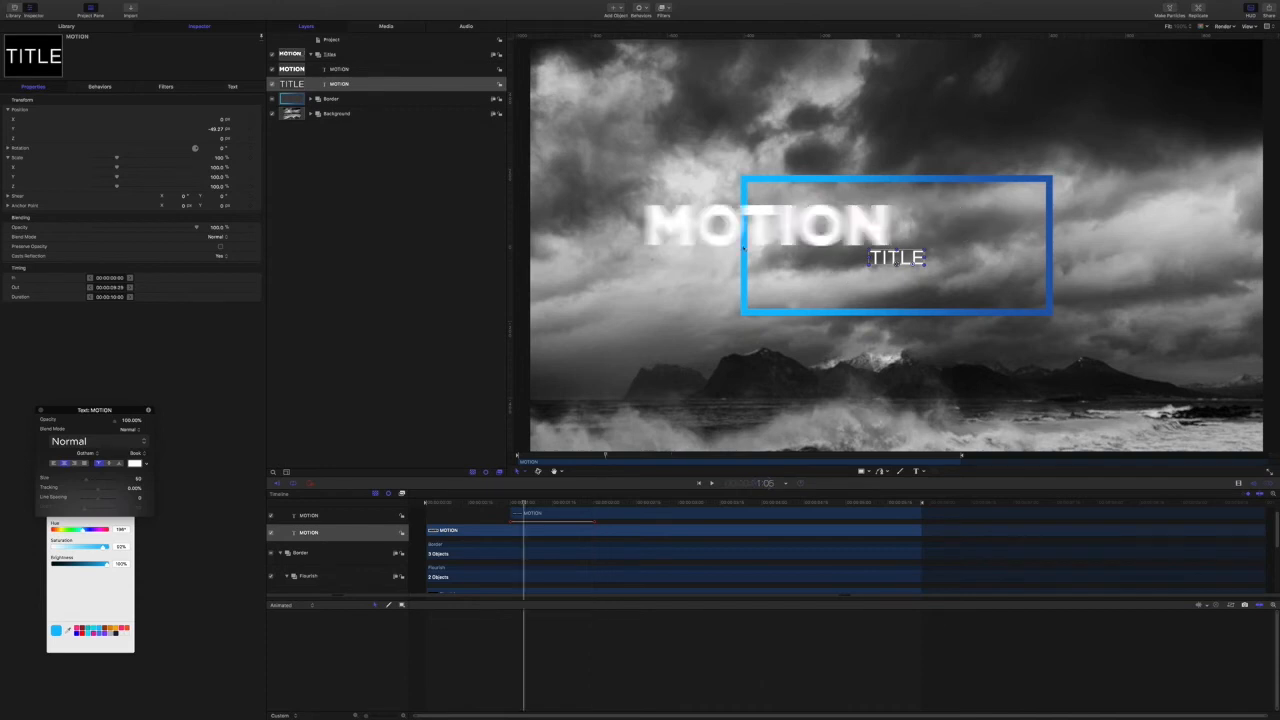
left_click_drag(222, 131, 212, 131)
left_click_drag(215, 119, 255, 119)
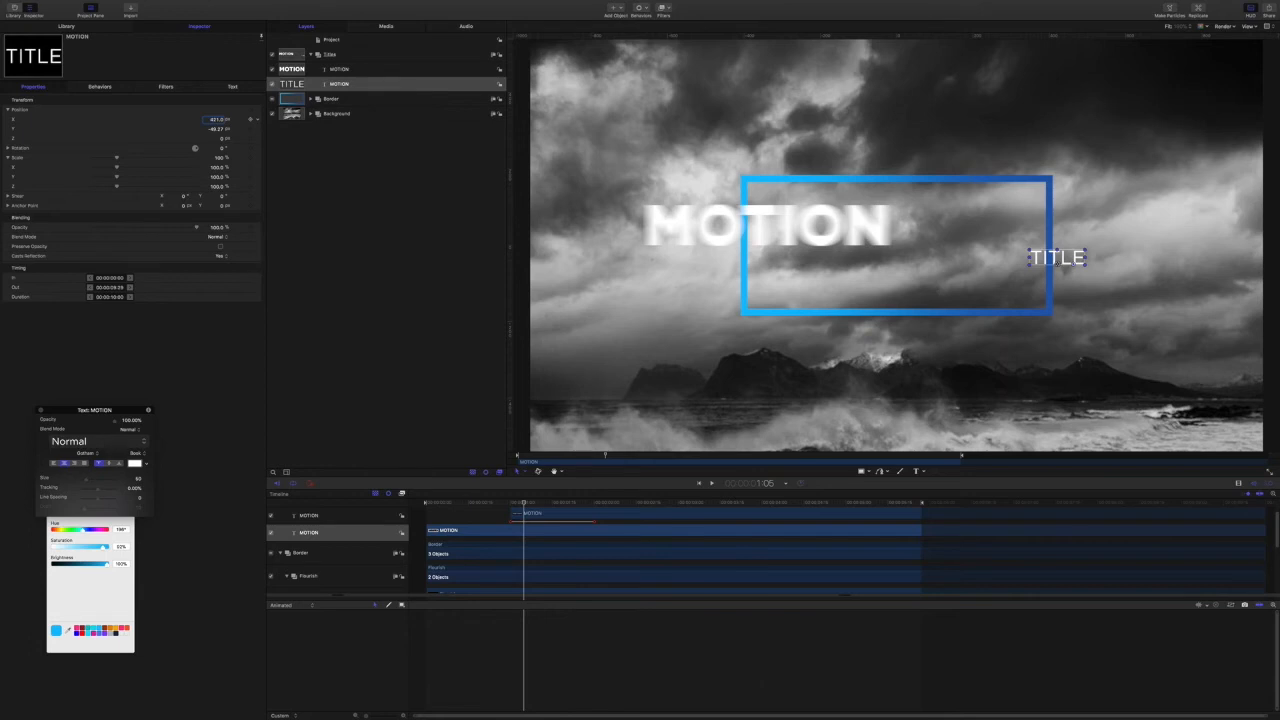
key("i")
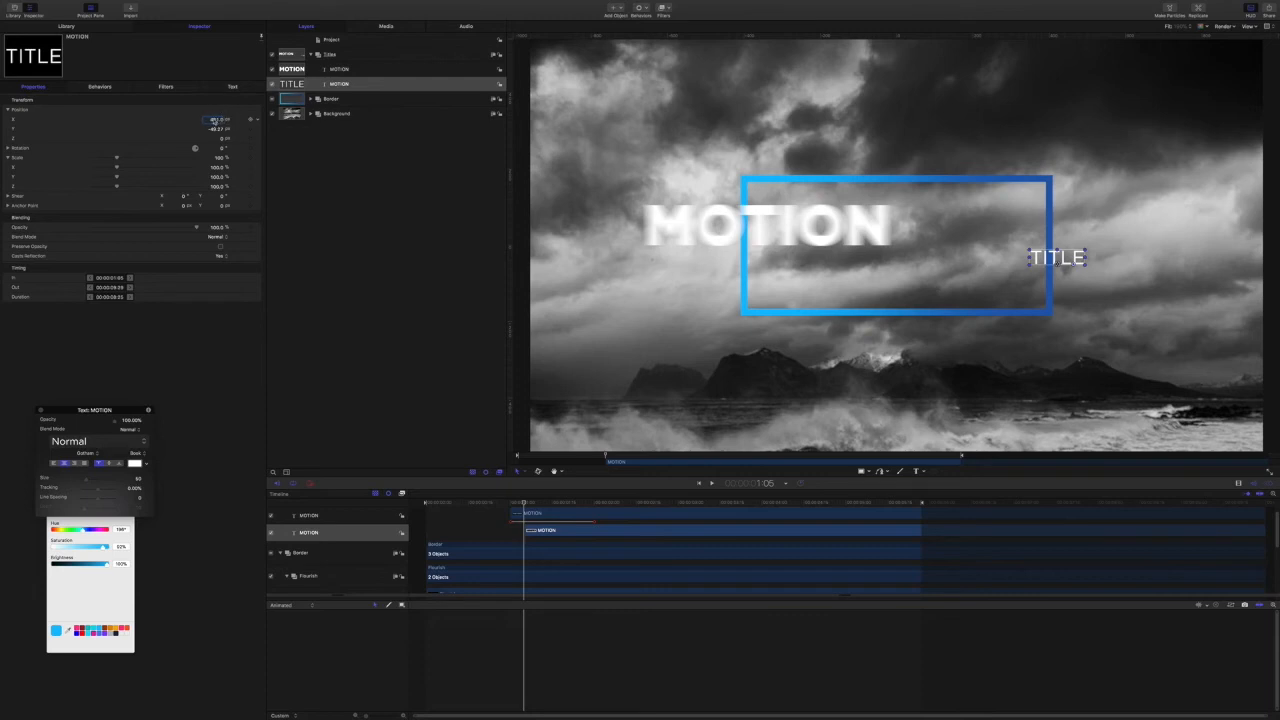
left_click_drag(214, 119, 227, 119)
left_click(212, 120)
Keyframe the TITLE text's X position at 0 px at 2:05.
left_click(767, 483)
type("2:05")
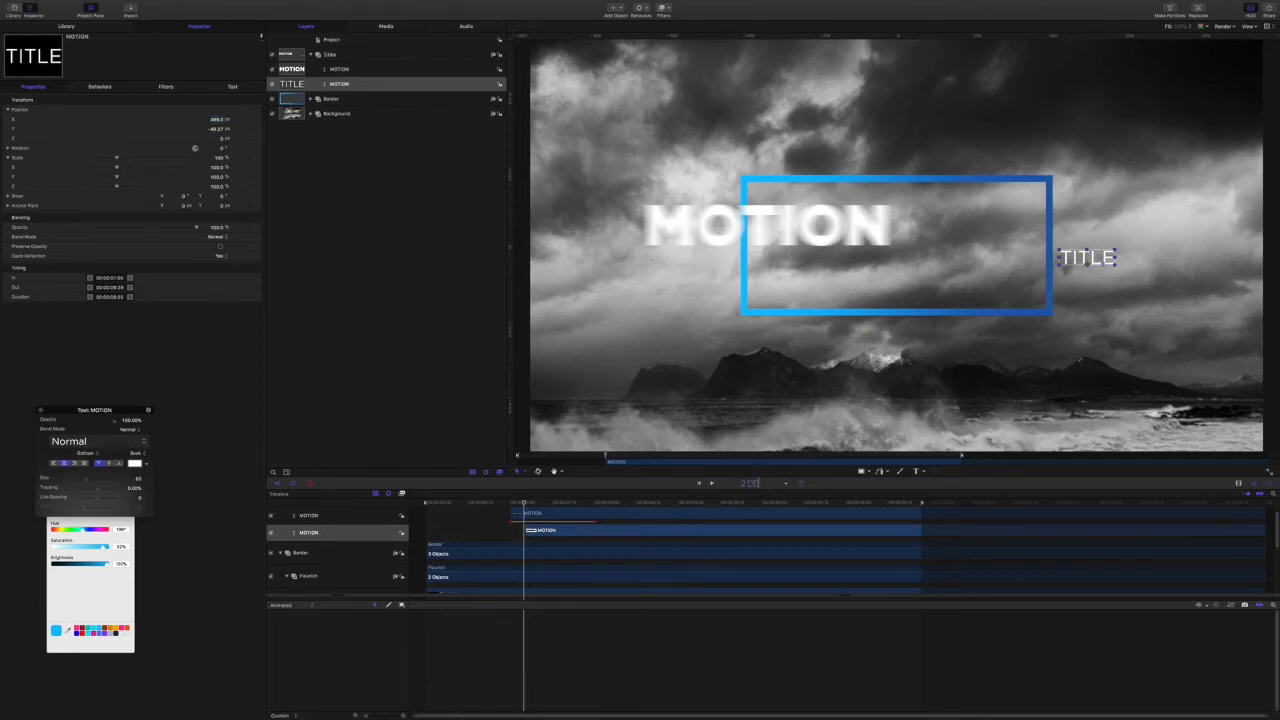
key("Return")
left_click(216, 119)
type("0")
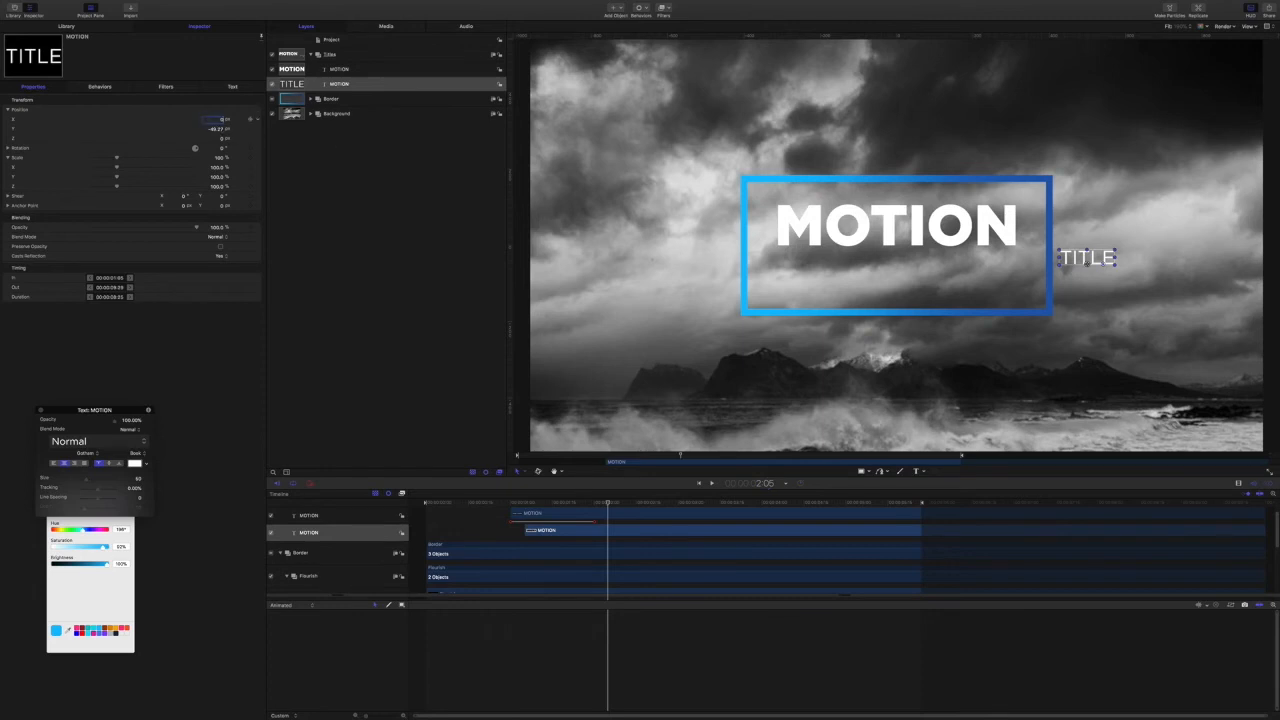
key("Return")
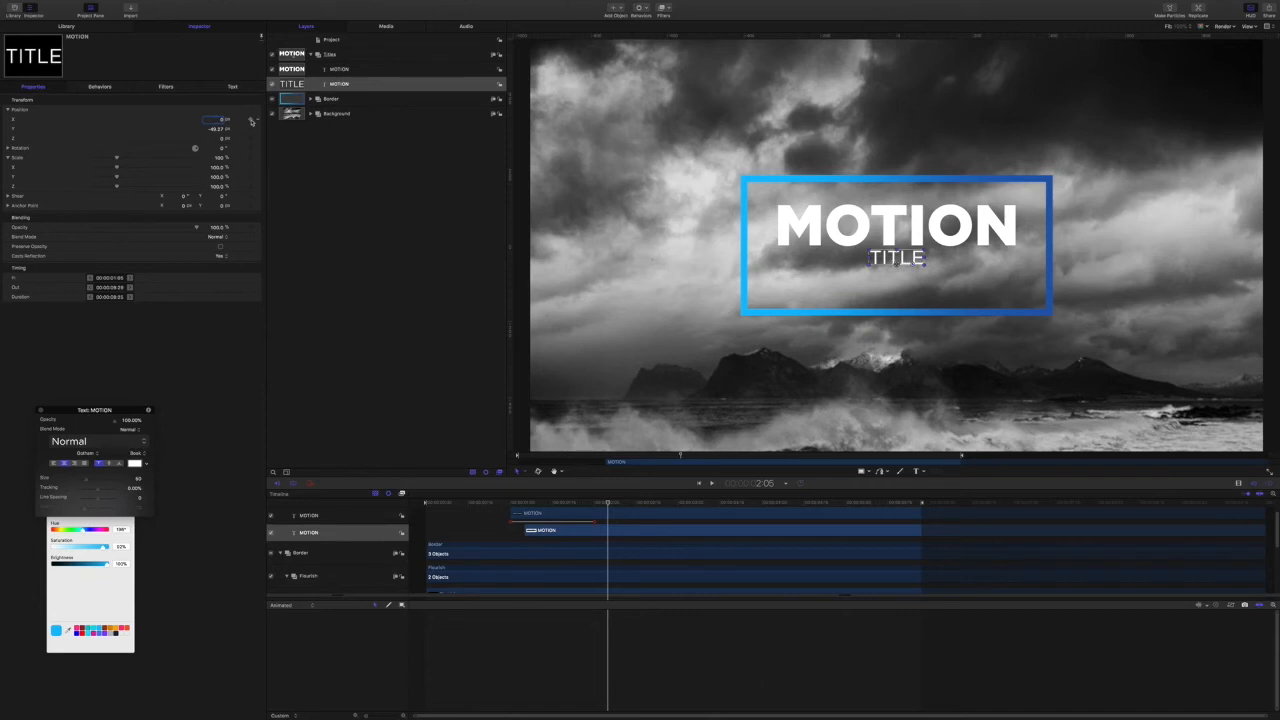
left_click(251, 120)
Keyframe the TITLE text's X position at 500 px at 1:05.
left_click(752, 483)
type("1:05")
key("Return")
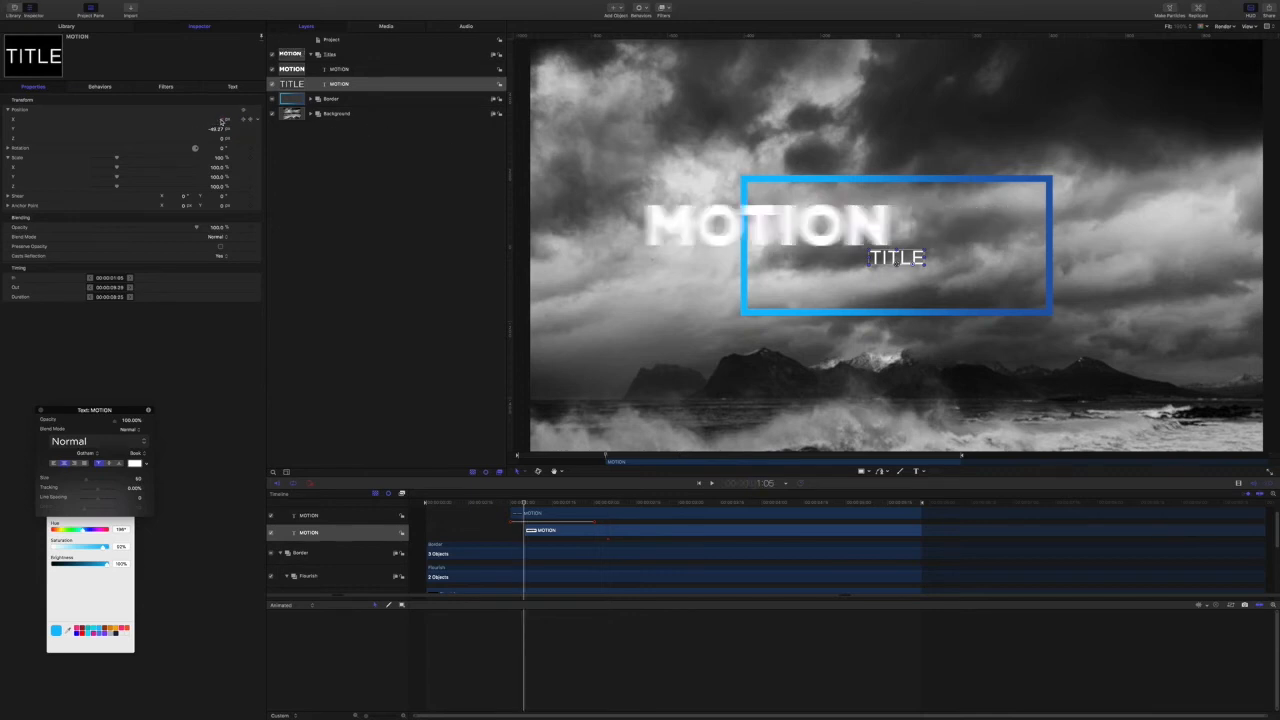
left_click_drag(221, 121, 277, 121)
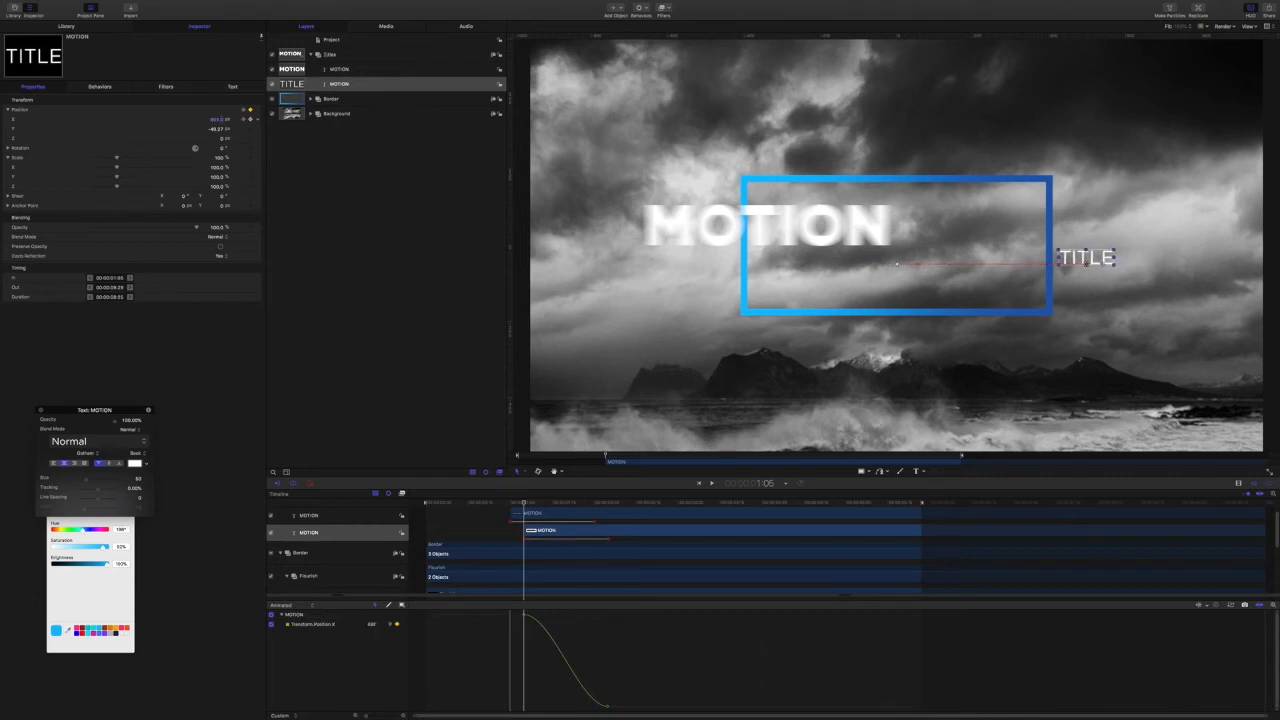
left_click(216, 121)
key("BackSpace")
type("460")
key("Return")
Reshape the TITLE text's X position curve with a Bezier handle so it drops steeply after 1:05 and eases into 2:05.
left_click_drag(514, 610, 623, 709)
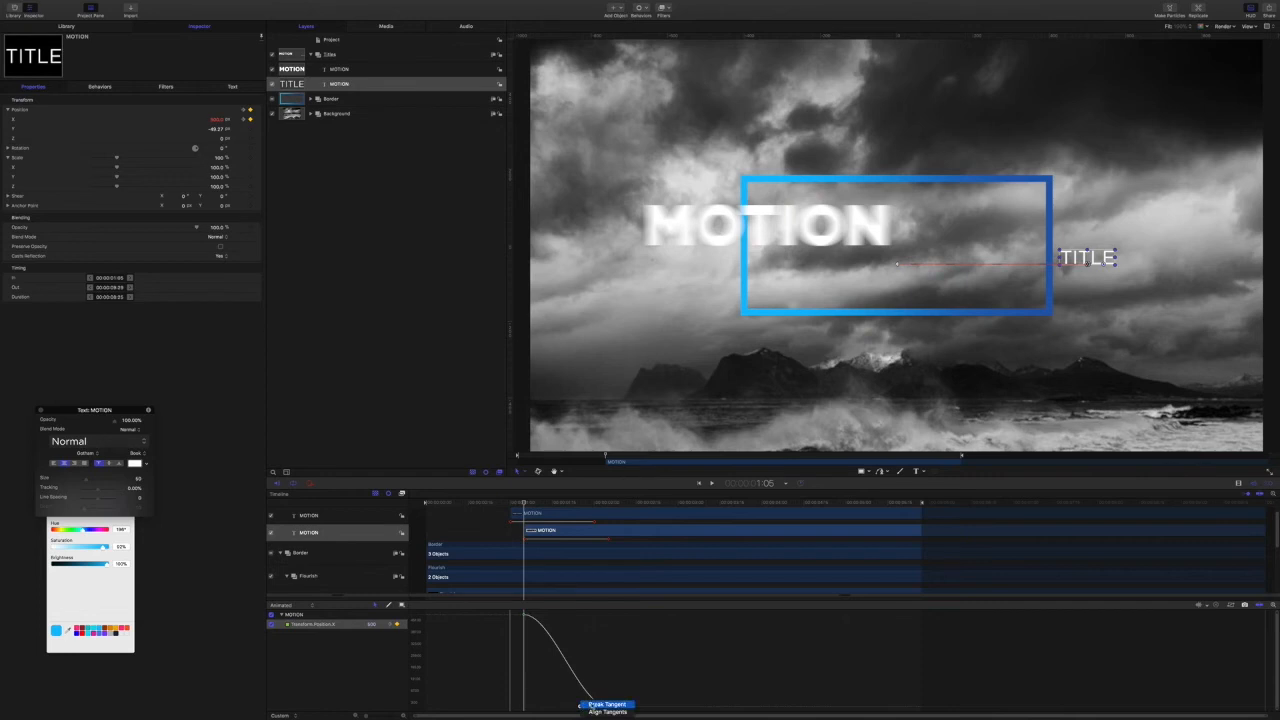
left_click(523, 614)
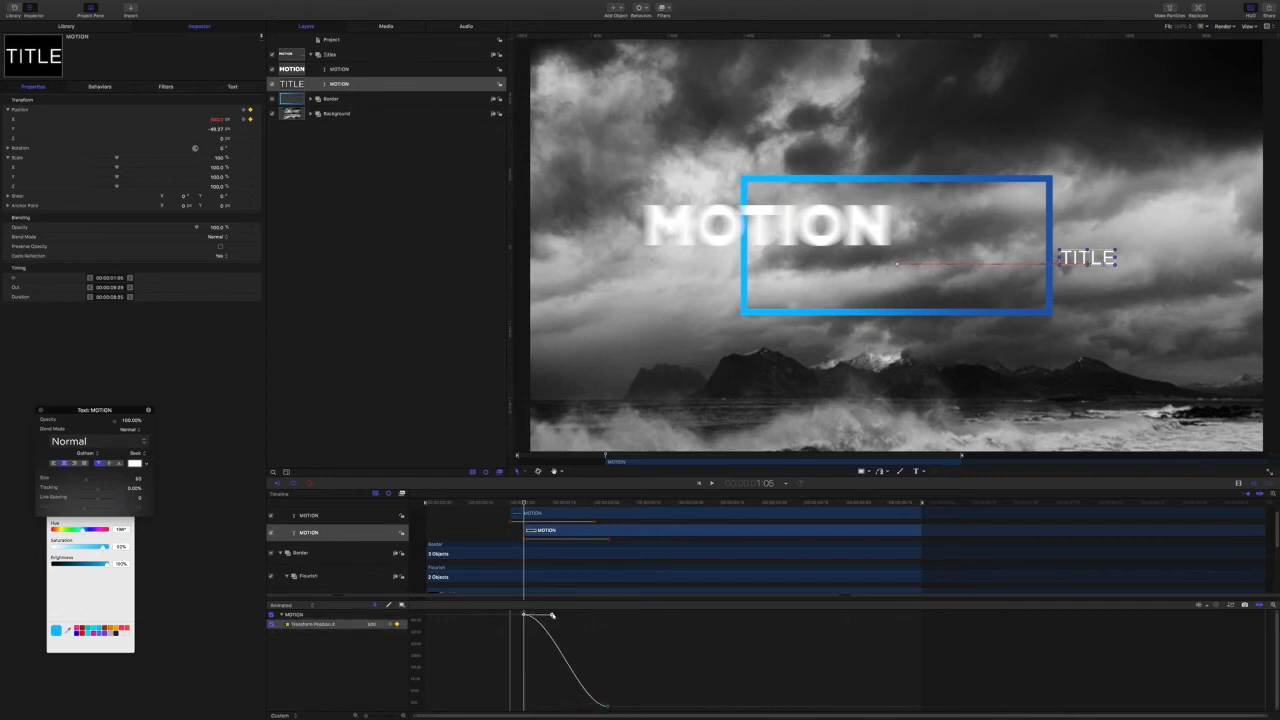
left_click_drag(532, 642, 520, 683)
Play back the TITLE text's slide-in twice from just before 1:00 to check its easing.
left_click_drag(523, 503, 495, 503)
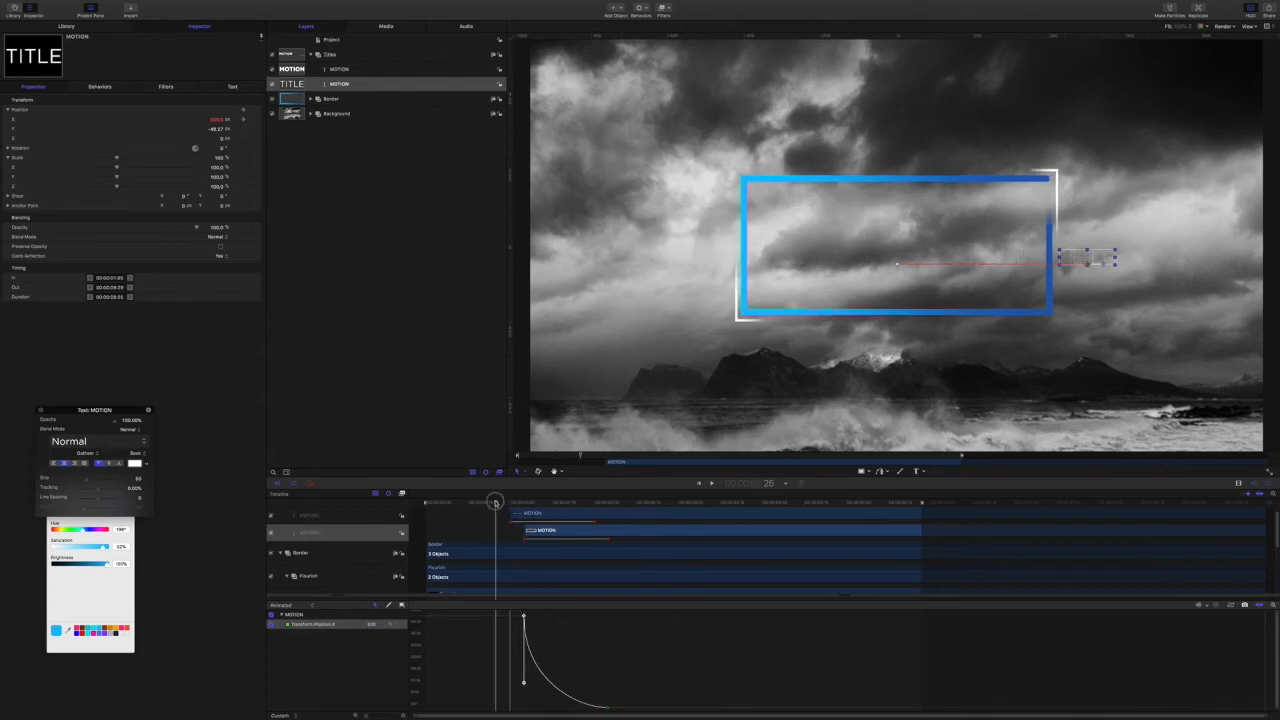
key("space")
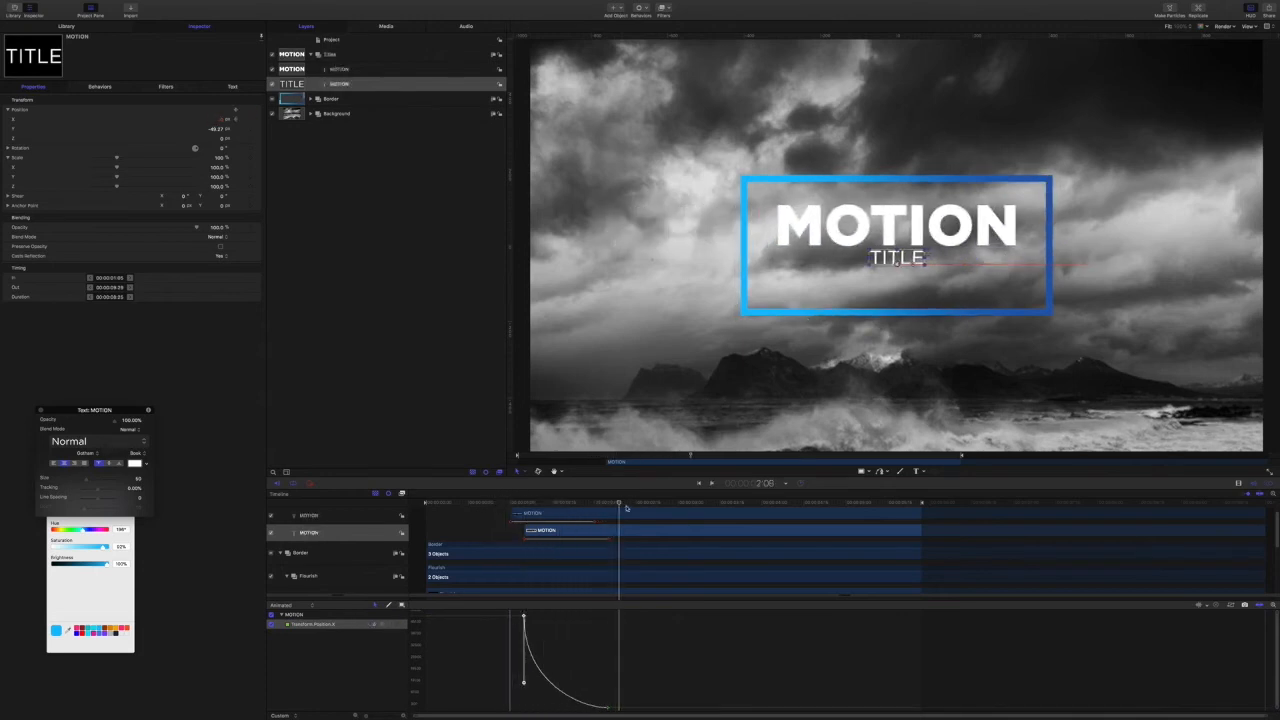
key("space")
left_click_drag(525, 501, 498, 500)
key("space")
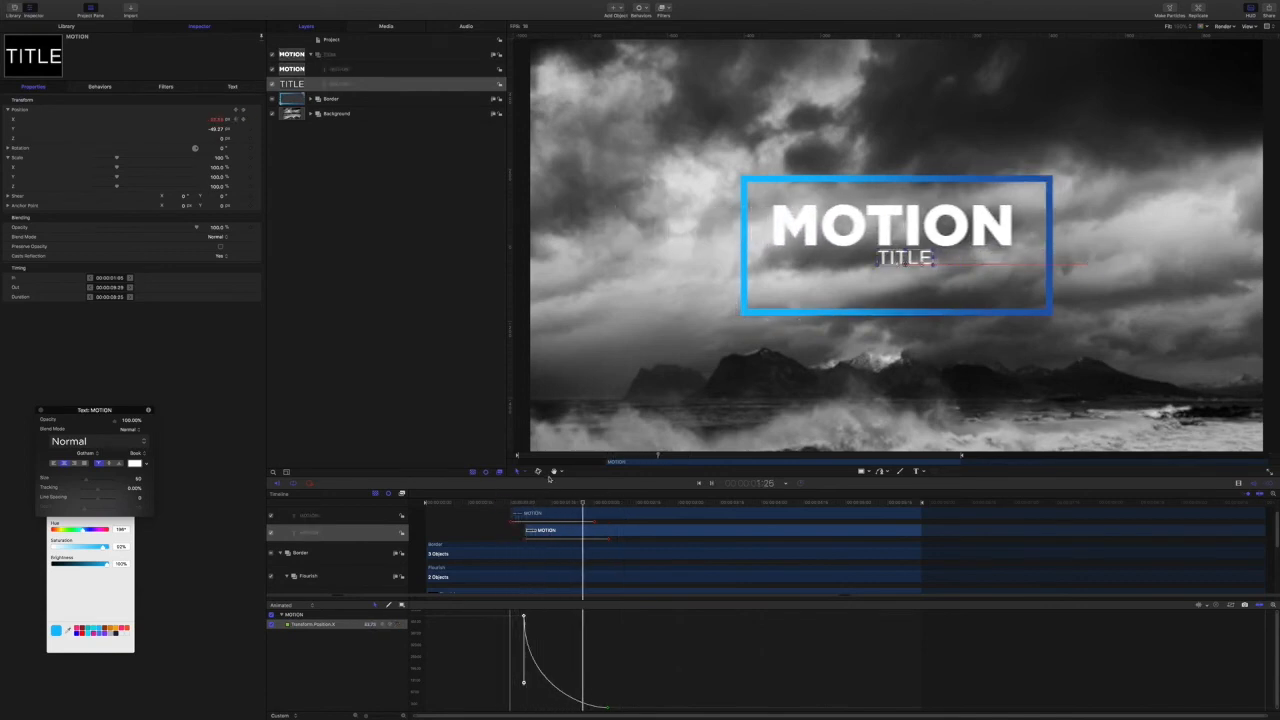
key("space")
left_click(476, 390)
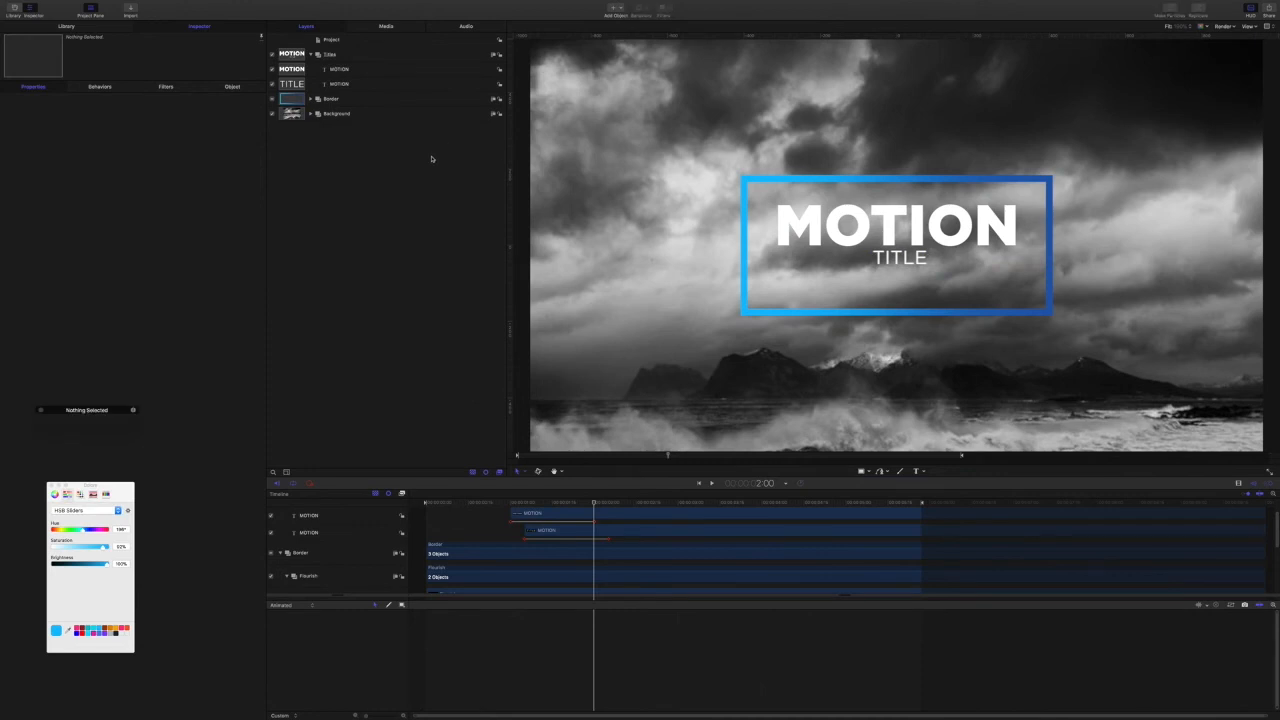
Add a rectangle mask to the Titles group that covers the area just inside the blue border.
left_click(326, 54)
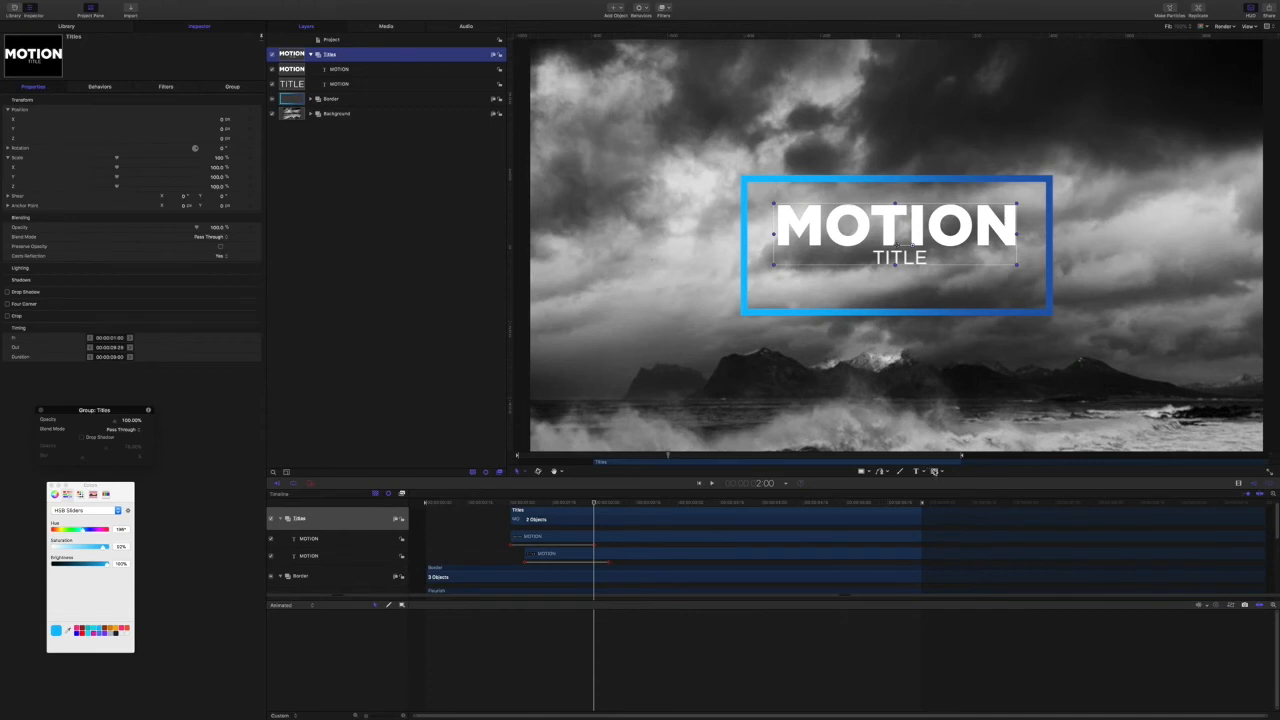
left_click(934, 471)
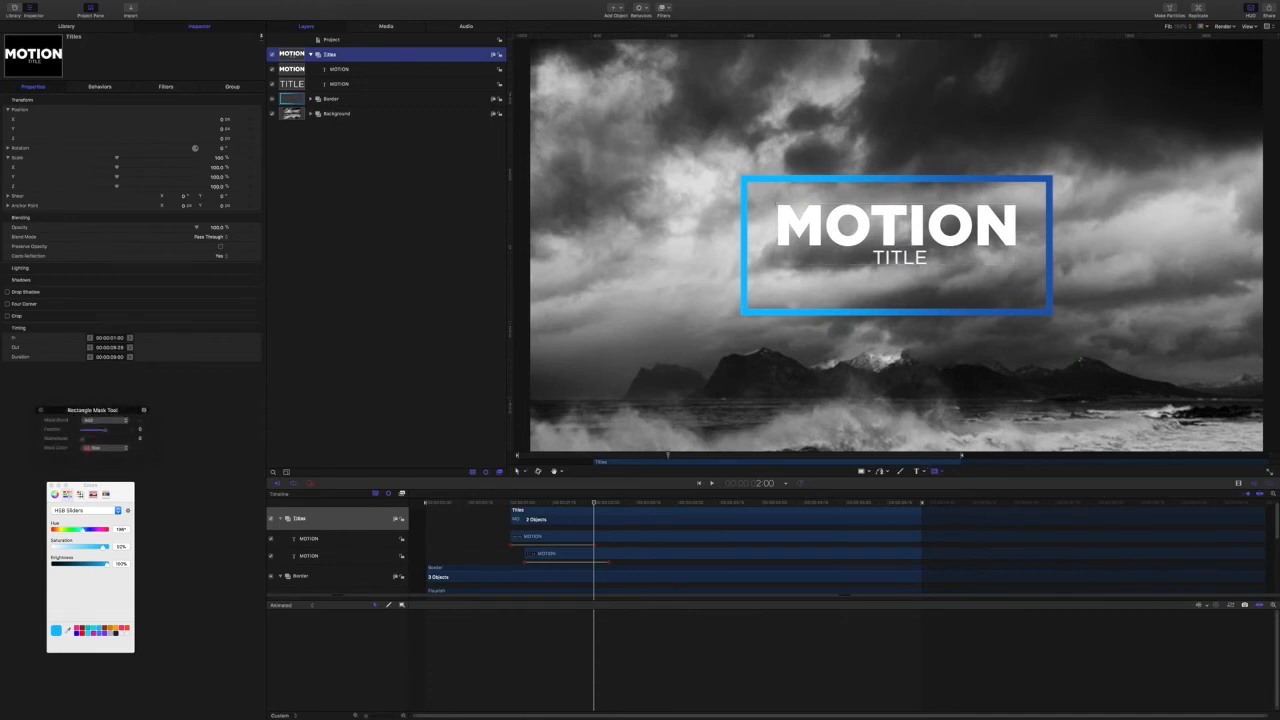
left_click_drag(748, 184, 1044, 307)
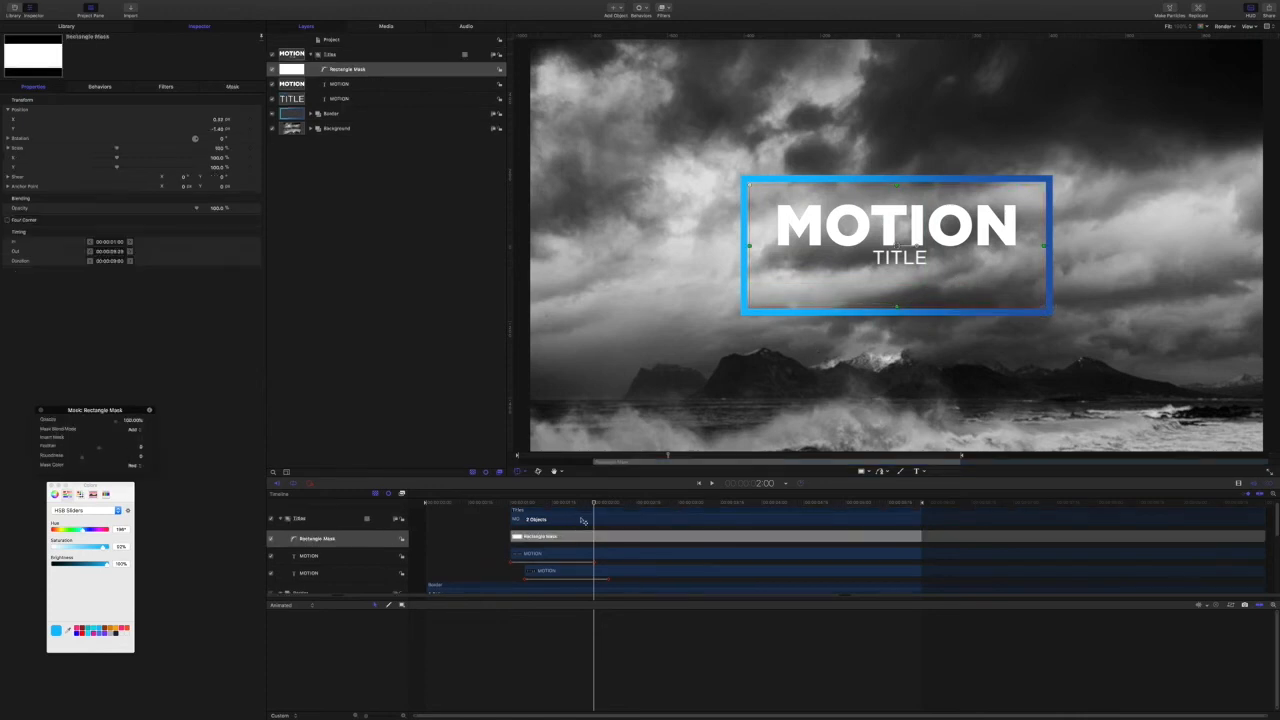
Play the whole animation from the first frame to check the masked titles.
key("Home")
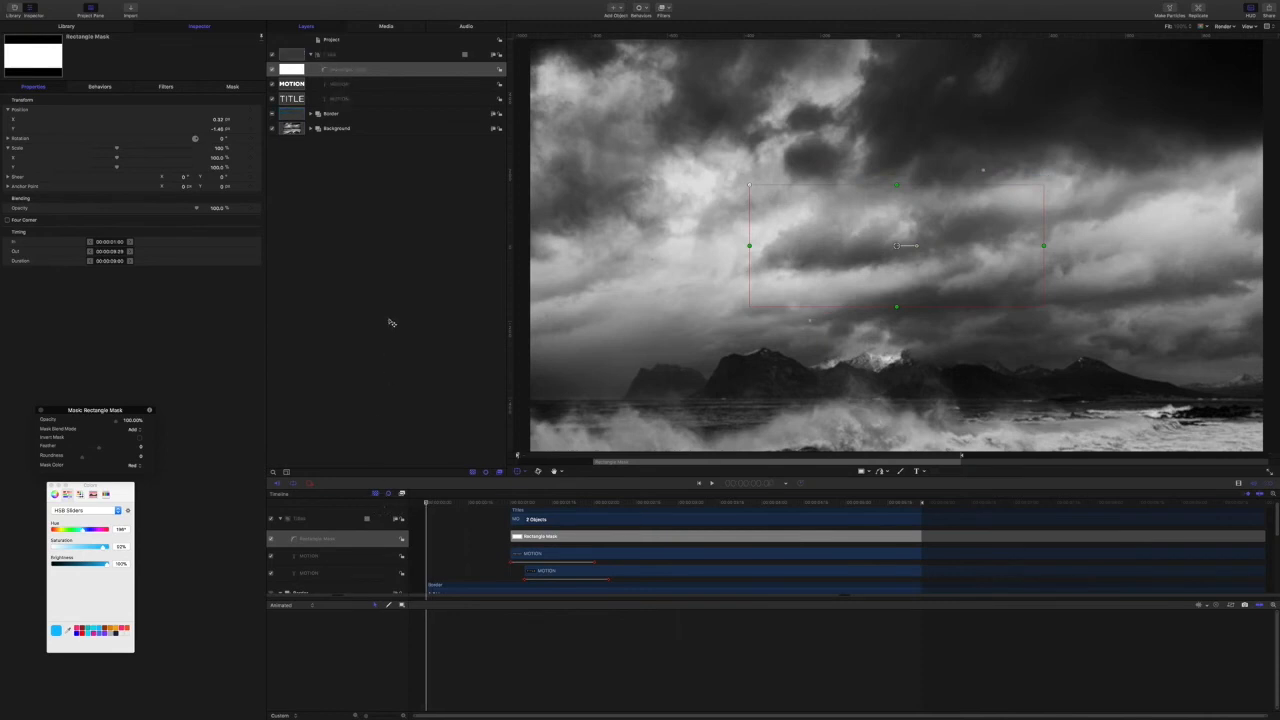
left_click(380, 334)
key("space")
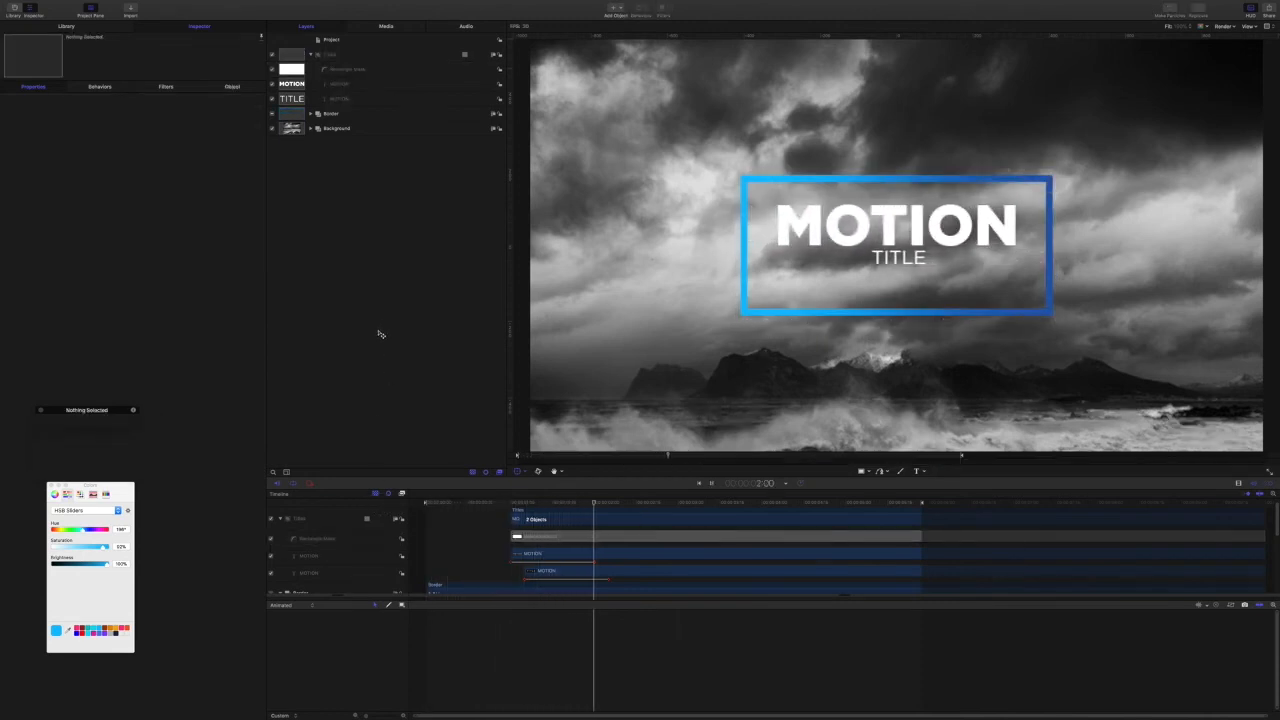
key("space")
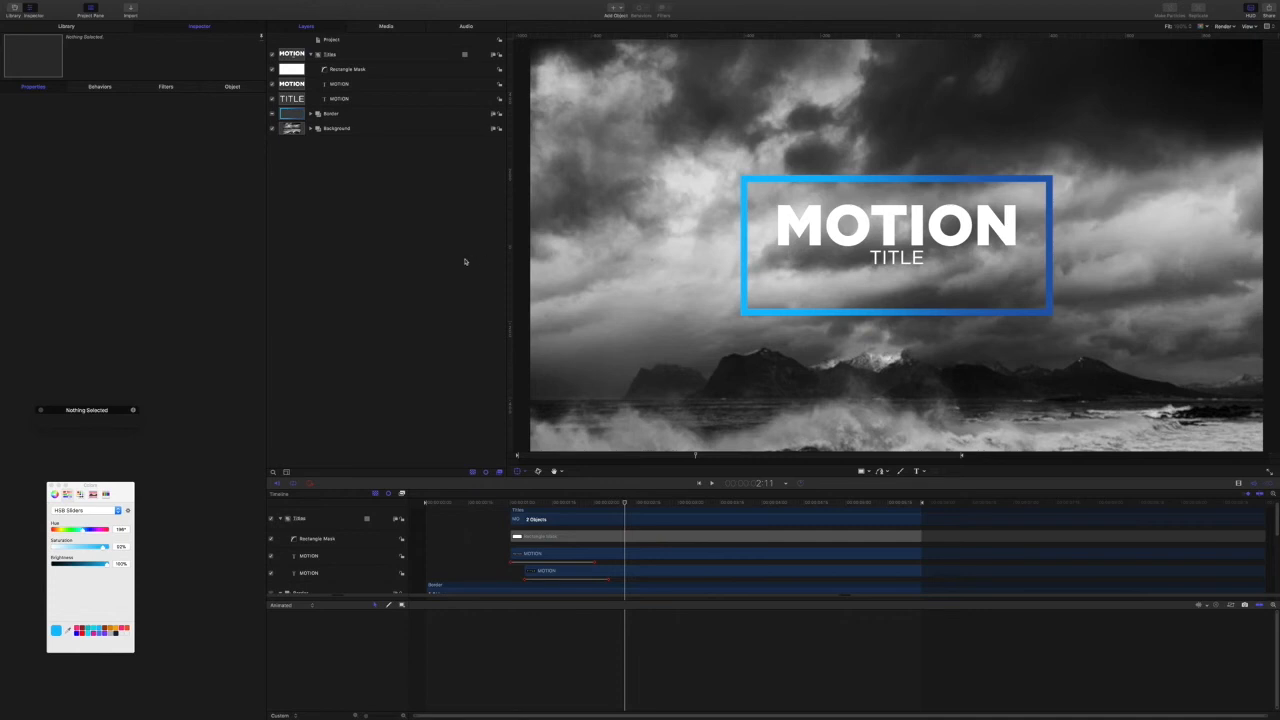
Collapse the Titles group and create a new top-level group named Rotate and Scale.
left_click(310, 54)
left_click(329, 70)
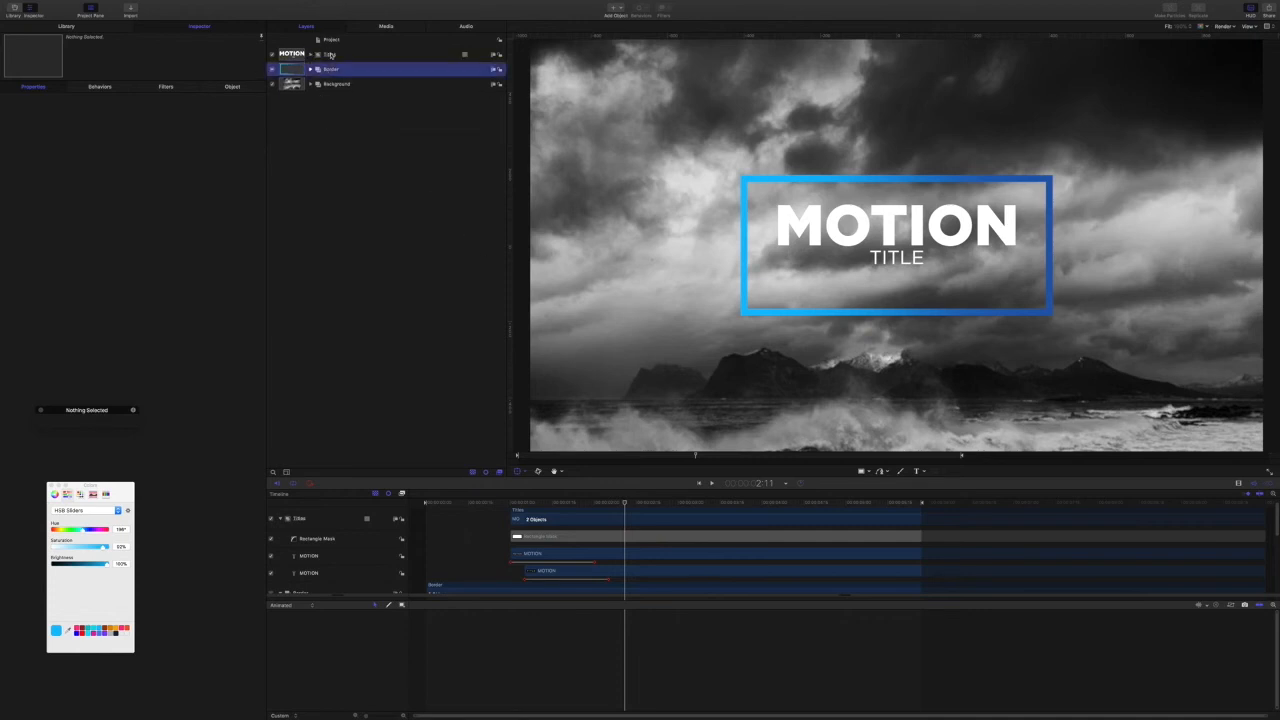
key("Up")
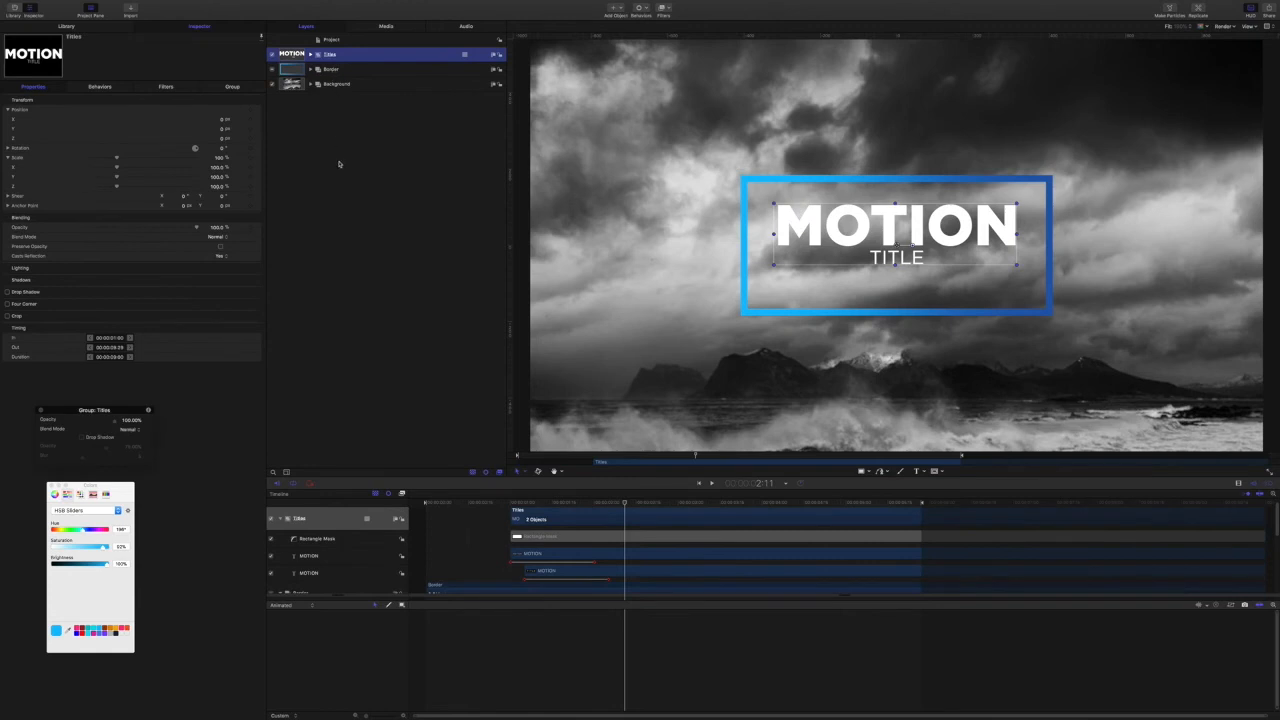
left_click(339, 163)
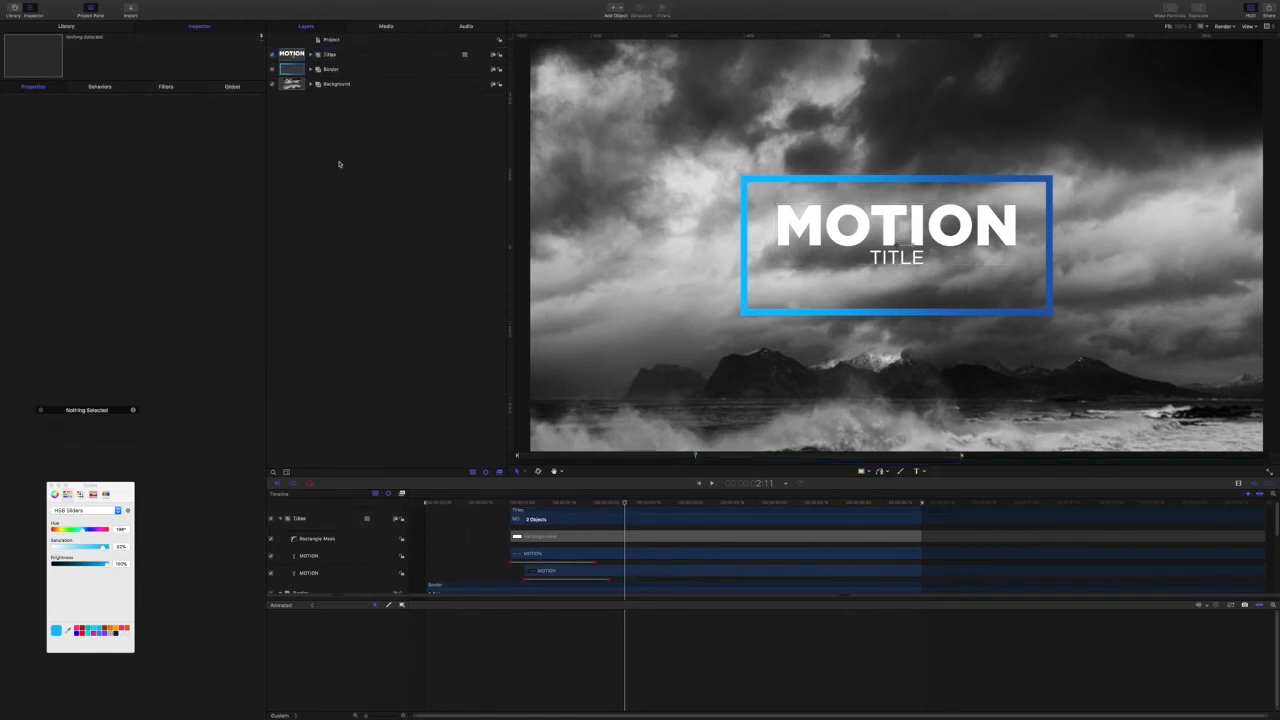
key("super+shift+n")
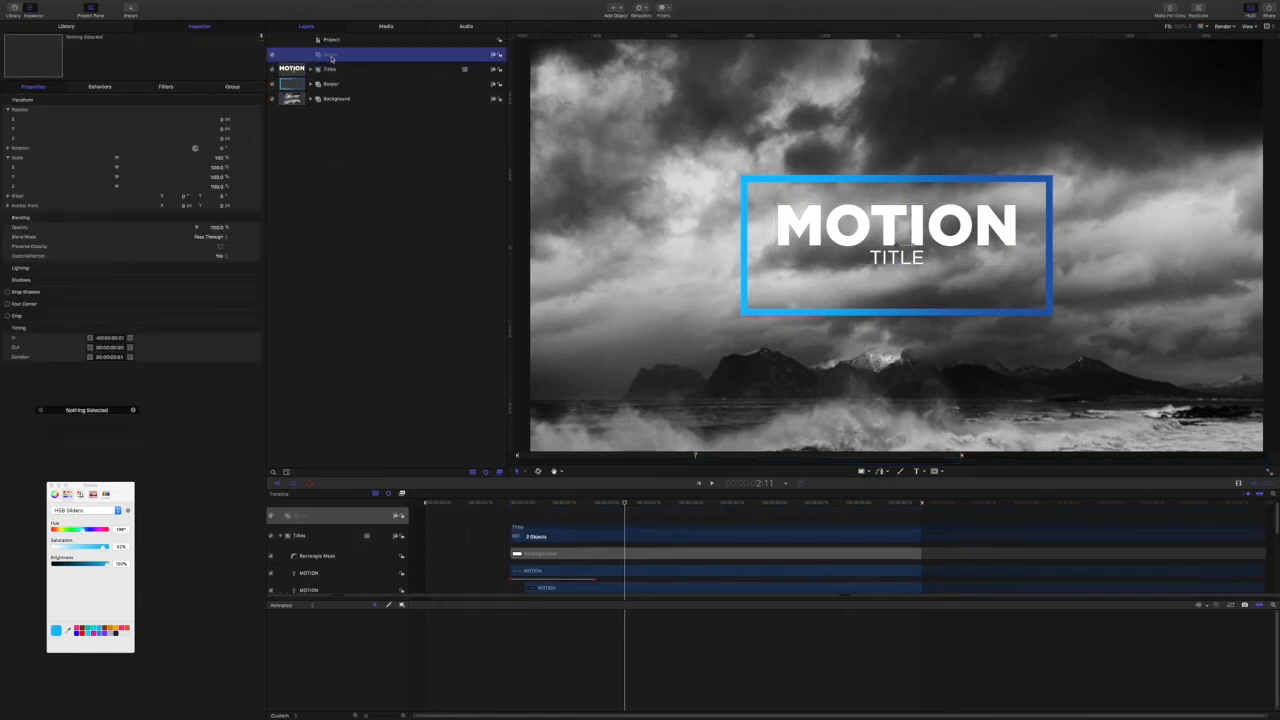
key("Return")
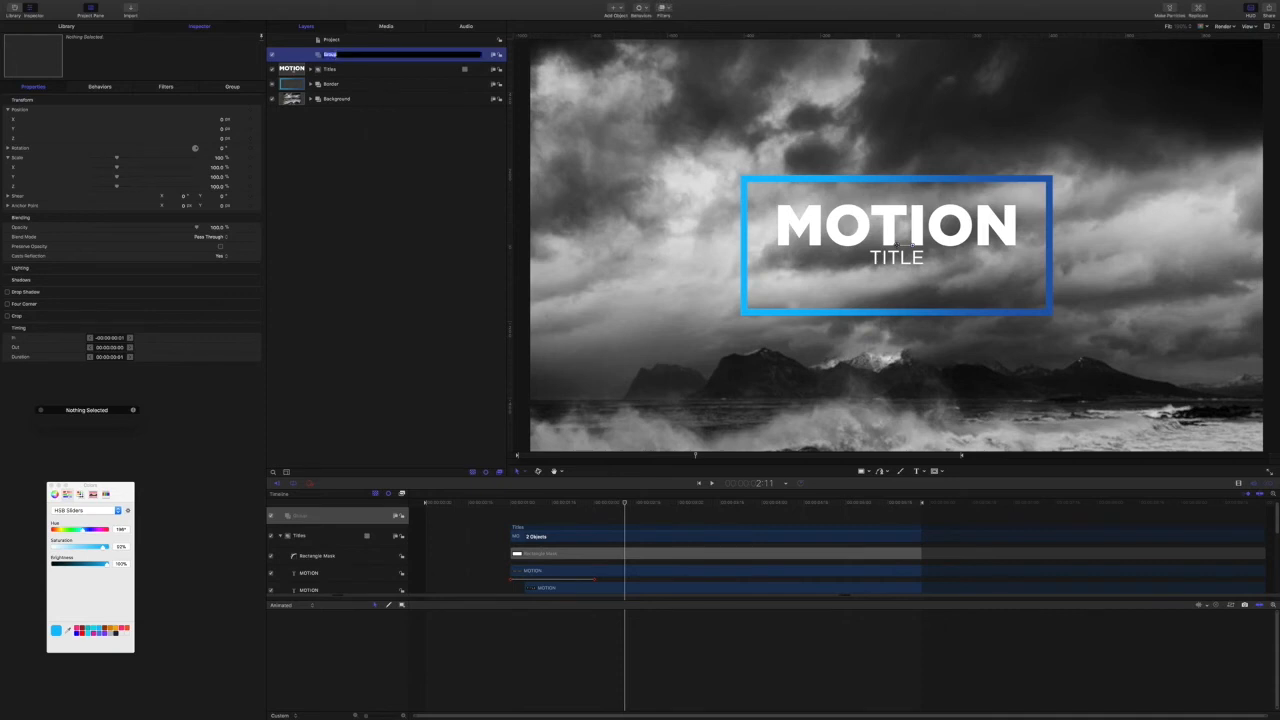
type("Rotate and Scale")
key("Return")
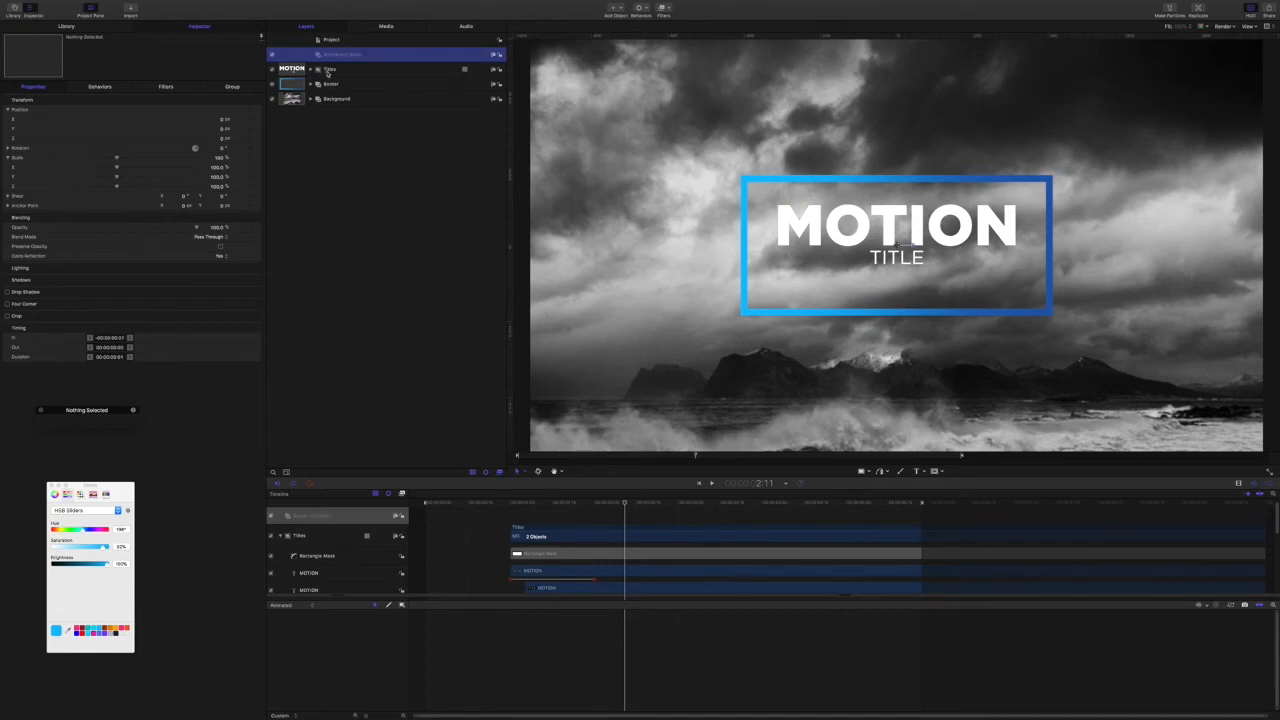
Move the Titles and Border groups into the Rotate and Scale group.
left_click(328, 70)
left_click(331, 84, "shift")
left_click_drag(330, 72, 341, 58)
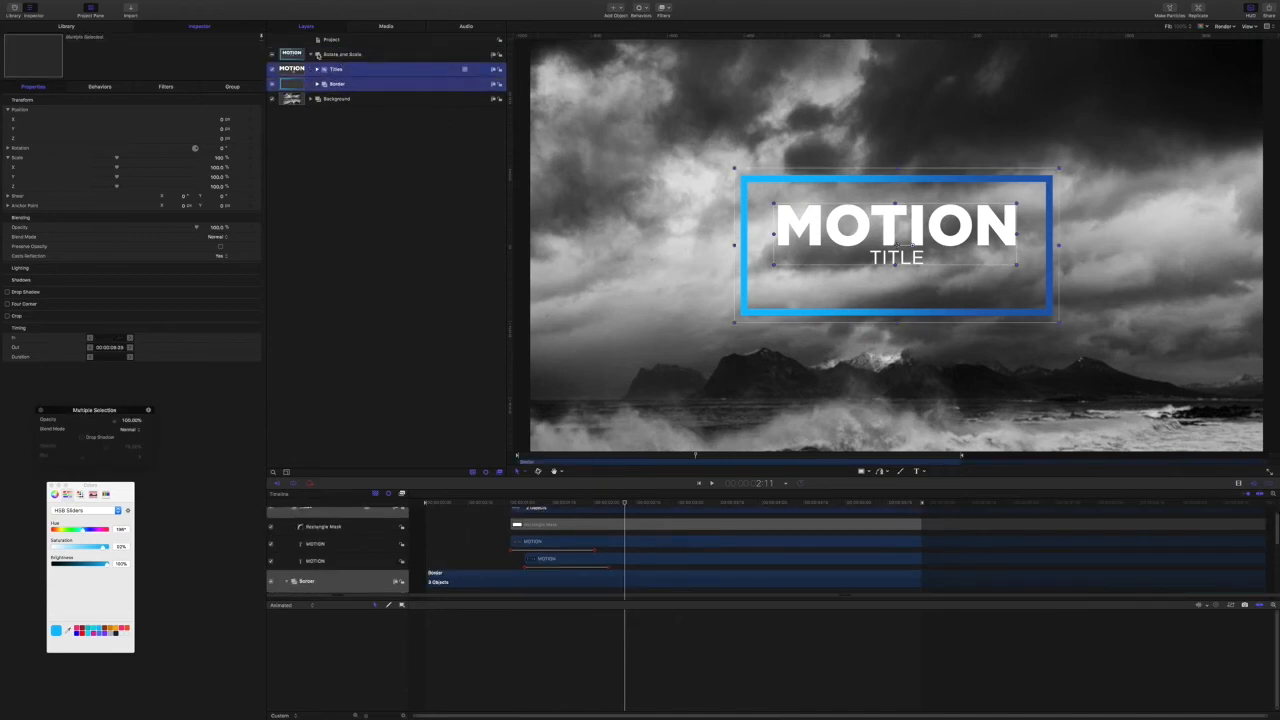
At the first frame, set the Rotate and Scale group's Z rotation to -40°.
left_click_drag(625, 505, 356, 502)
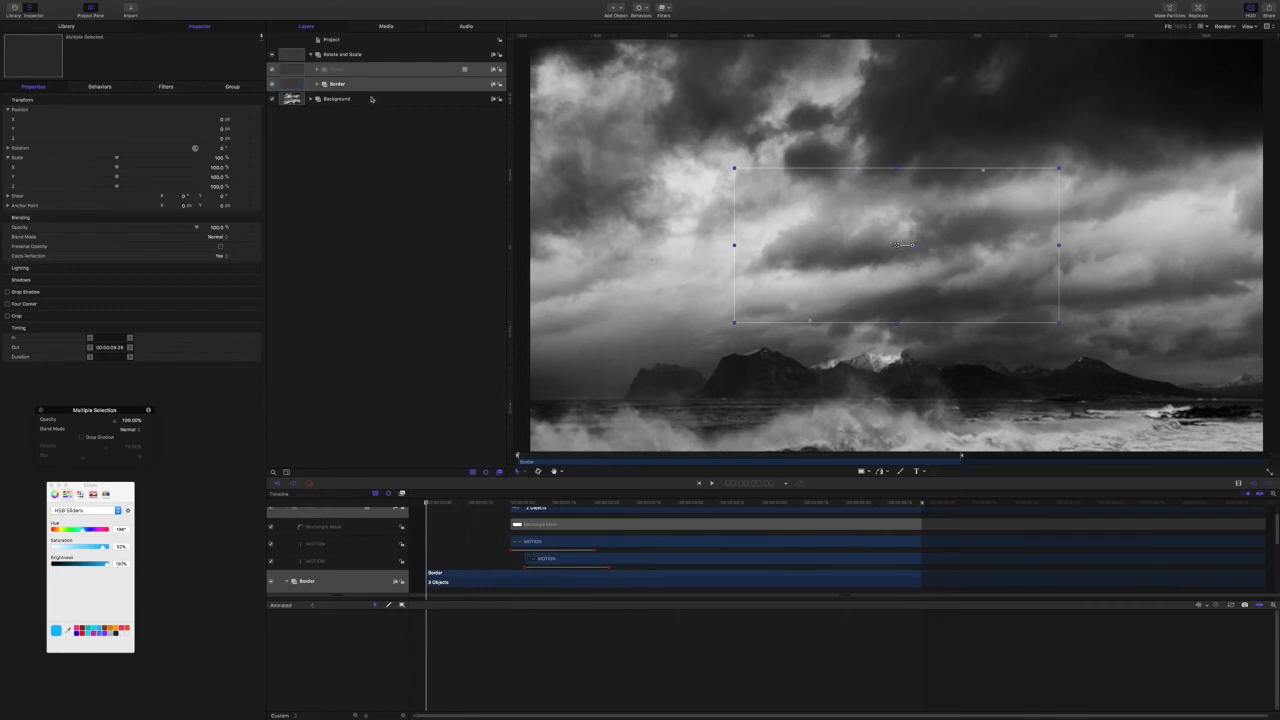
left_click(343, 55)
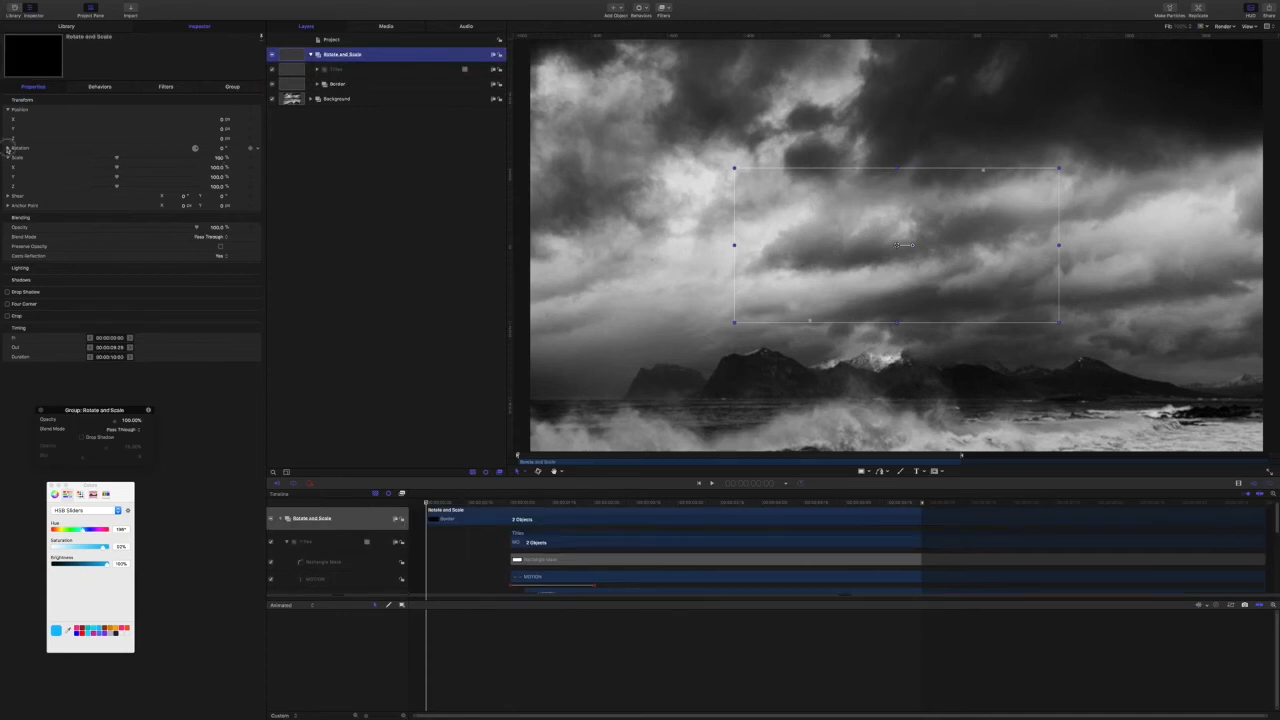
left_click(8, 148)
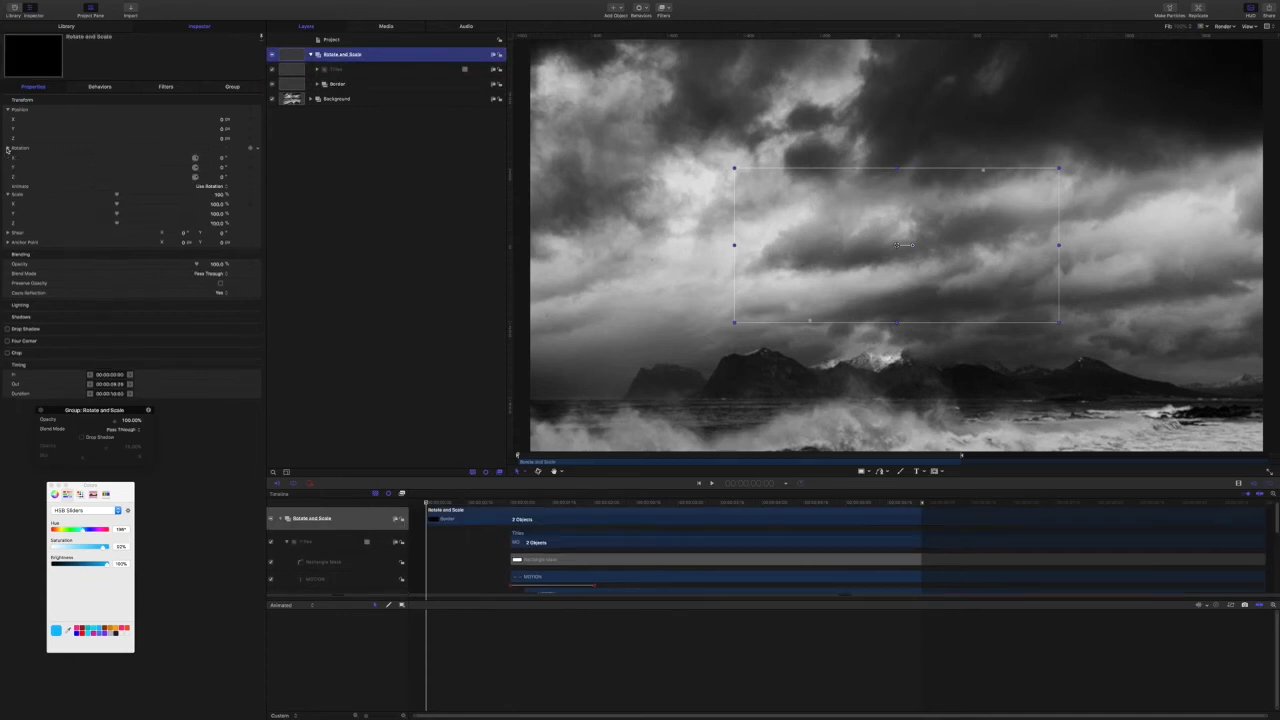
left_click(221, 177)
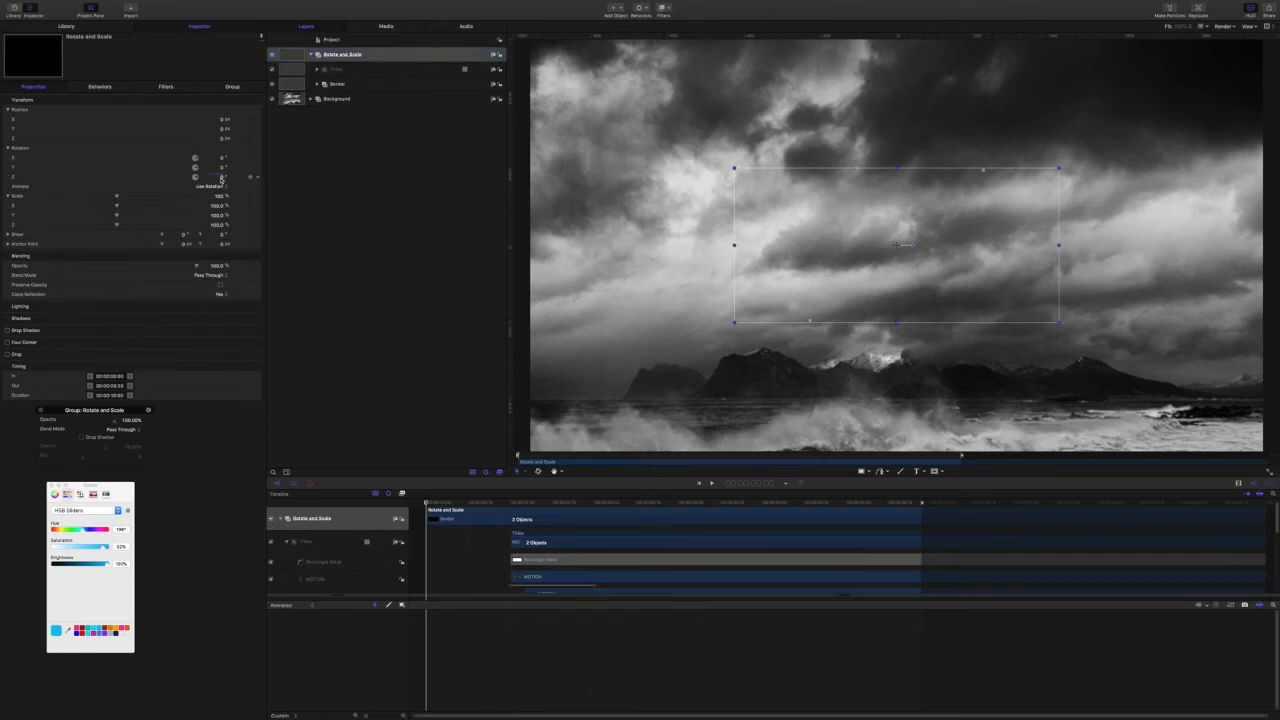
type("1")
type("45")
key("Return")
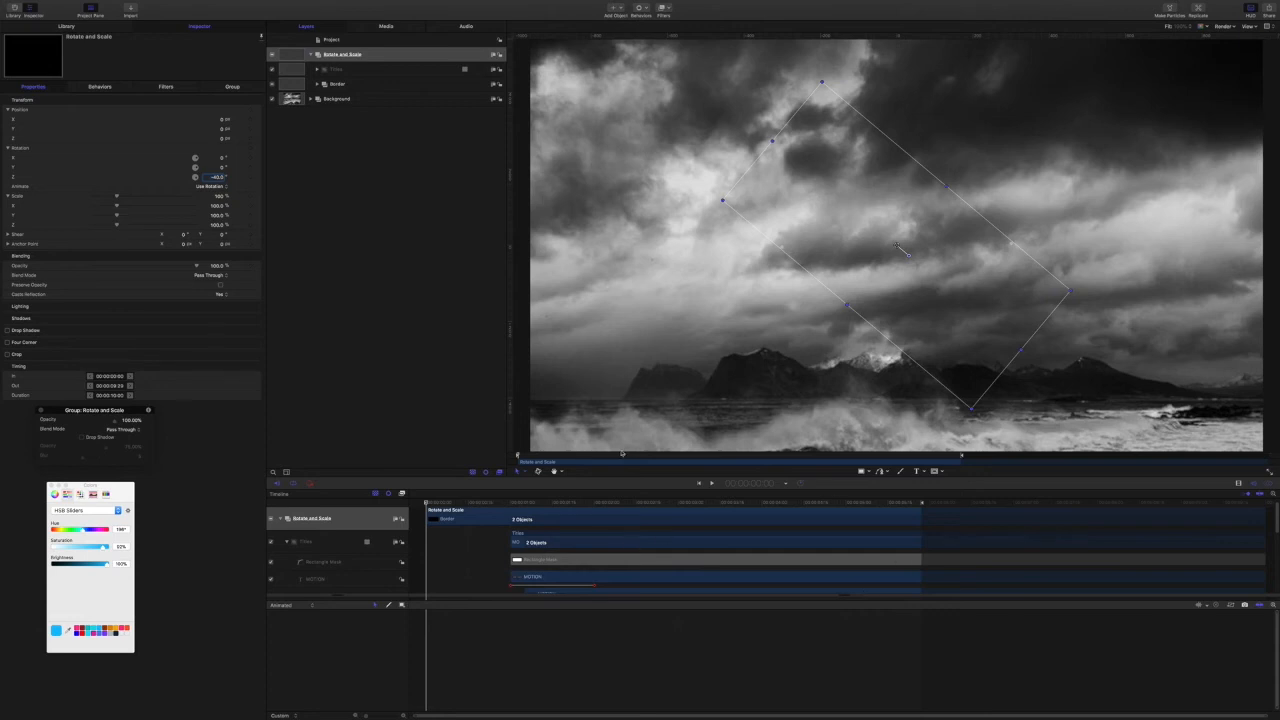
Add a Z rotation keyframe to the Rotate and Scale group at the first frame.
left_click(750, 483)
type("100")
key("BackSpace")
type("5")
key("Return")
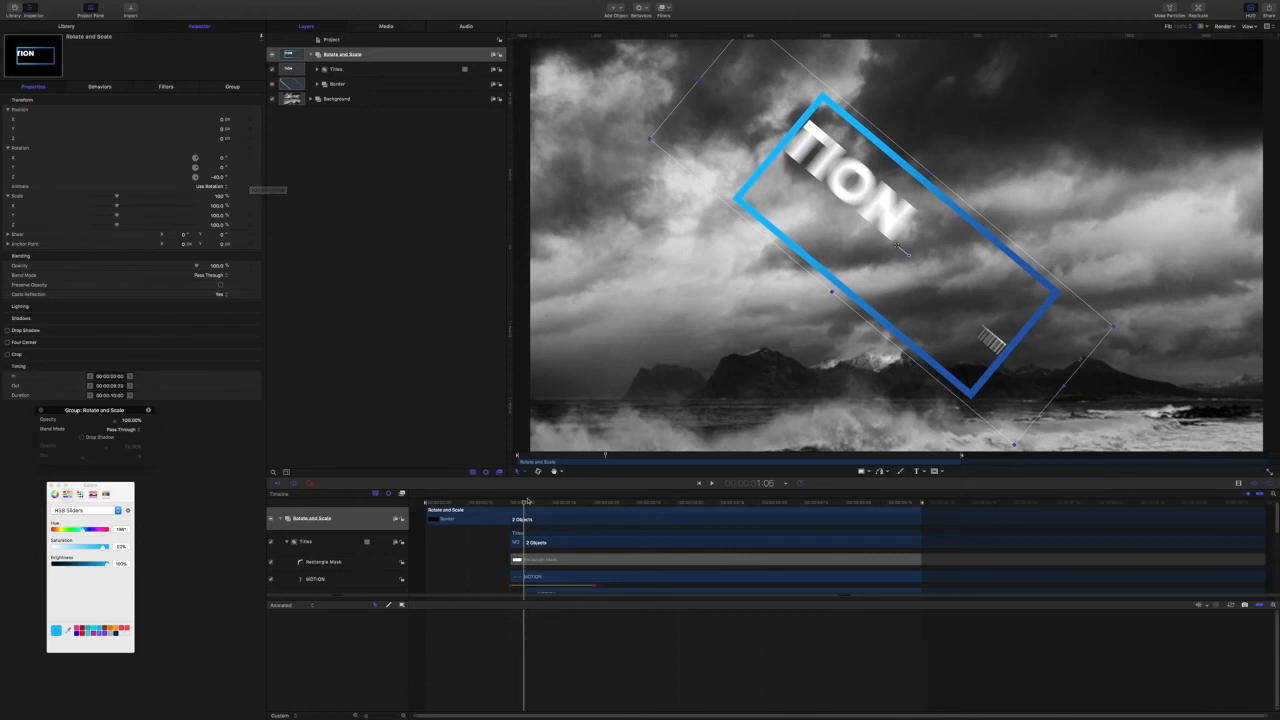
key("Home")
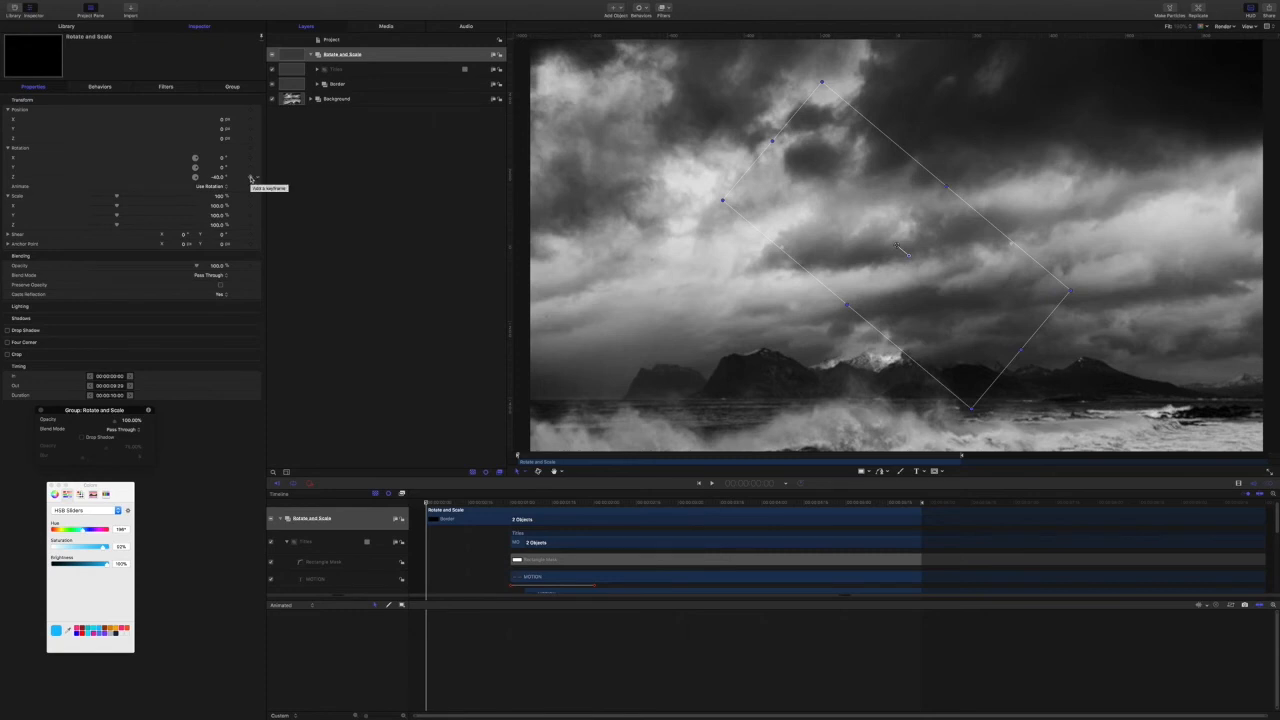
left_click(251, 178)
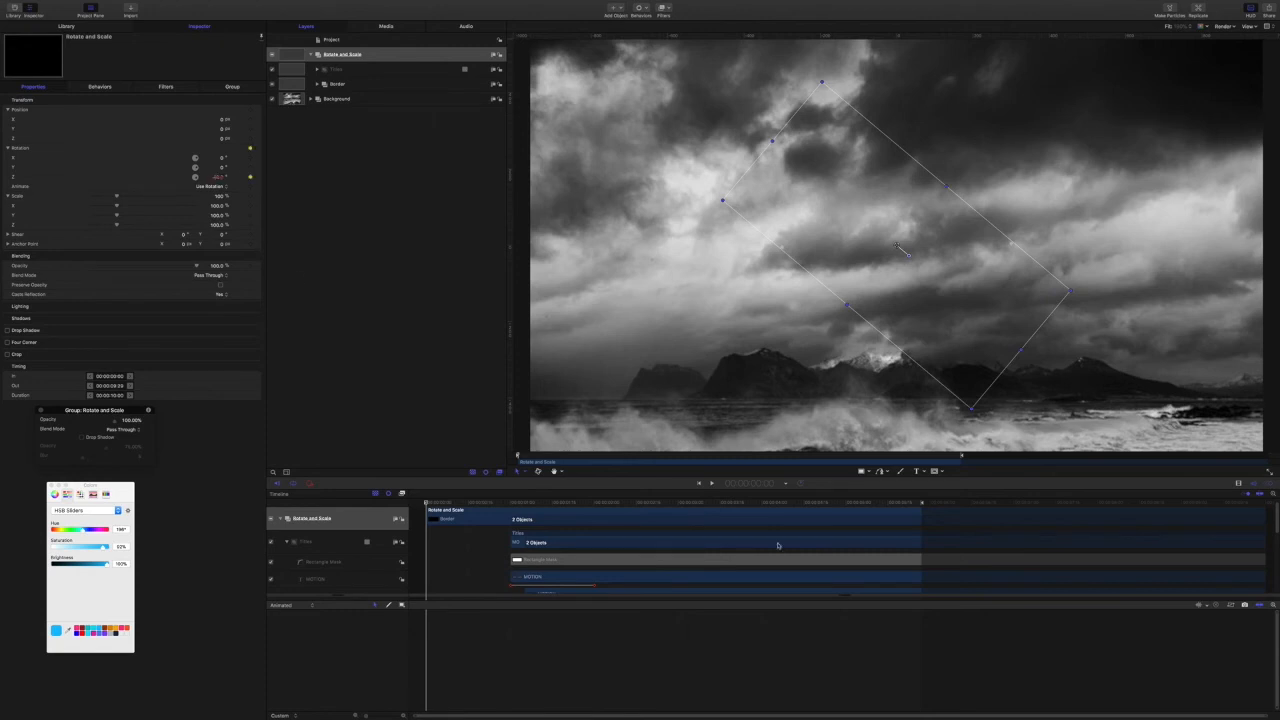
At 1:05, set the Rotate and Scale group's Z rotation to 0°.
left_click(762, 485)
type("105")
key("Return")
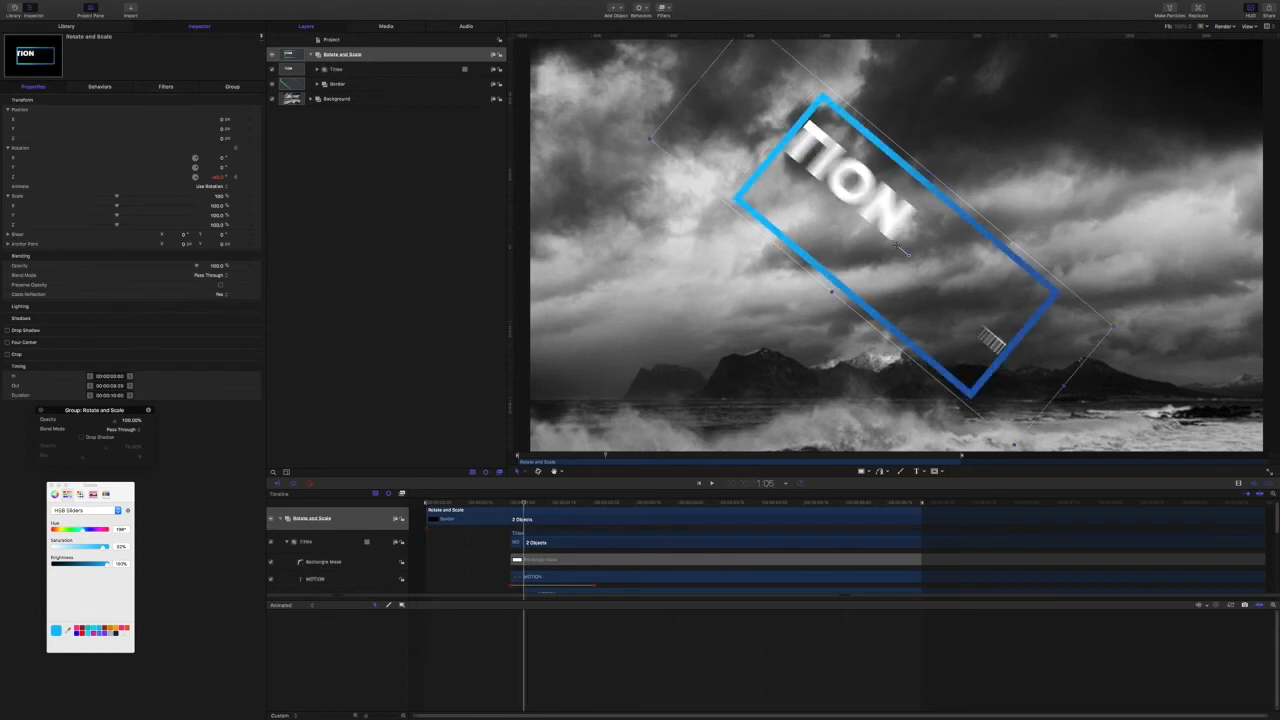
left_click(217, 178)
type("0")
key("Return")
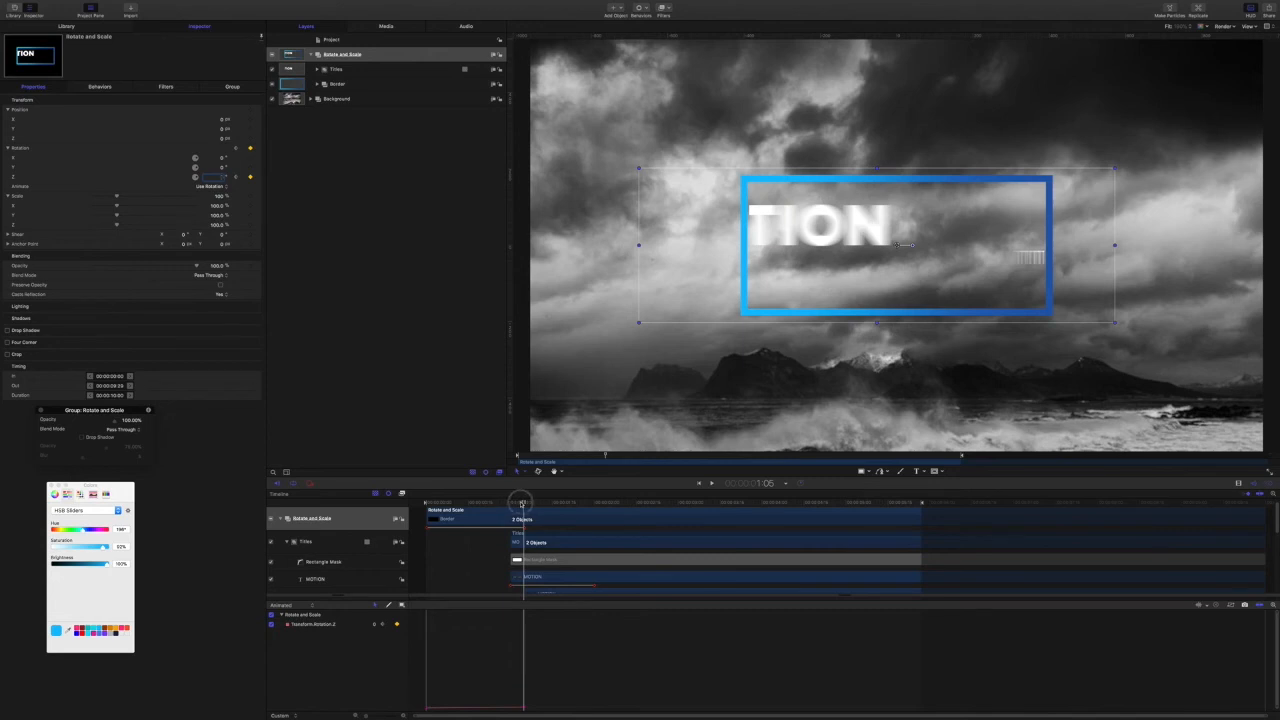
Play the animation from the first frame to check the title's rotation.
key("Home")
left_click(367, 344)
key("space")
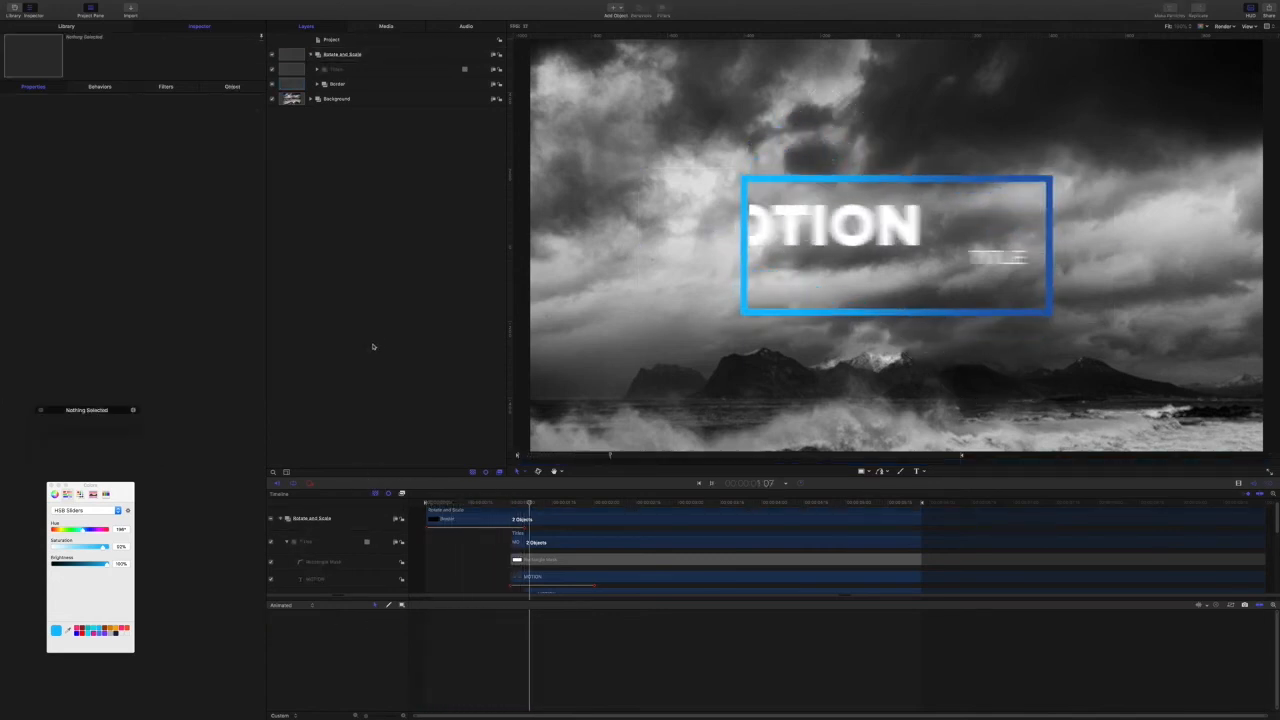
key("space")
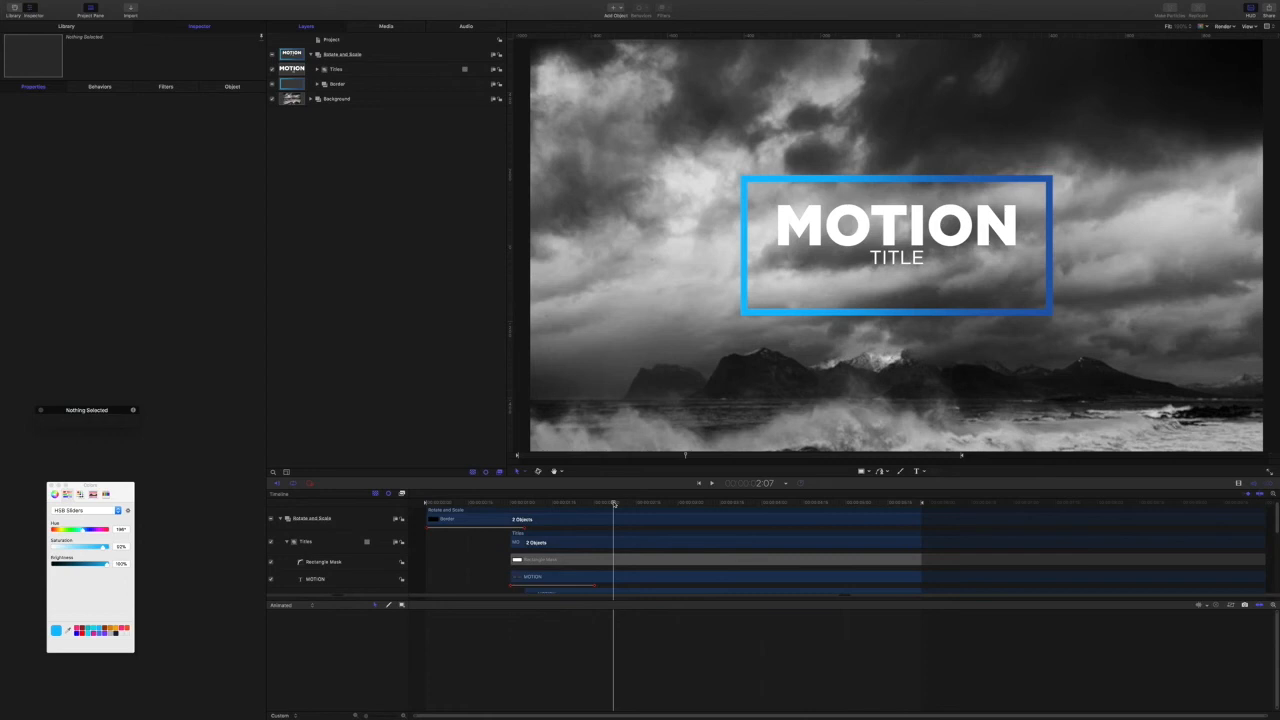
Add a scale keyframe to the Rotate and Scale group at 1:05.
left_click(356, 57)
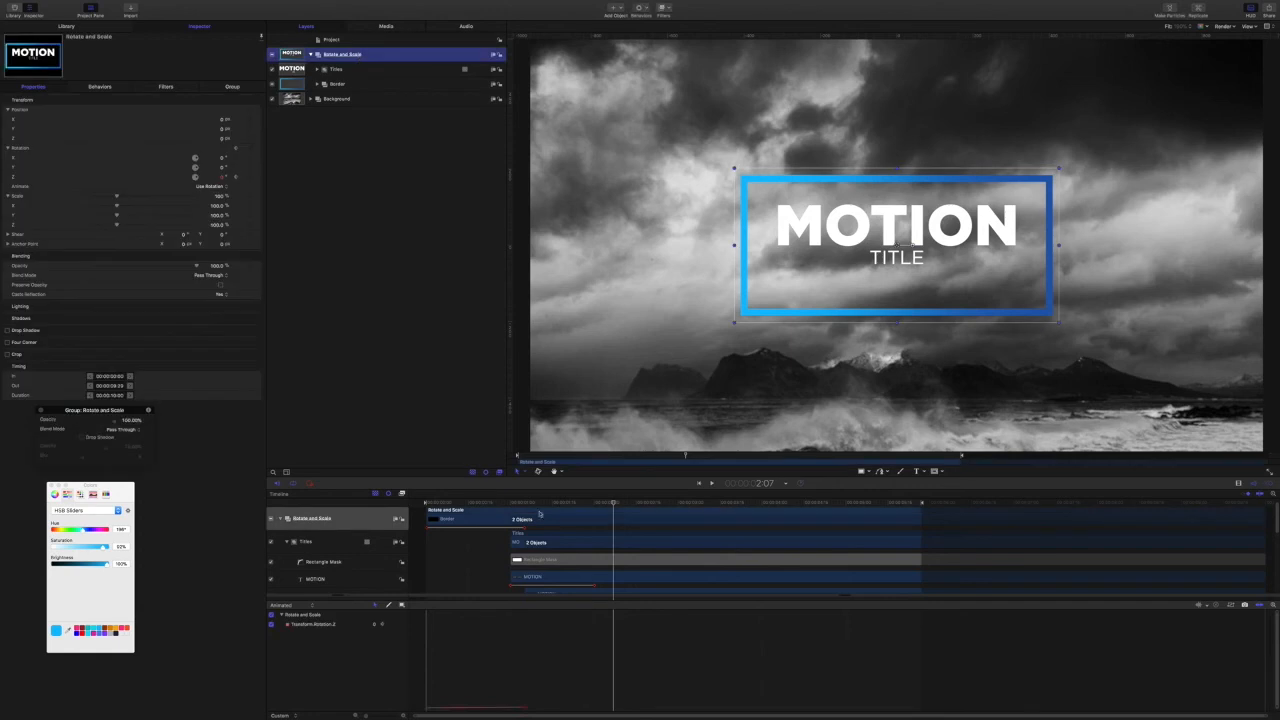
left_click_drag(613, 503, 588, 503)
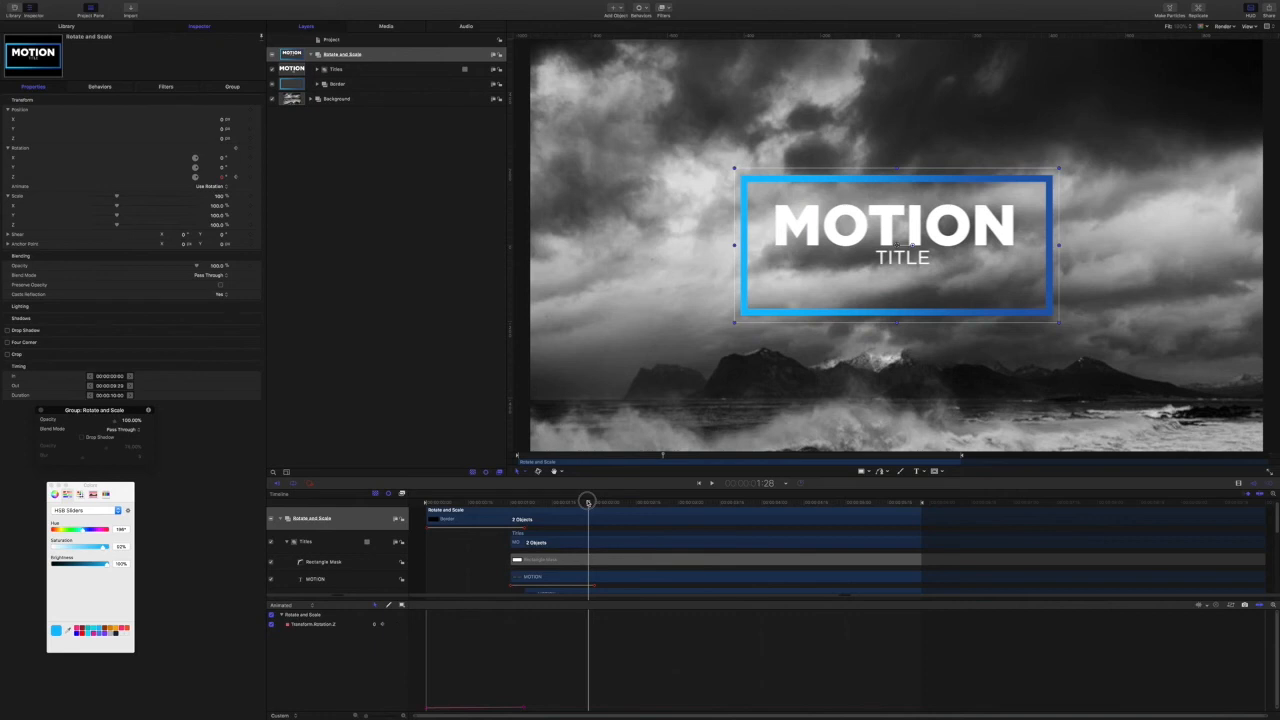
left_click(763, 484)
type("1:05")
key("Return")
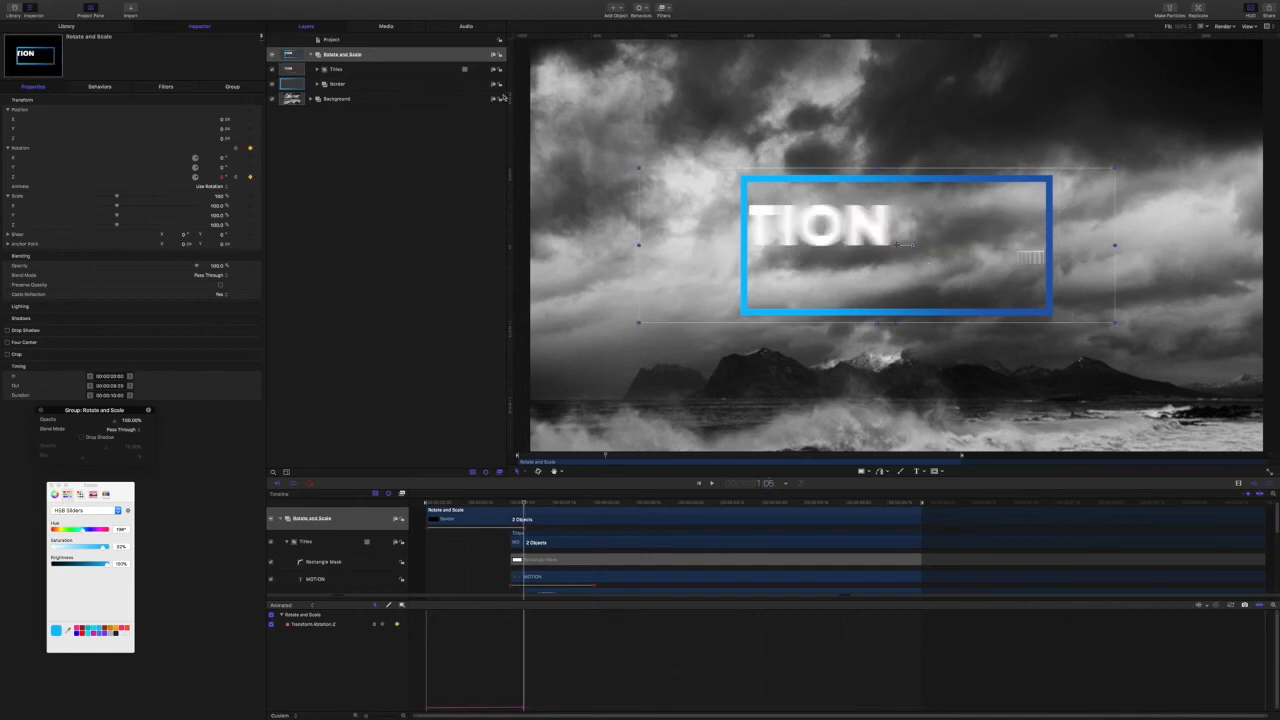
left_click(251, 197)
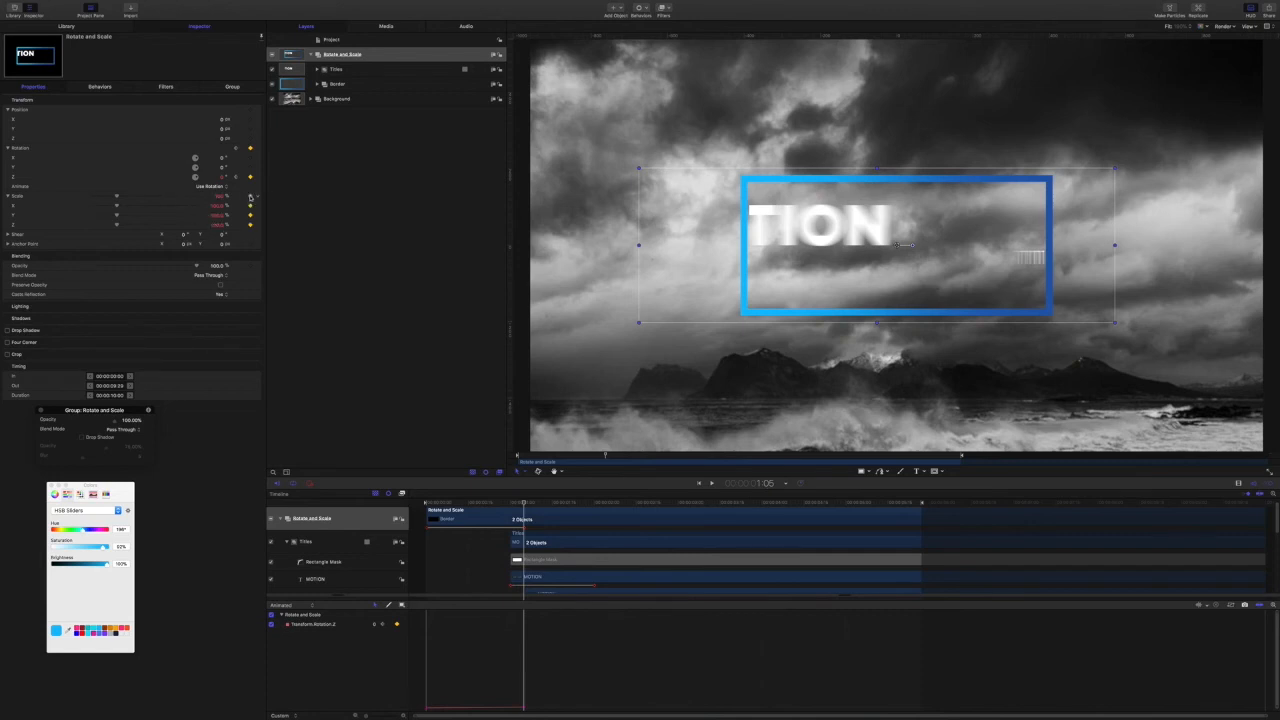
At 1:15, set the Rotate and Scale group's overall scale to 90%.
left_click(764, 484)
type("1.15")
key("Return")
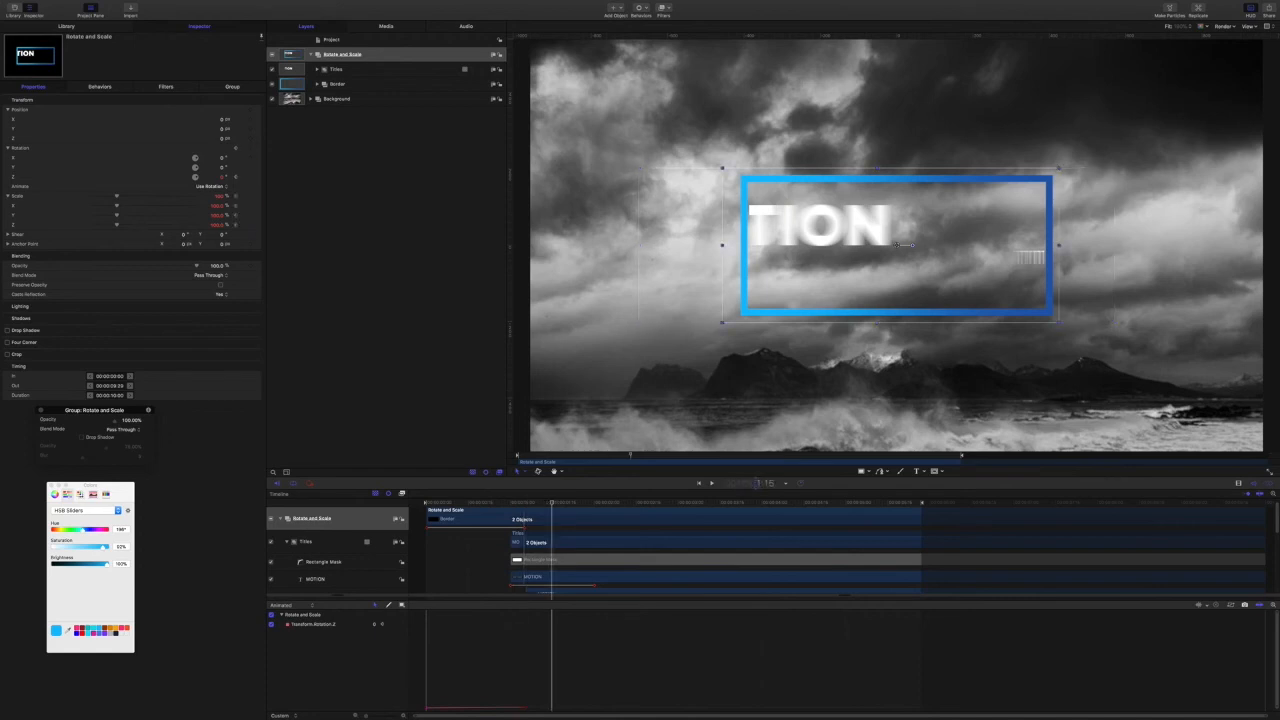
left_click(219, 197)
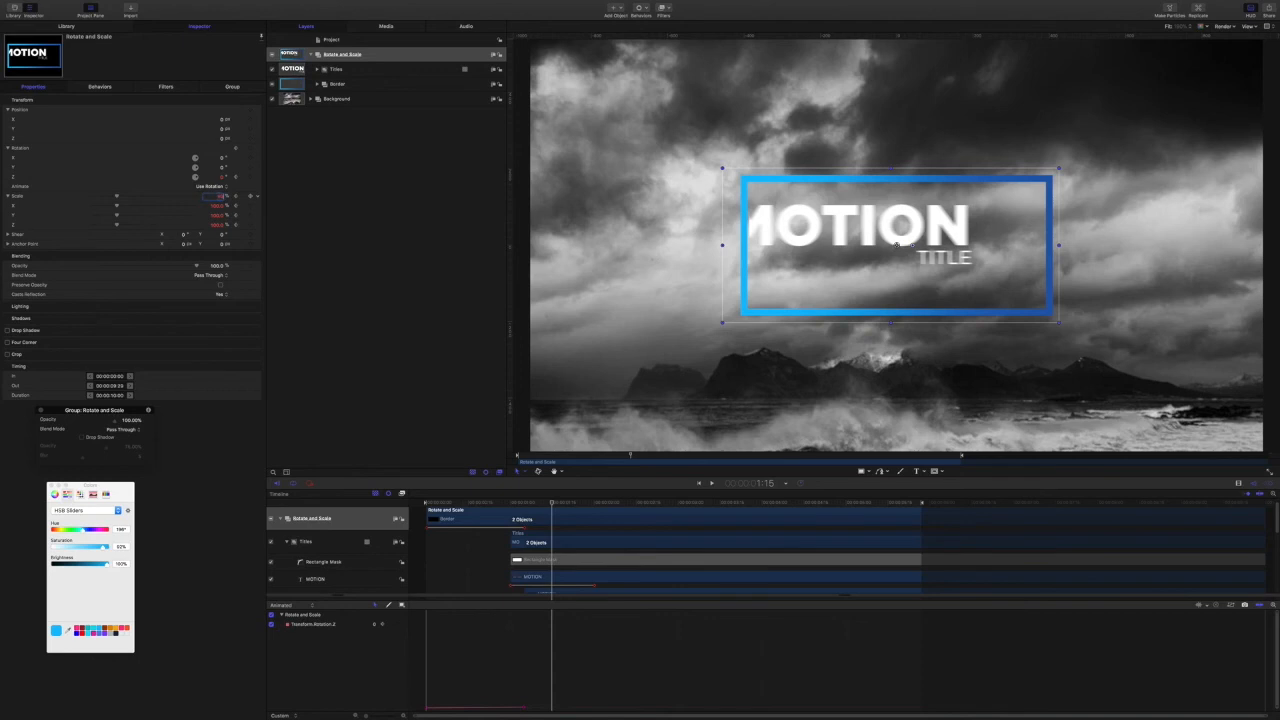
type("90")
key("Return")
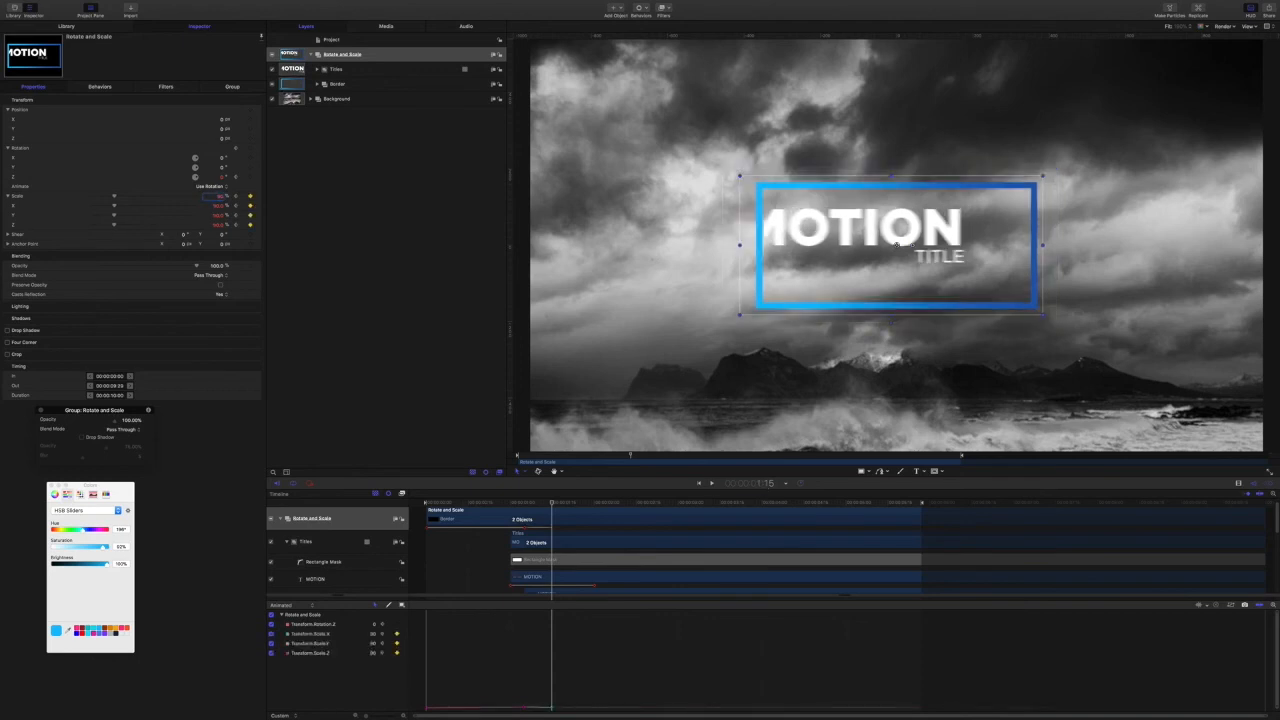
Add another scale keyframe to the Rotate and Scale group at 2:00 without changing its size.
left_click(764, 485)
type("2.0")
key("Return")
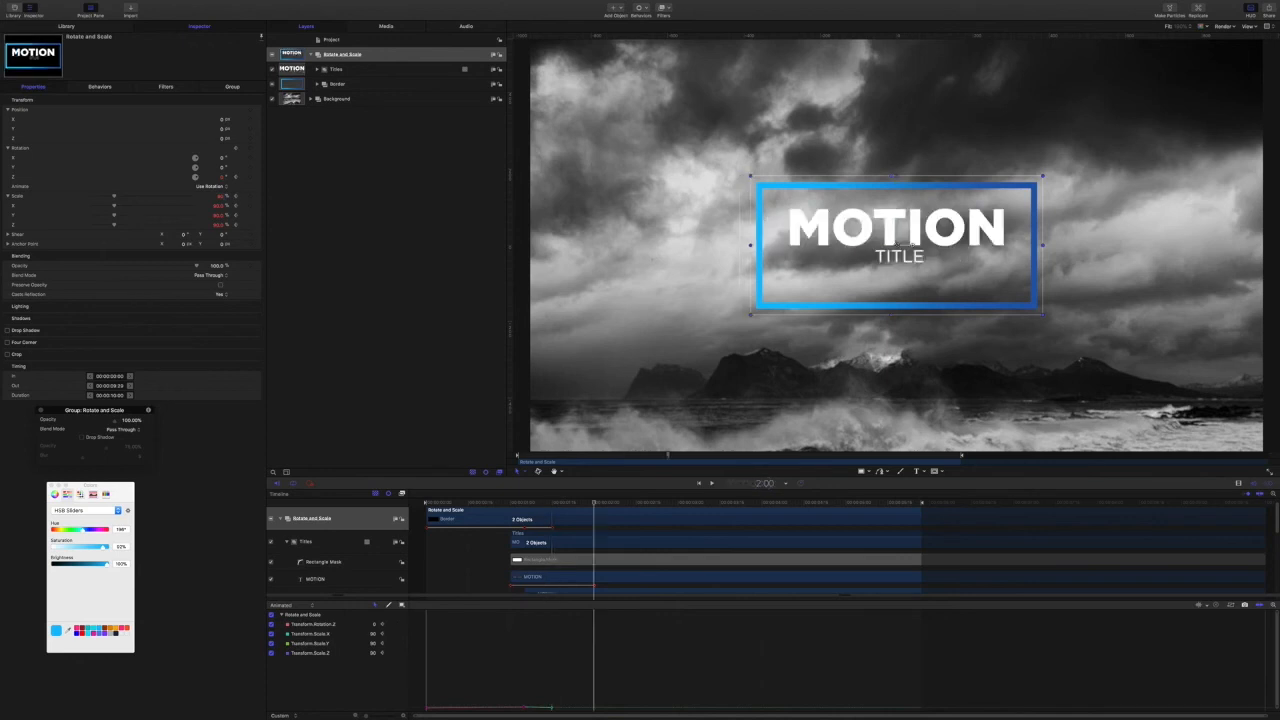
left_click(251, 197)
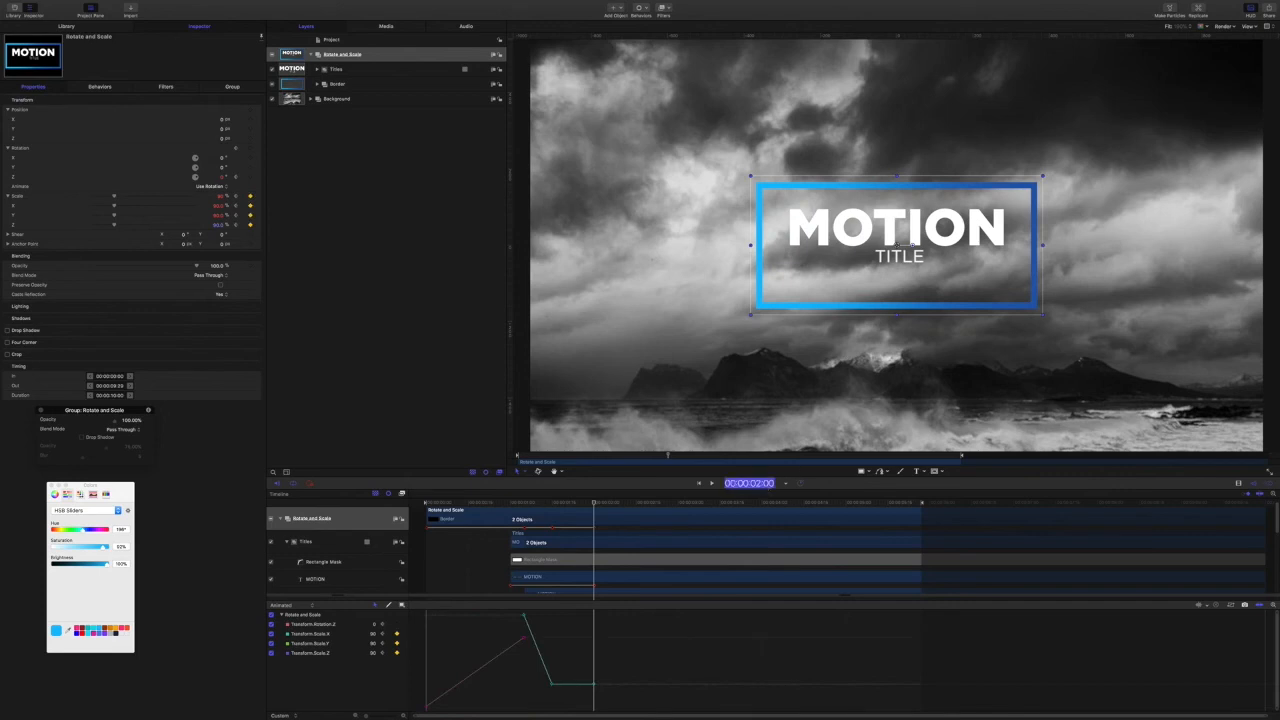
At 2:10, set the Rotate and Scale group's overall scale to 100%.
left_click_drag(766, 485, 776, 485)
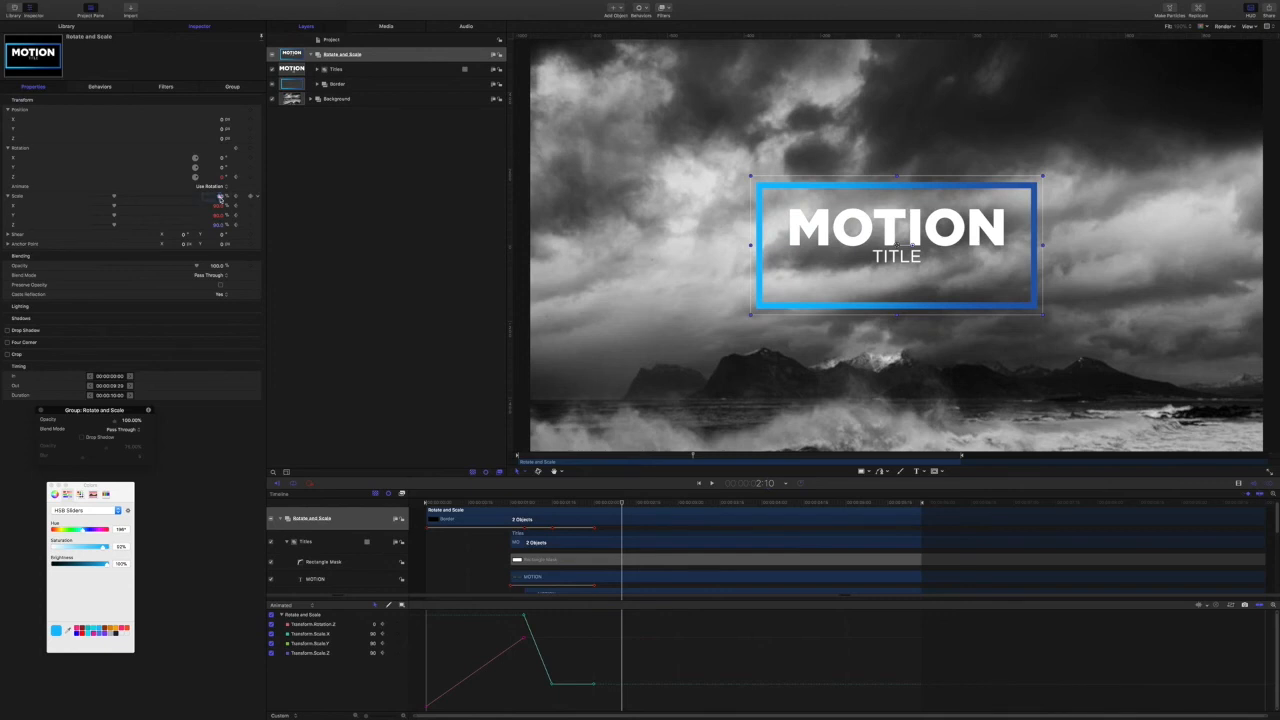
type("100")
key("Return")
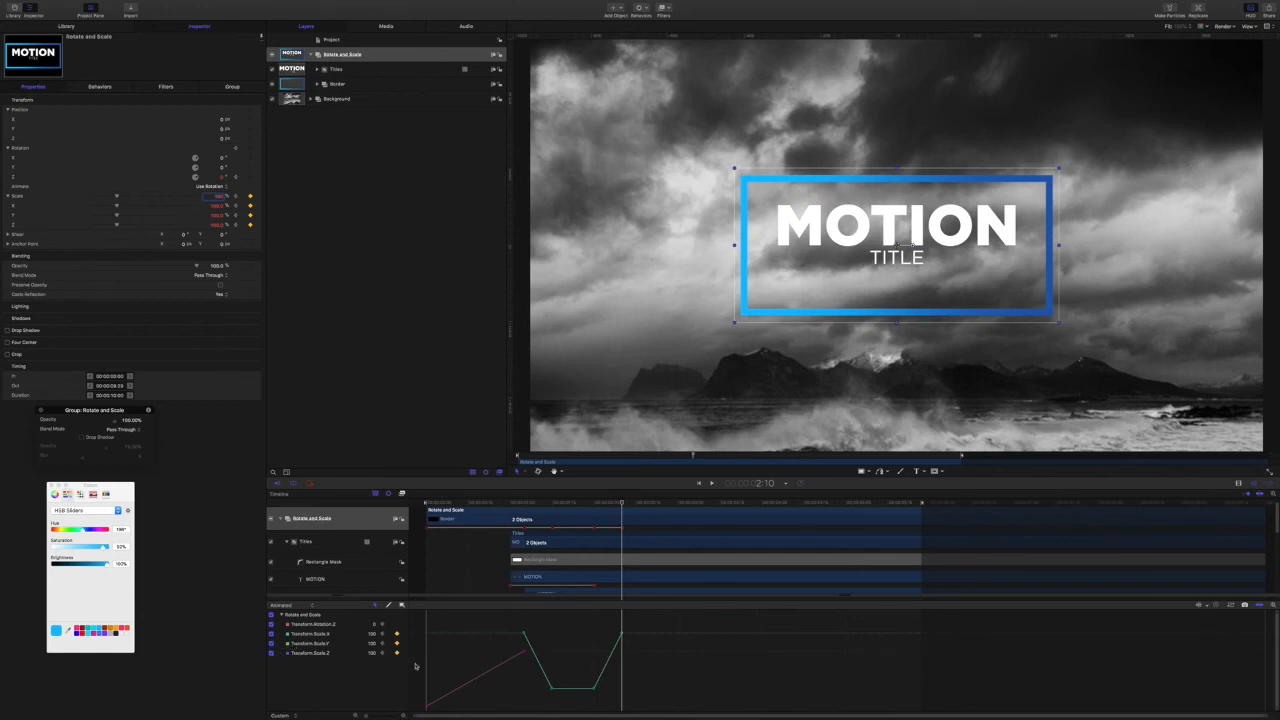
Hide the Z rotation curve and apply Ease Both to the scale keyframes of the shrinking and the growing segments.
left_click(271, 625)
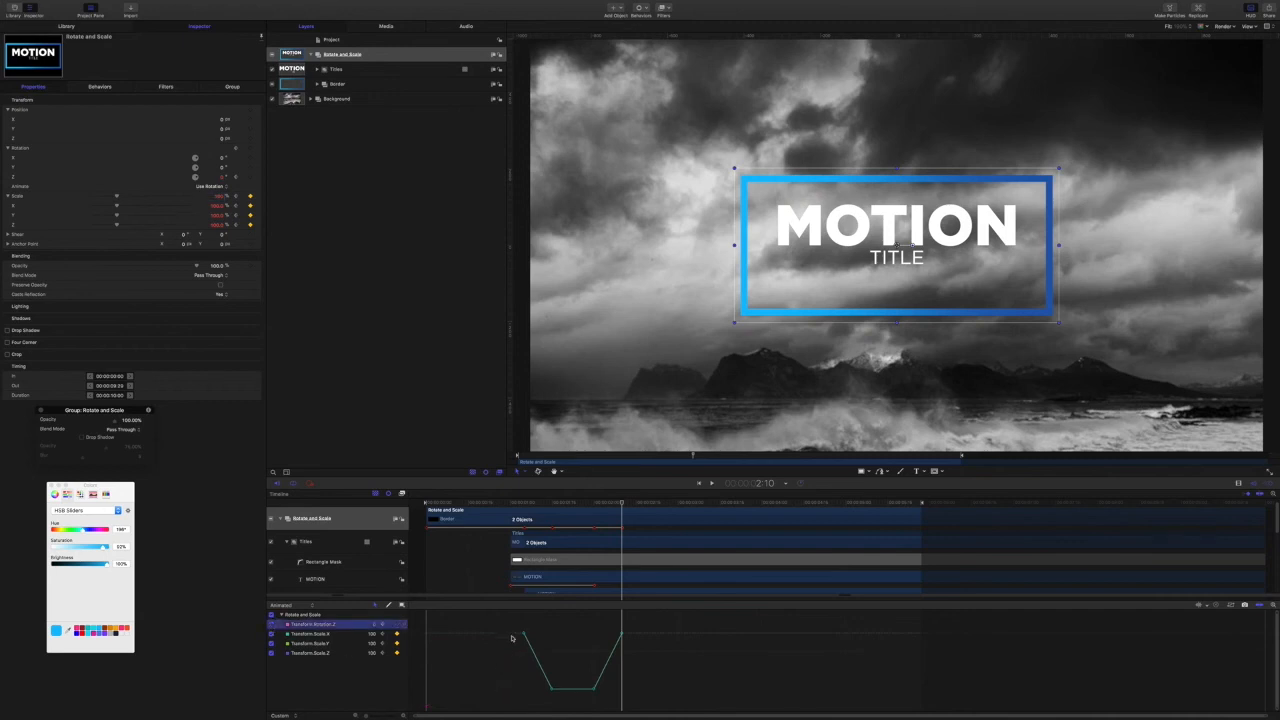
left_click_drag(511, 617, 550, 689)
right_click(551, 689)
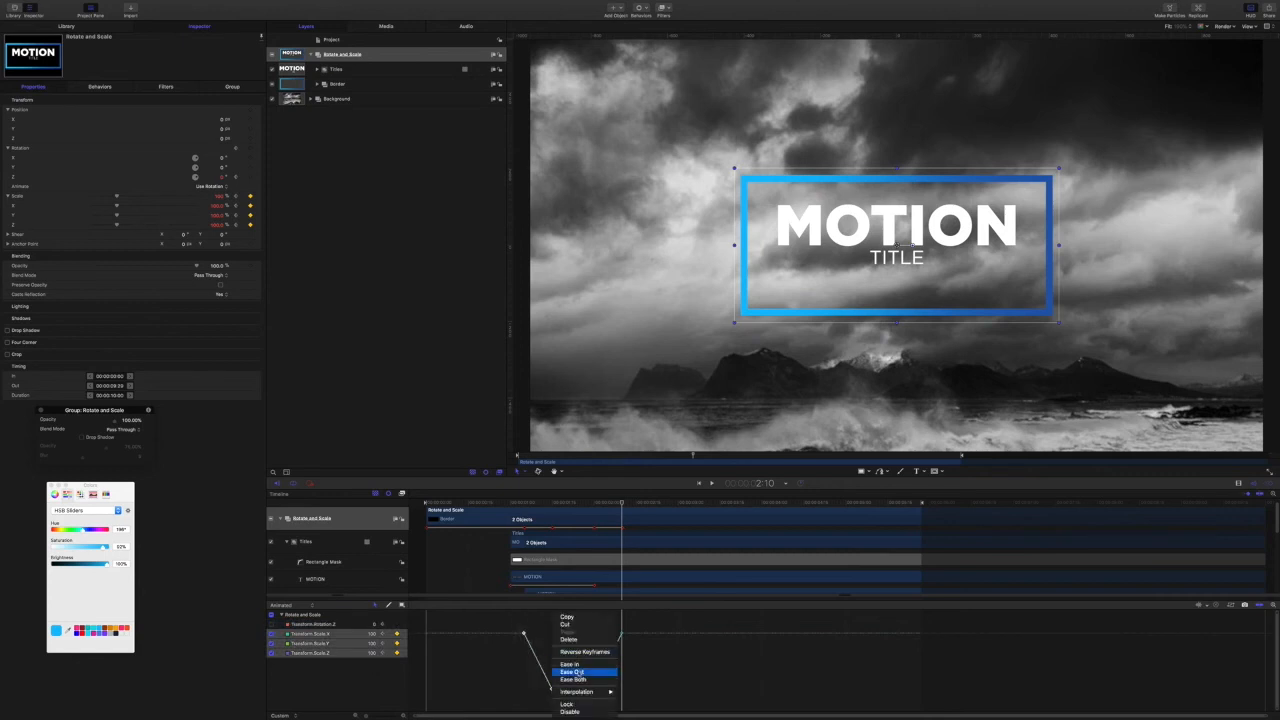
left_click(577, 680)
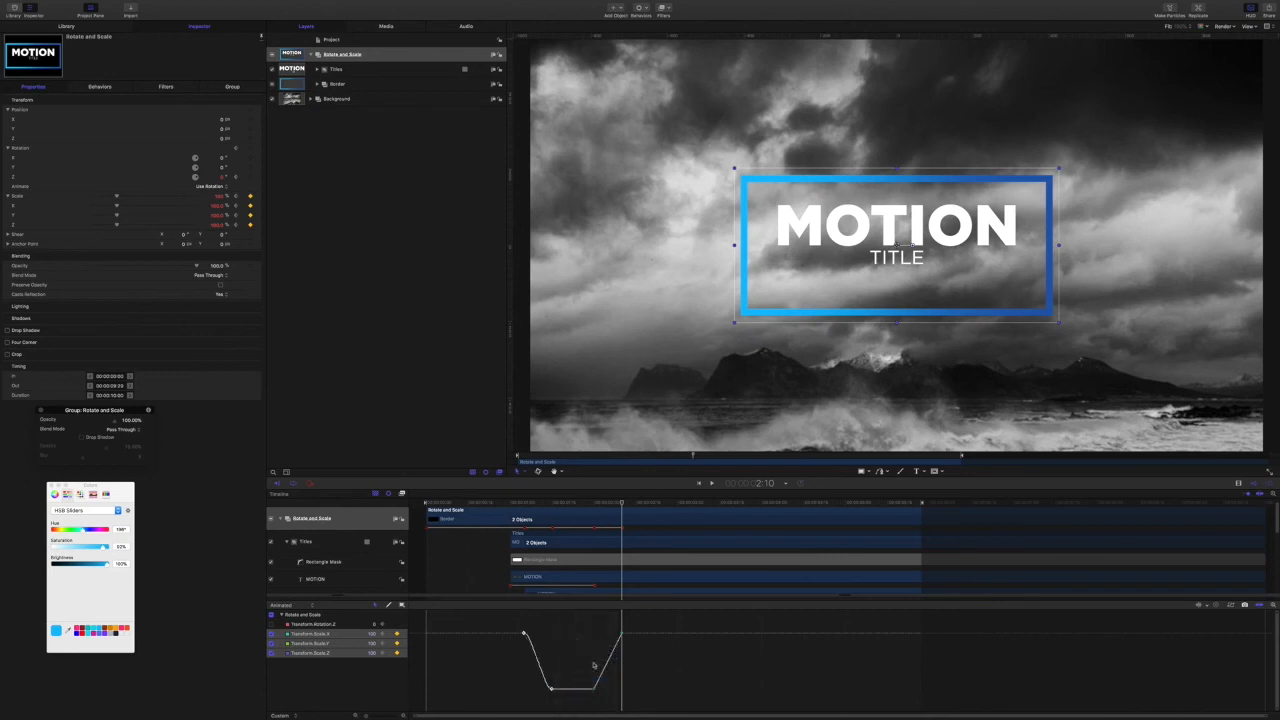
left_click_drag(587, 622, 631, 636)
right_click(621, 634)
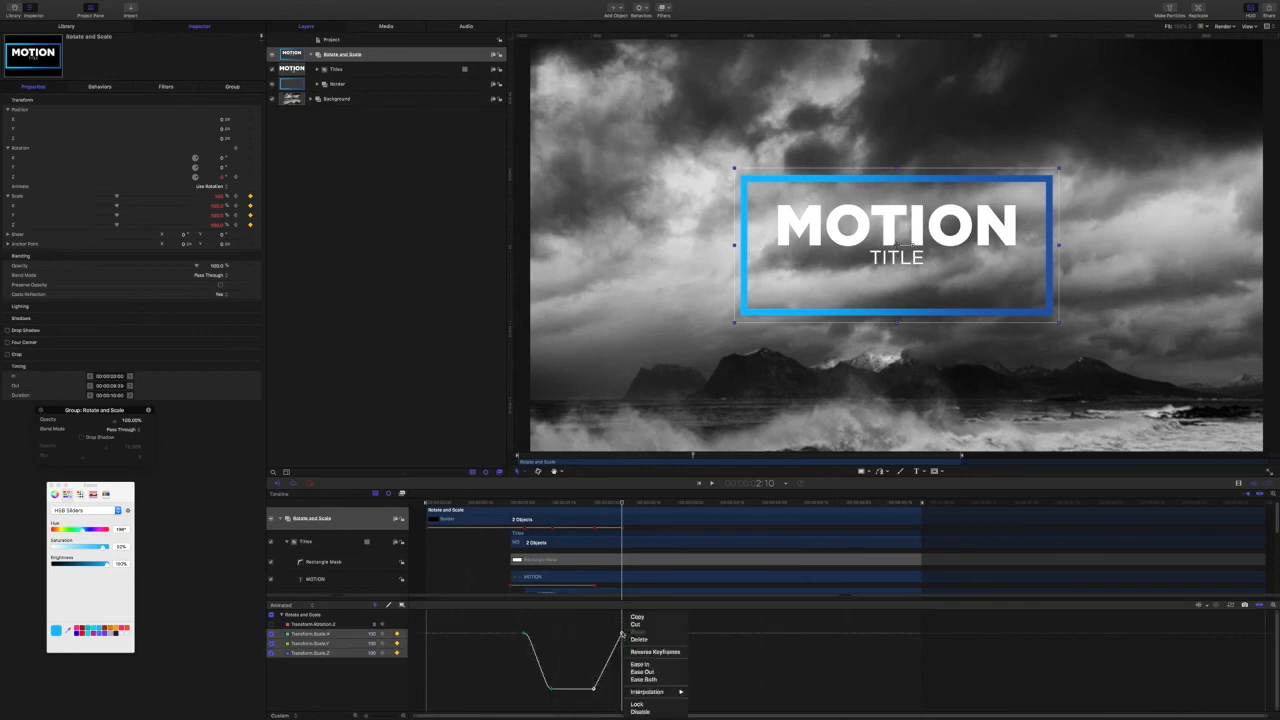
left_click(645, 680)
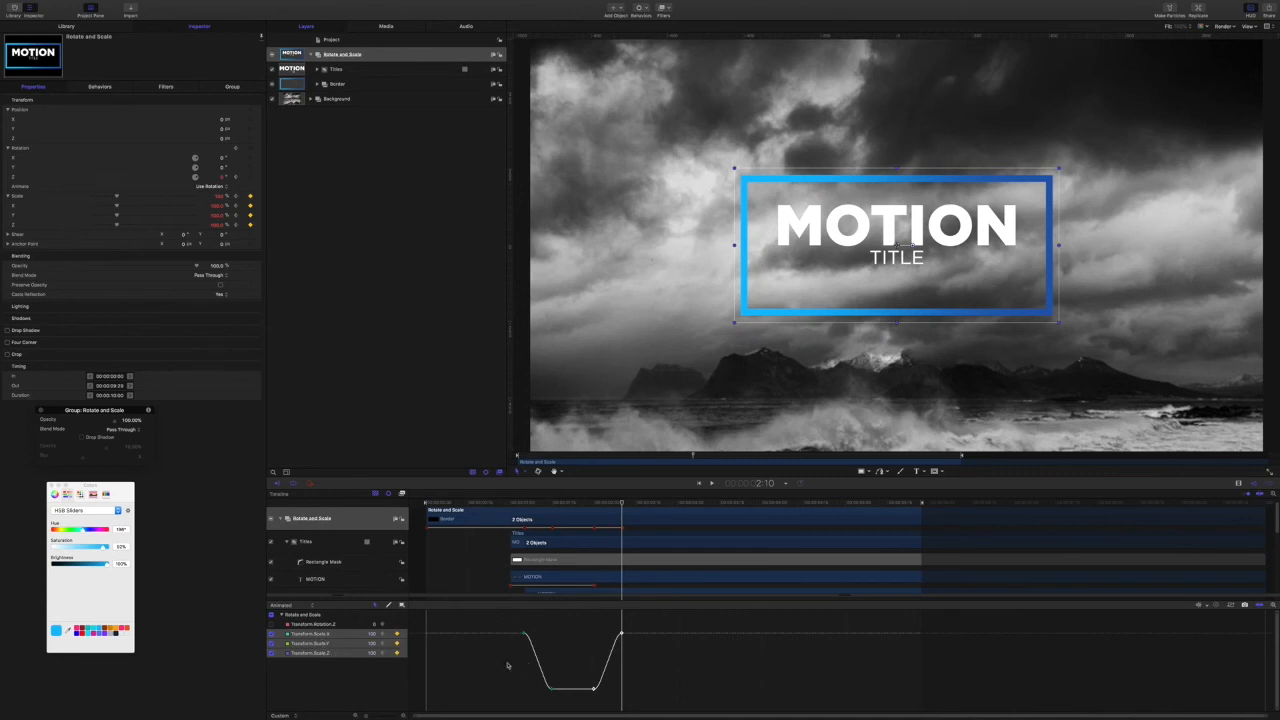
Deselect everything and play the animation from the first frame to check the eased scaling.
left_click(577, 633)
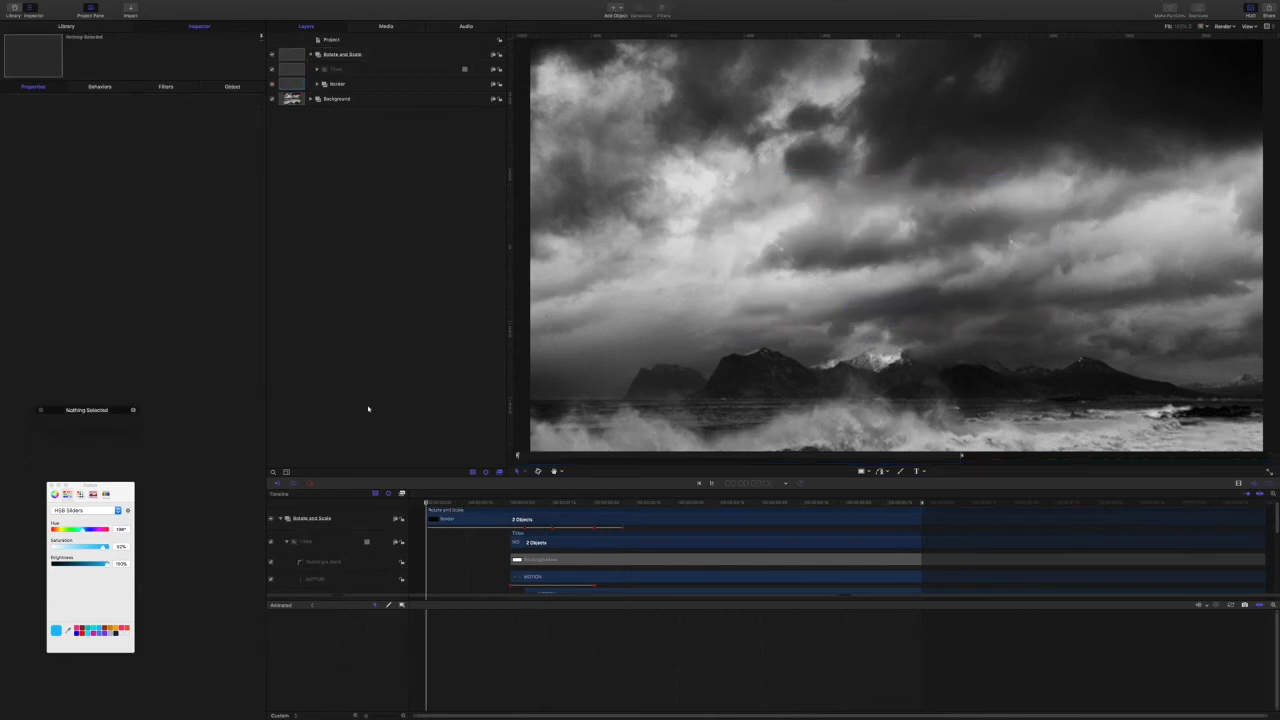
key("space")
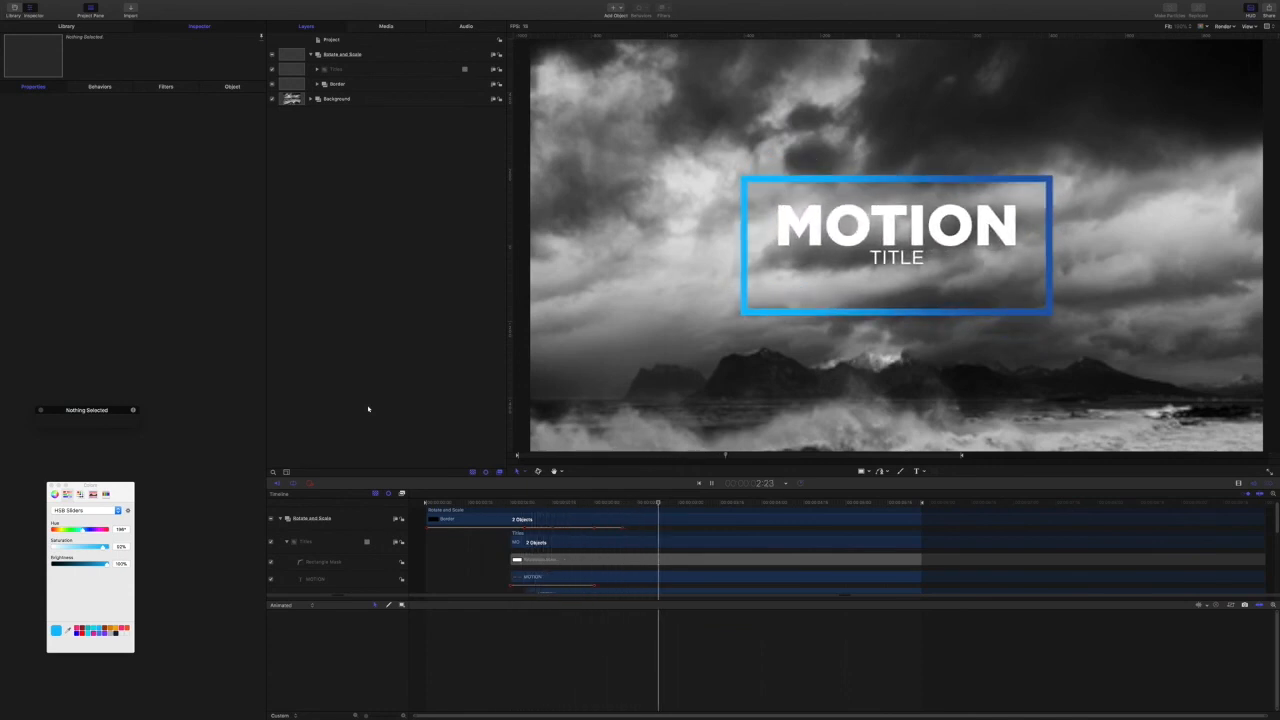
key("space")
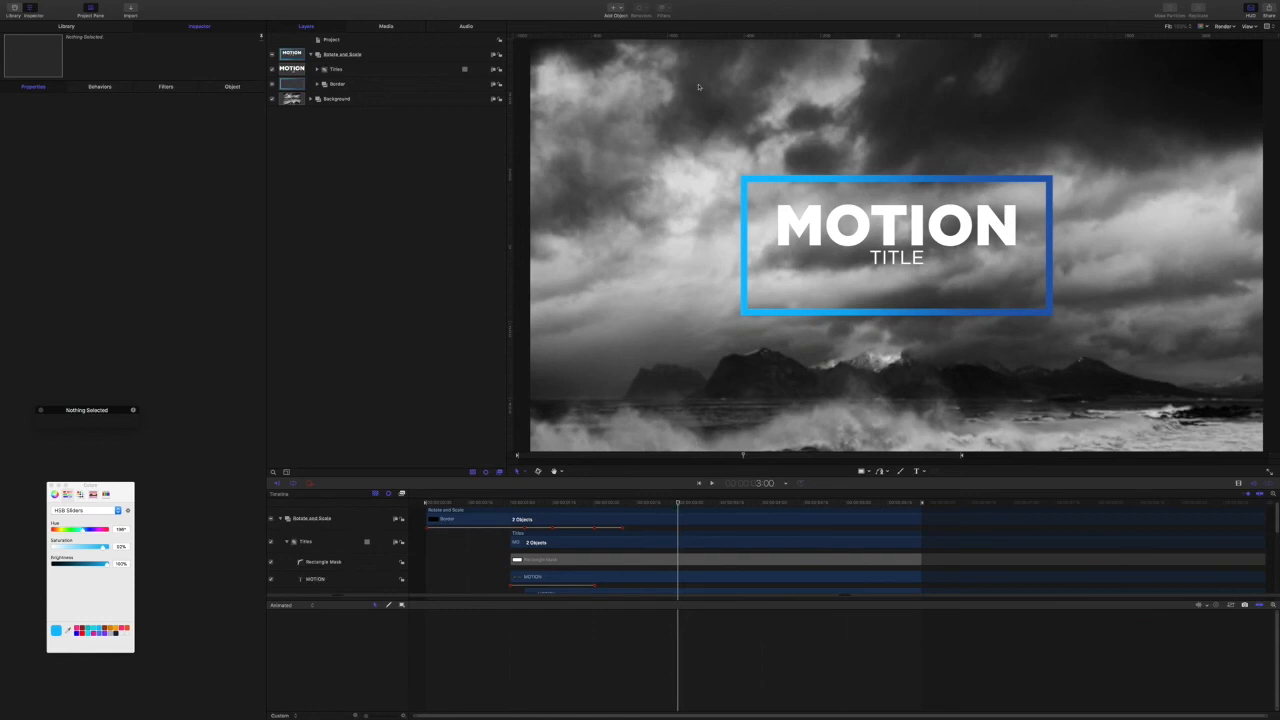
Review the project's motion blur properties and check the Motion Blur render option.
left_click(333, 39)
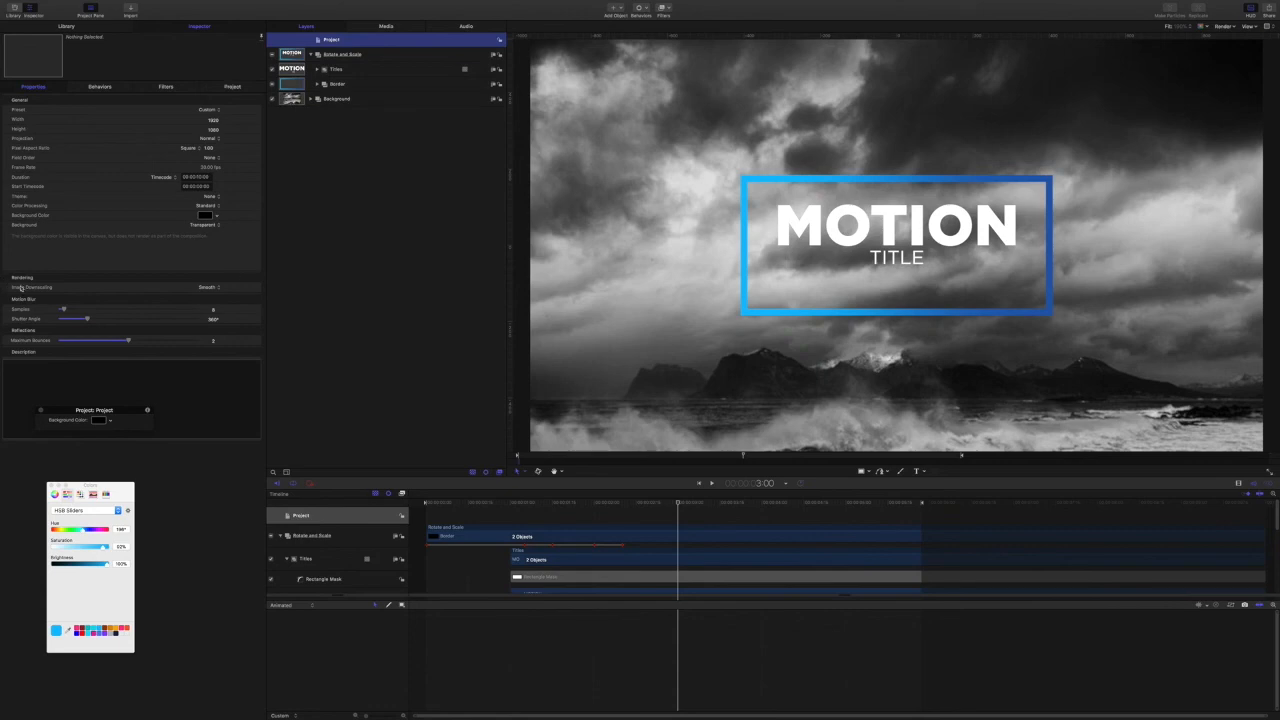
left_click(230, 87)
left_click(42, 87)
left_click(1223, 26)
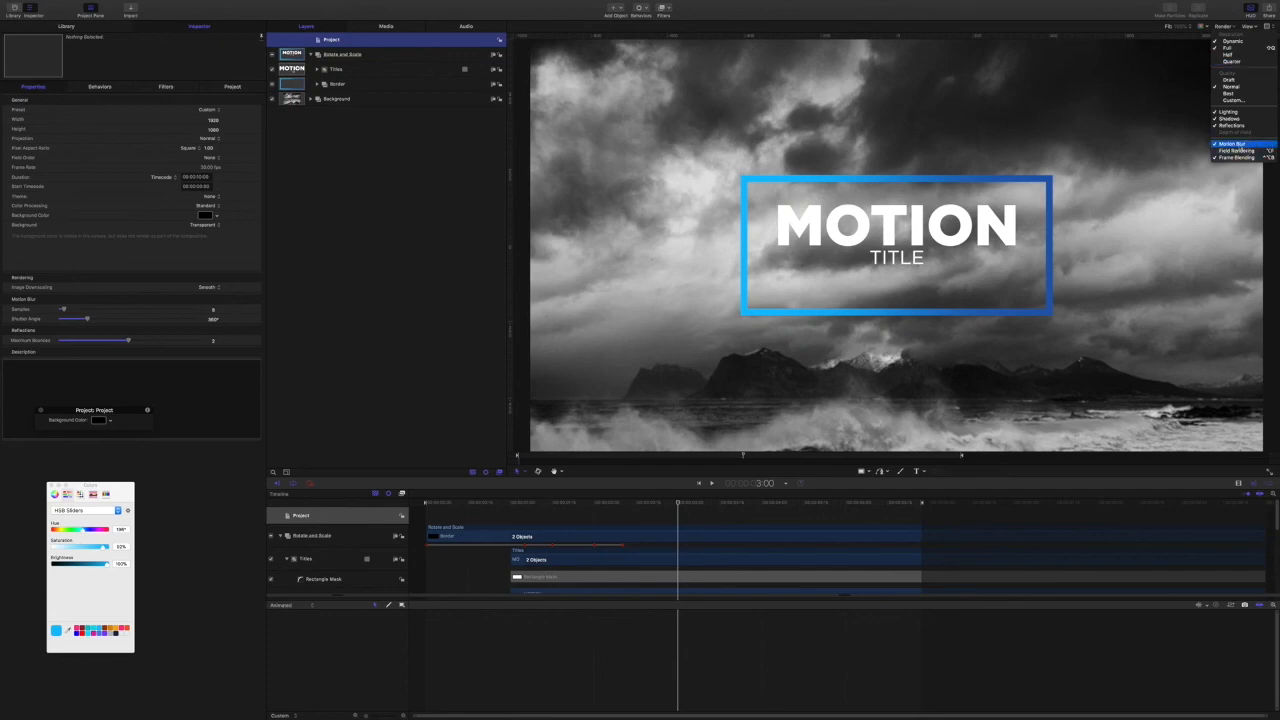
left_click(1134, 16)
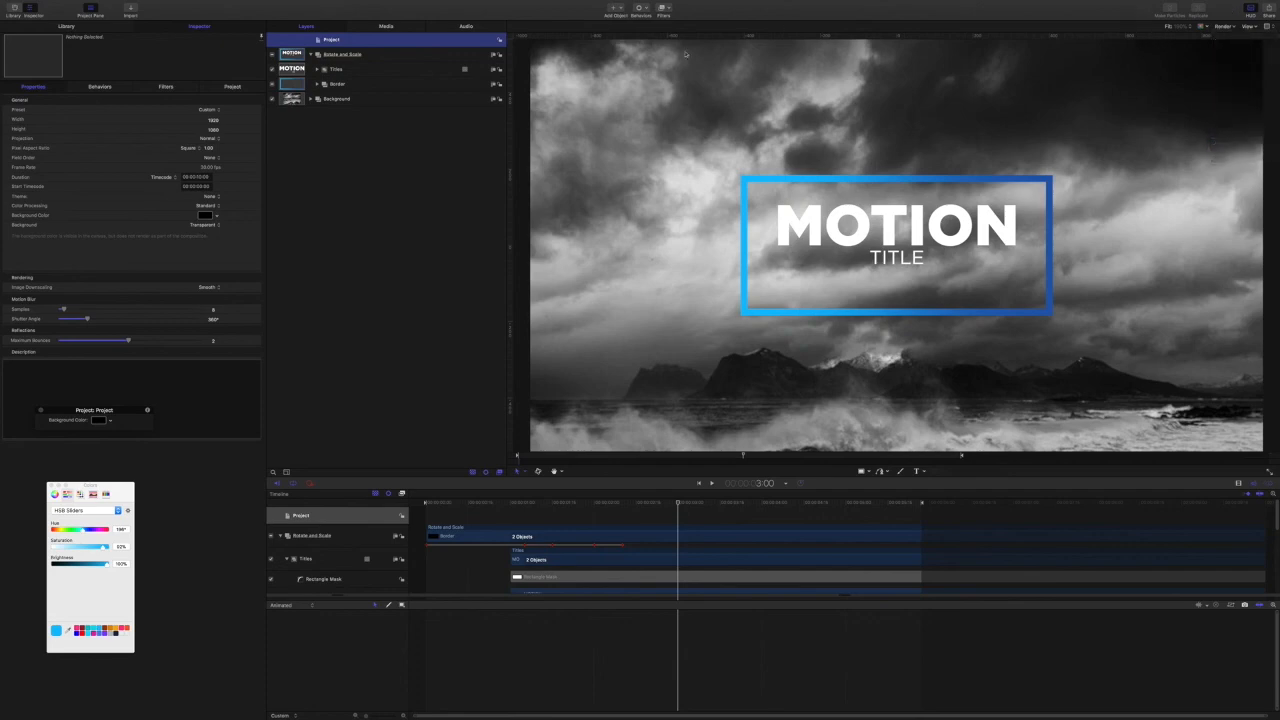
Render a RAM preview and play the whole title animation from the first frame with motion blur.
left_click(427, 340)
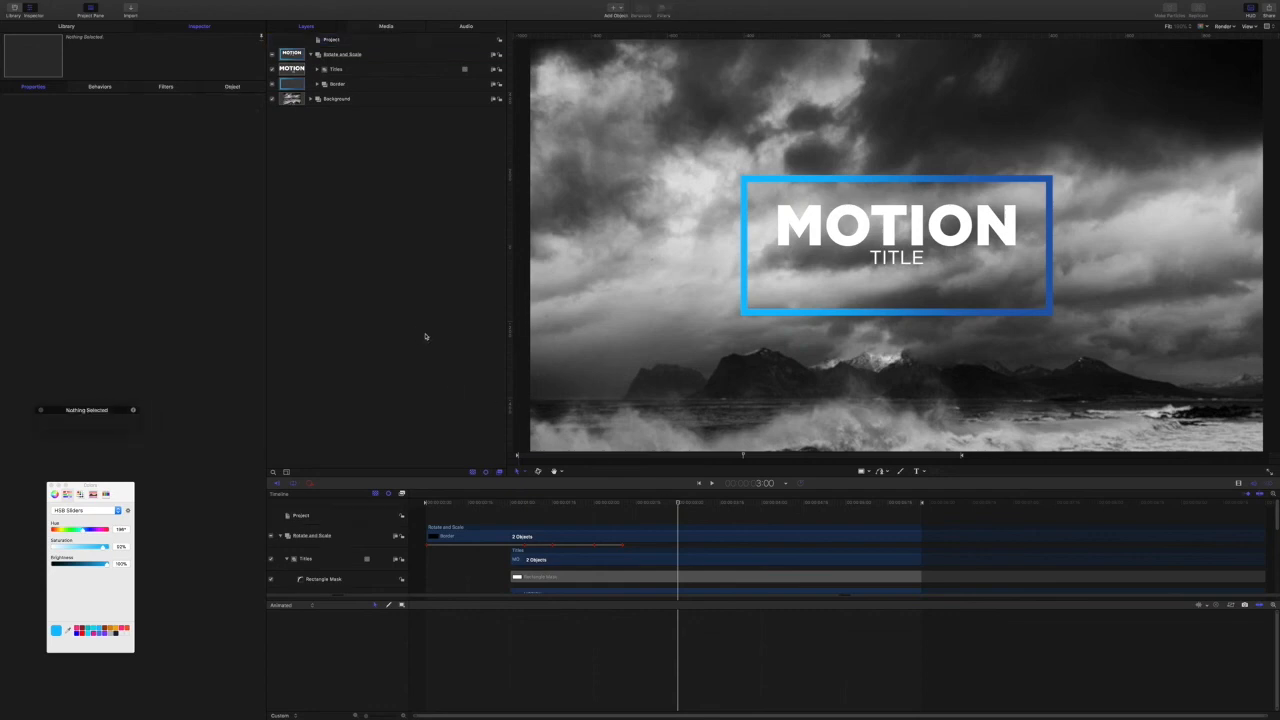
key("Home")
key("super+r")
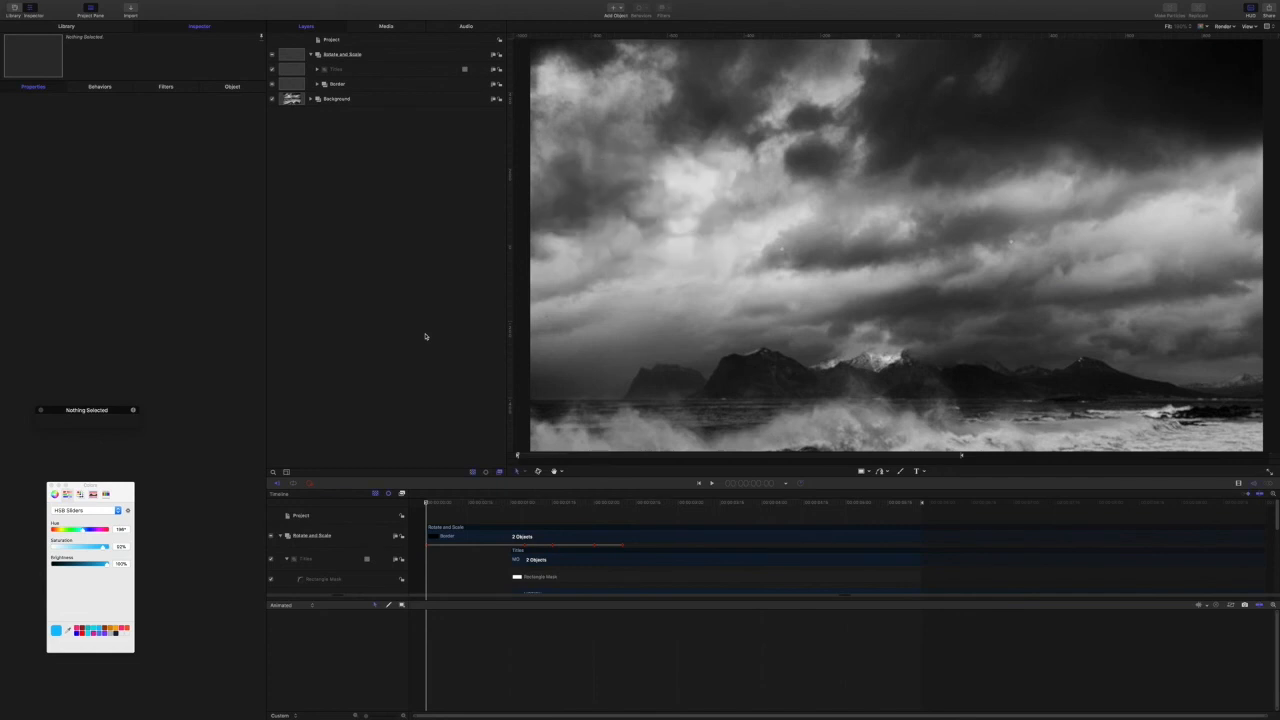
key("space")
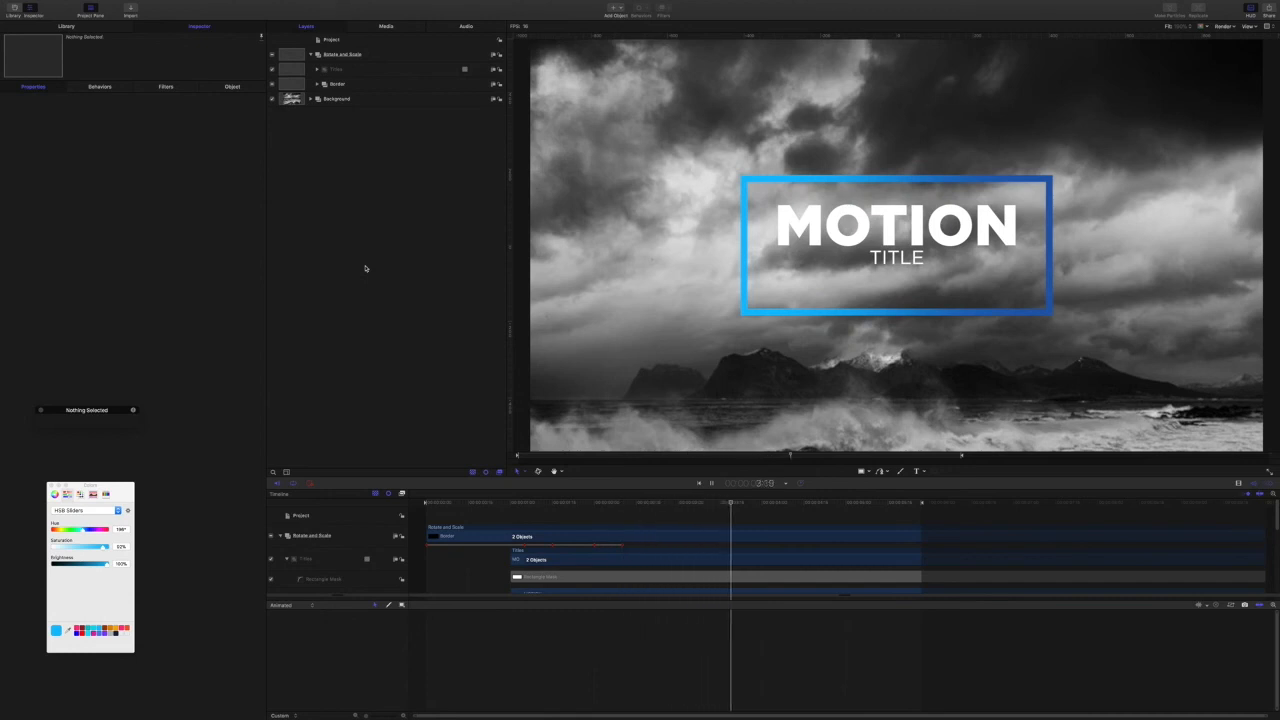
key("space")
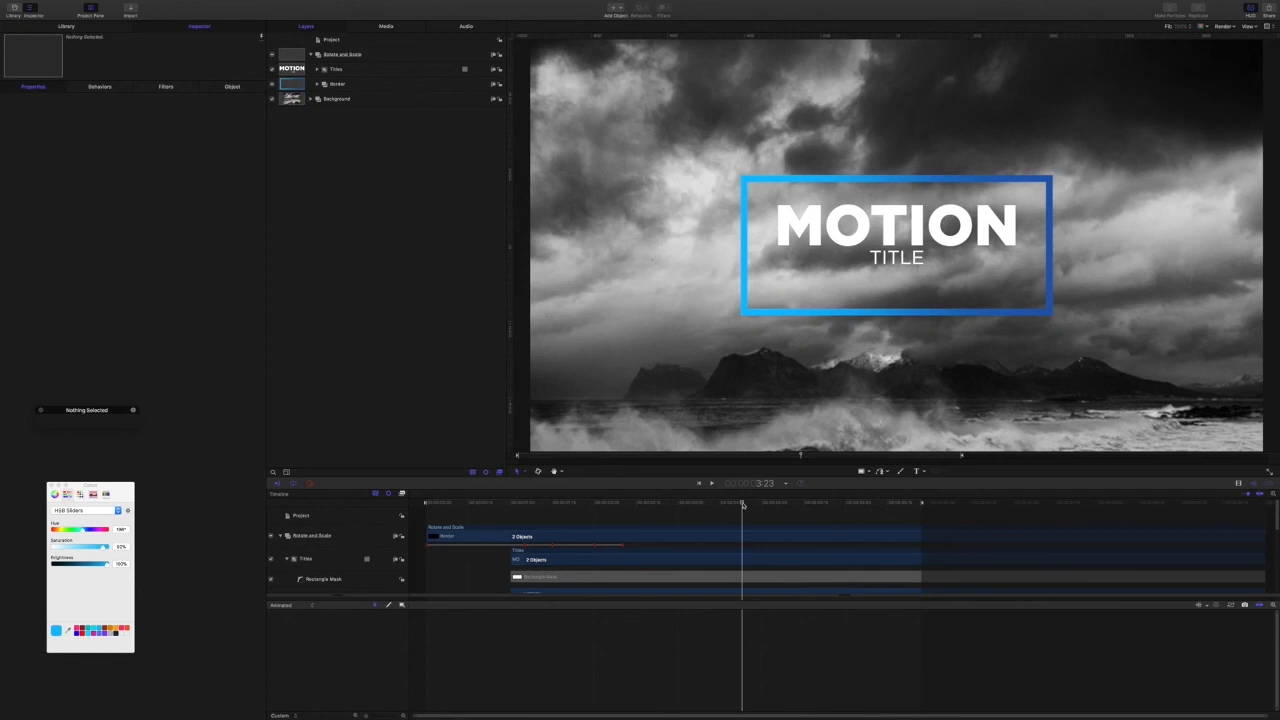
Trim the end of the Rotate and Scale group to 2:20 and check its Titles and Border subgroups.
left_click(765, 484)
type("220")
key("Return")
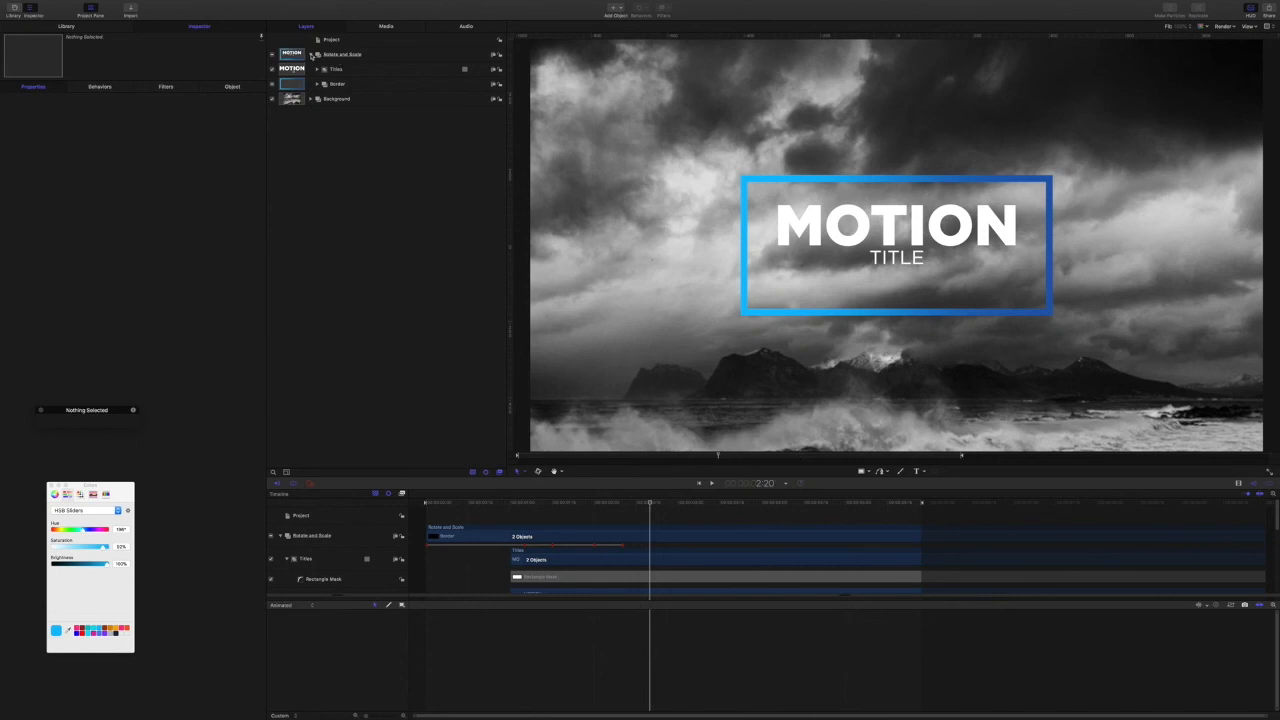
left_click(311, 55)
left_click(338, 57)
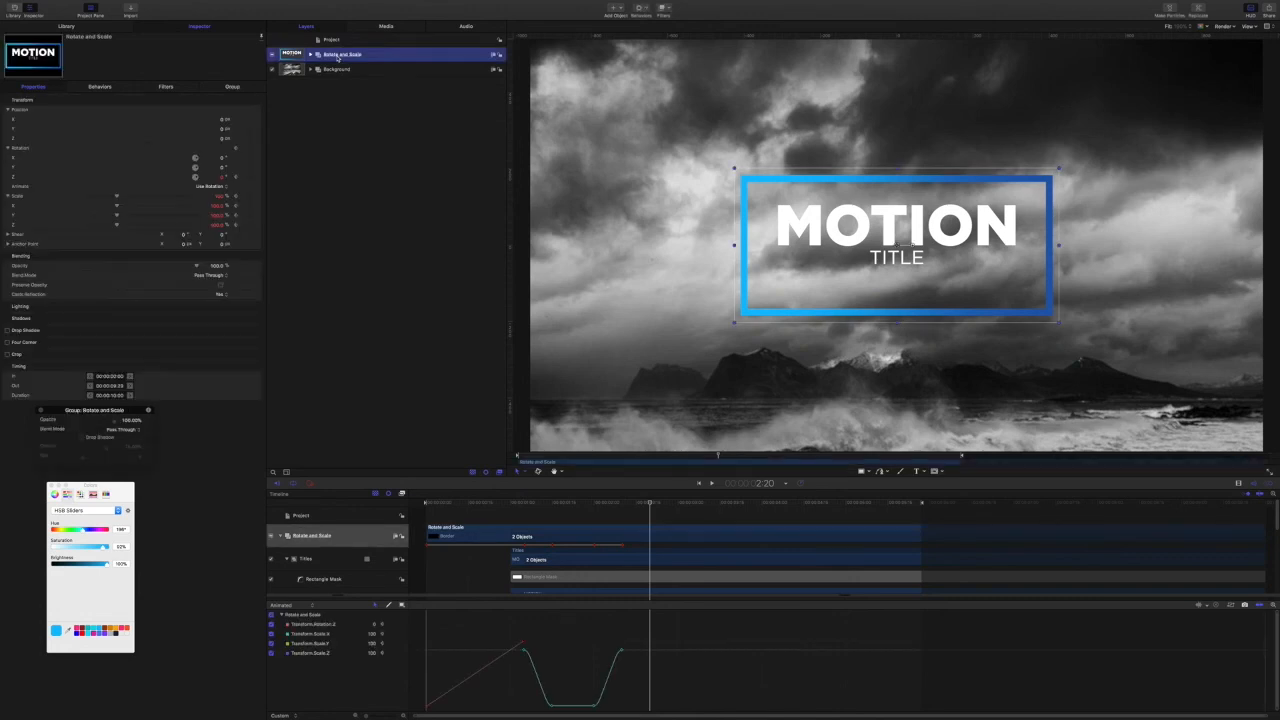
key("o")
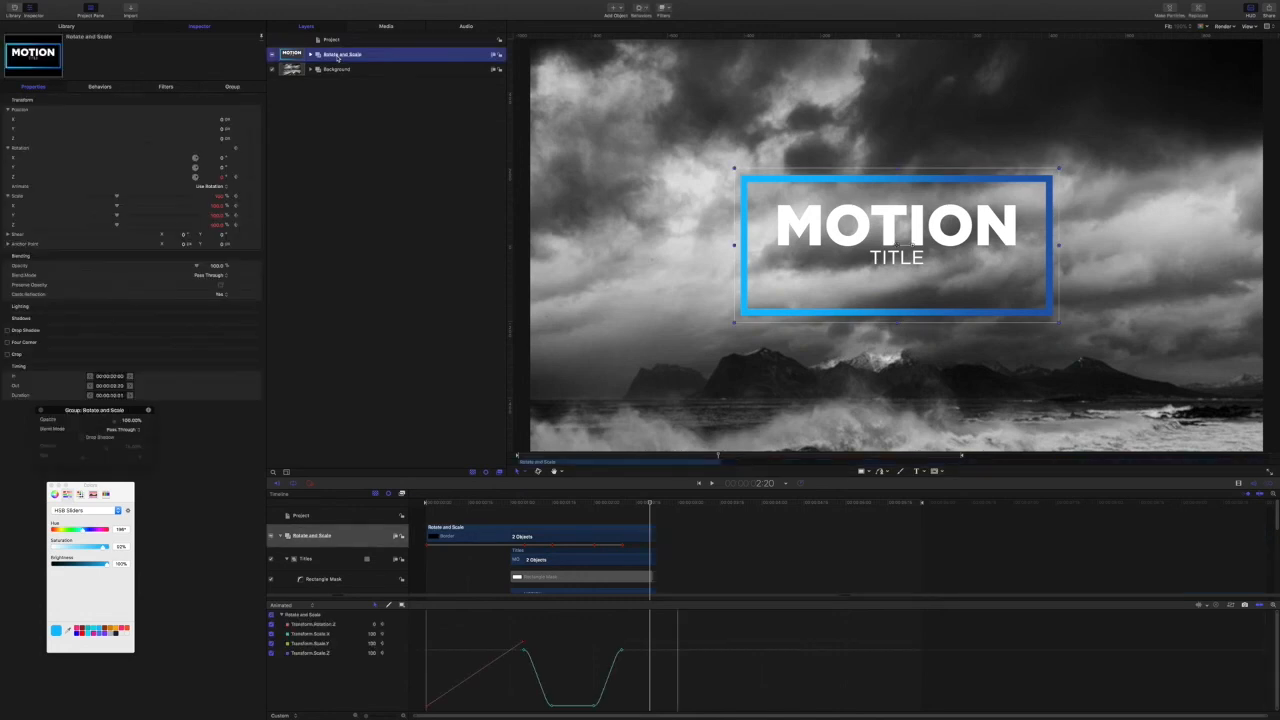
left_click(310, 54)
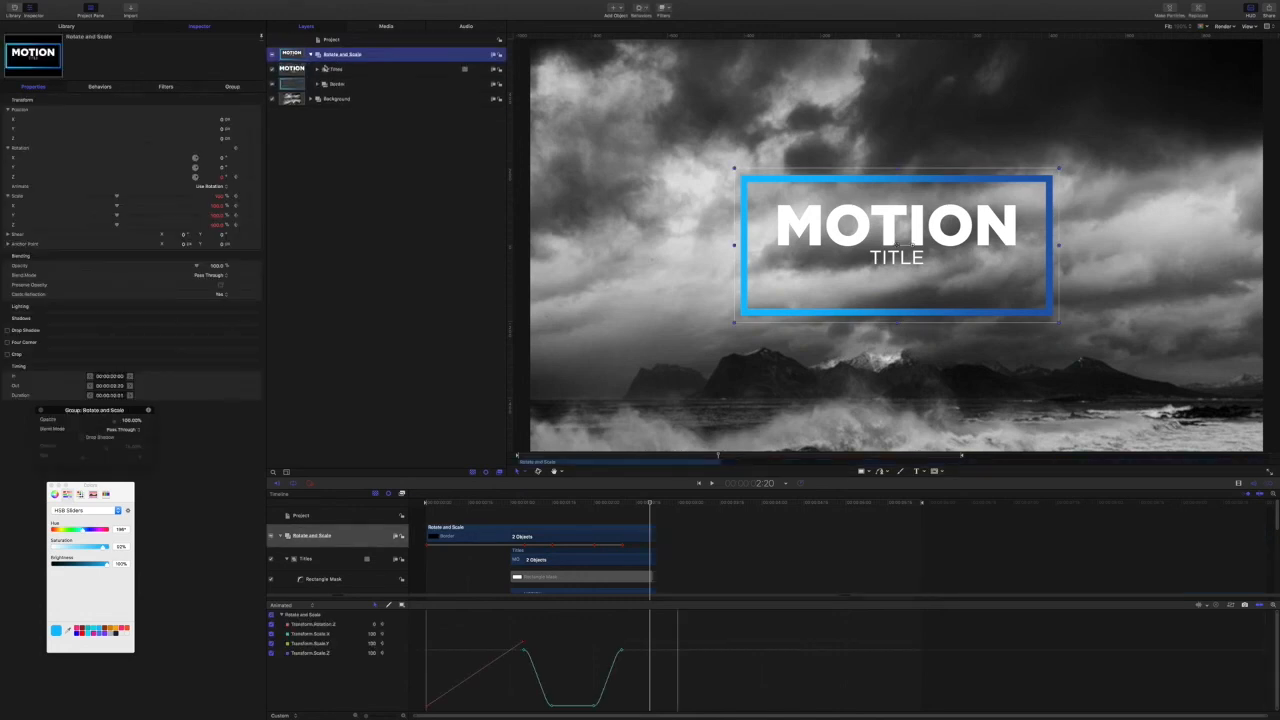
left_click(336, 70)
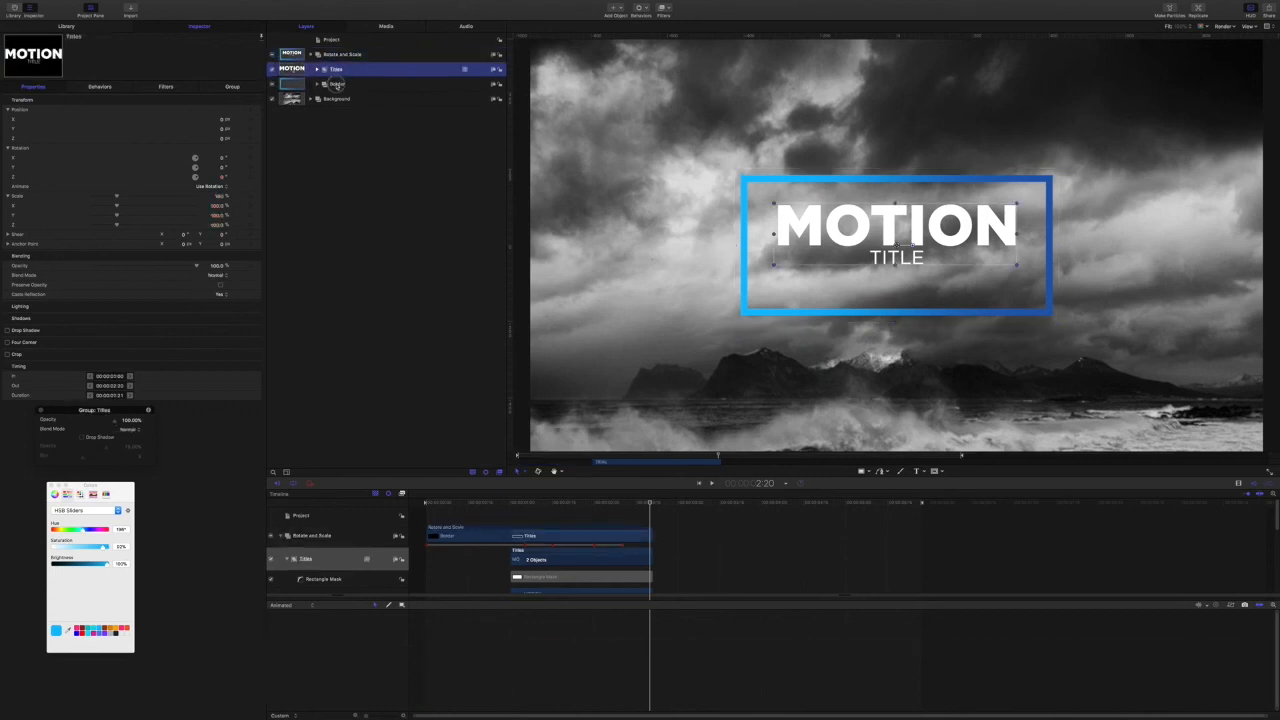
left_click(337, 85)
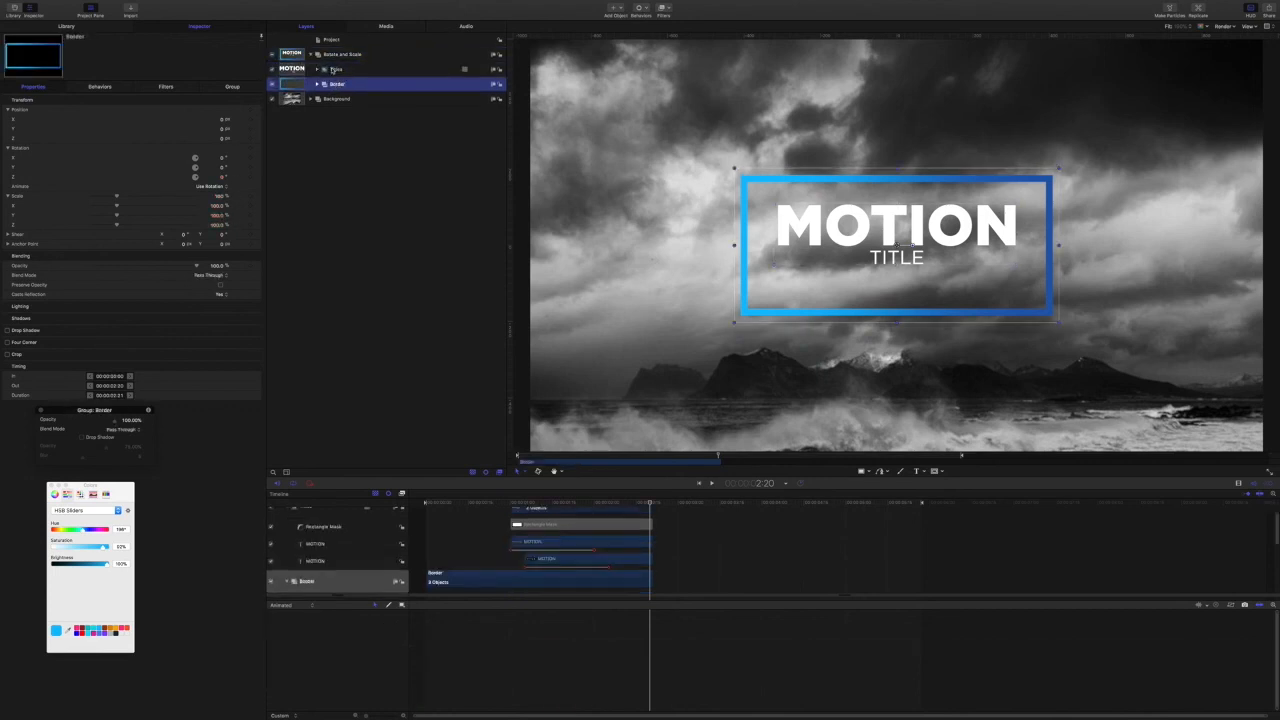
left_click(311, 55)
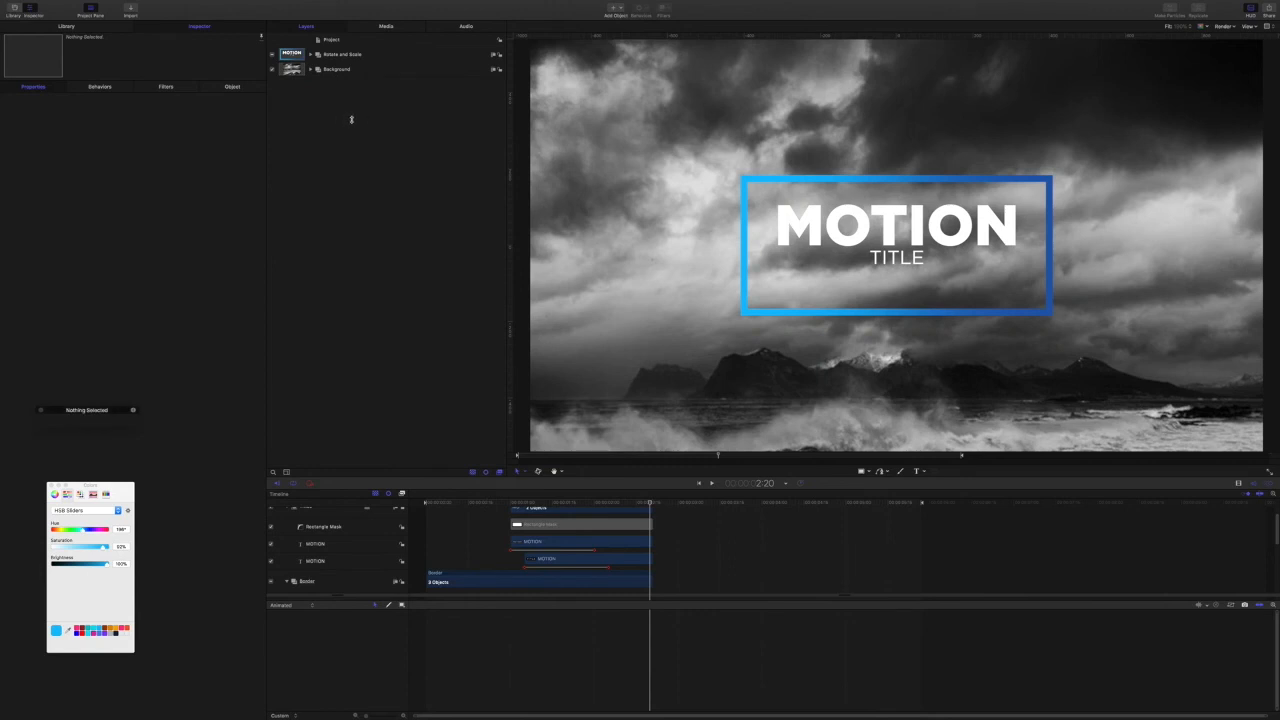
Create a new group named Animate In and move the Rotate and Scale group into it.
key("super+shift+n")
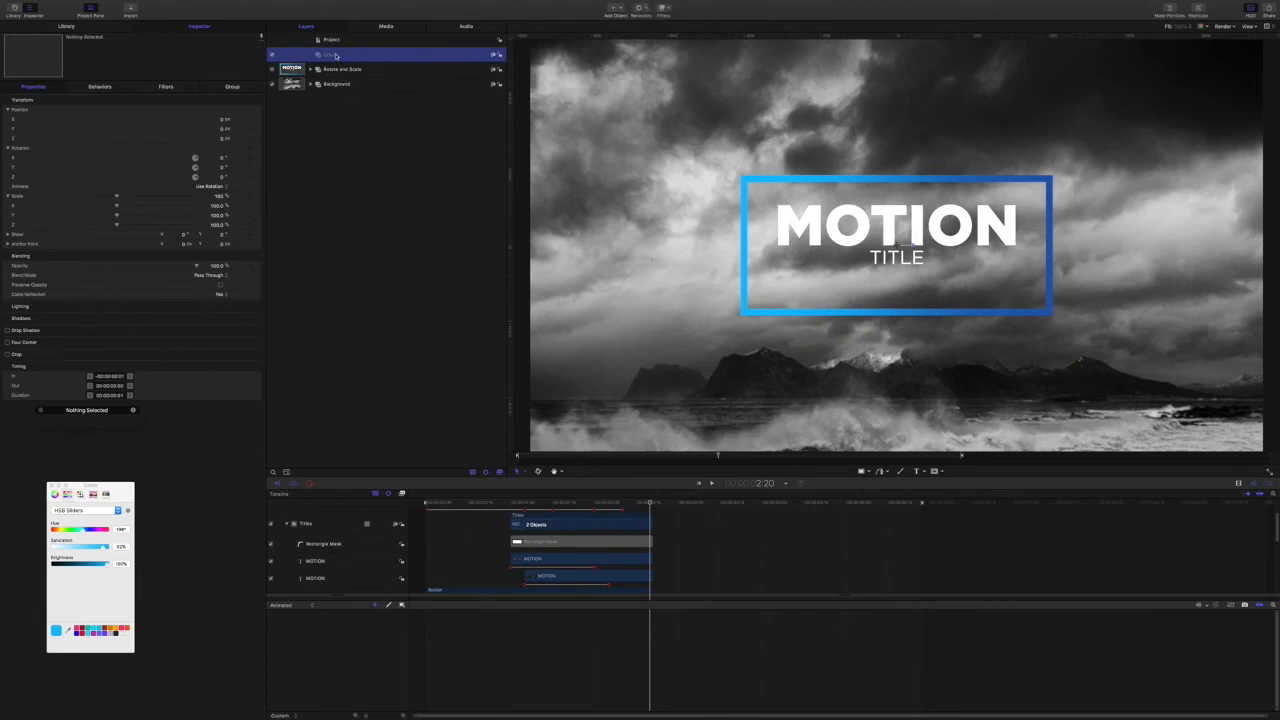
double_click(336, 55)
type("ate In")
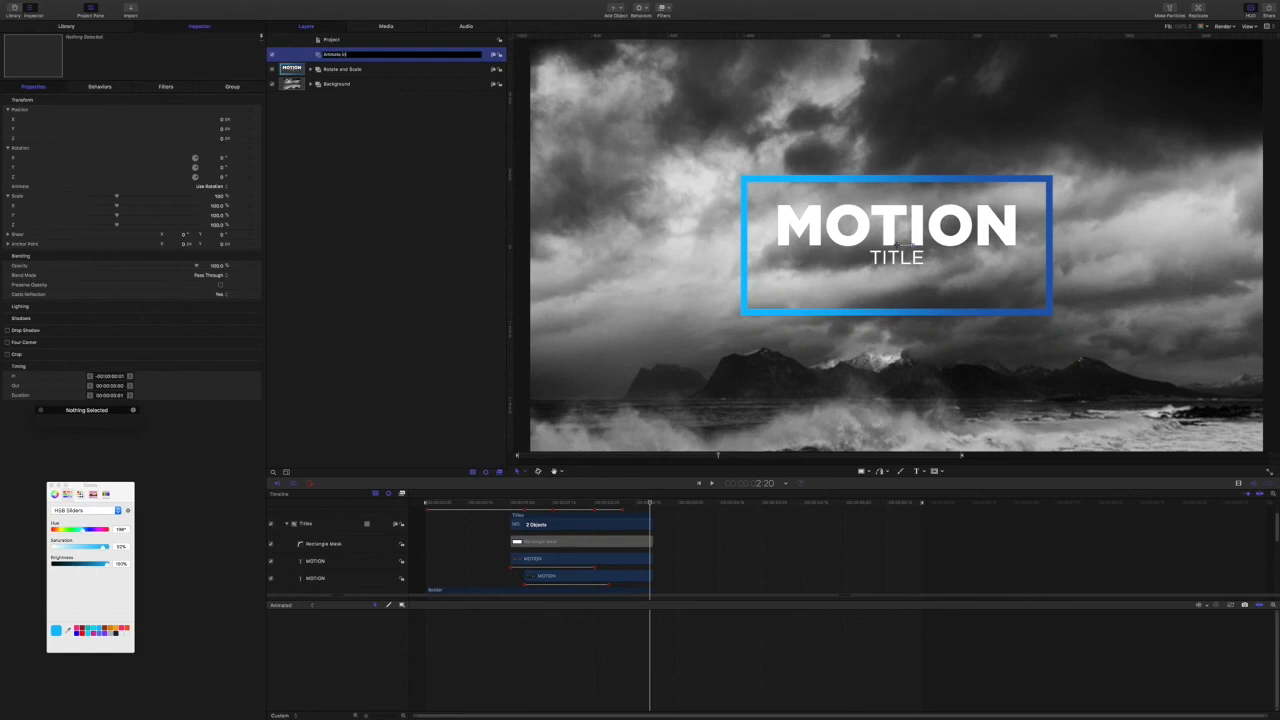
key("Return")
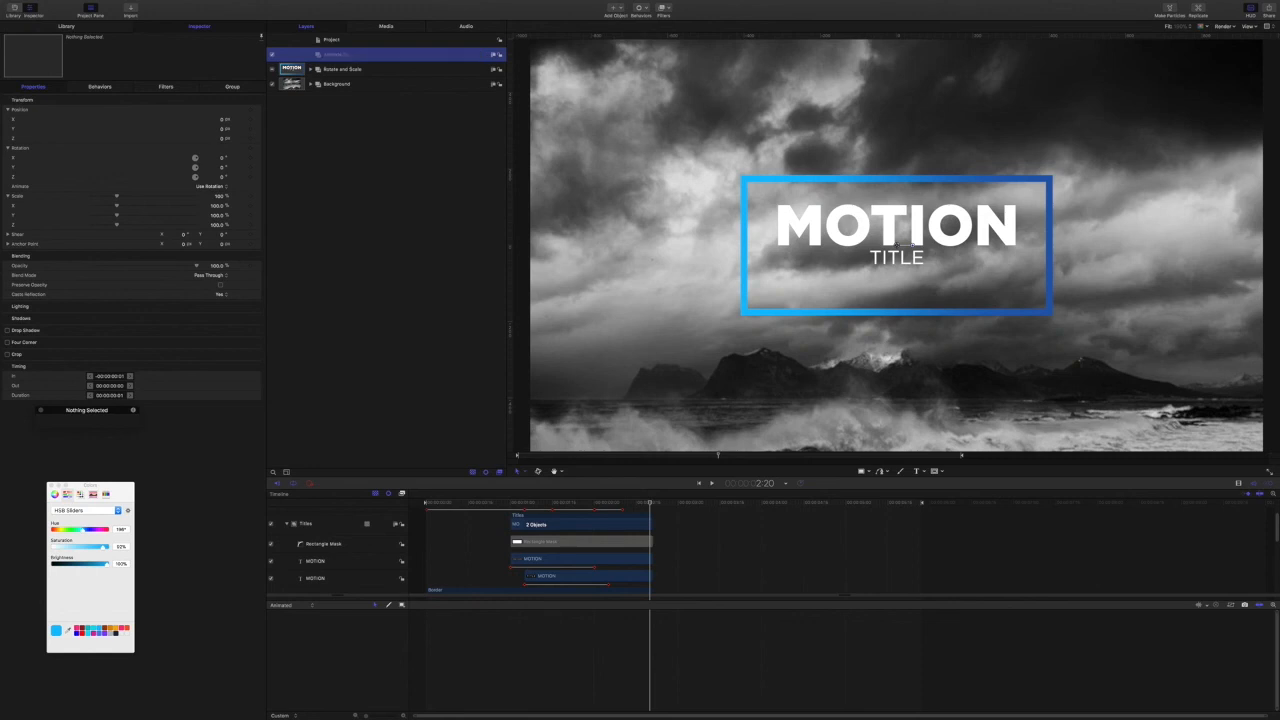
left_click_drag(340, 69, 336, 55)
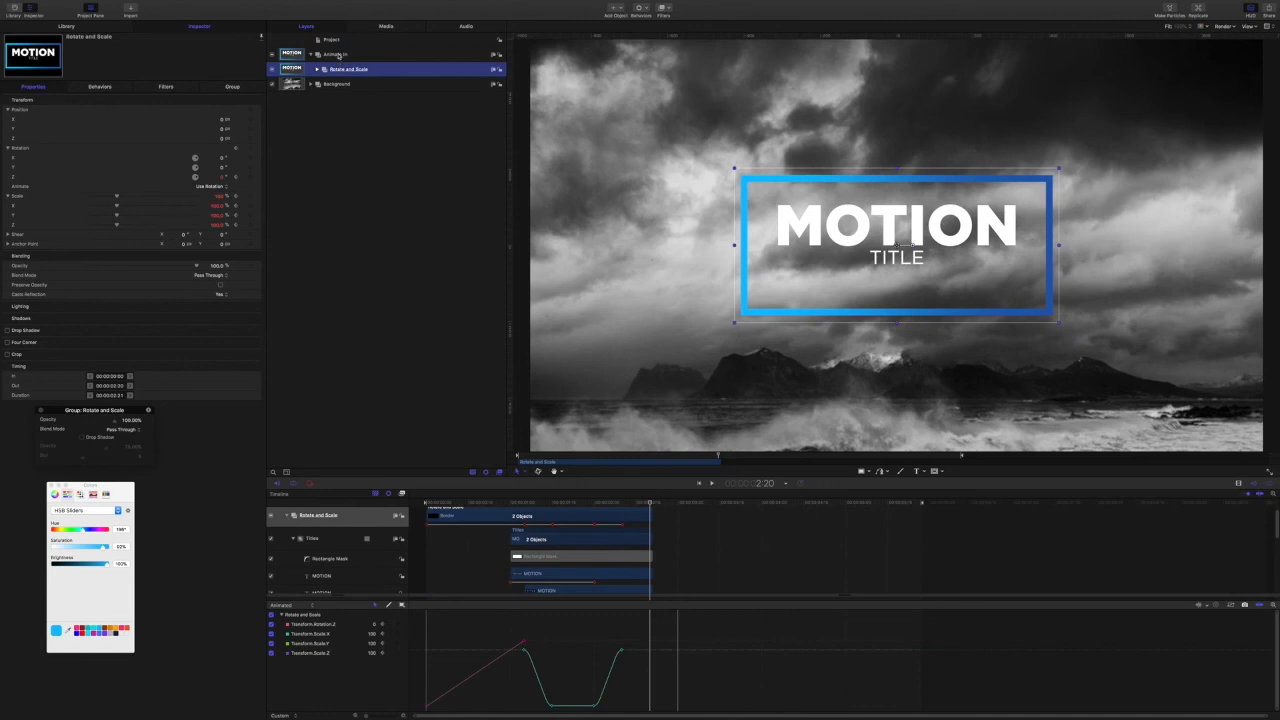
Make a clone layer of the Animate In group and move the clone's start to 2:20.
left_click(338, 55)
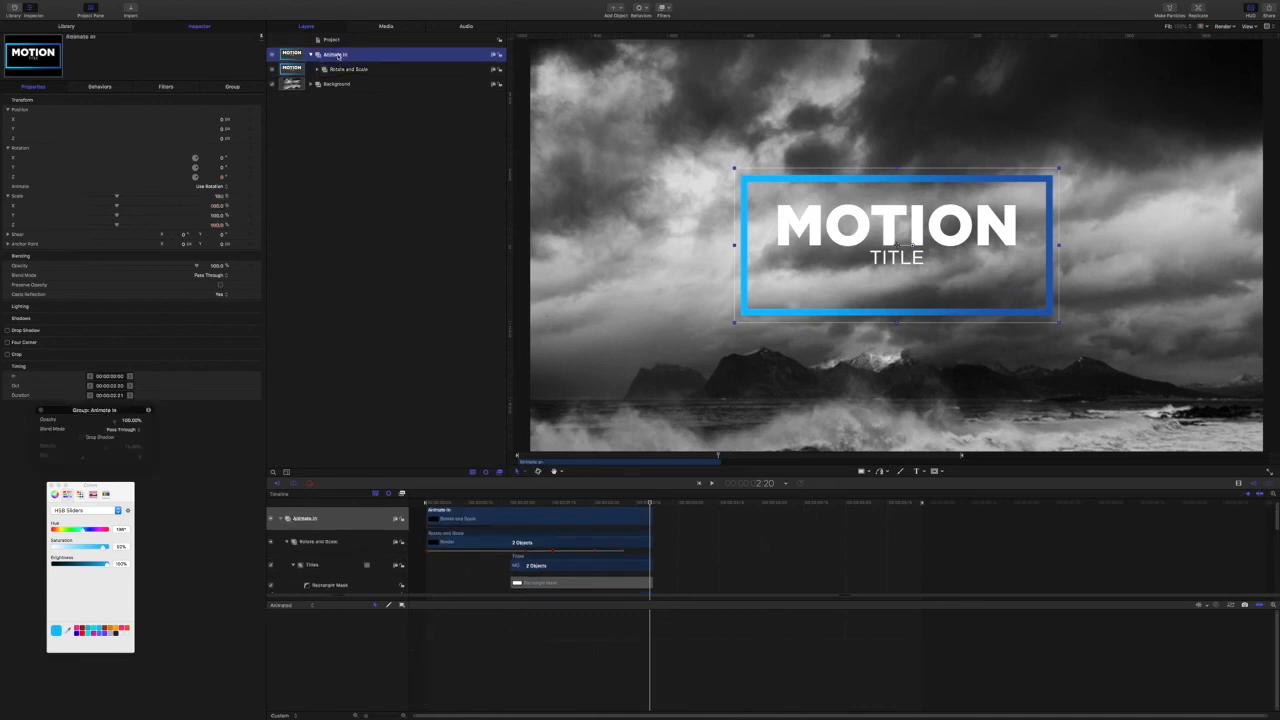
right_click(338, 56)
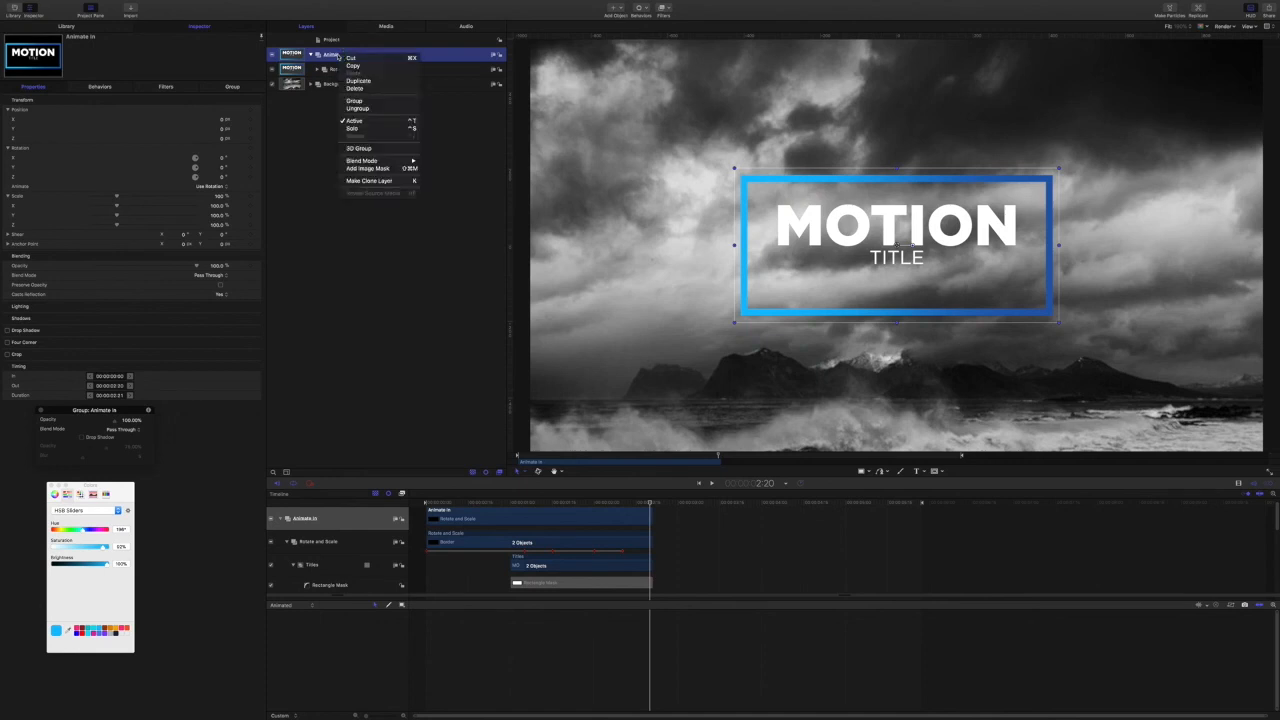
left_click(369, 180)
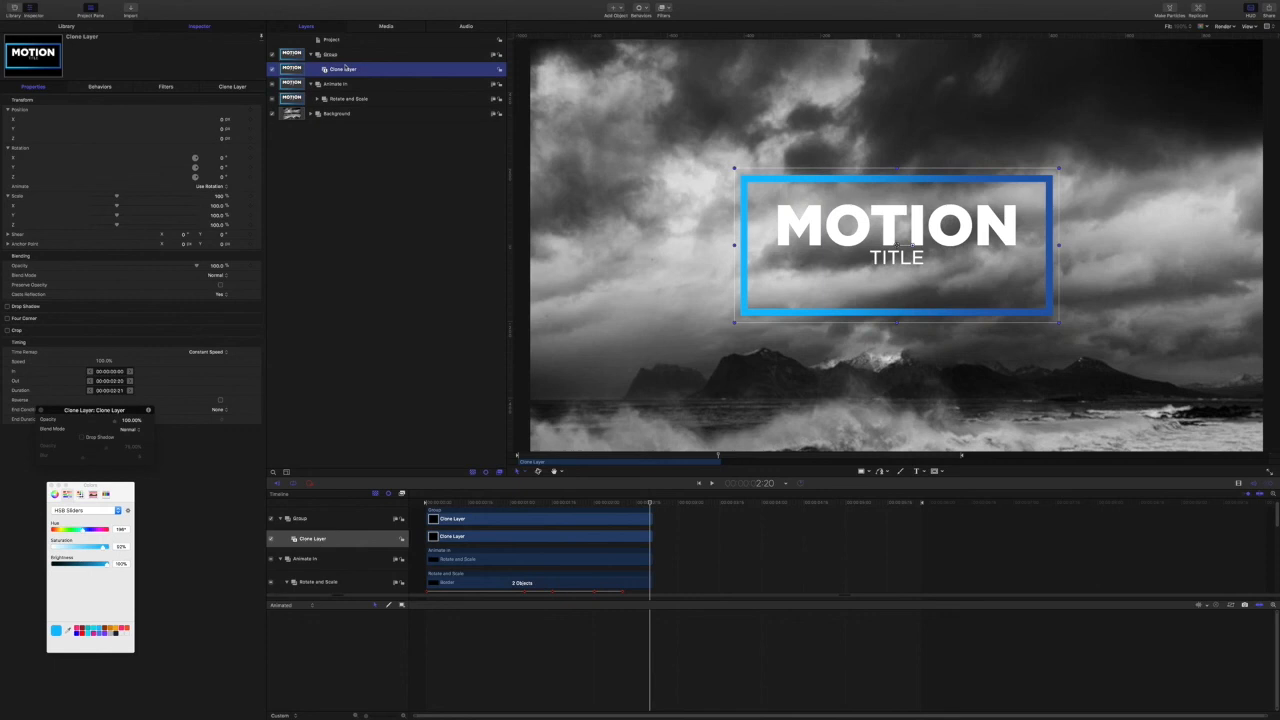
key("shift+[")
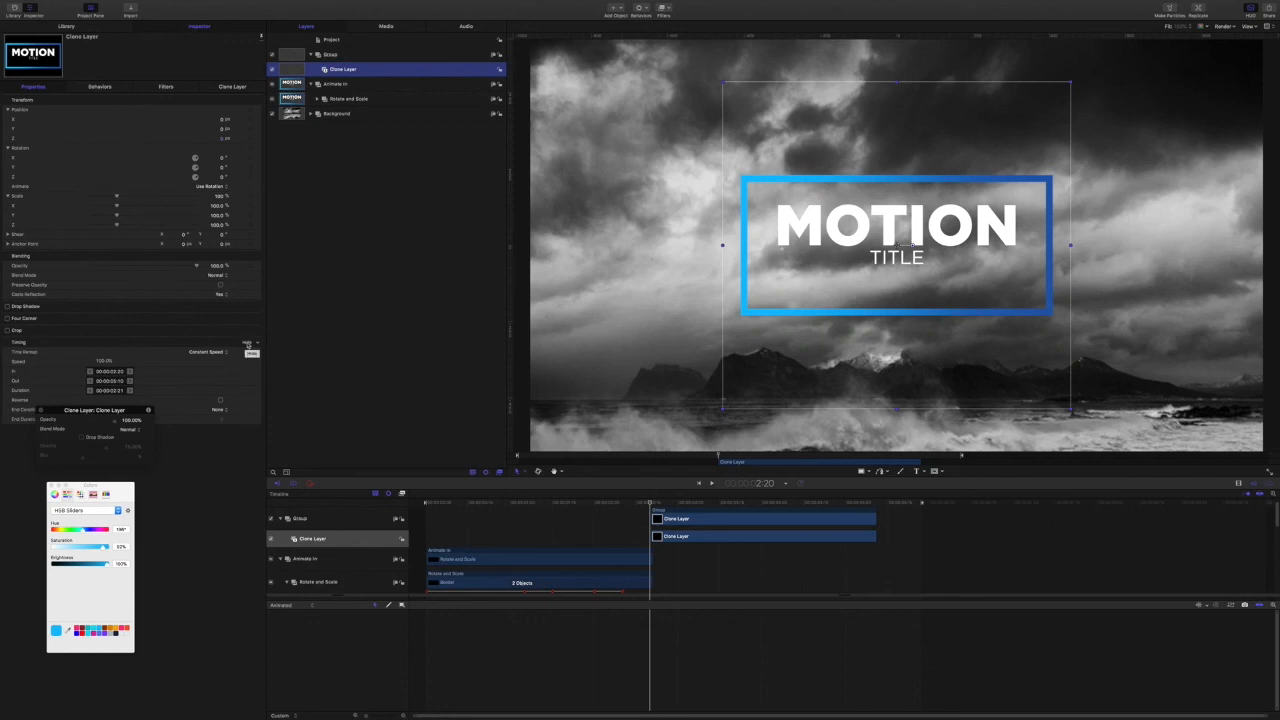
Turn on Reverse in the clone layer's timing settings, moving the floating HUD off those settings.
left_click(246, 343)
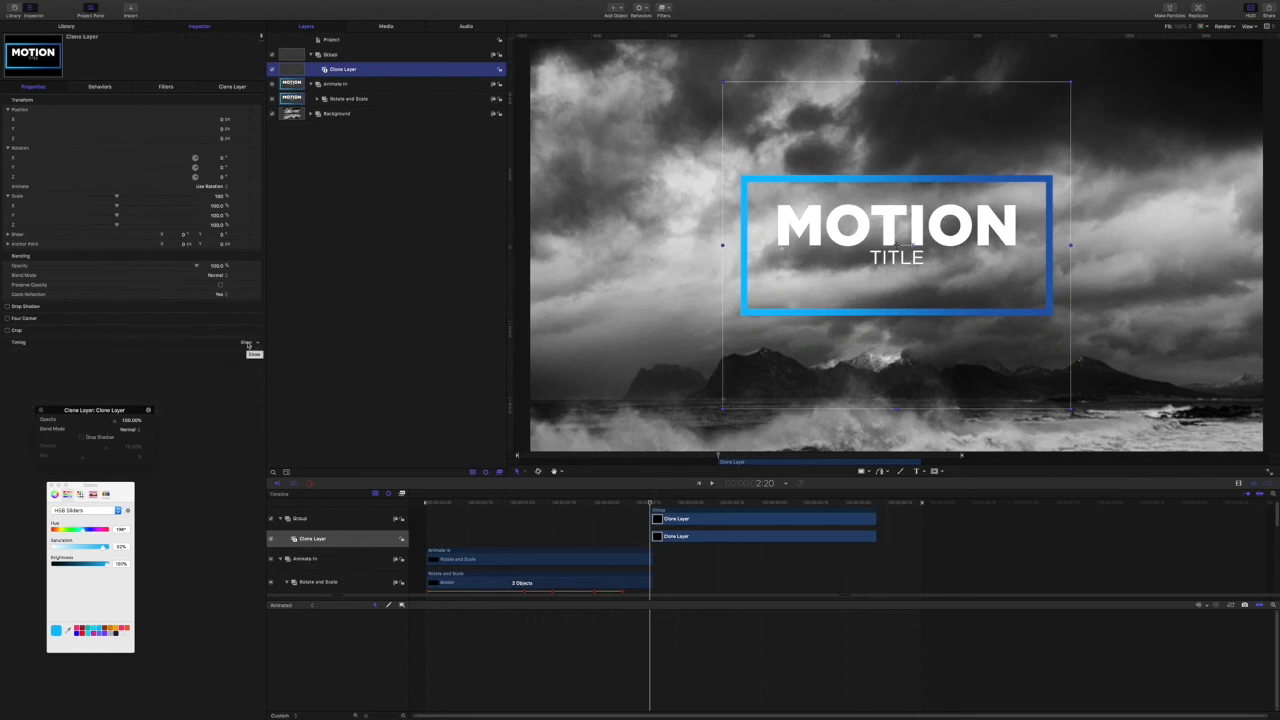
left_click(247, 343)
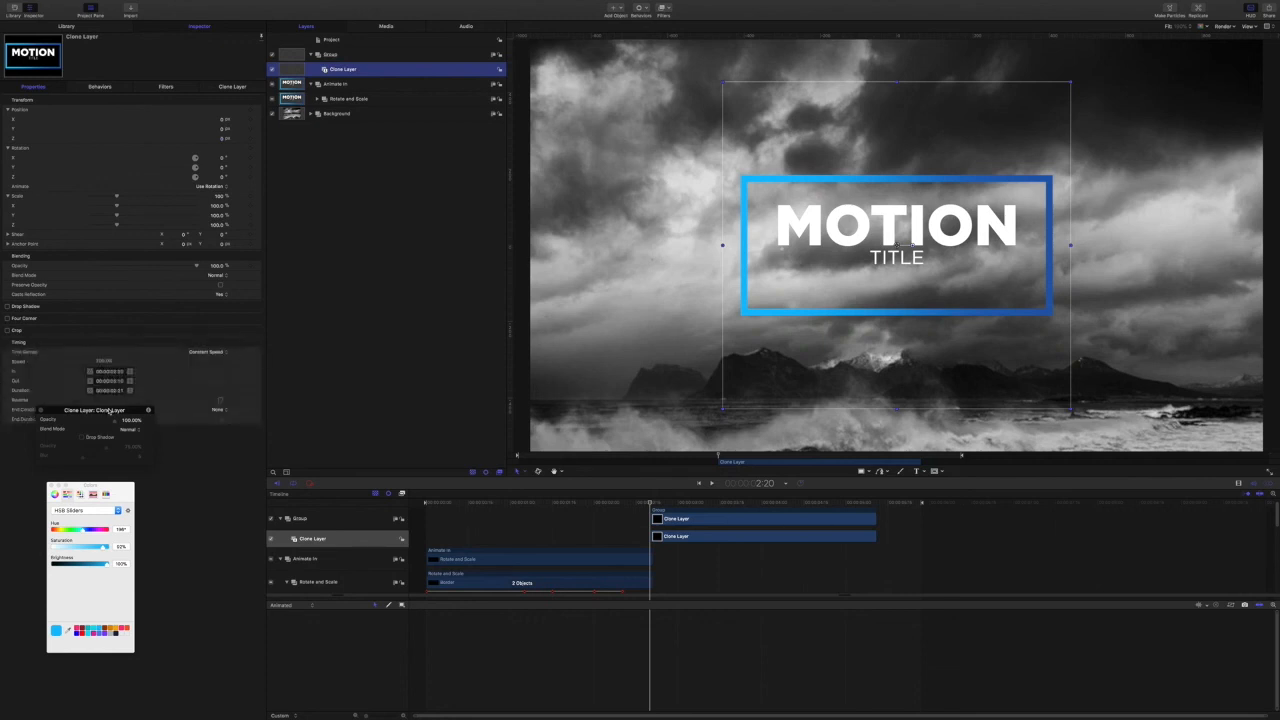
left_click_drag(110, 410, 165, 499)
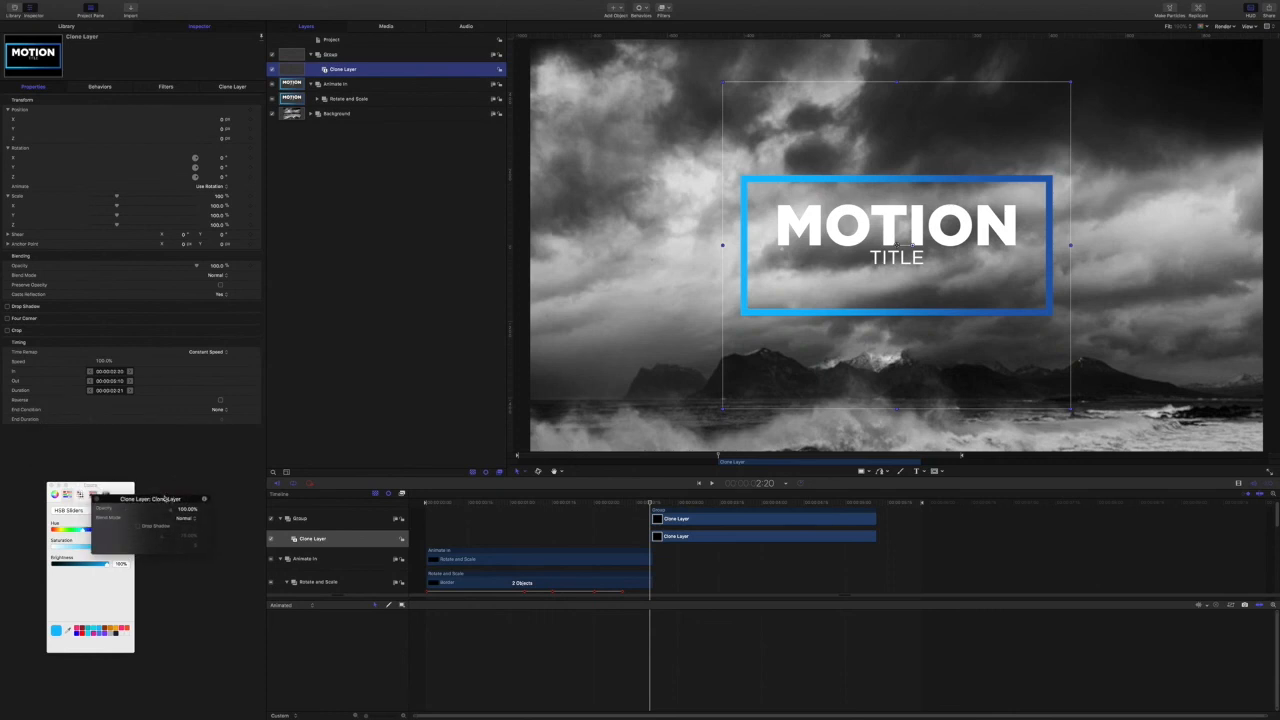
left_click(220, 400)
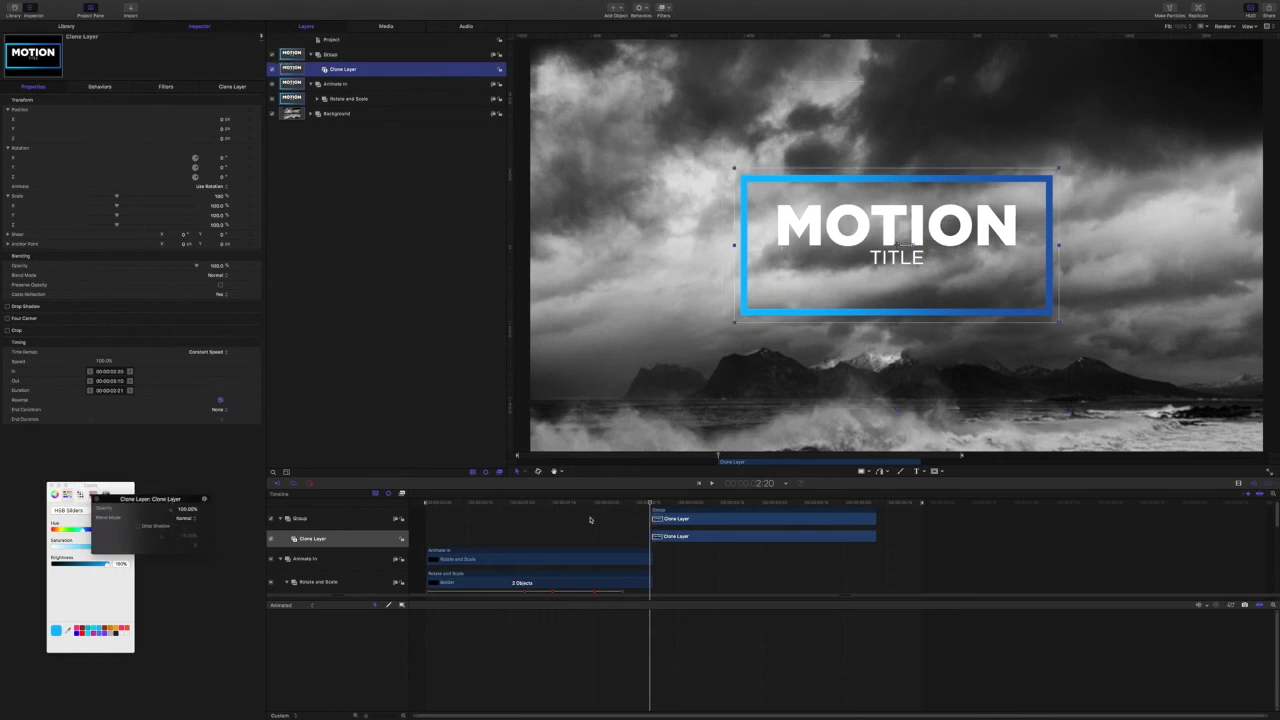
Deselect everything, play the animation from the first frame and scrub through the title's intro.
key("ctrl+t")
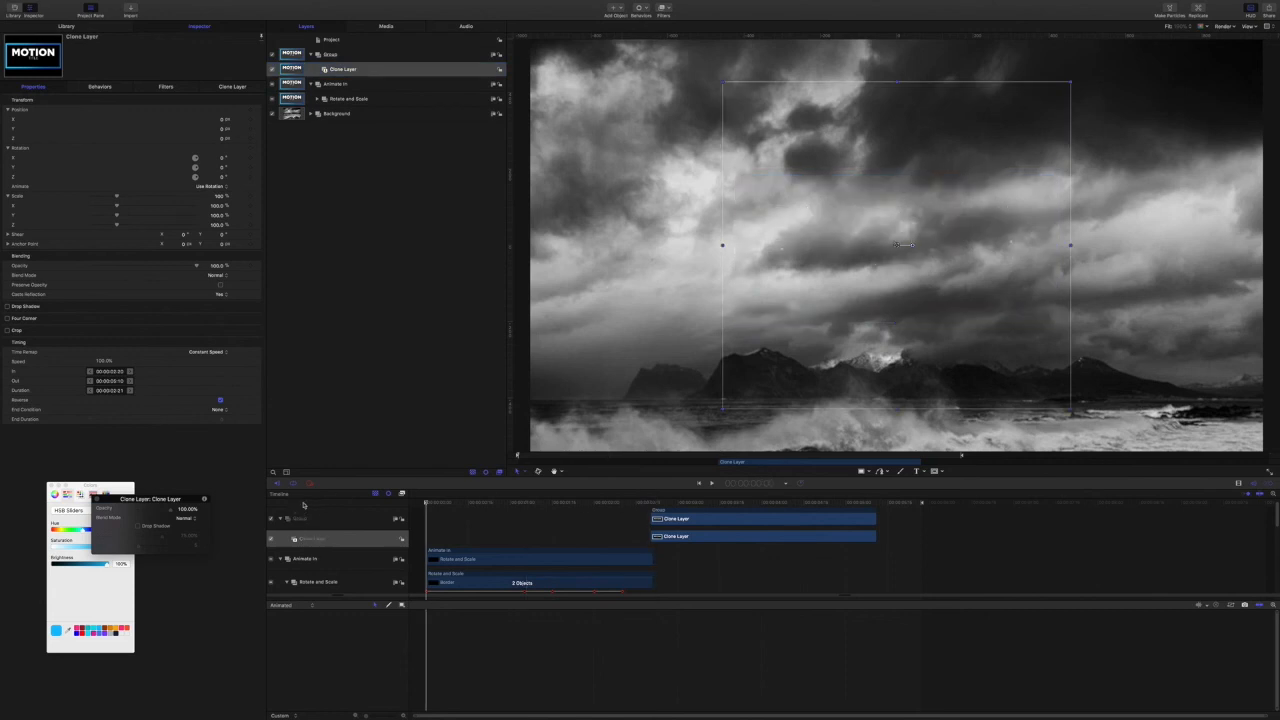
left_click(361, 358)
key("Home")
key("space")
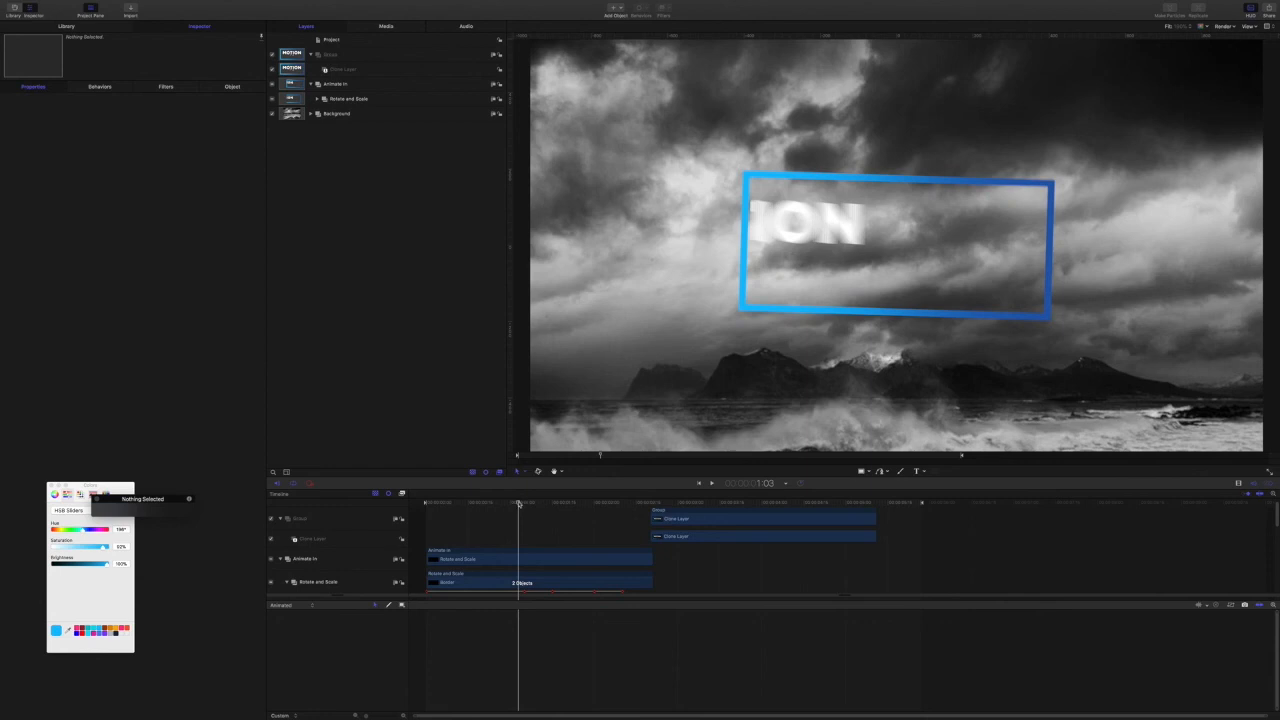
left_click_drag(518, 503, 591, 511)
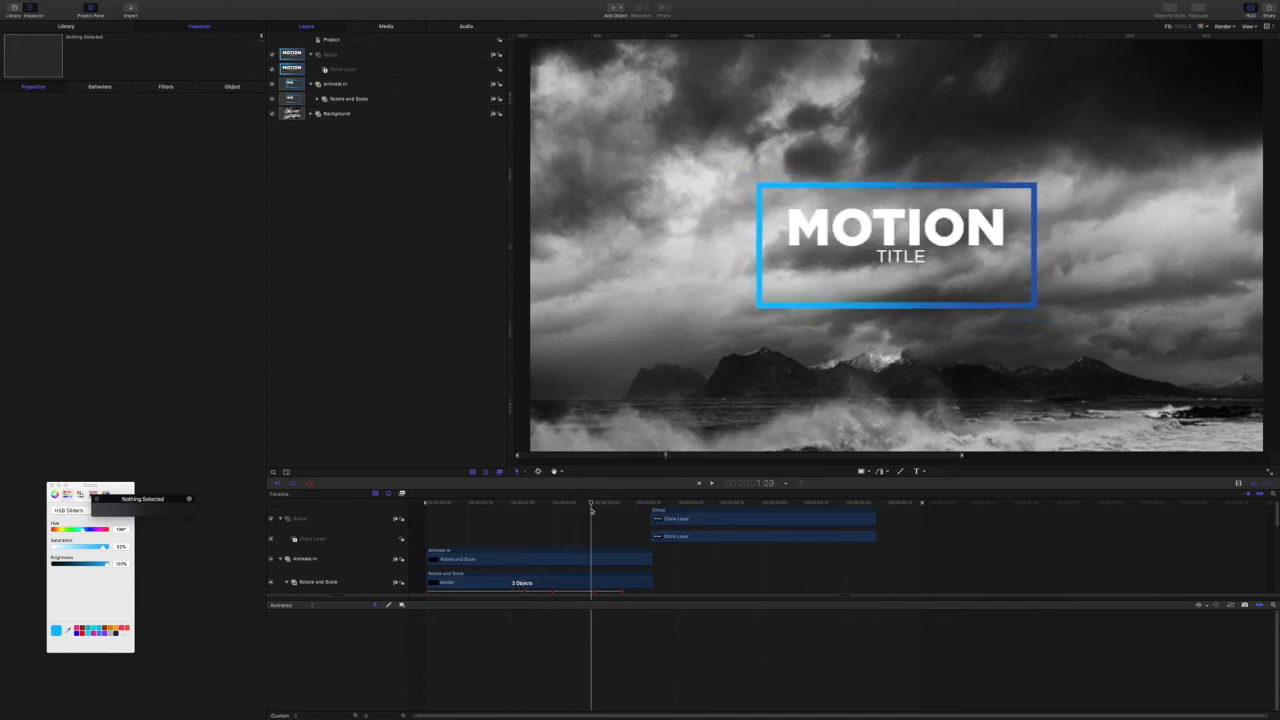